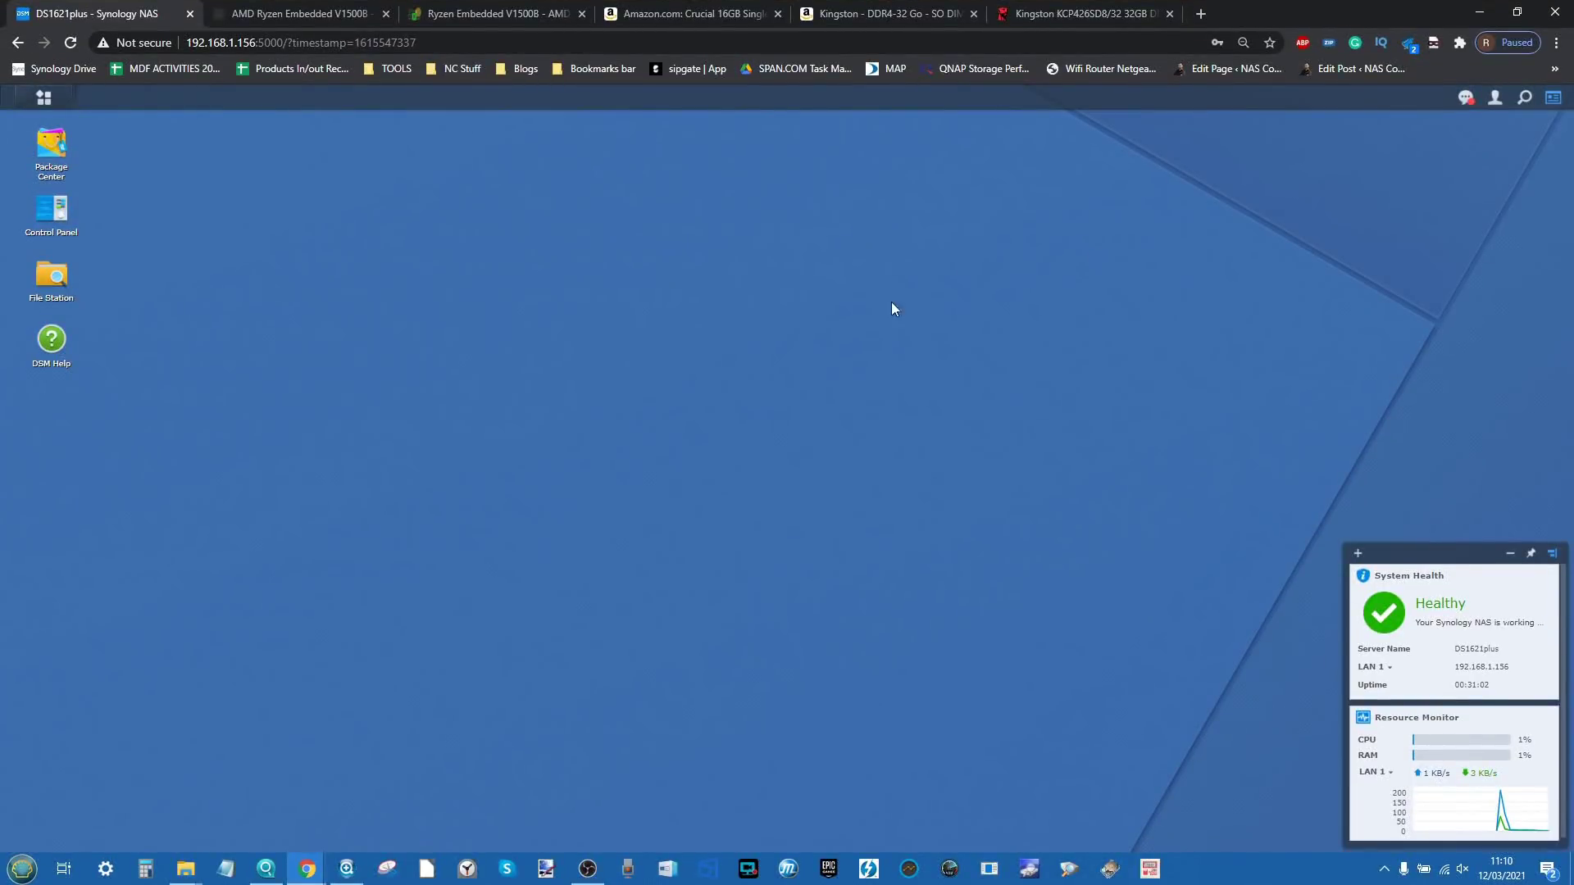
Step: Confirm 32 GB total physical memory in Info Center and in Resource Monitor's Performance > Memory view
{"action": "left_click", "coordinate": [53, 211]}
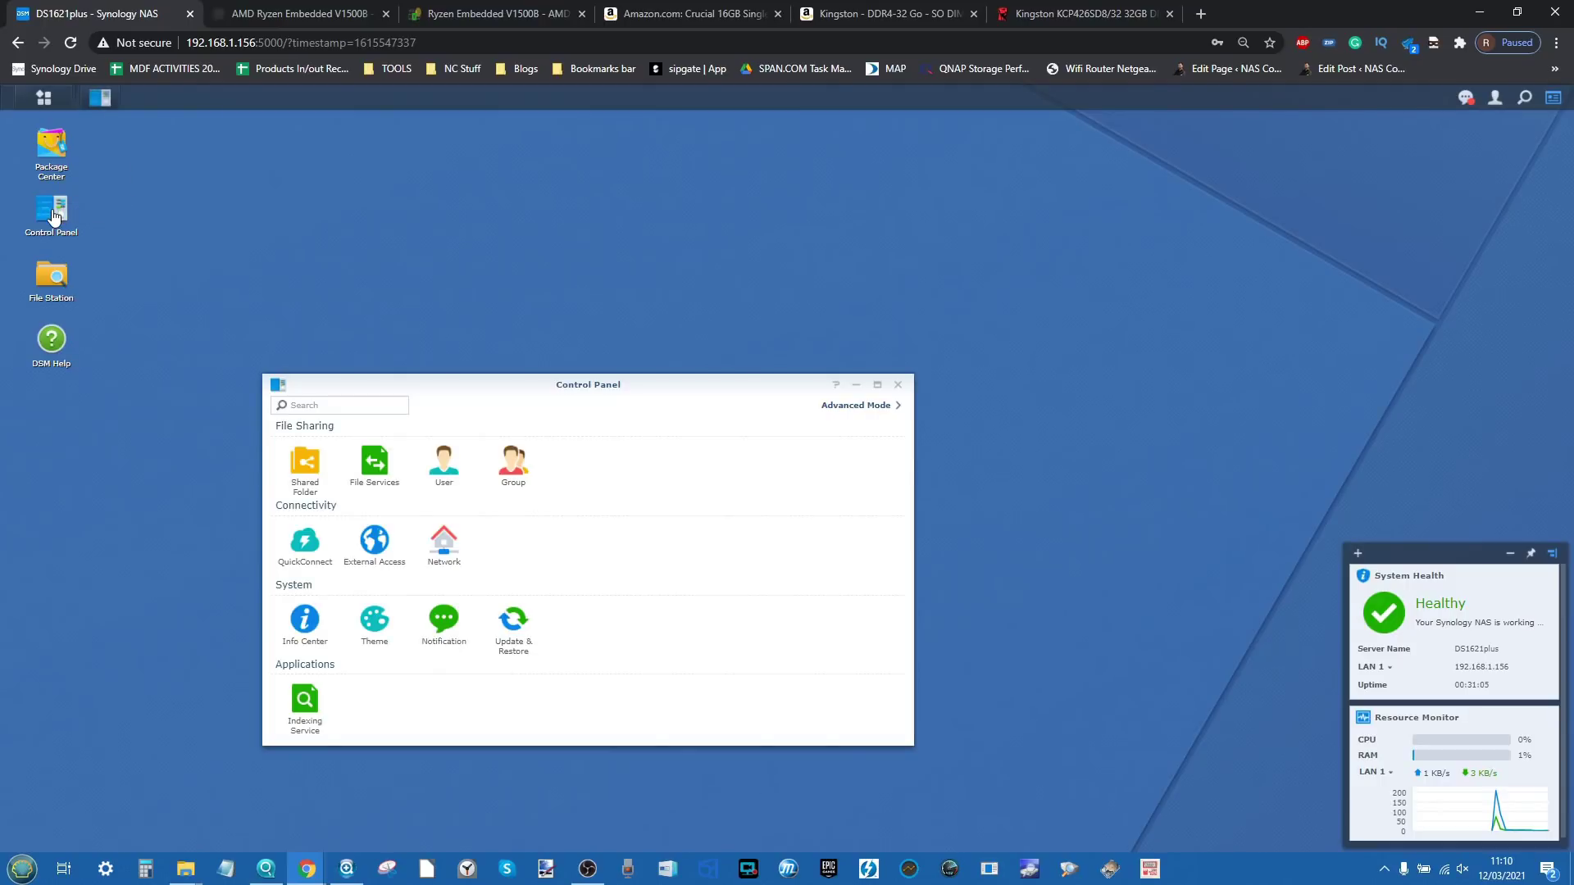
{"action": "left_click", "coordinate": [307, 623]}
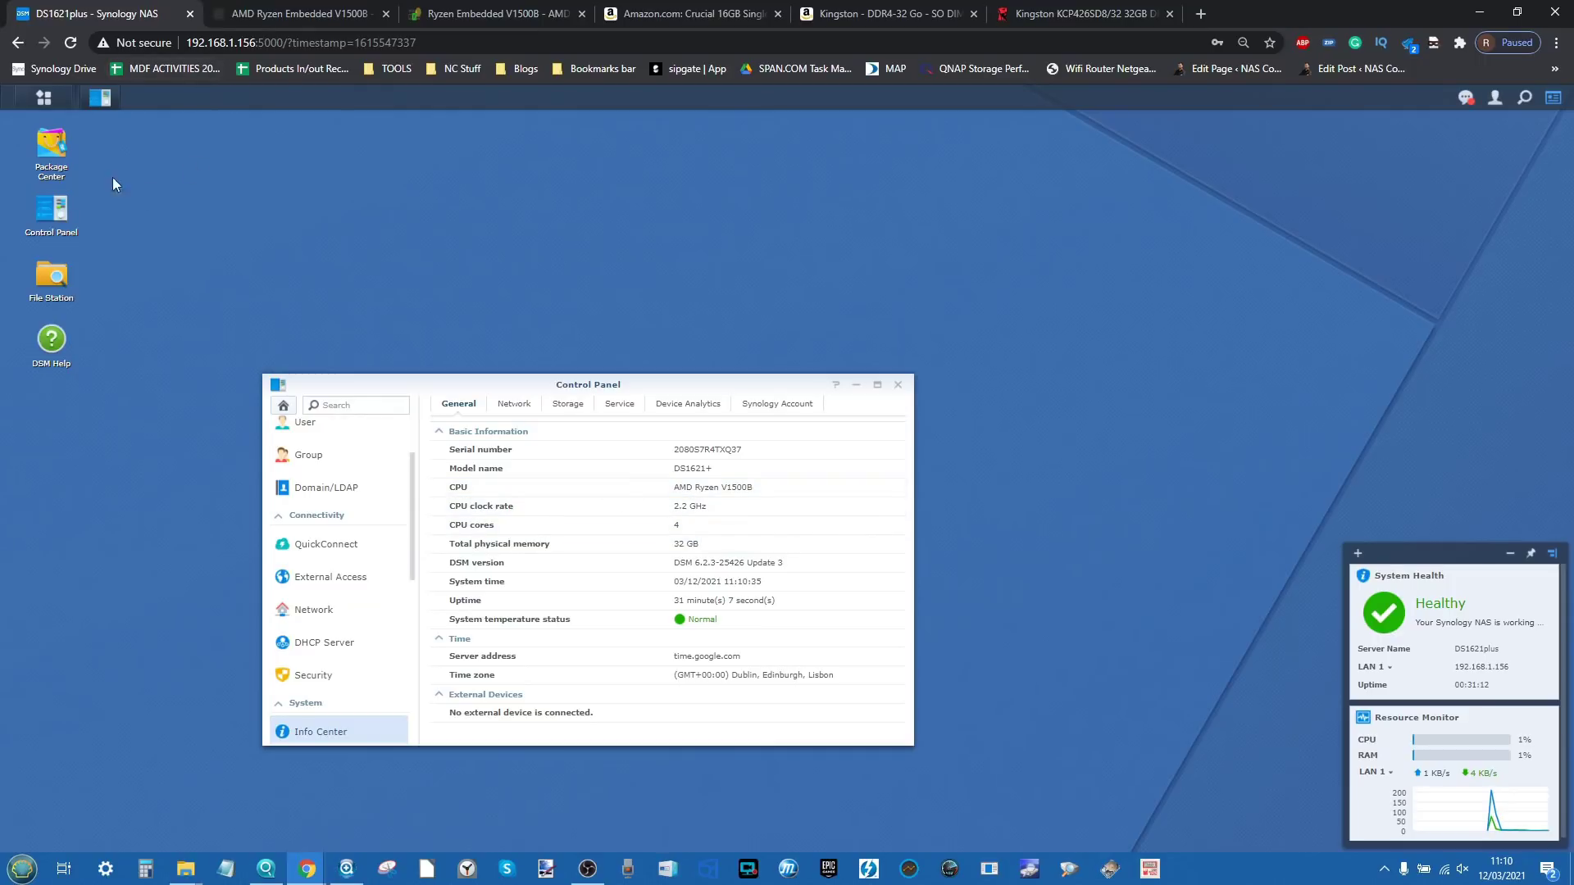
{"action": "left_click", "coordinate": [48, 107]}
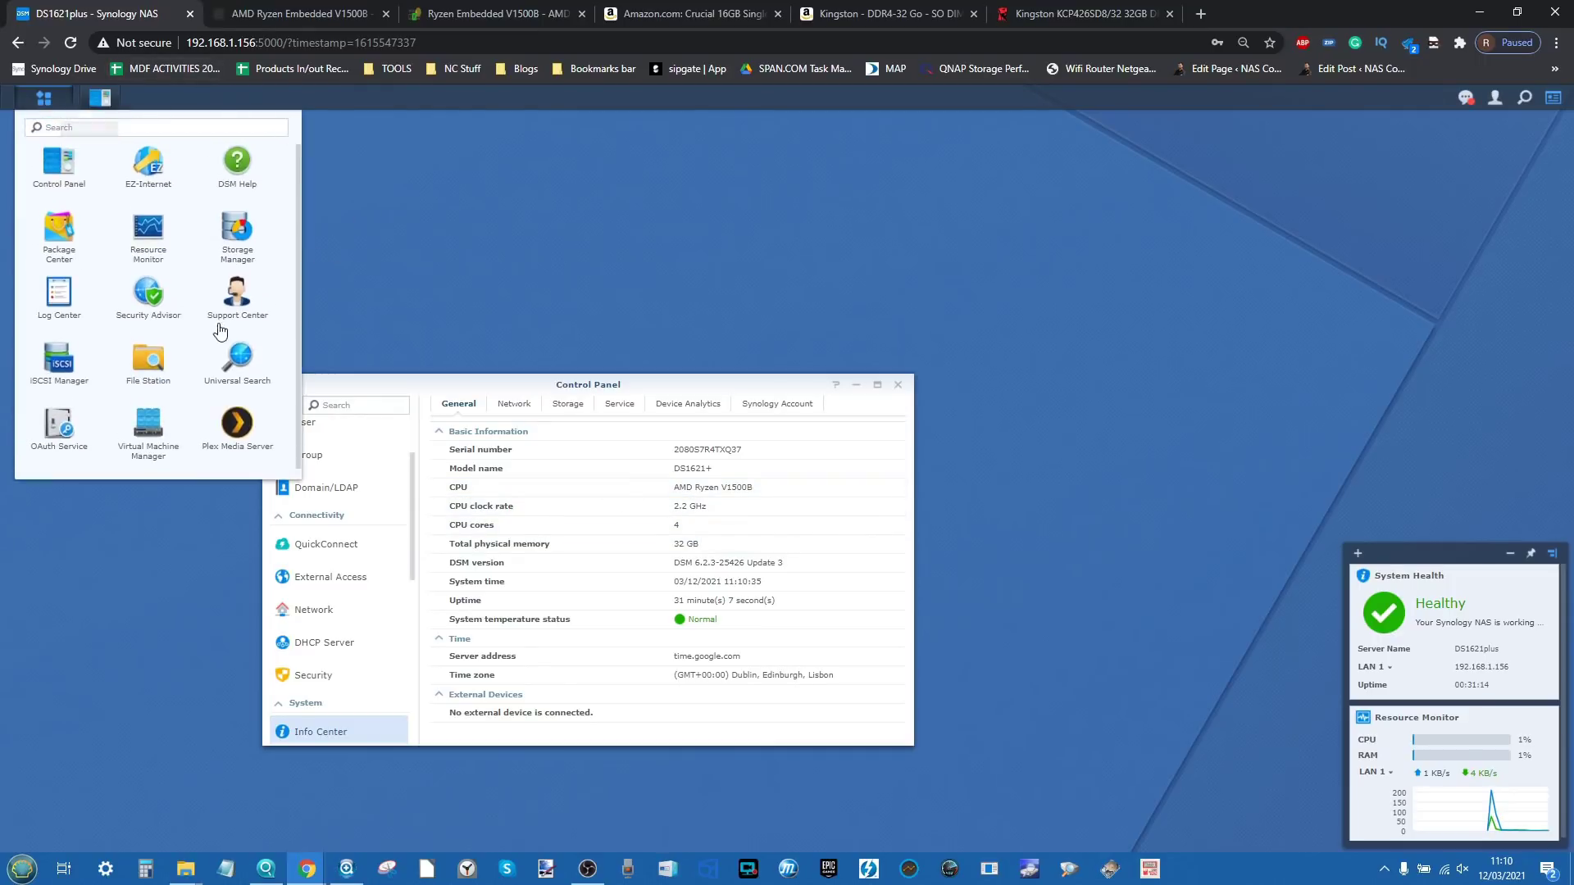
{"action": "left_click", "coordinate": [161, 257]}
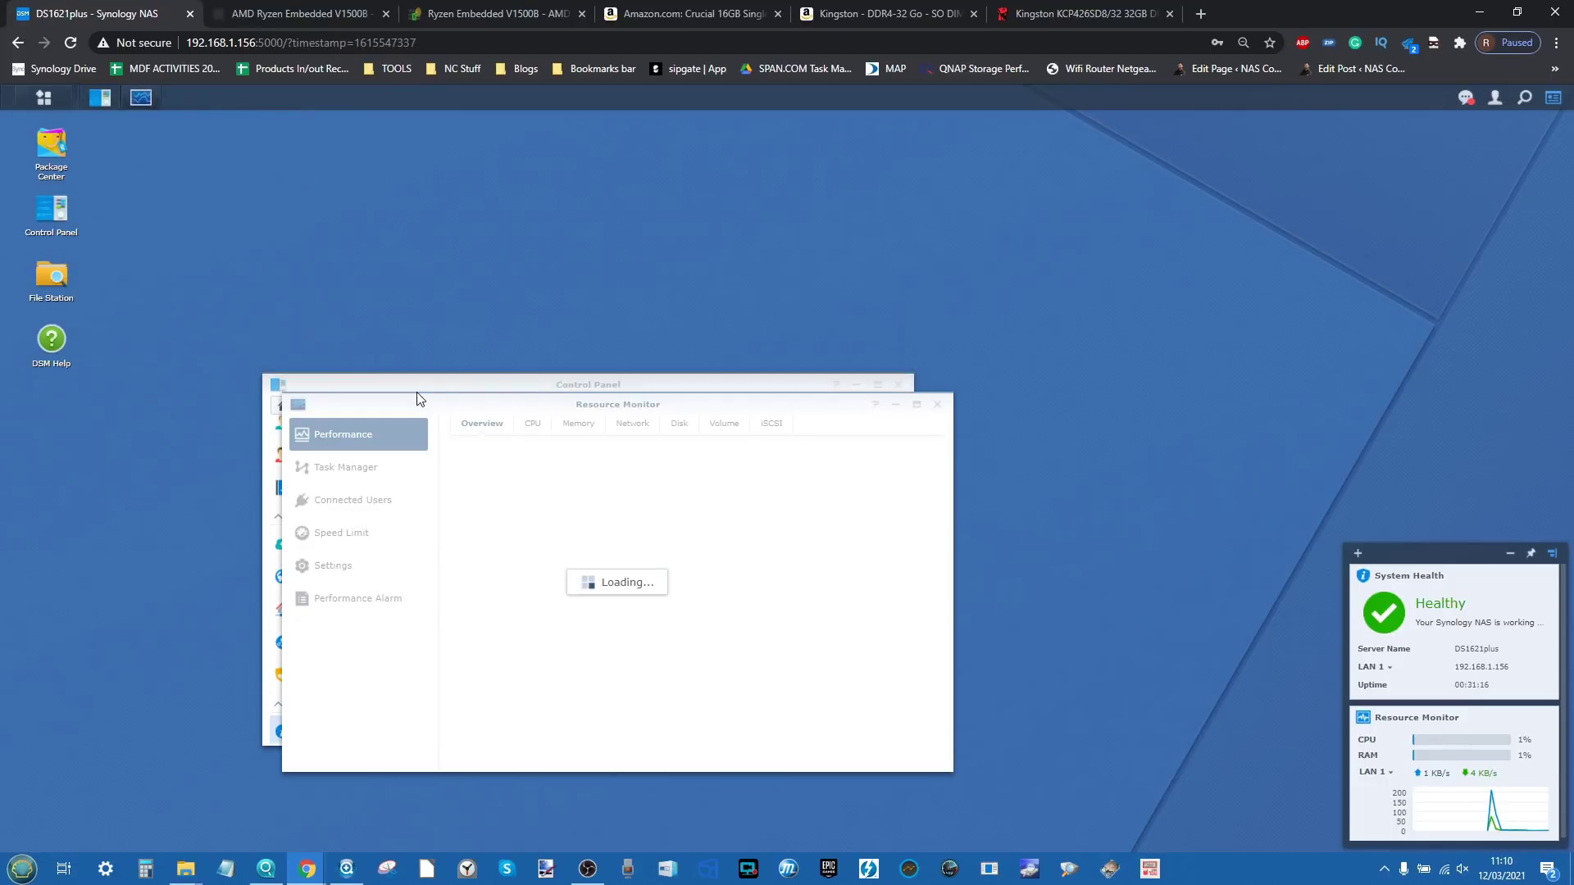
{"action": "left_click", "coordinate": [567, 422]}
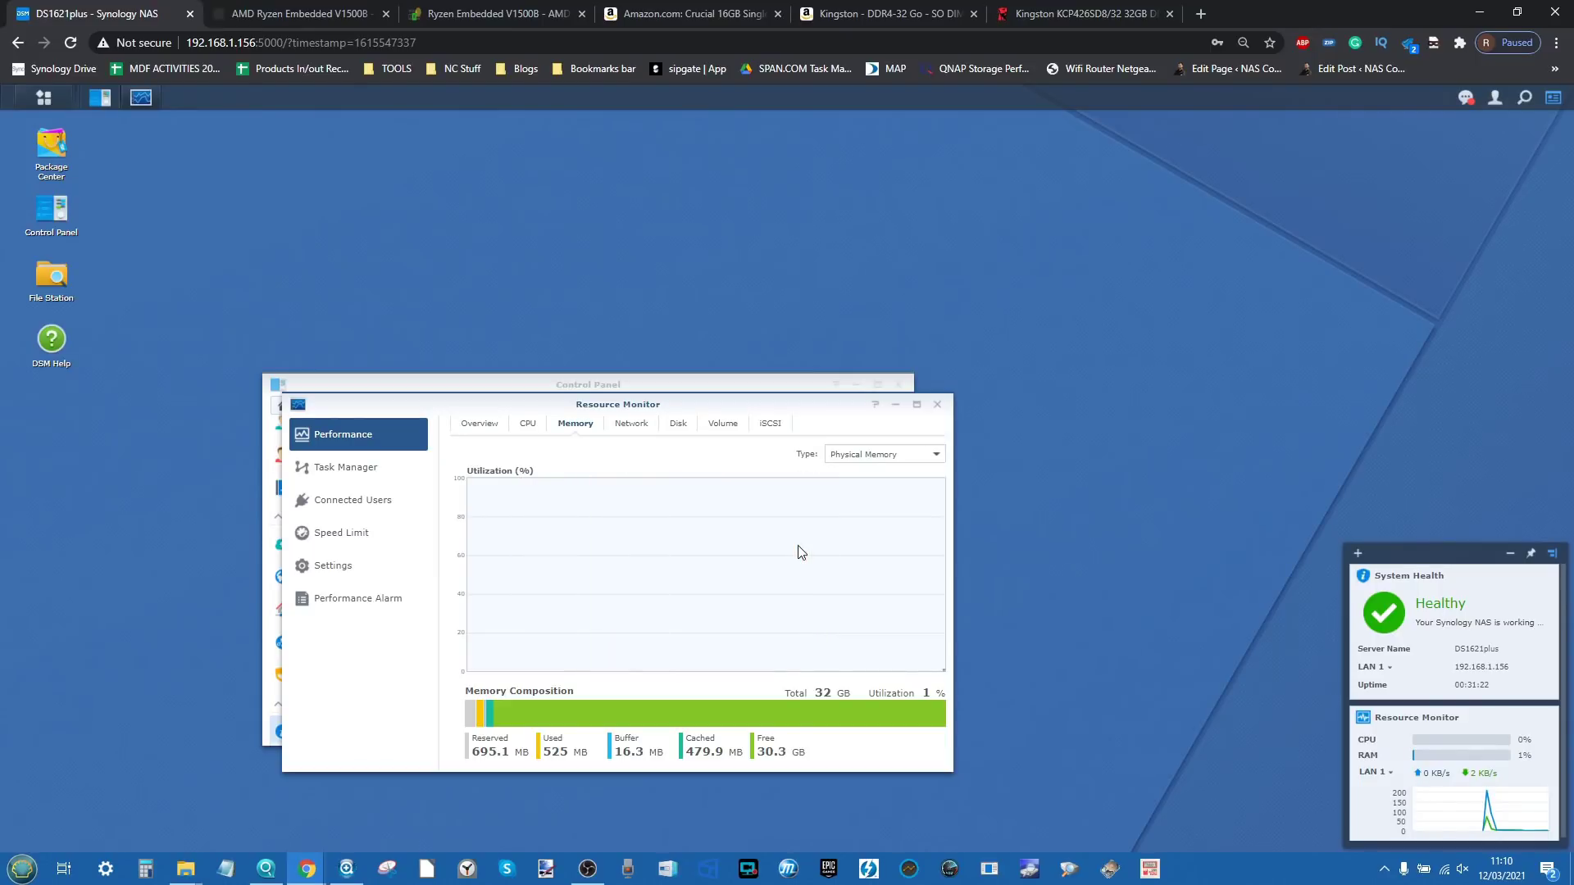
{"action": "left_click", "coordinate": [862, 457]}
{"action": "left_click", "coordinate": [862, 458]}
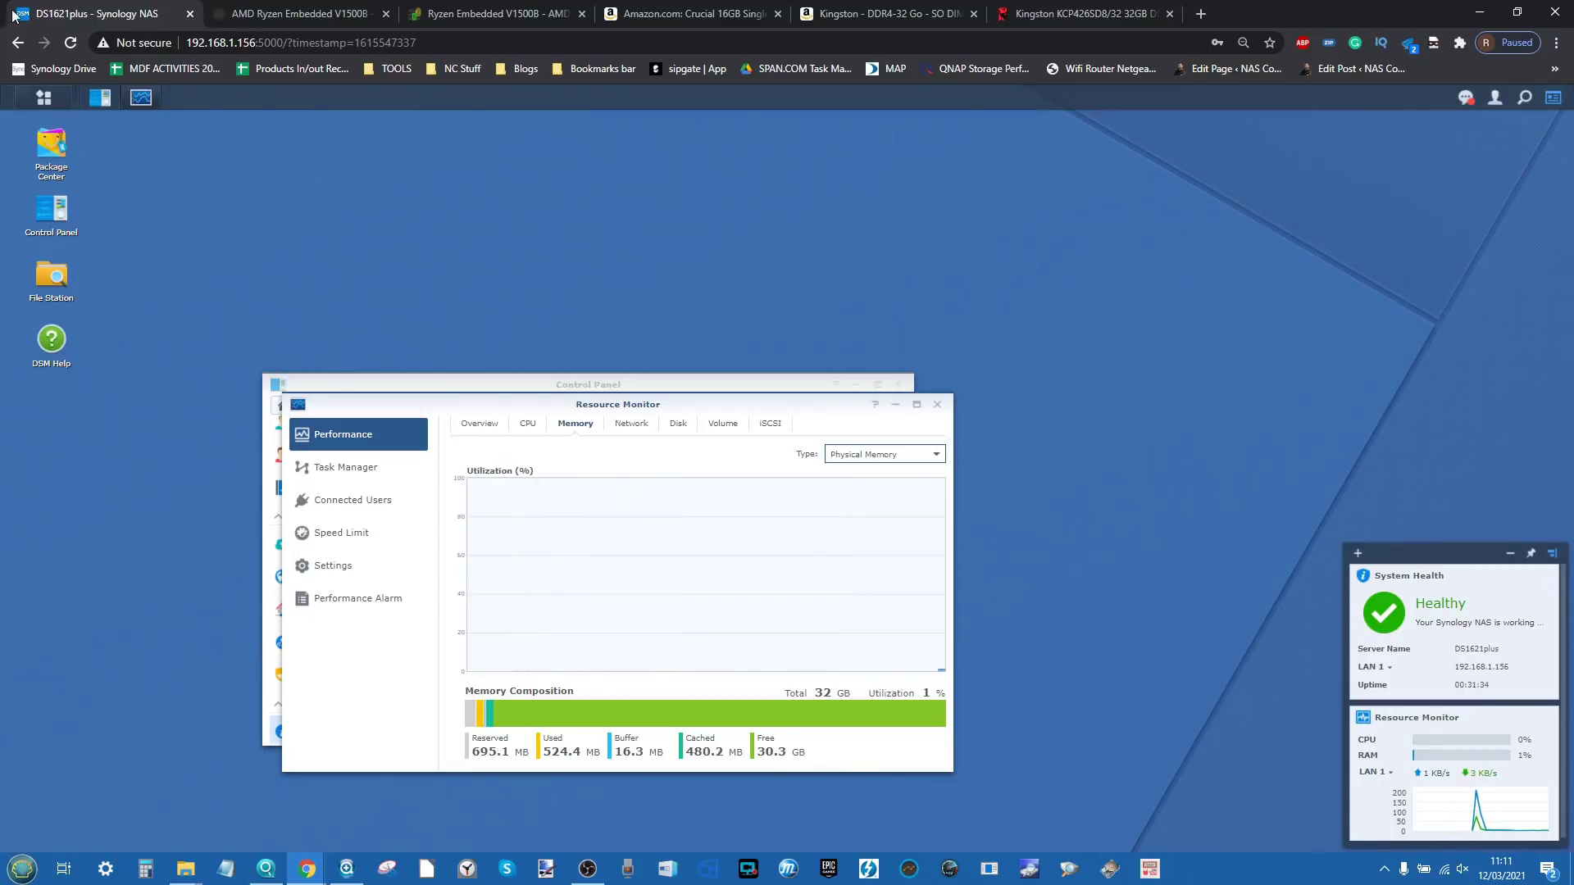
{"action": "left_click", "coordinate": [37, 100]}
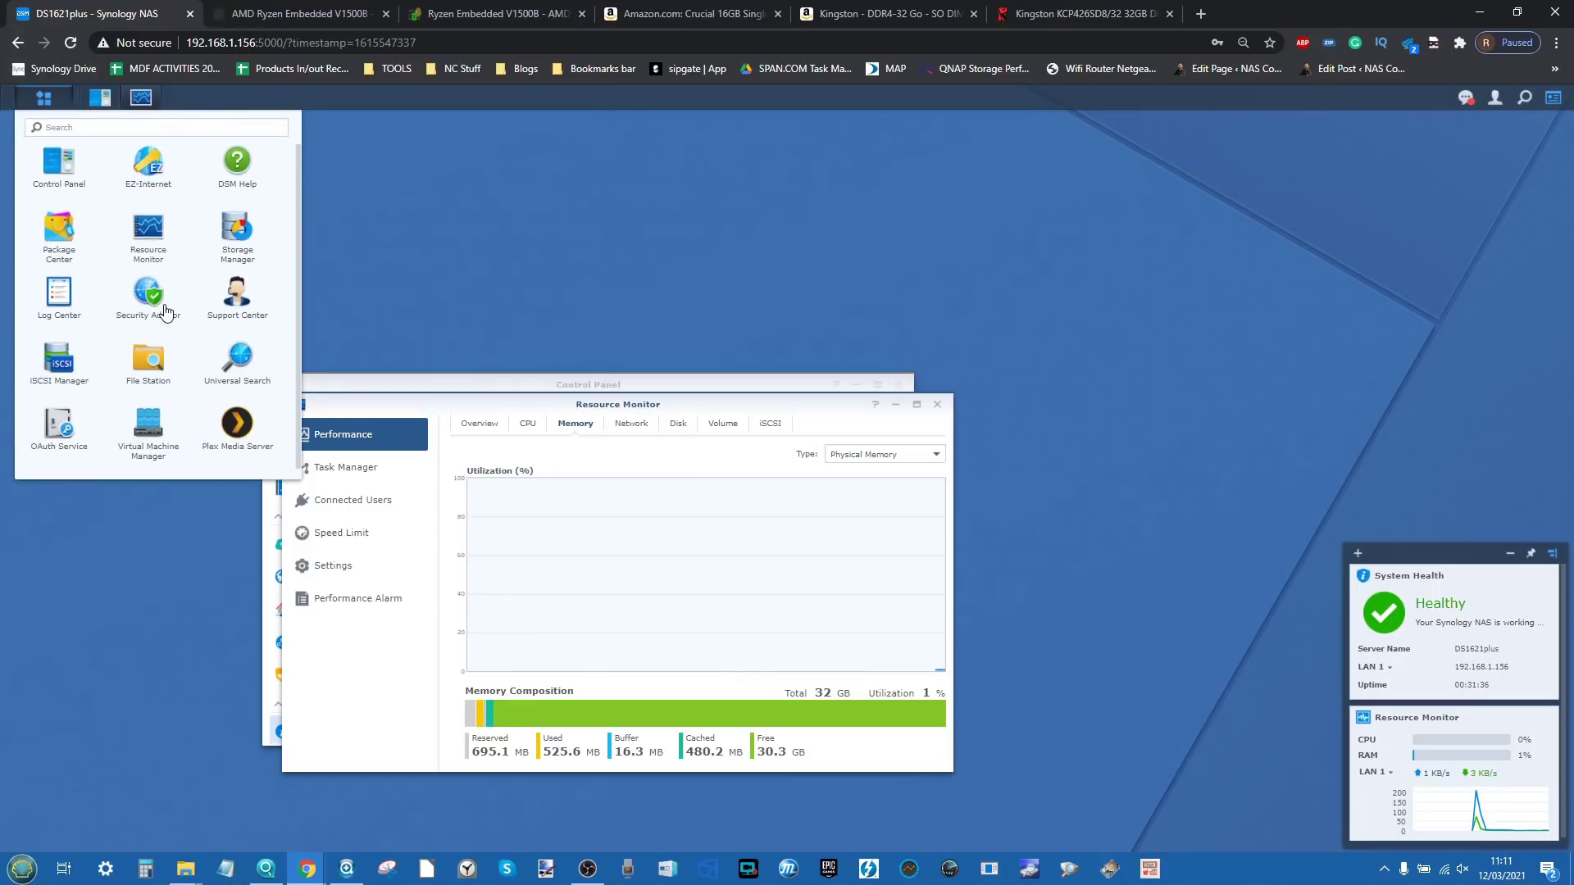
{"action": "left_click", "coordinate": [44, 97]}
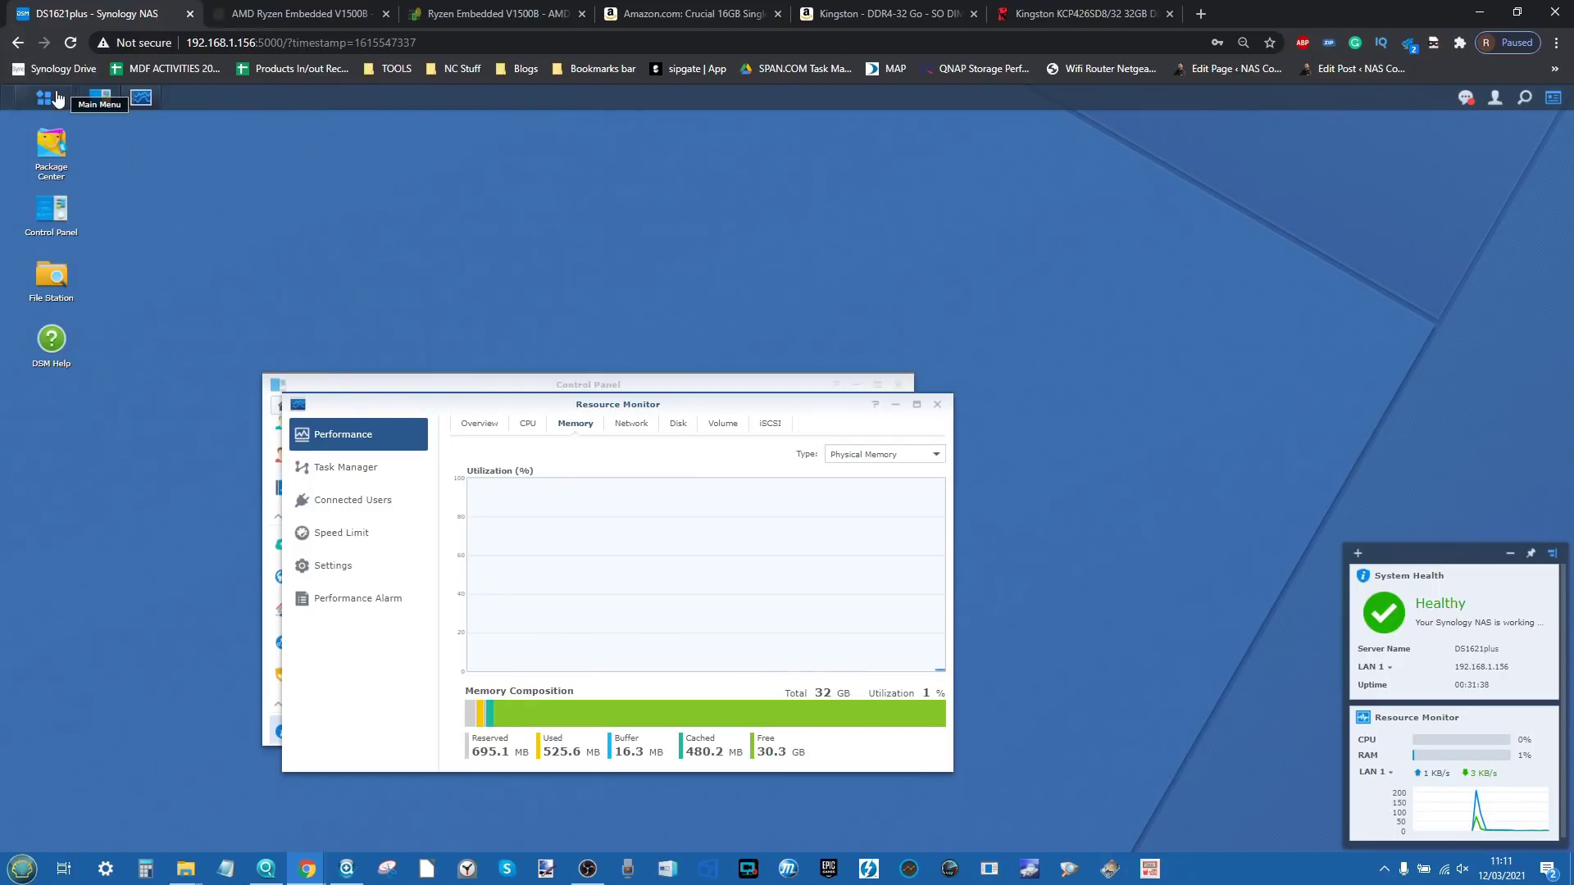
{"action": "left_click", "coordinate": [46, 99]}
Step: Open Virtual Machine Manager's VM list and arrange it beside the memory monitor window
{"action": "left_click", "coordinate": [148, 423]}
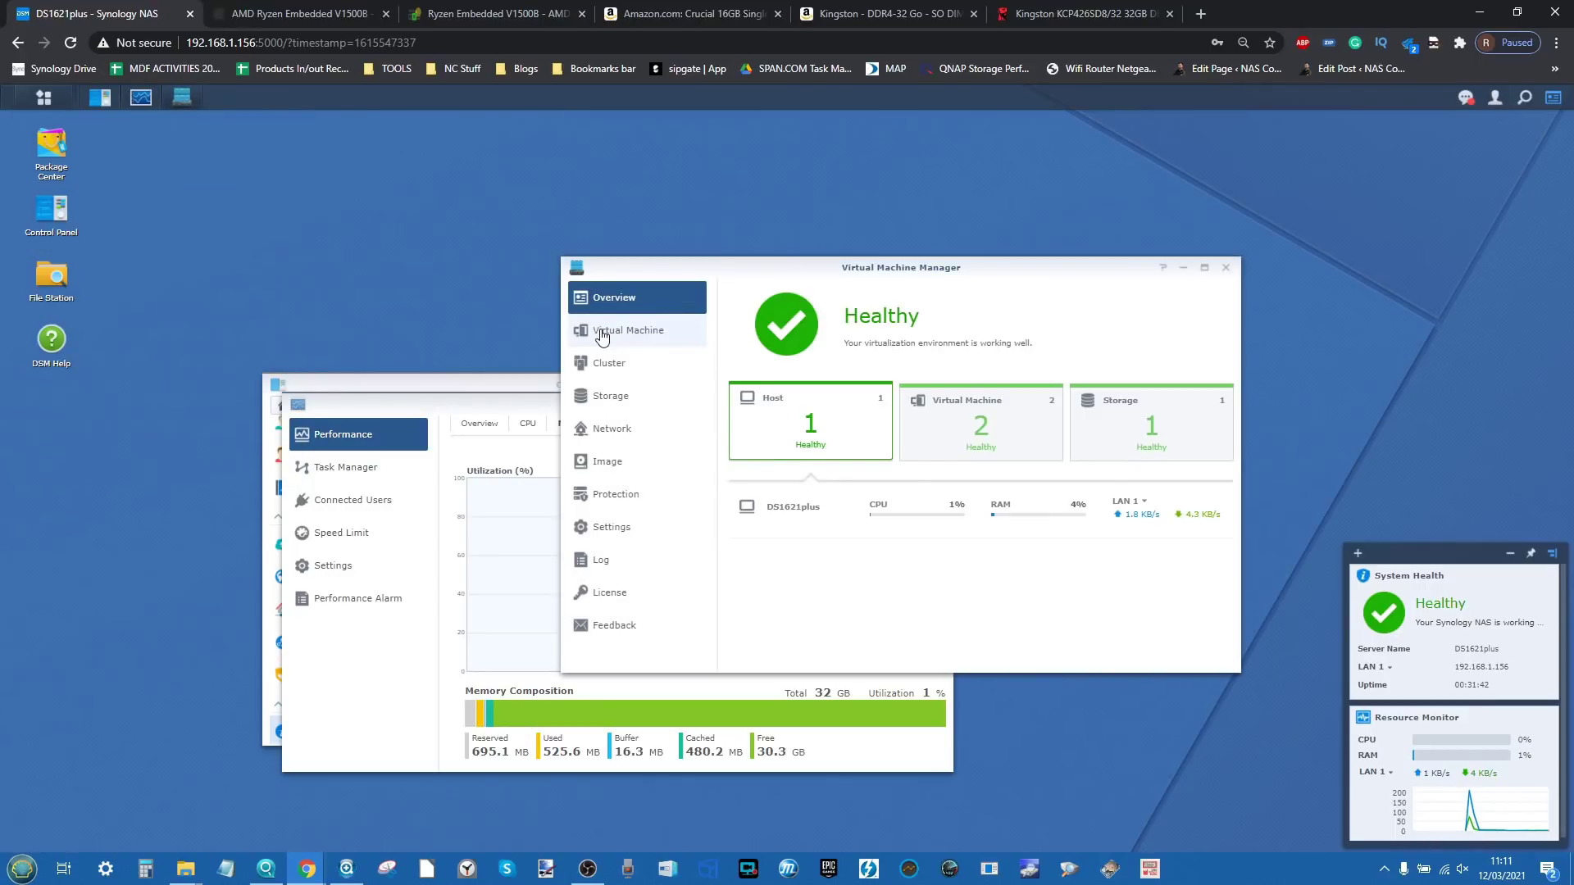
{"action": "left_click", "coordinate": [599, 331]}
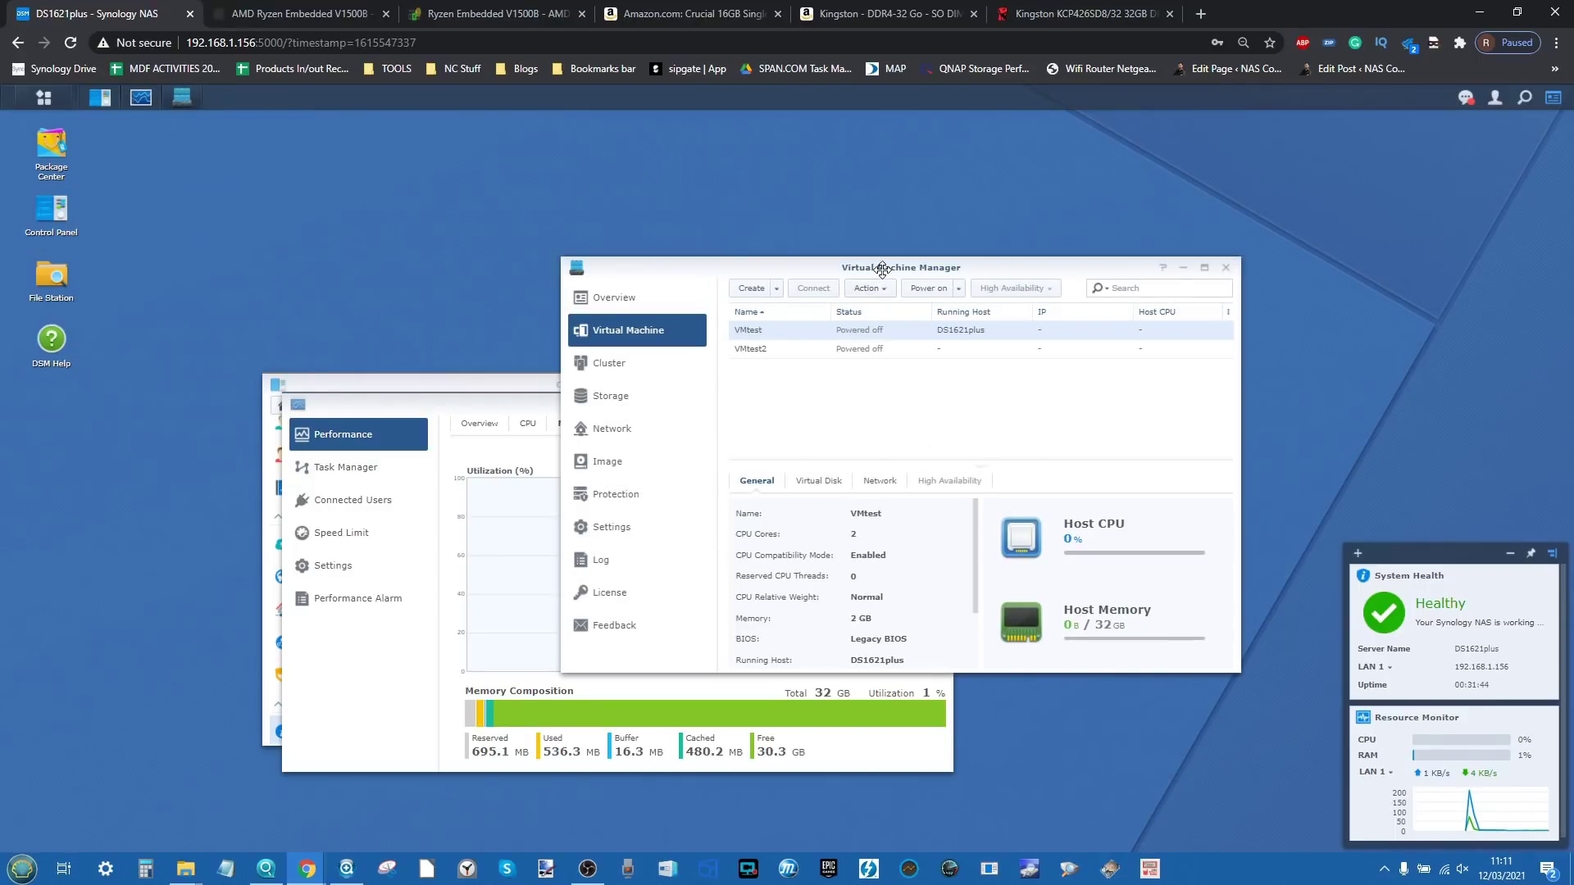
{"action": "left_click_drag", "start_coordinate": [882, 269], "coordinate": [1157, 160]}
{"action": "left_click_drag", "start_coordinate": [725, 400], "coordinate": [545, 439]}
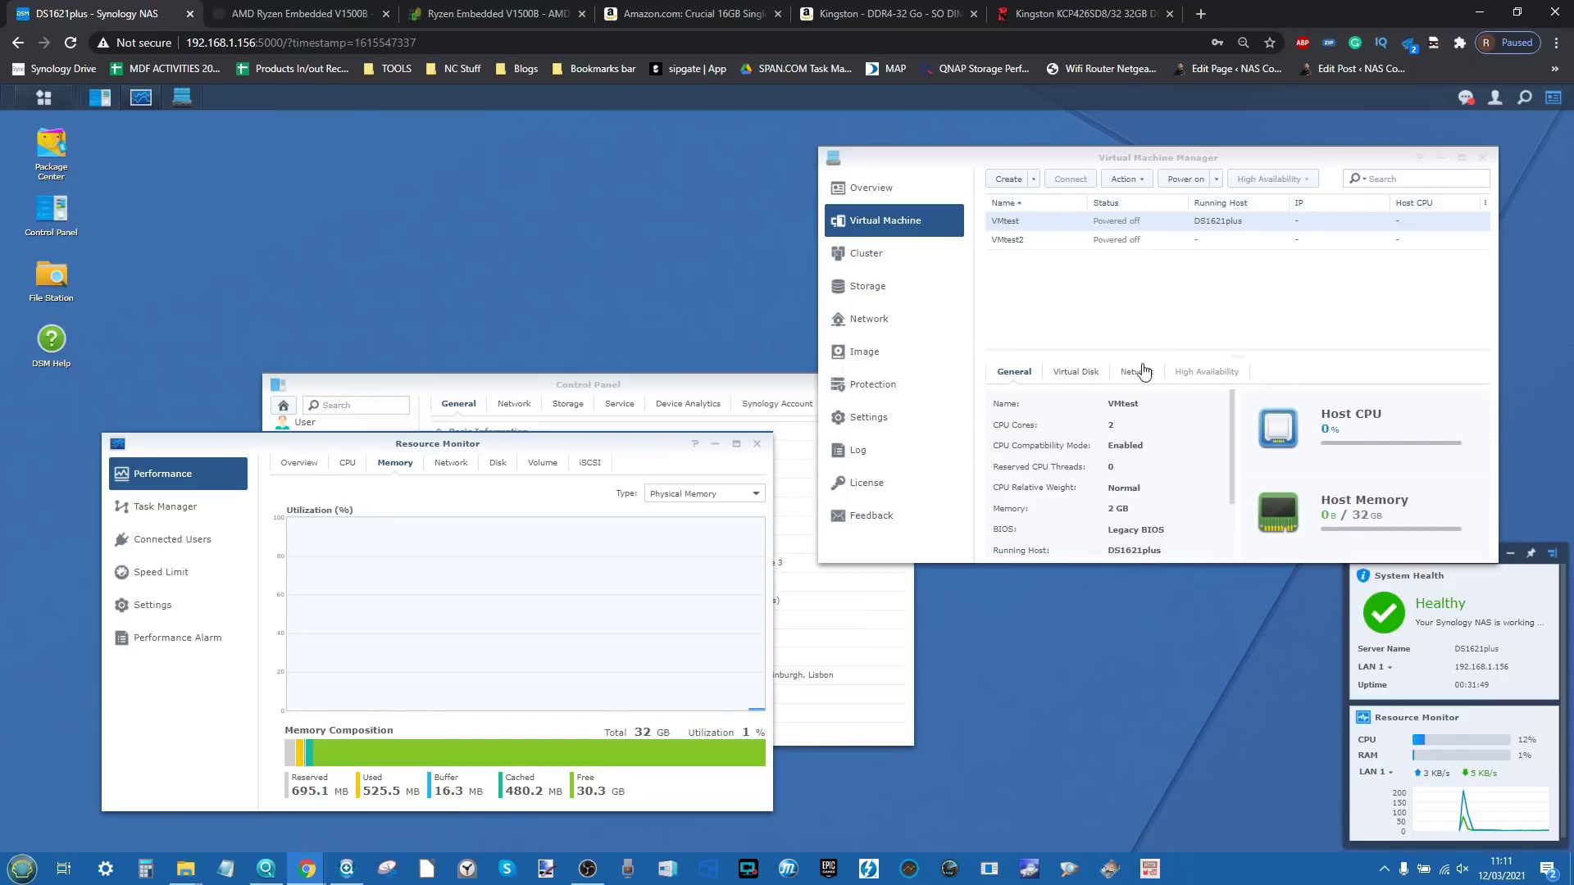
{"action": "left_click", "coordinate": [1123, 239]}
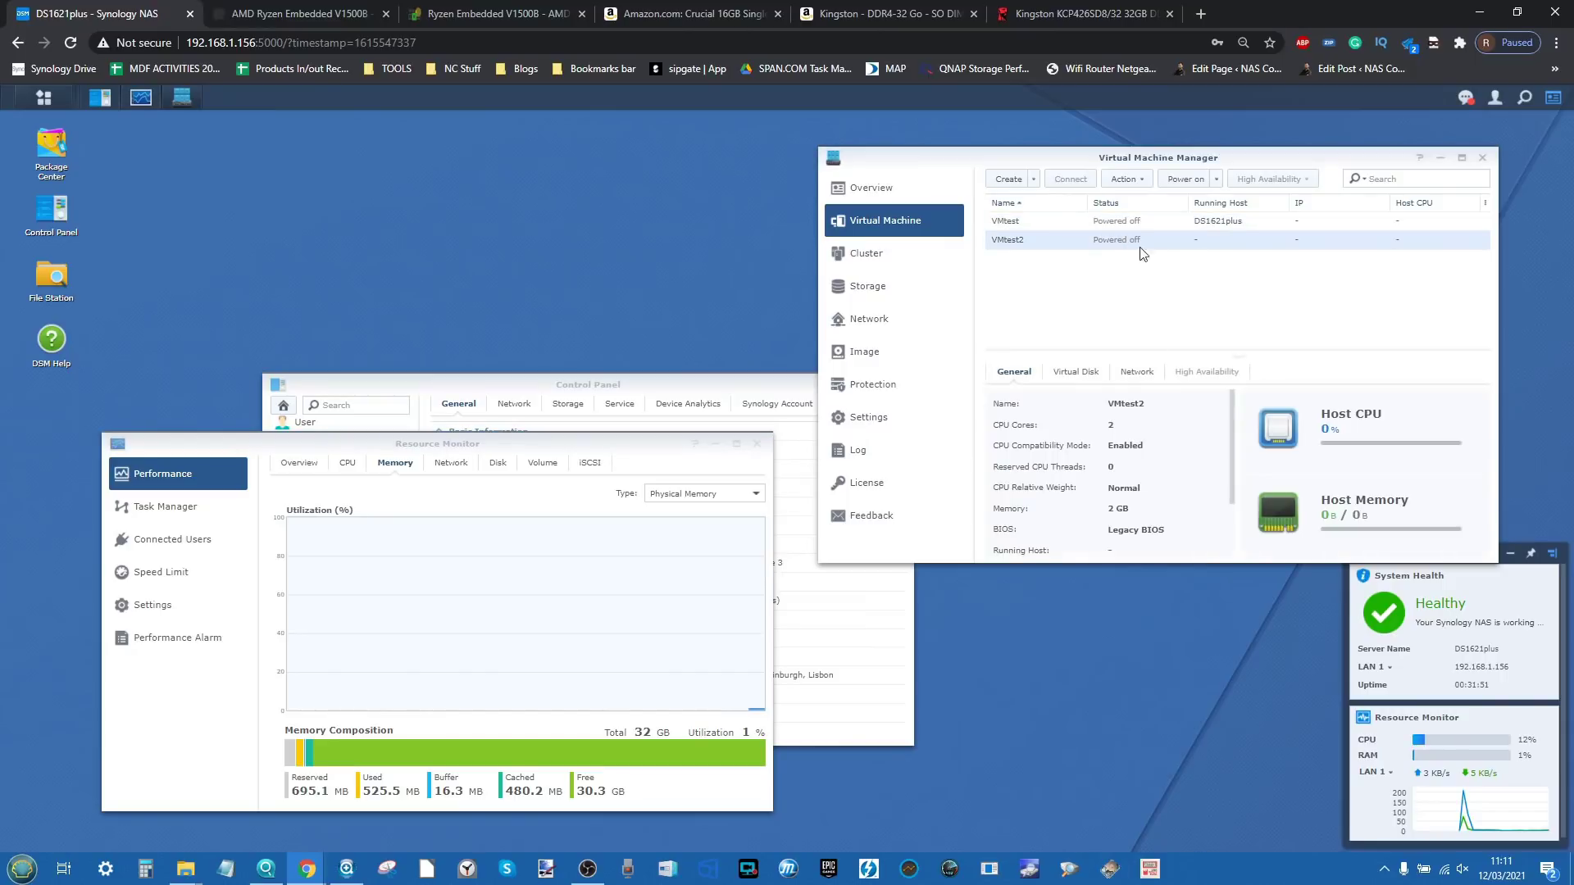
Step: Edit VMtest to use 1 CPU and 12 GB of memory
{"action": "left_click", "coordinate": [1151, 219]}
{"action": "left_click", "coordinate": [1138, 180]}
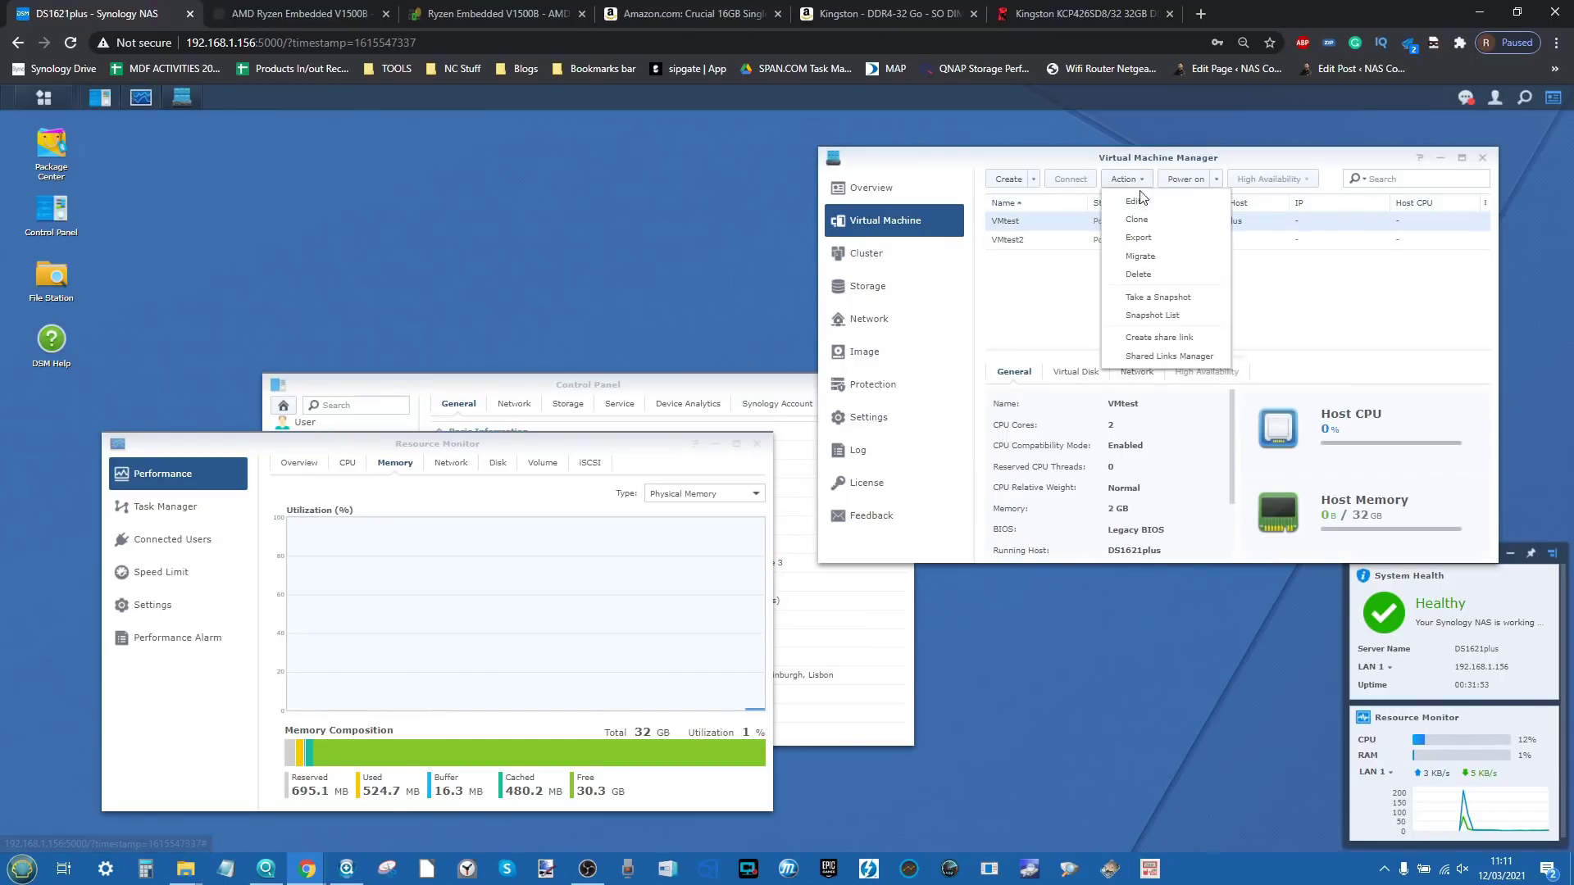
{"action": "left_click", "coordinate": [1139, 203]}
{"action": "left_click", "coordinate": [1131, 276]}
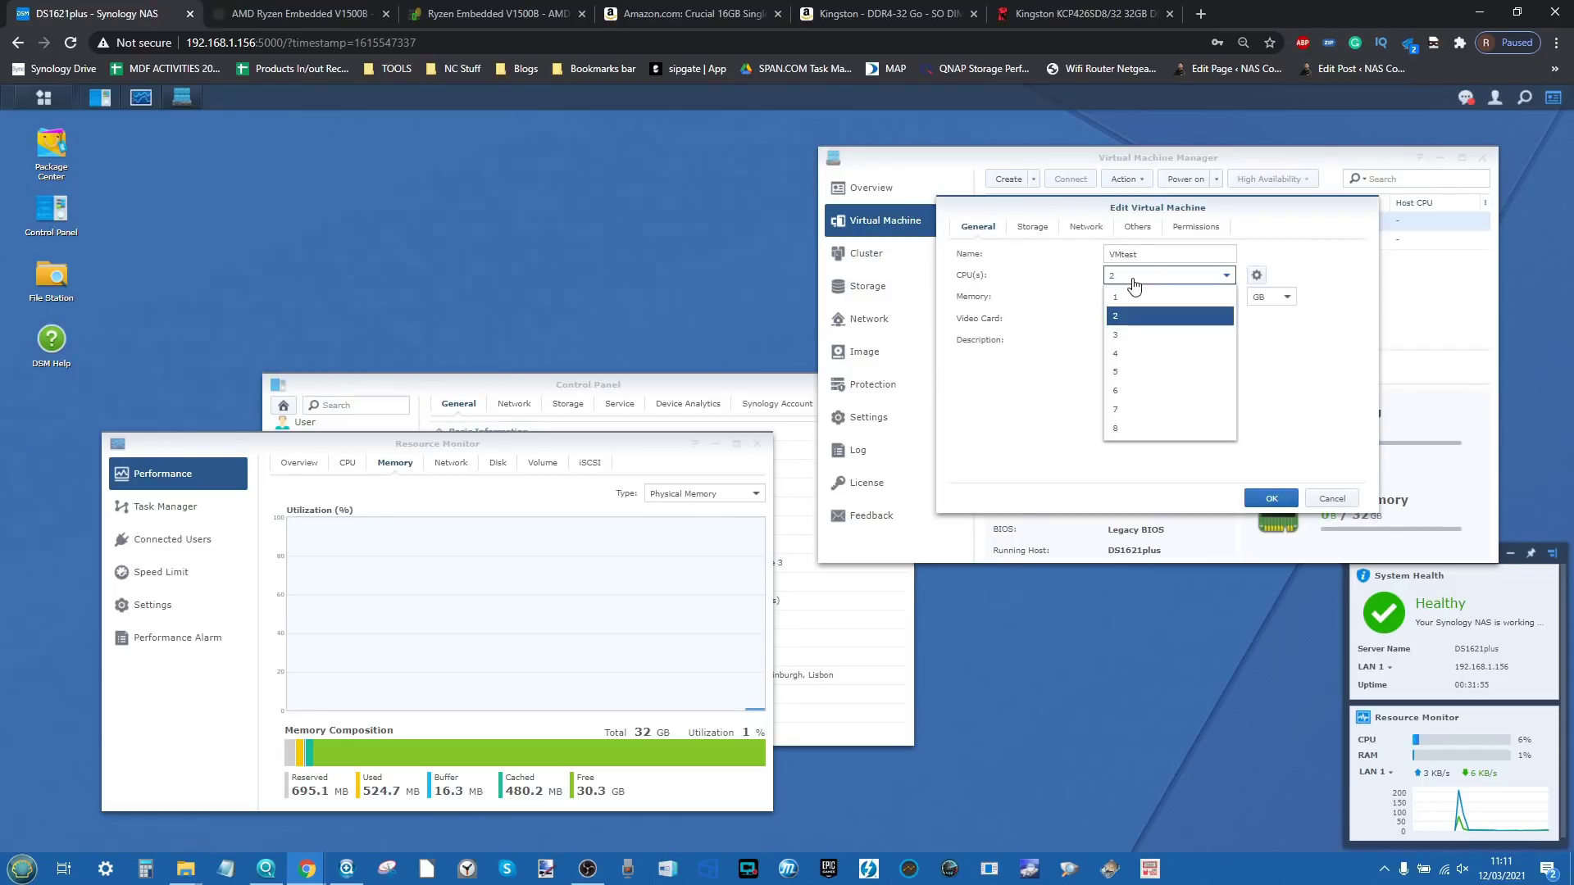
{"action": "left_click", "coordinate": [1127, 300]}
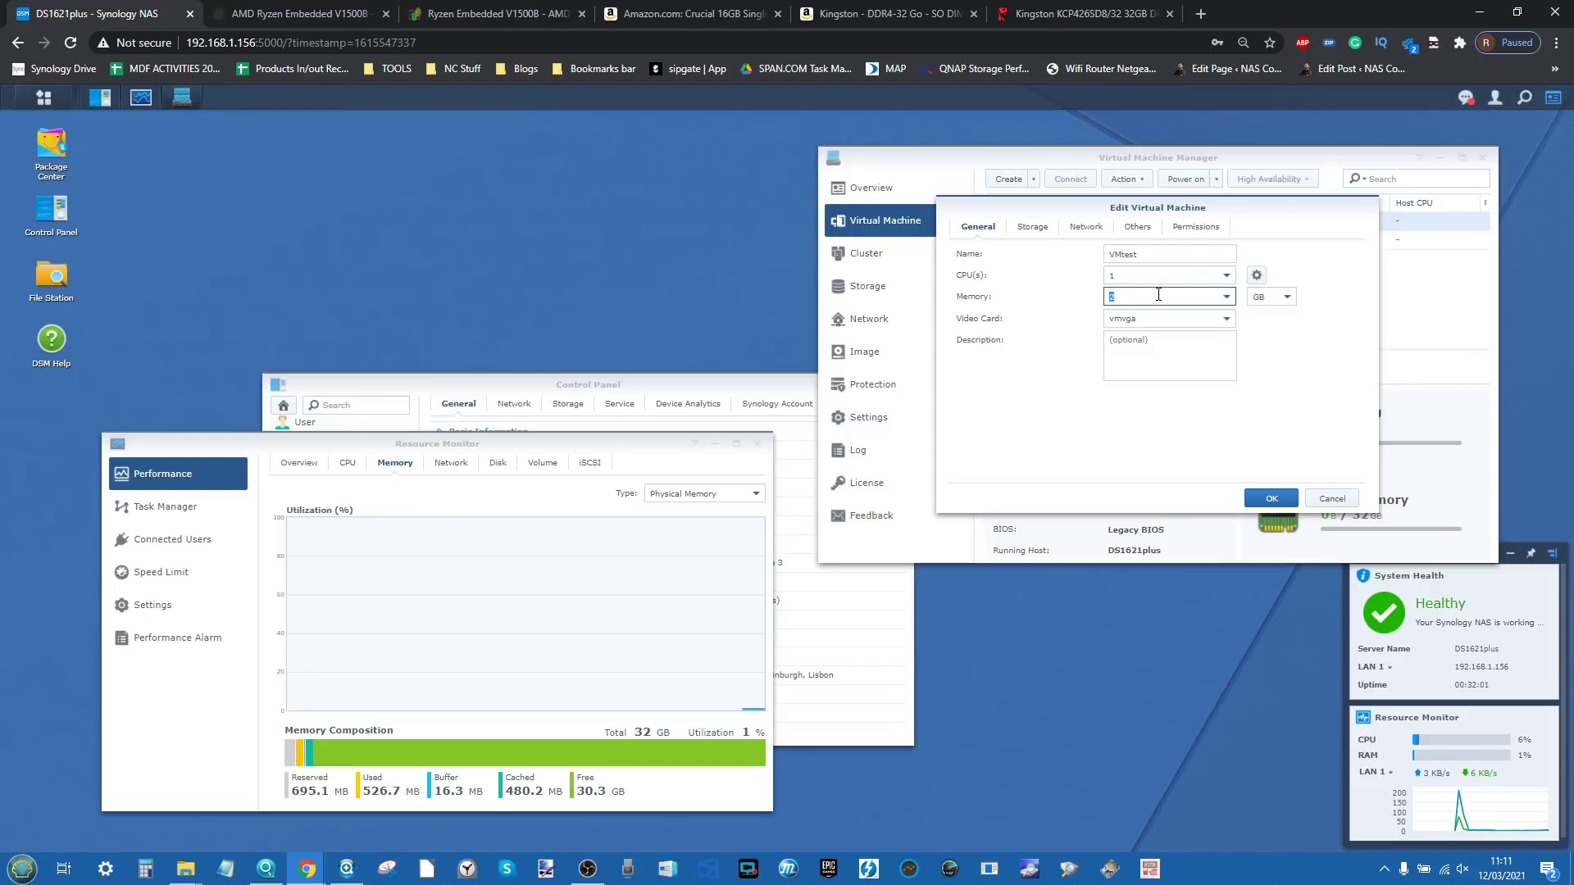
{"action": "type", "text": "12"}
{"action": "left_click", "coordinate": [1206, 322]}
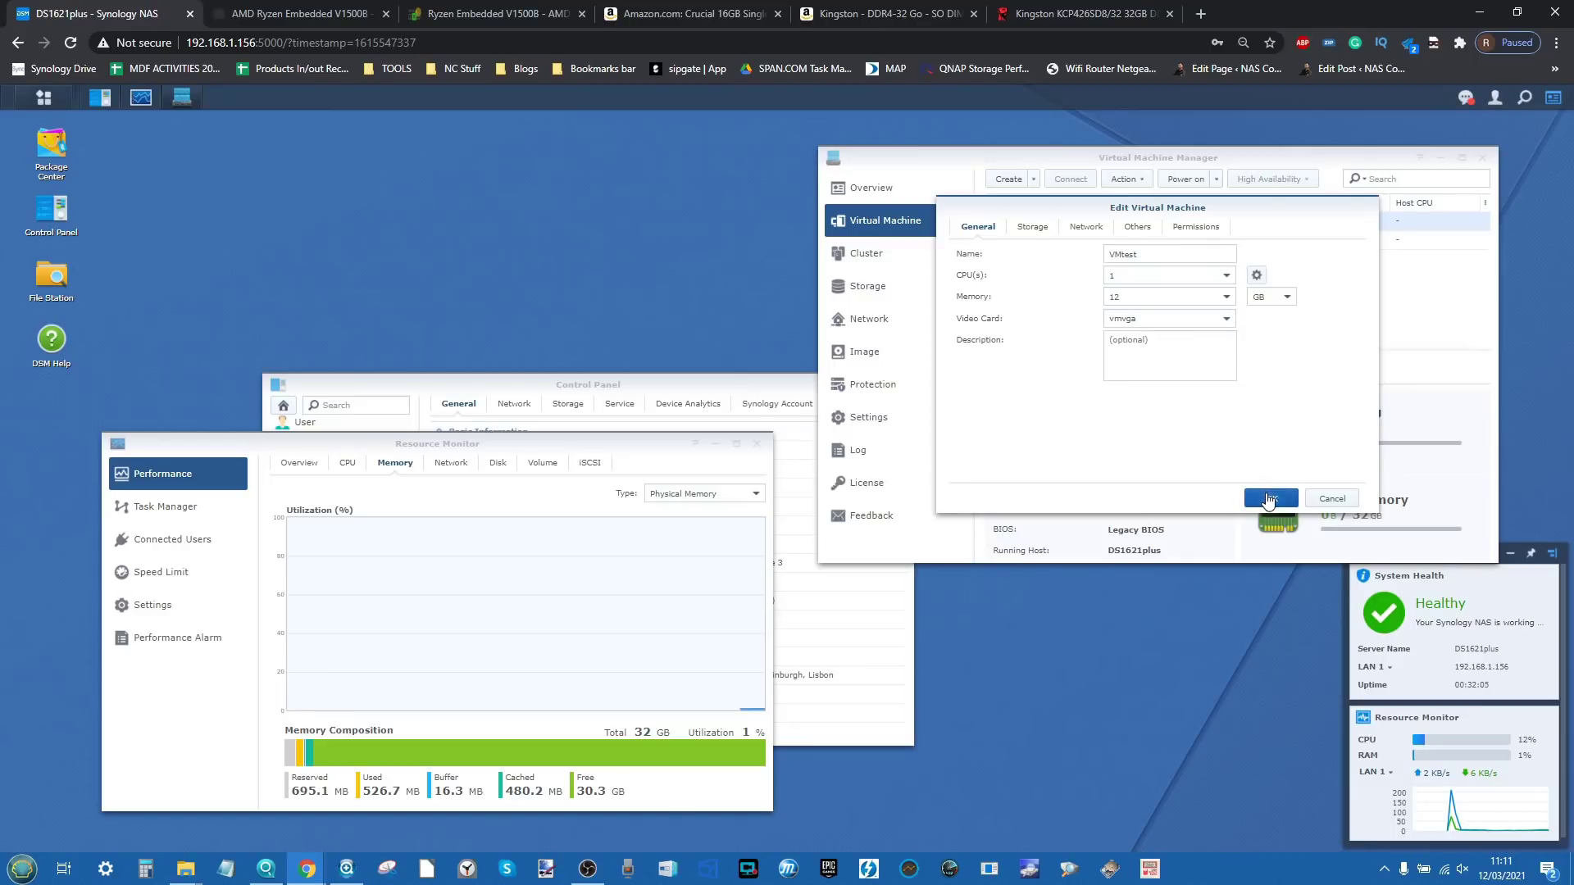
{"action": "left_click", "coordinate": [1268, 499]}
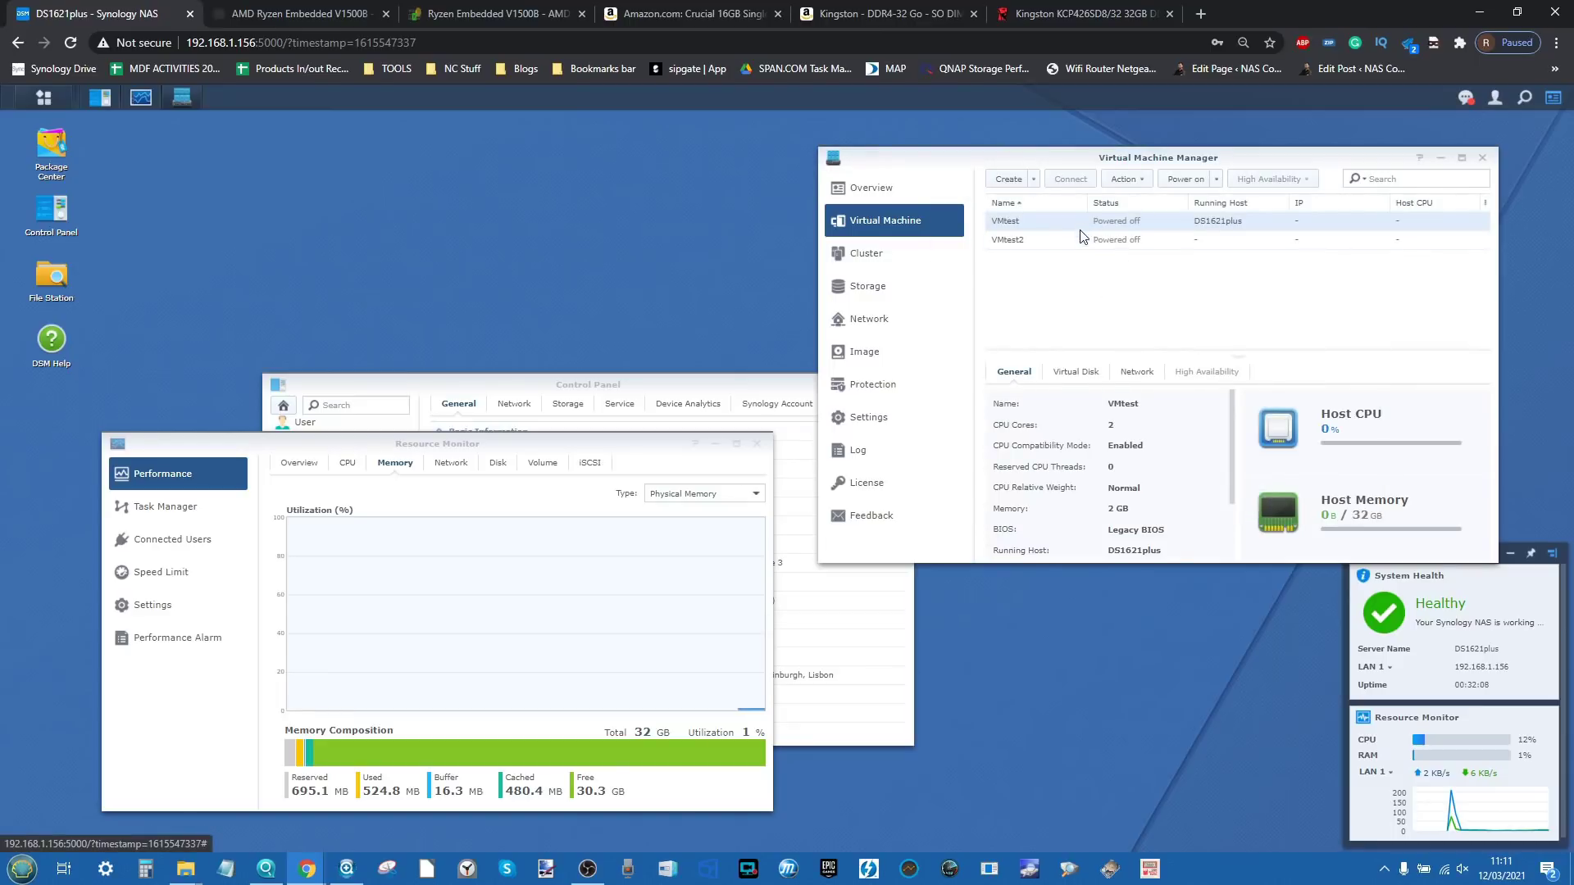
Step: Edit VMtest2 to use 1 CPU and 12 GB of memory, then verify both VMs' details
{"action": "left_click", "coordinate": [1082, 238]}
{"action": "left_click", "coordinate": [1136, 180]}
{"action": "left_click", "coordinate": [1135, 203]}
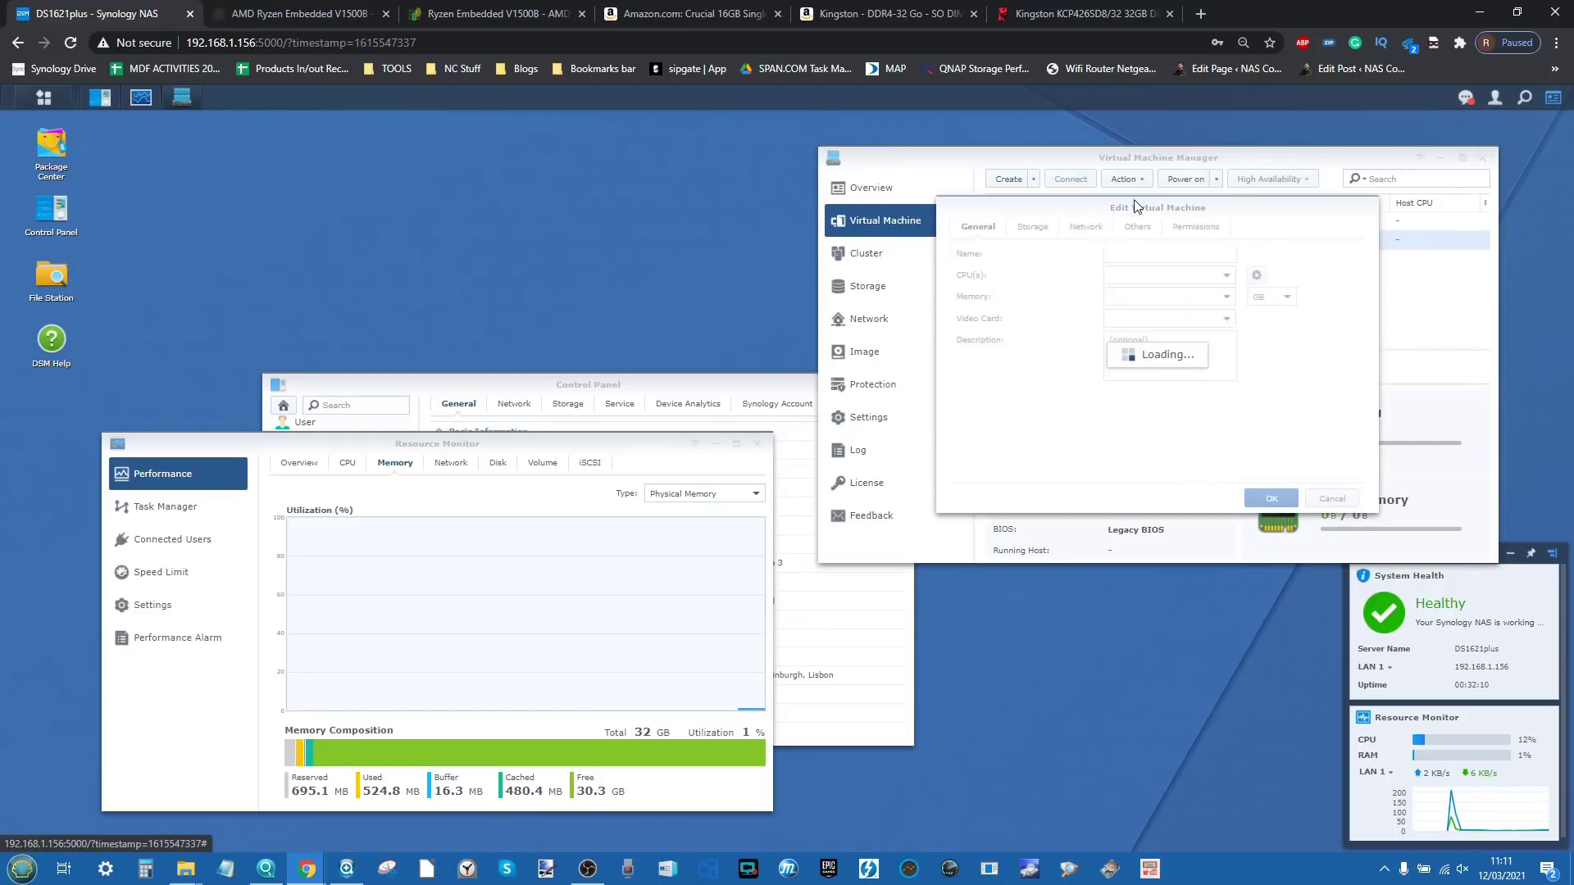
{"action": "left_click", "coordinate": [1139, 282]}
{"action": "left_click", "coordinate": [1126, 297]}
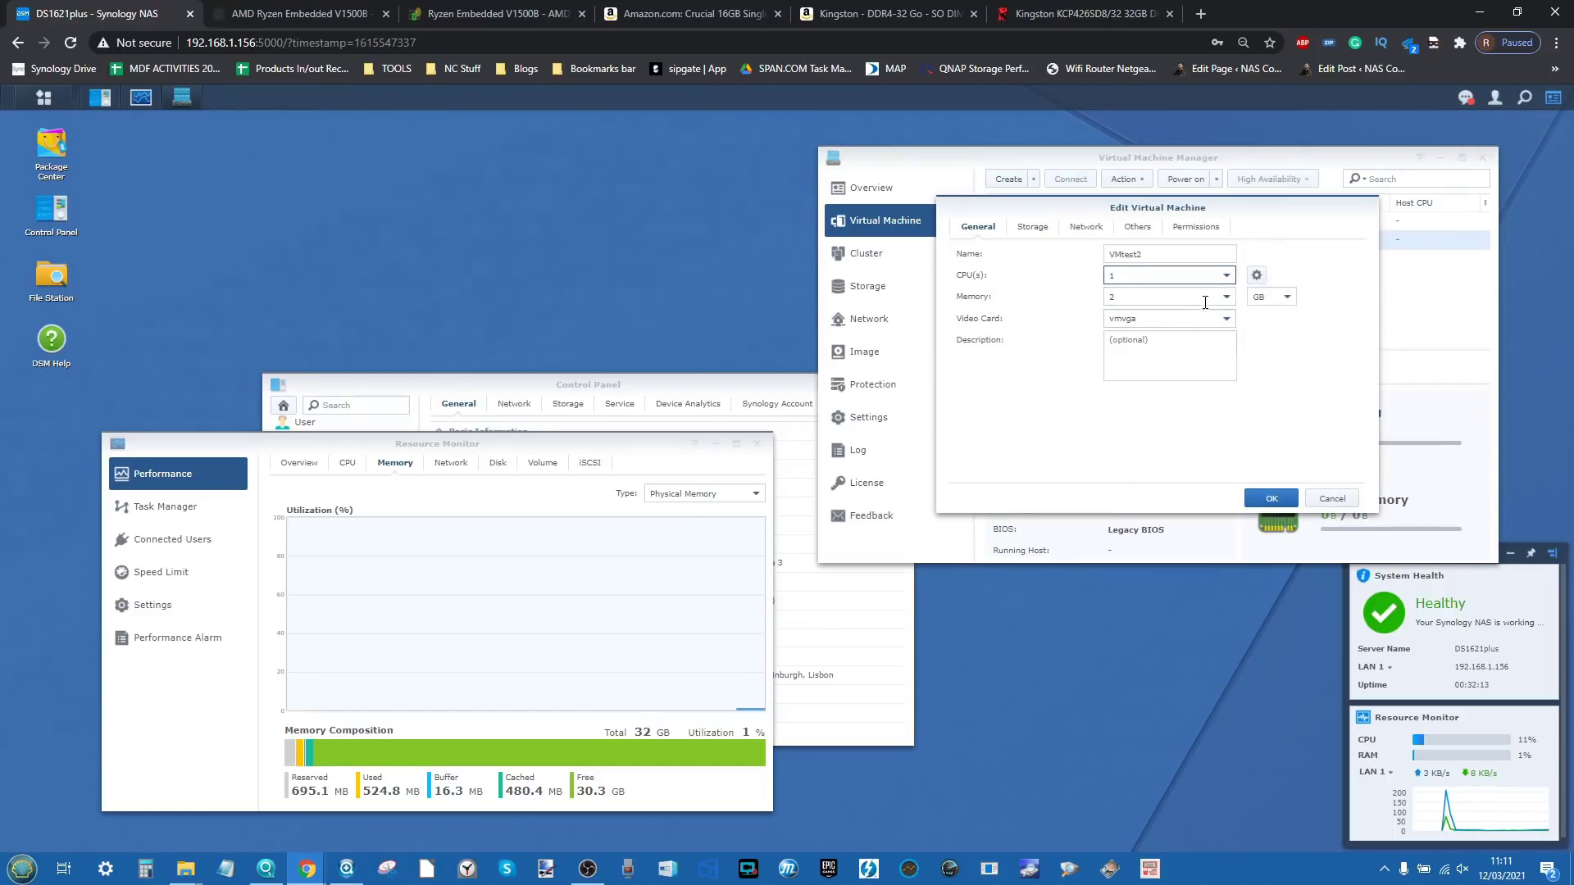
{"action": "type", "text": "12"}
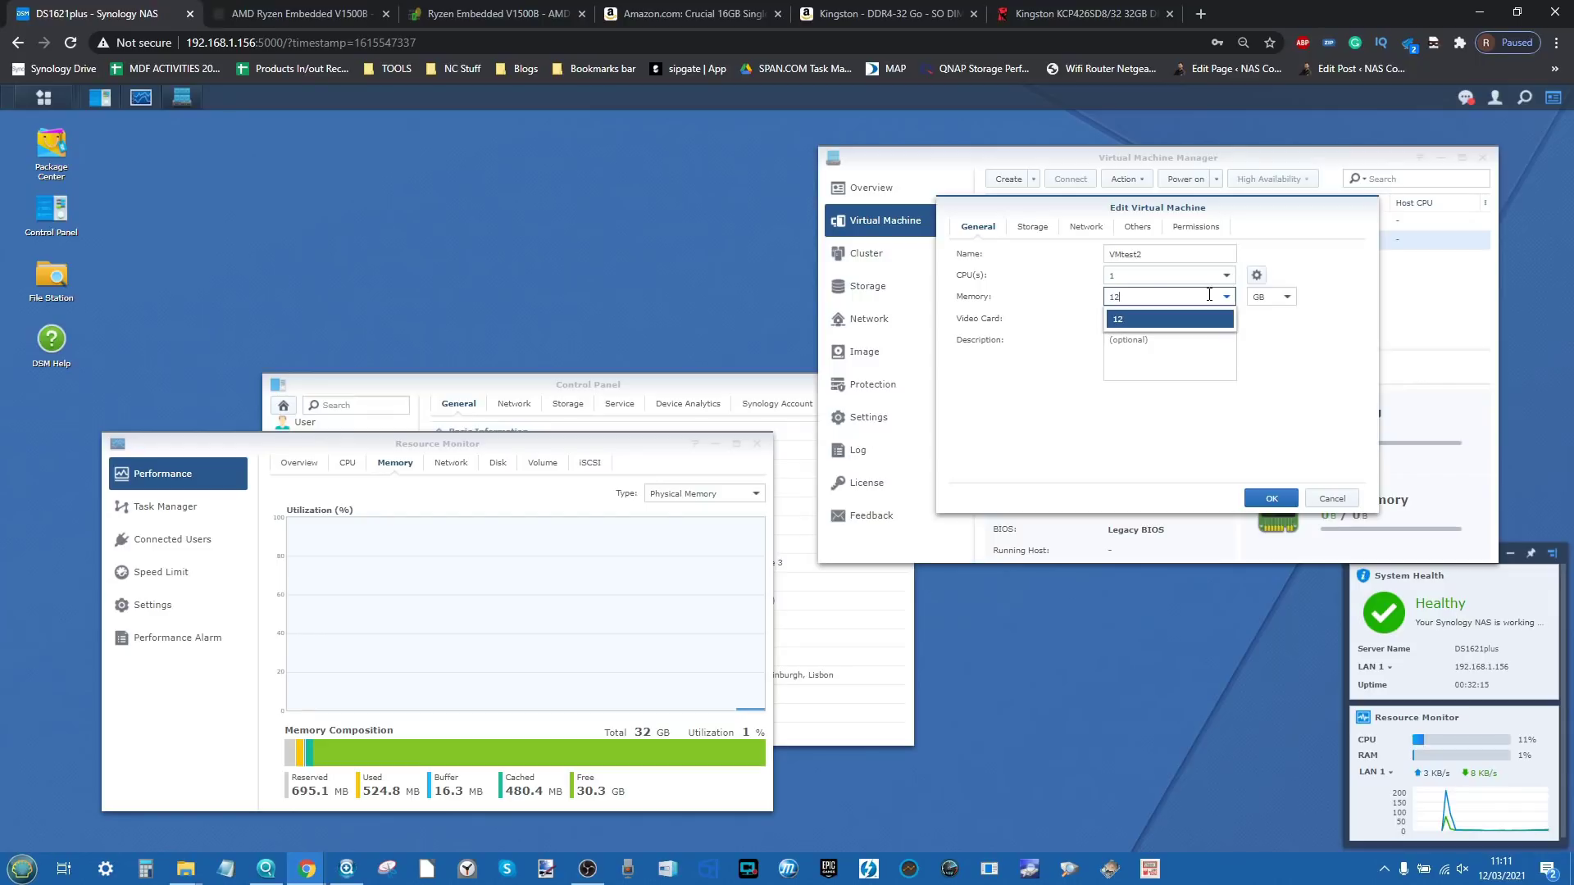
{"action": "left_click", "coordinate": [1211, 328]}
{"action": "left_click", "coordinate": [1266, 499]}
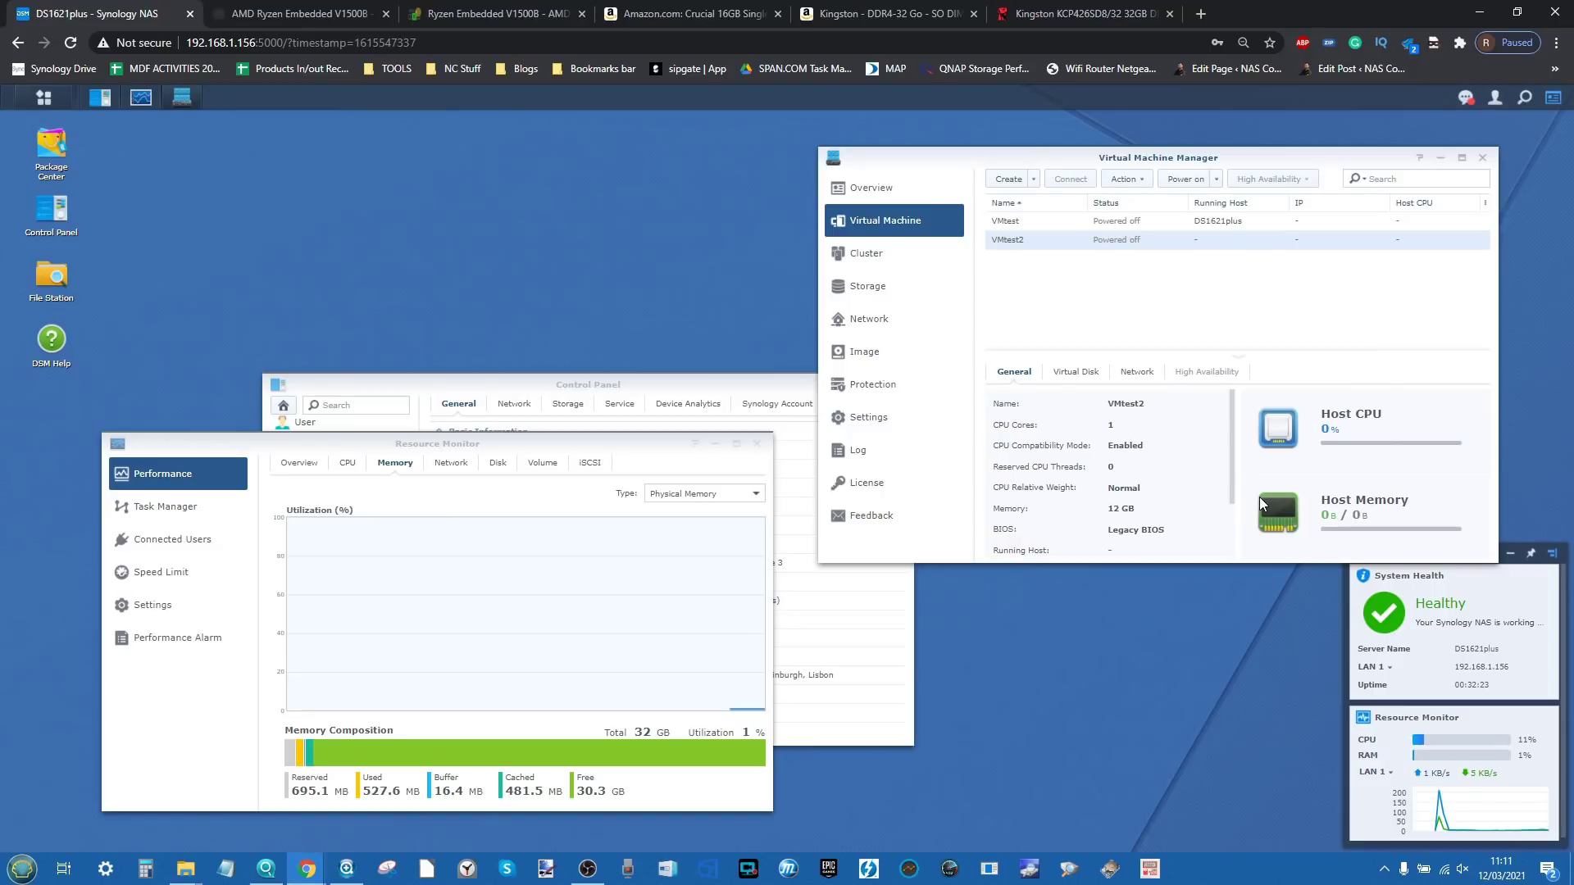
{"action": "left_click", "coordinate": [1099, 221]}
{"action": "left_click", "coordinate": [1116, 240]}
{"action": "left_click", "coordinate": [1125, 222]}
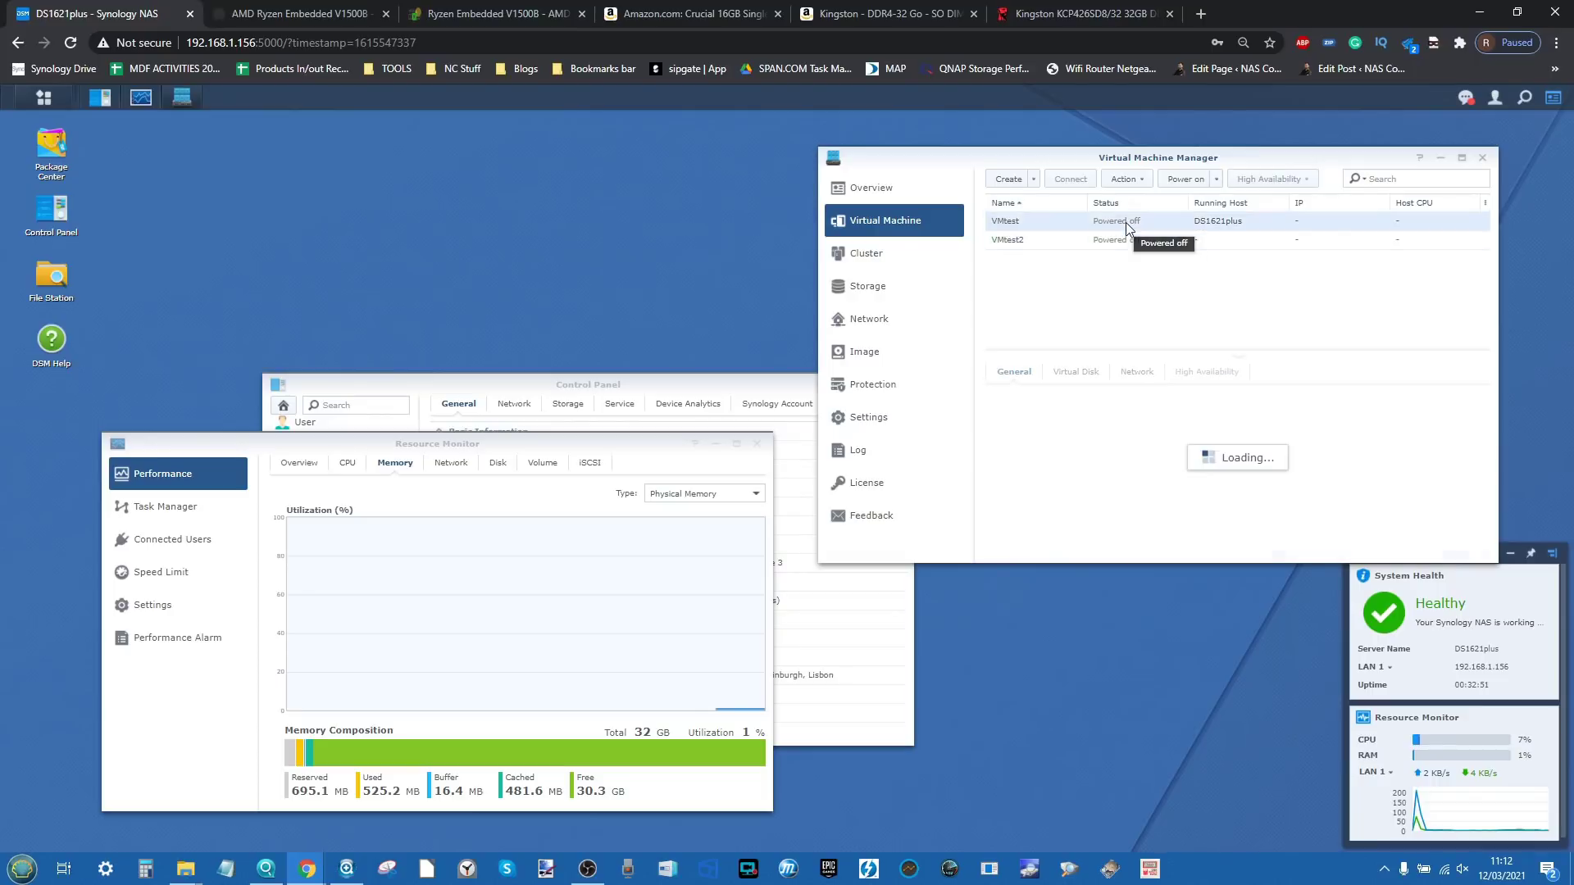
Step: Power on VMtest, then VMtest2, on the DS1621plus host
{"action": "left_click", "coordinate": [1178, 180]}
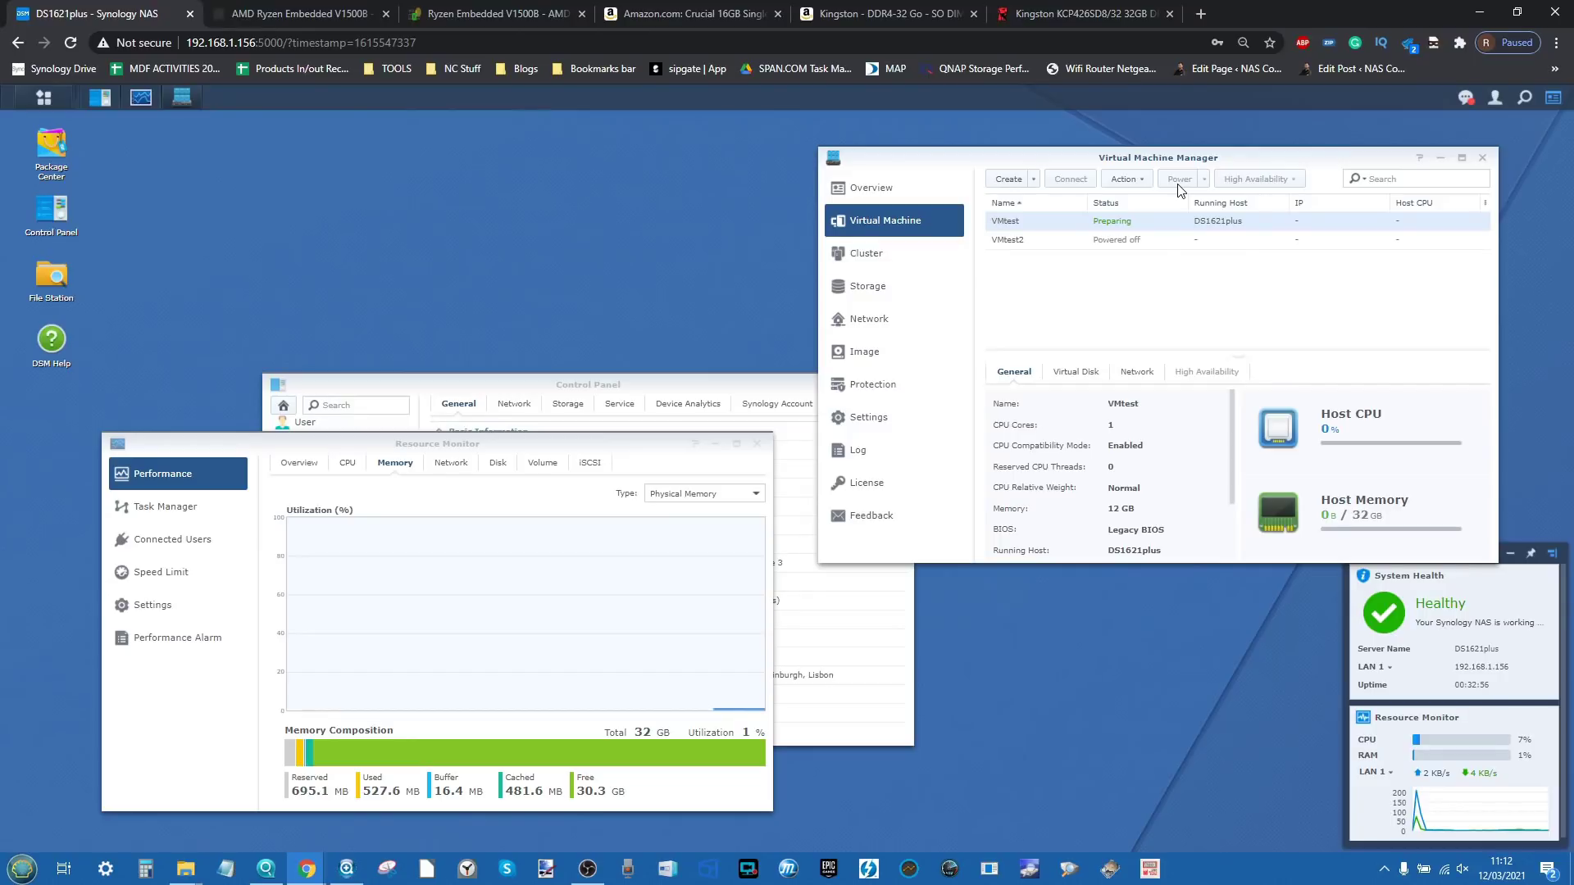
{"action": "left_click", "coordinate": [1134, 240]}
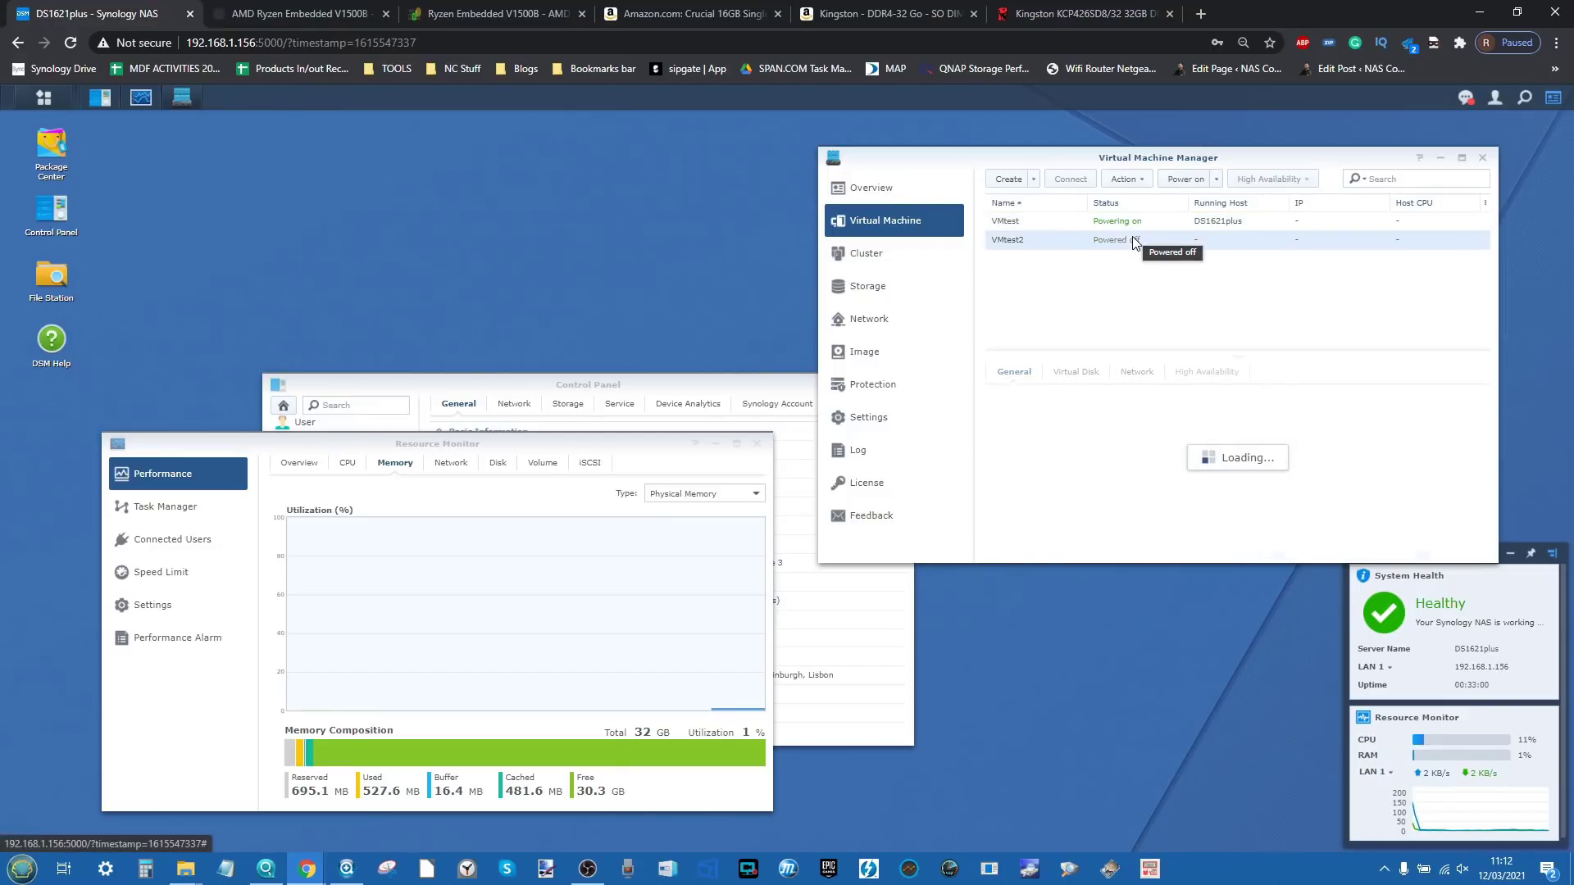
{"action": "left_click", "coordinate": [1176, 186]}
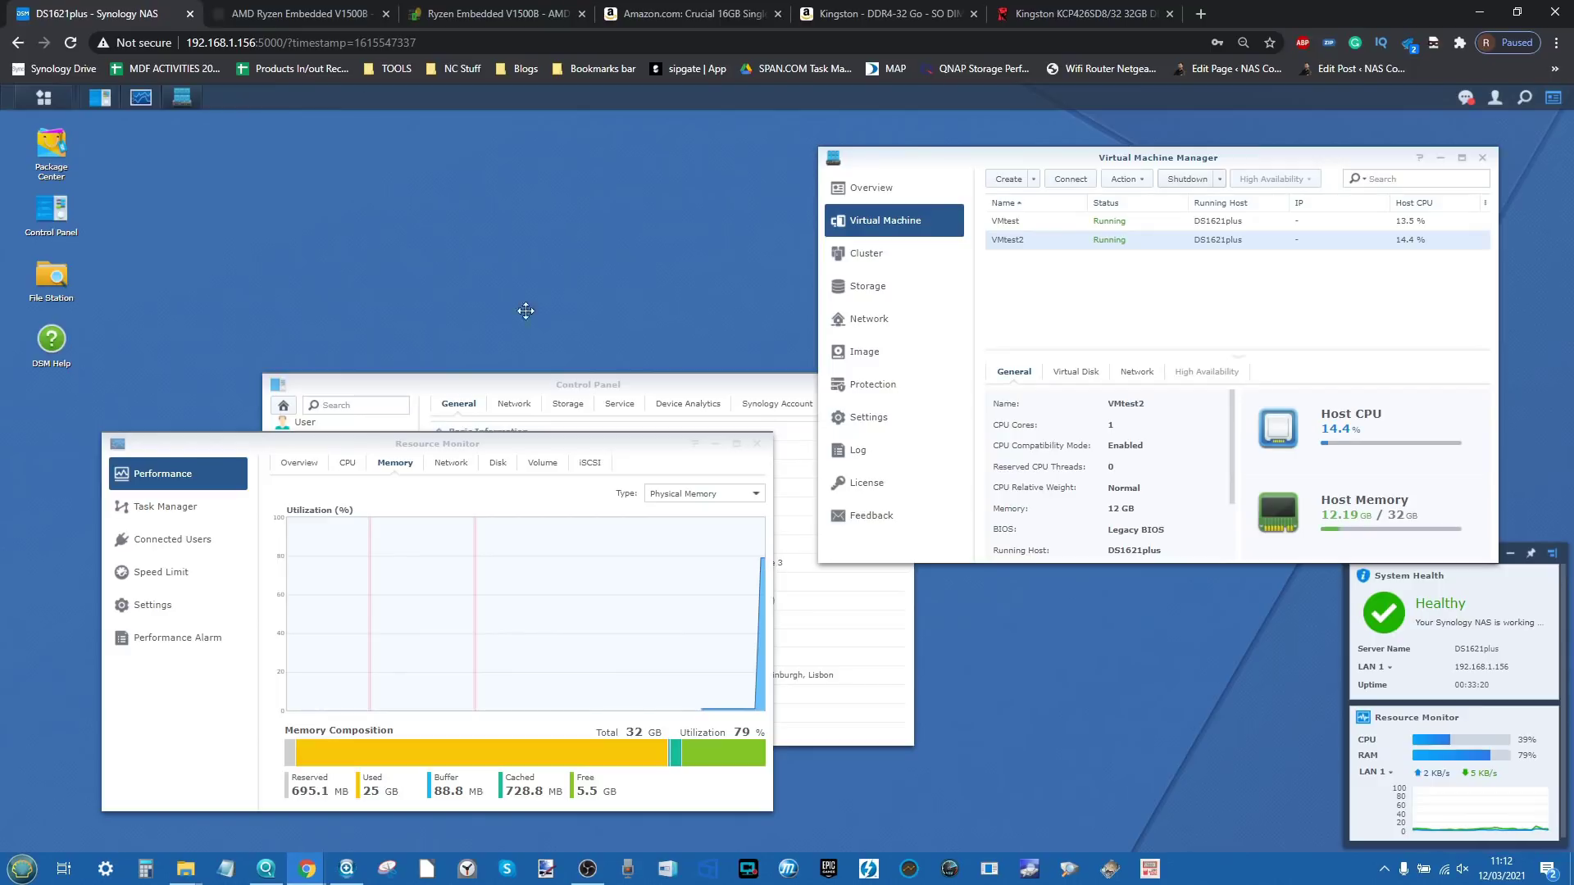
{"action": "left_click", "coordinate": [1144, 222]}
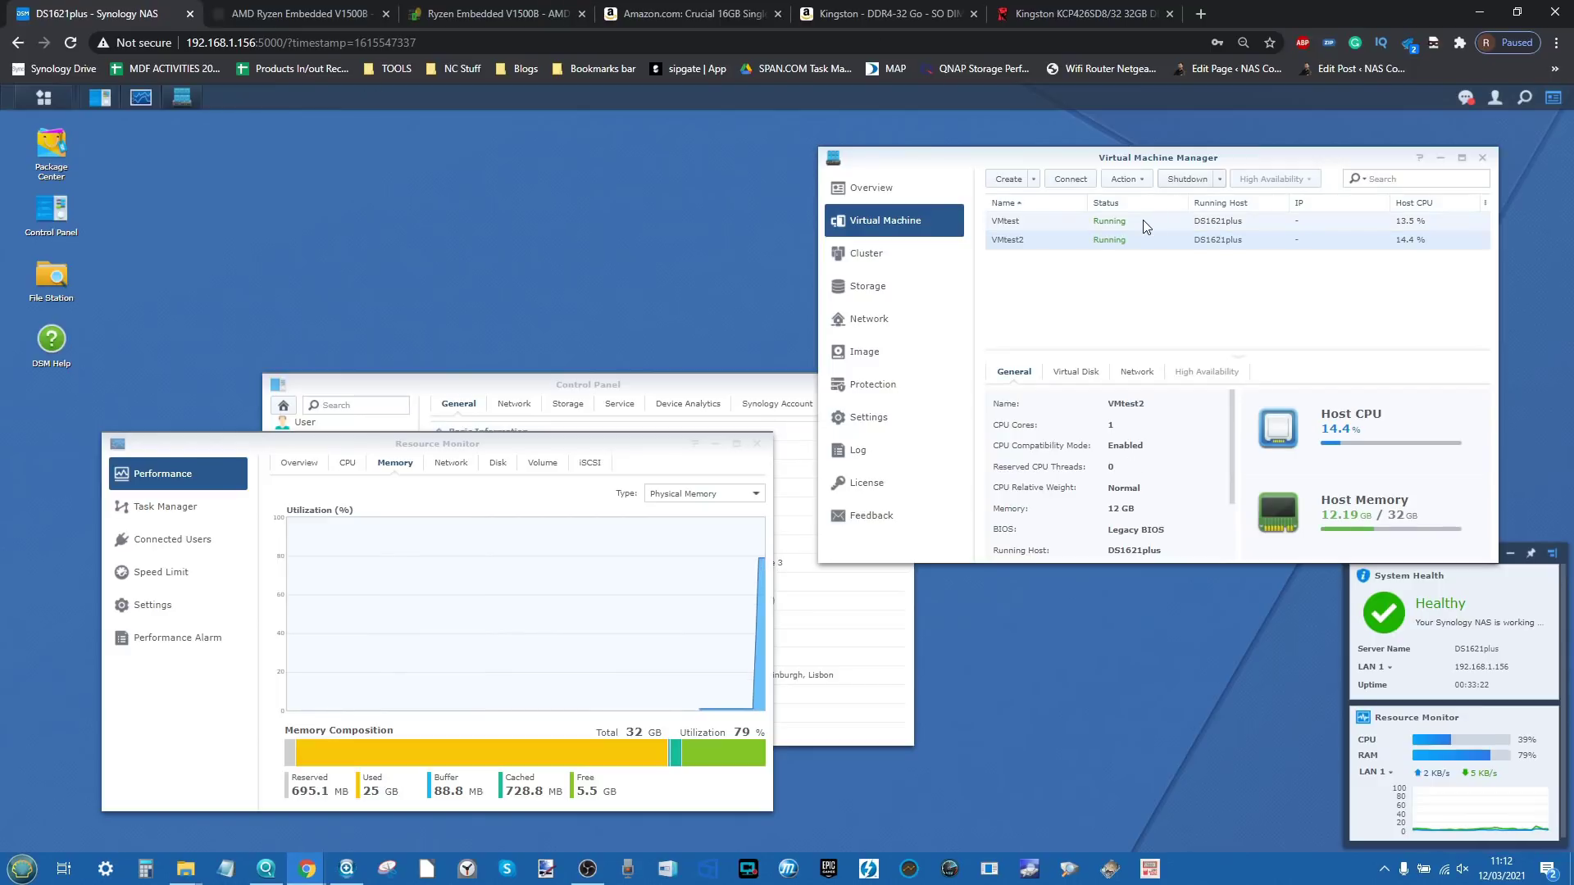
Step: Connect to VMtest's and VMtest2's noVNC consoles in separate tabs, each booting Windows
{"action": "left_click", "coordinate": [1071, 178]}
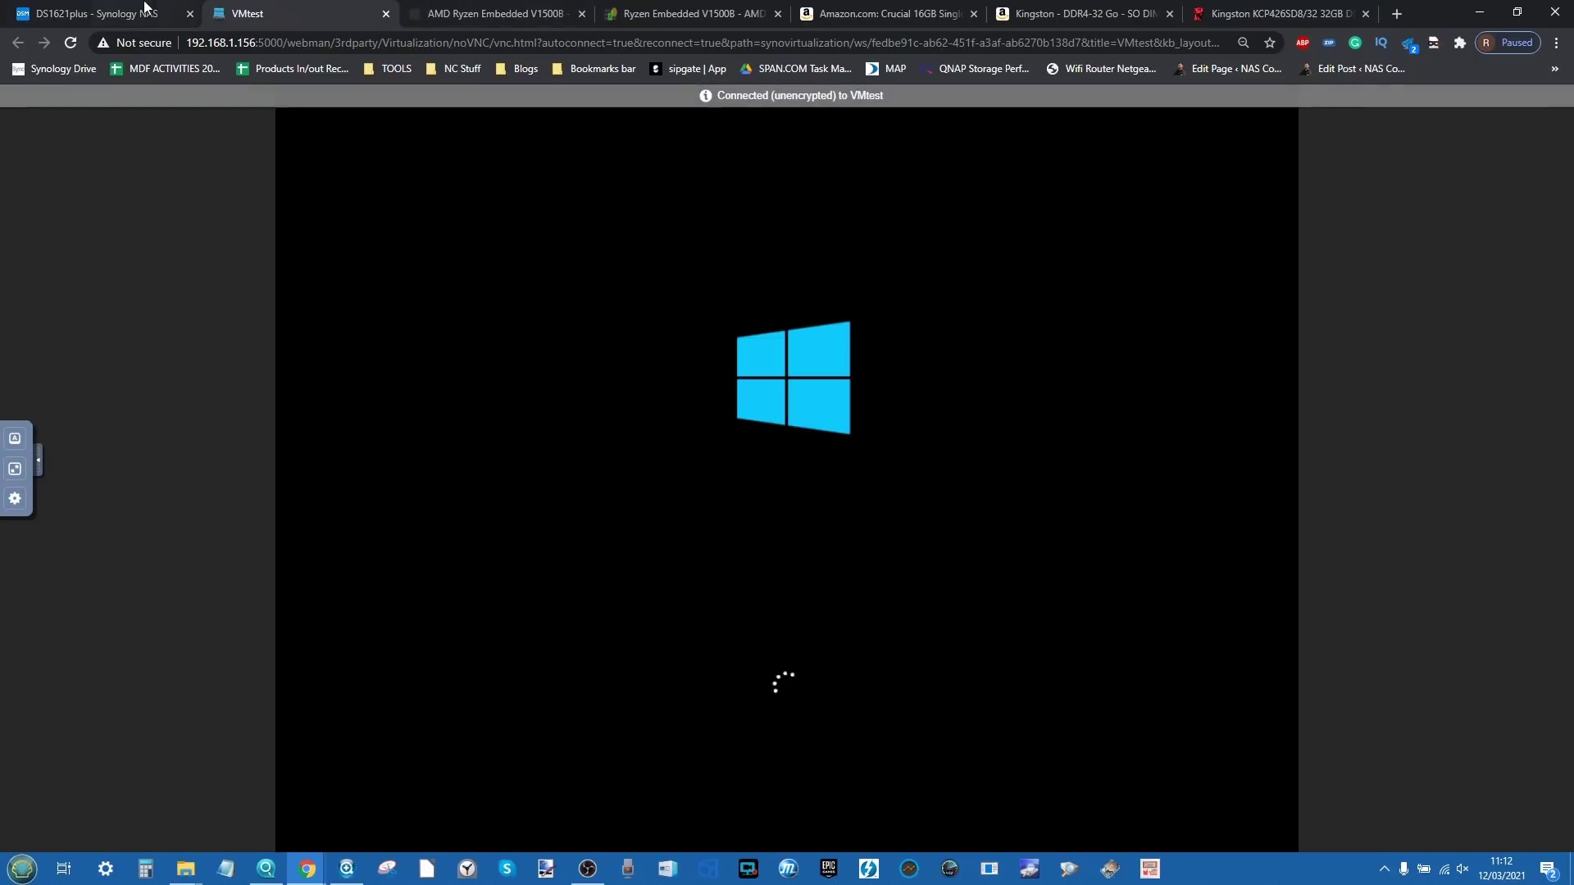
{"action": "left_click", "coordinate": [107, 12]}
{"action": "left_click", "coordinate": [1144, 239]}
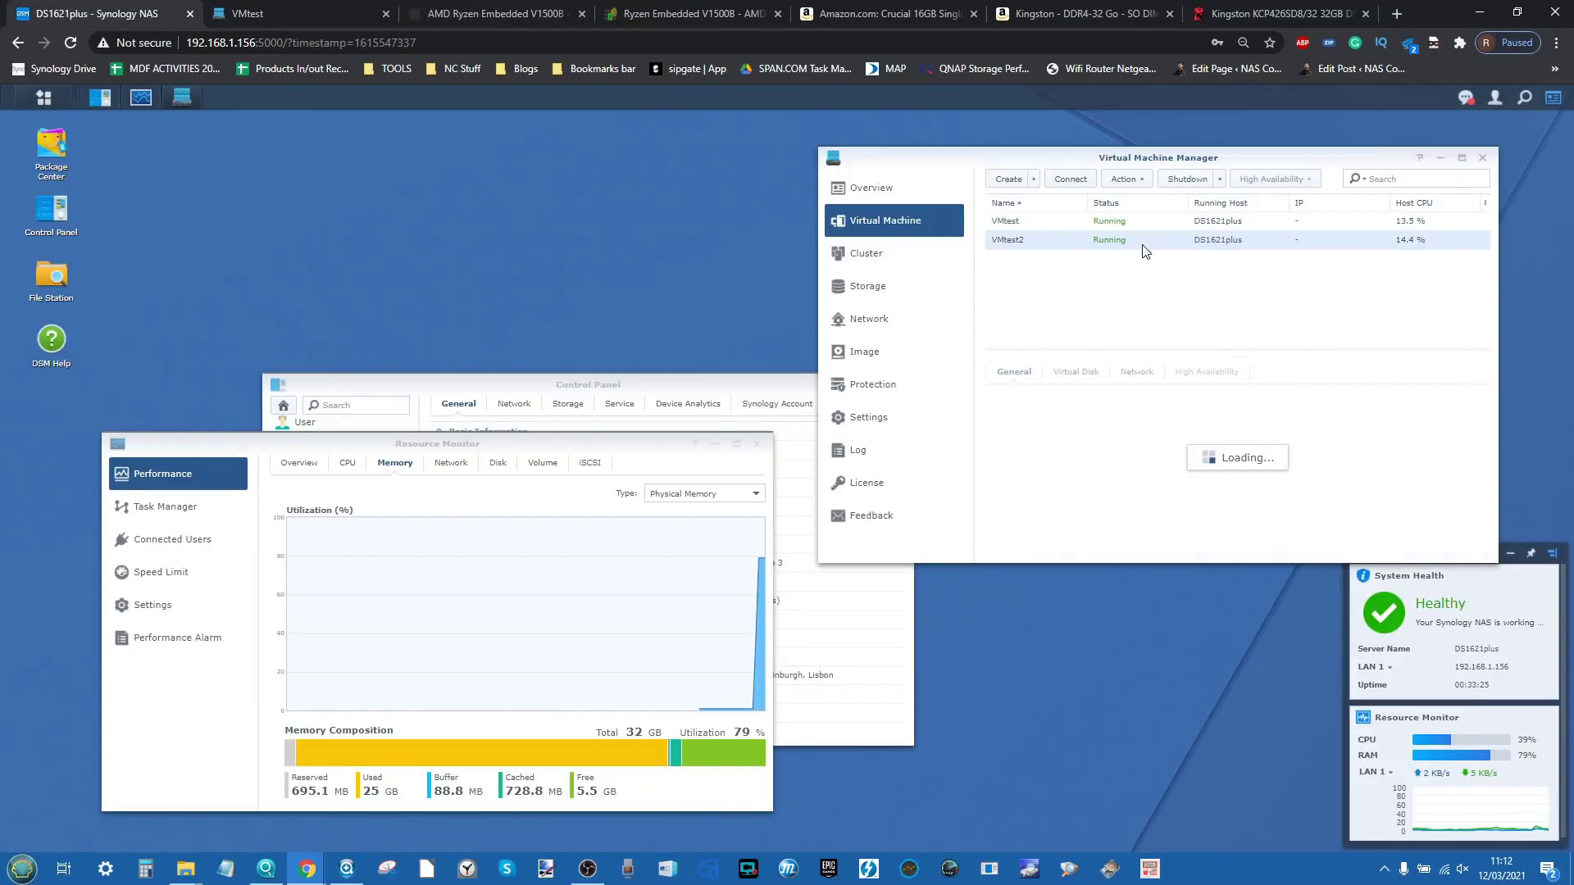
{"action": "left_click", "coordinate": [1071, 179]}
{"action": "left_click_drag", "start_coordinate": [349, 8], "coordinate": [441, 10]}
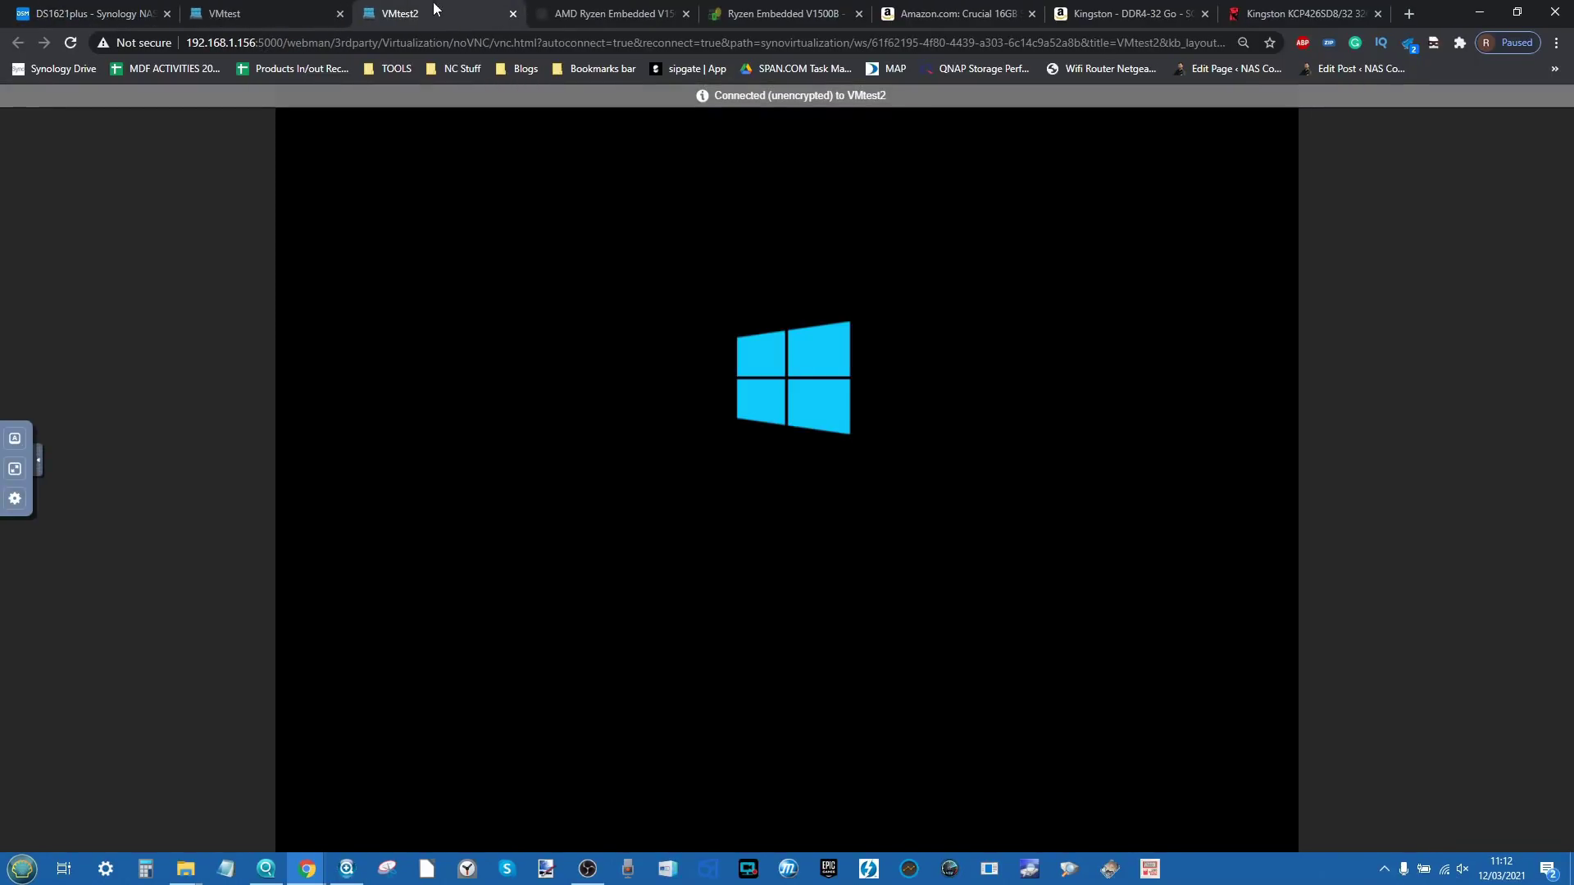
{"action": "left_click", "coordinate": [238, 13]}
{"action": "left_click", "coordinate": [435, 8]}
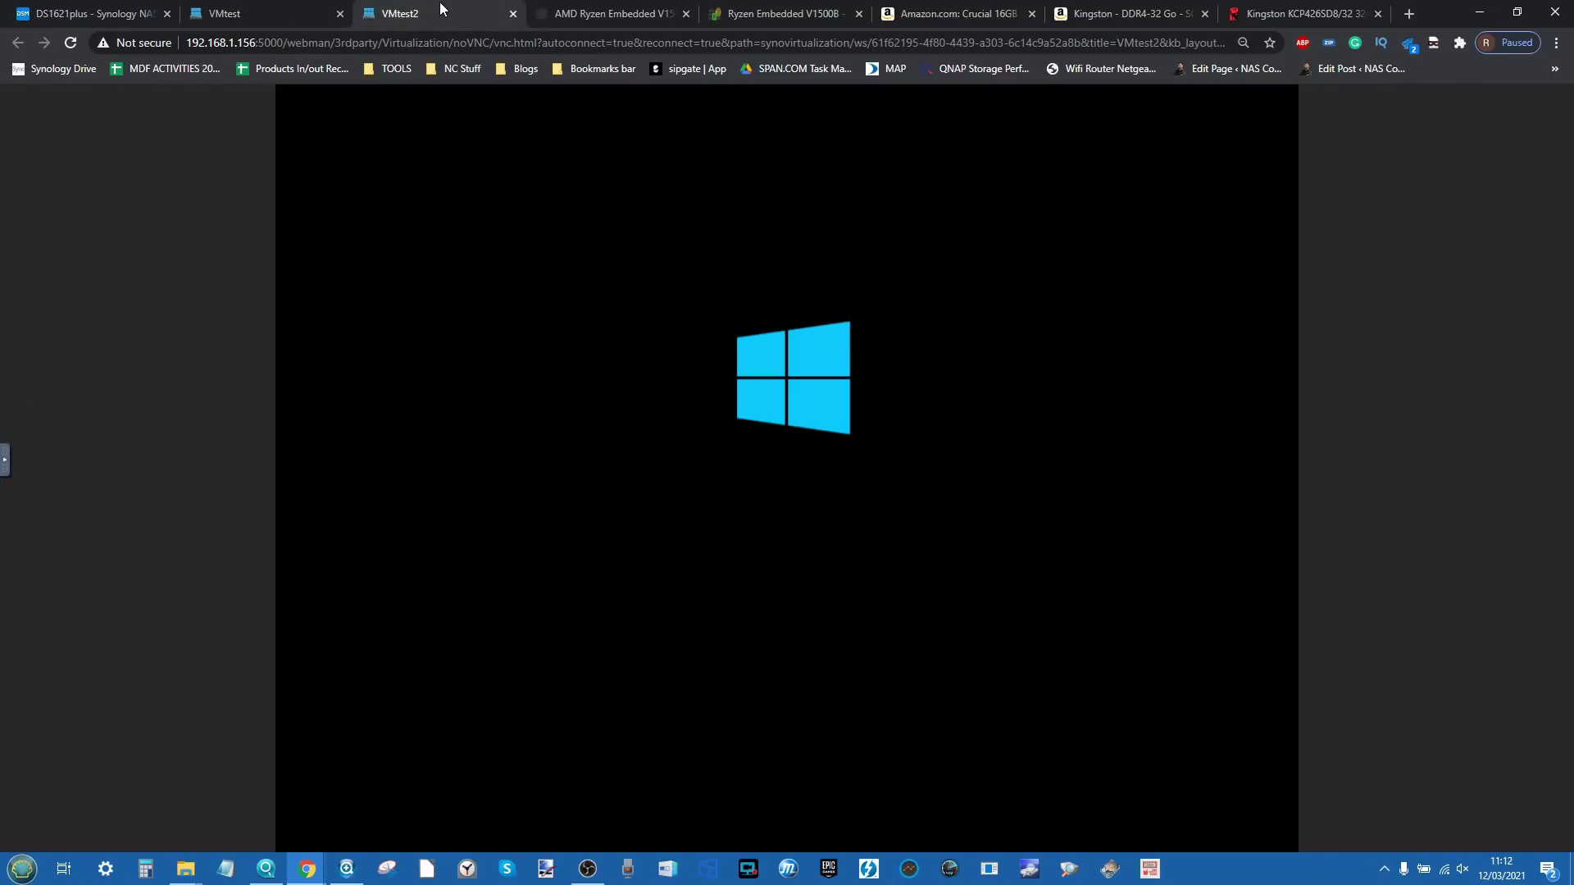
{"action": "left_click", "coordinate": [580, 10]}
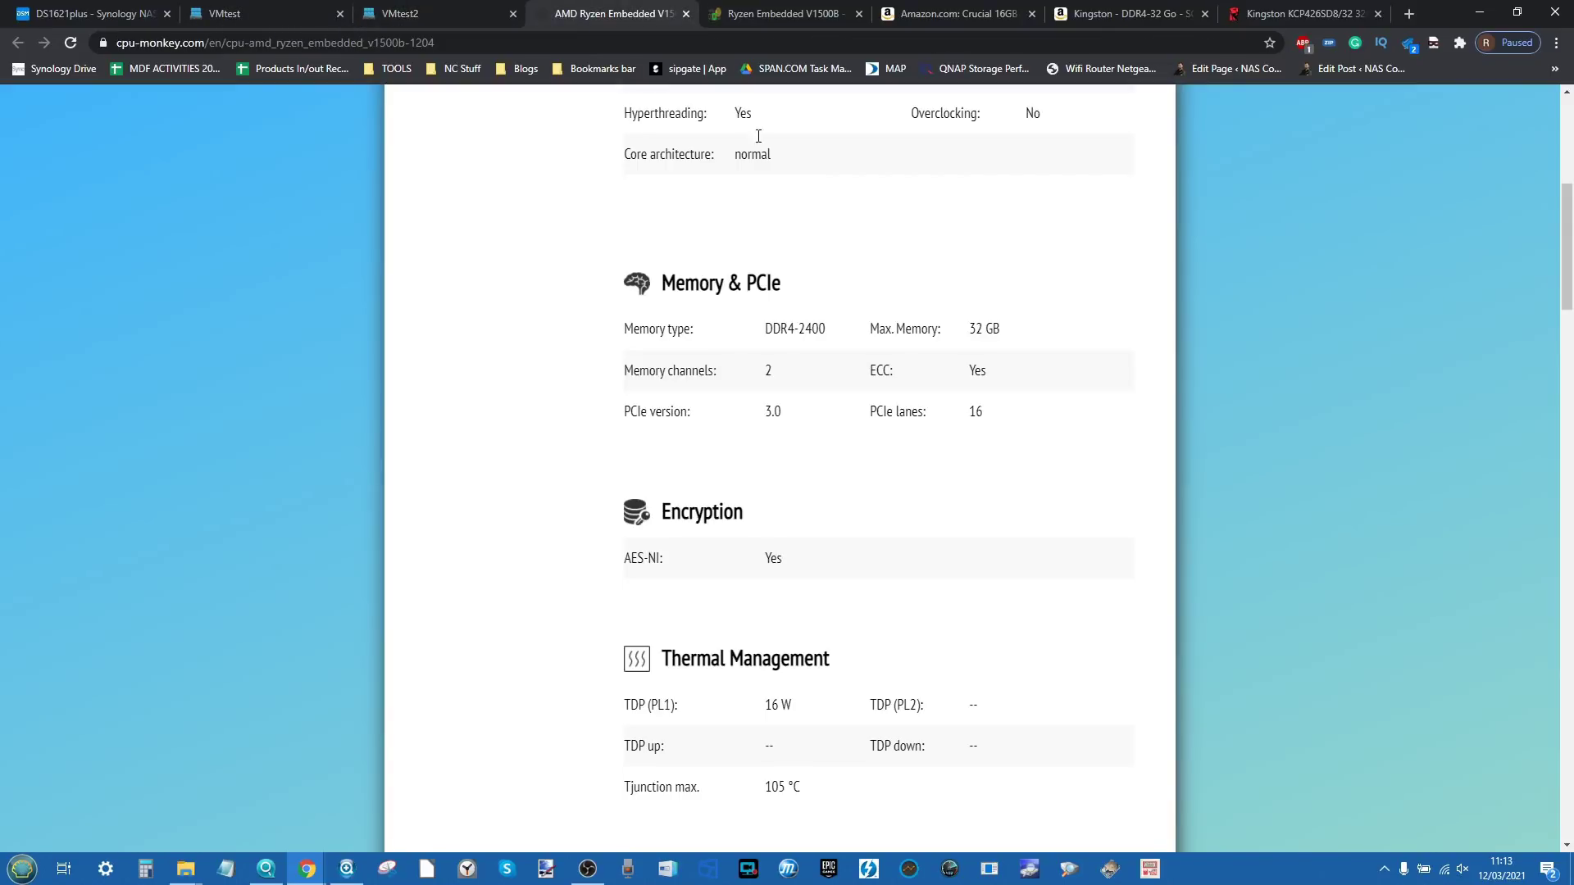
Step: On cpu-monkey, highlight the V1500B's 32 GB Max. Memory under Memory & PCIe
{"action": "scroll", "coordinate": [867, 292], "scroll_direction": "up", "scroll_amount": 6}
{"action": "scroll", "coordinate": [867, 291], "scroll_direction": "down", "scroll_amount": 1}
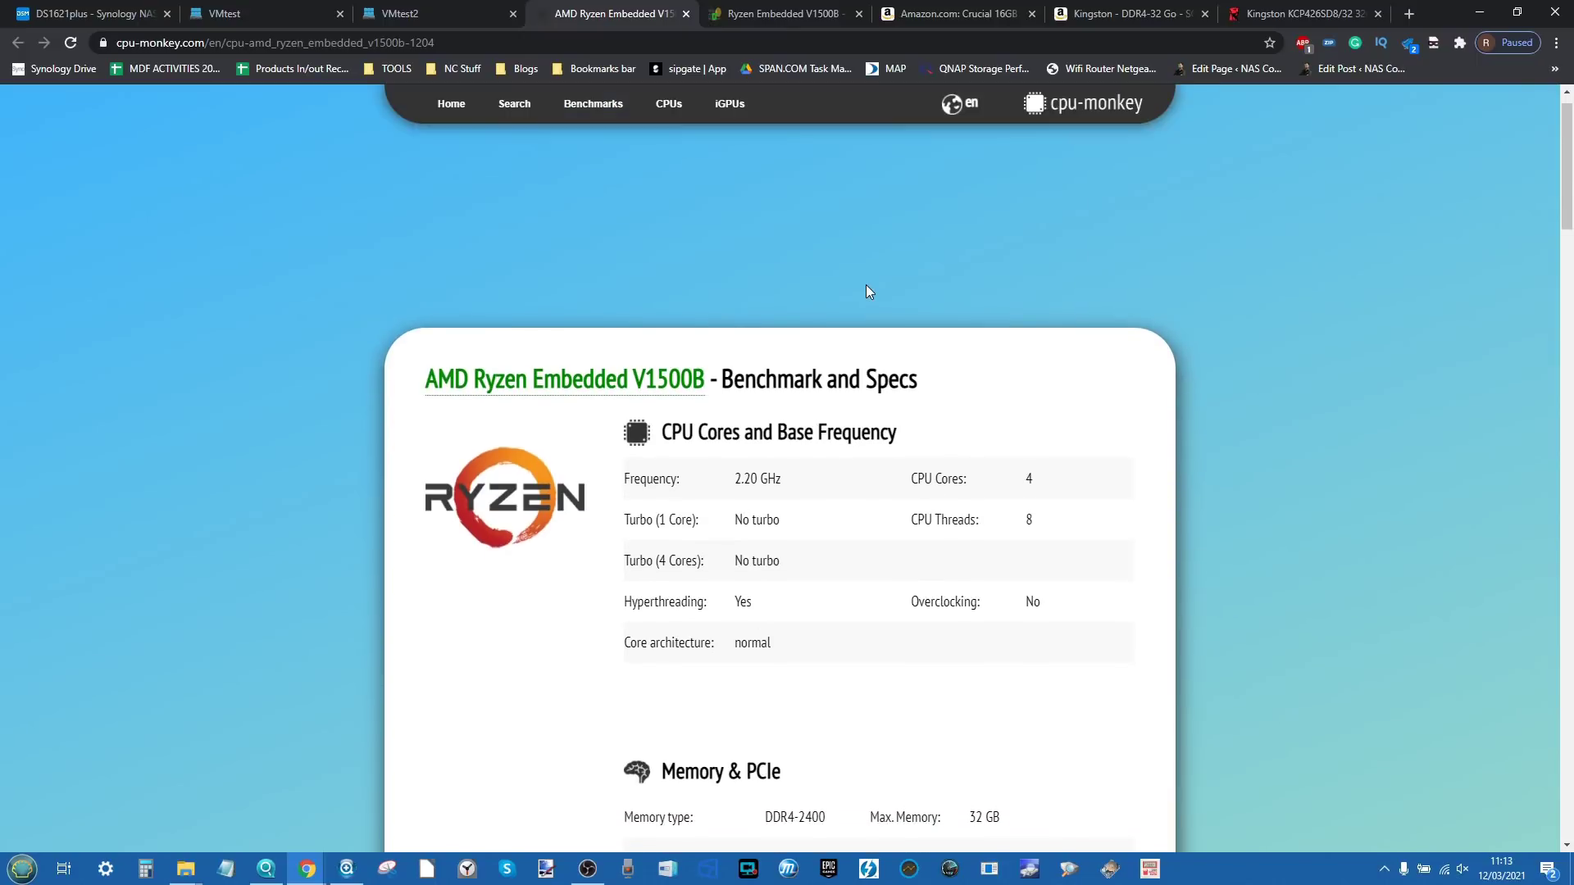
{"action": "scroll", "coordinate": [868, 291], "scroll_direction": "down", "scroll_amount": 2}
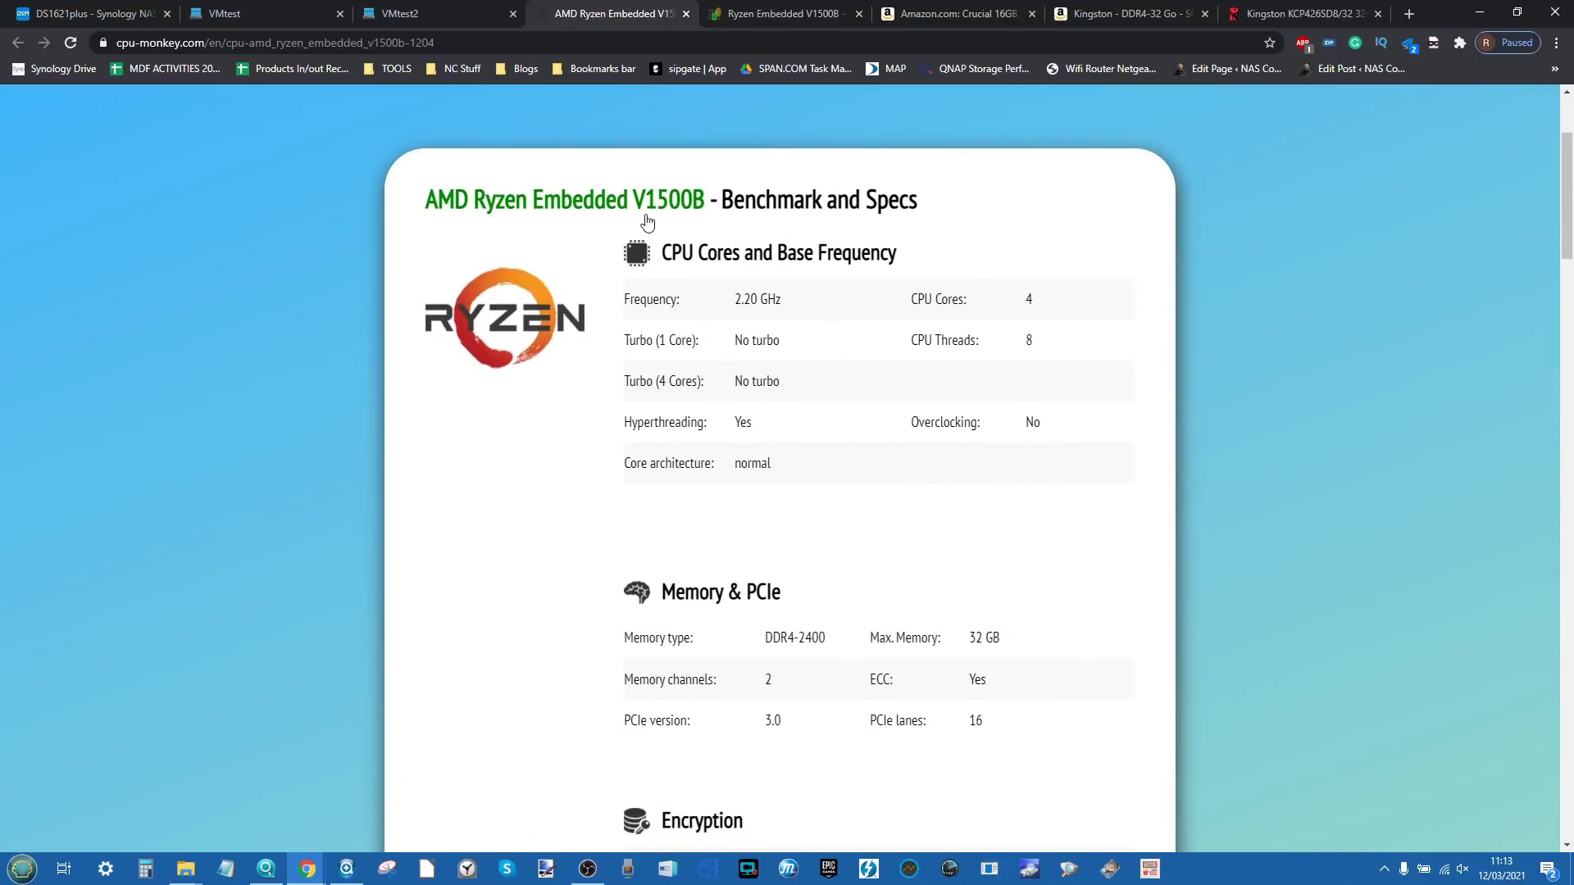
{"action": "scroll", "coordinate": [900, 401], "scroll_direction": "down", "scroll_amount": 3}
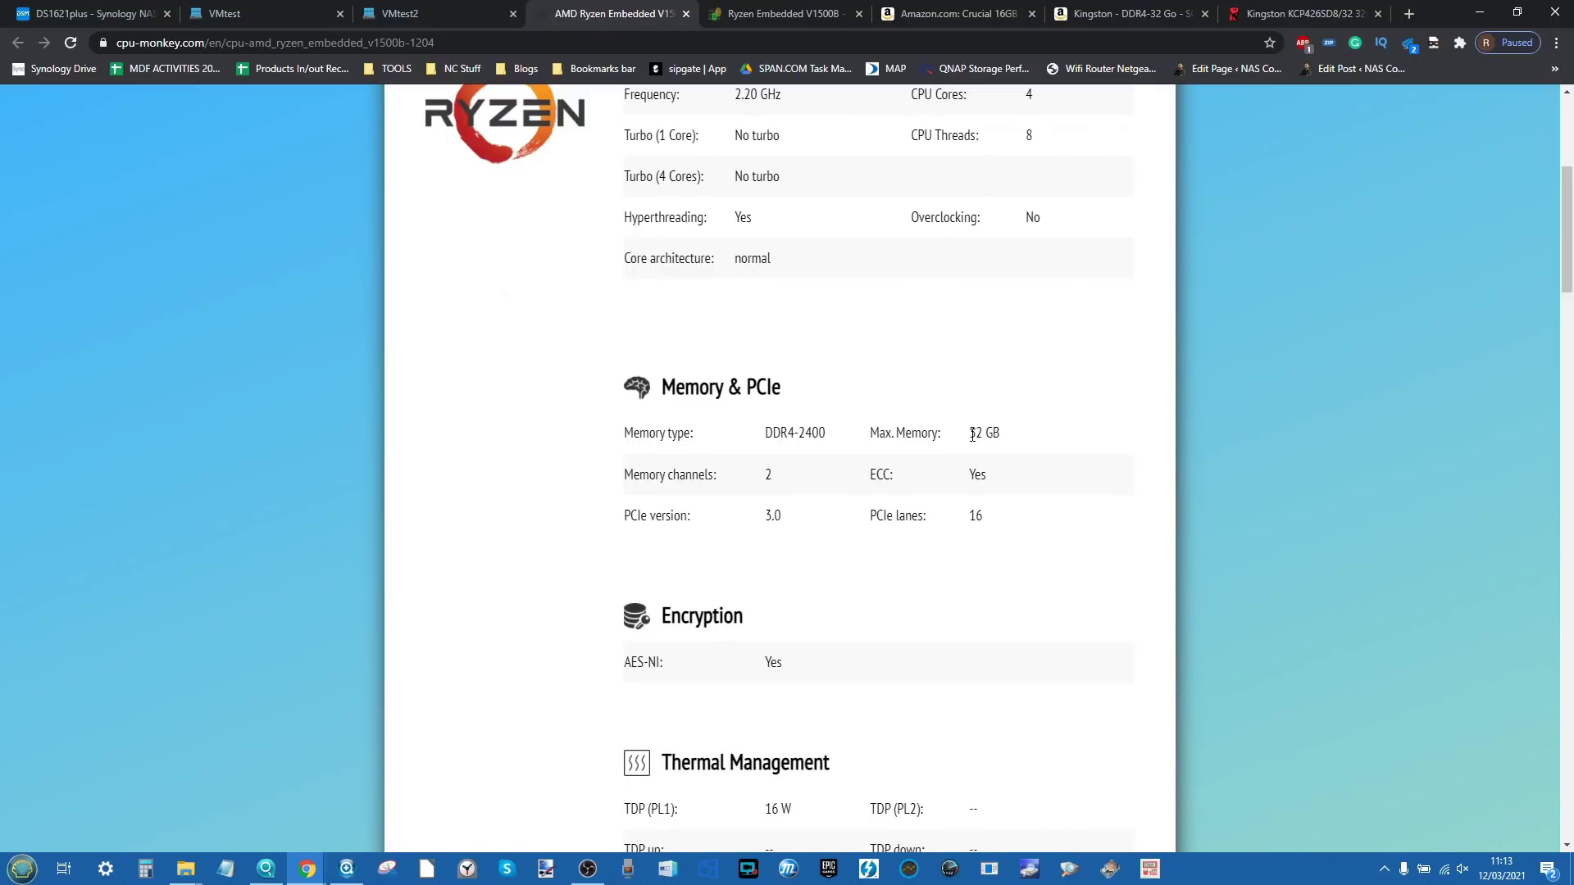
{"action": "left_click_drag", "start_coordinate": [971, 435], "coordinate": [1002, 436]}
Step: On WikiChip, highlight the 32 GiB Max Mem value for the Ryzen Embedded V1500B
{"action": "left_click", "coordinate": [721, 13]}
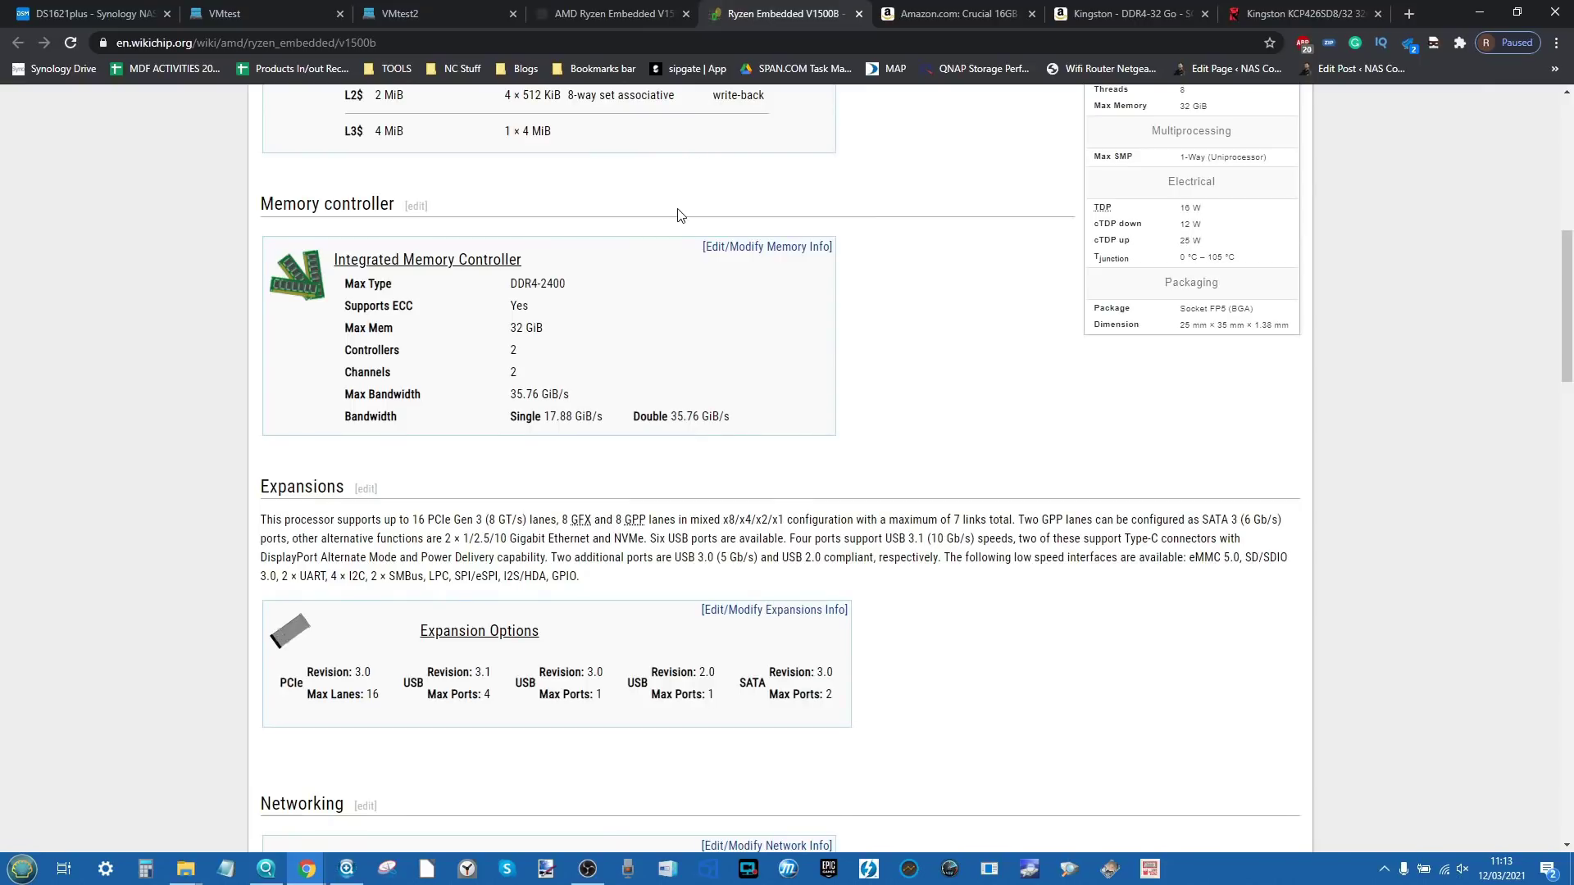
{"action": "scroll", "coordinate": [677, 215], "scroll_direction": "up", "scroll_amount": 8}
{"action": "scroll", "coordinate": [677, 214], "scroll_direction": "down", "scroll_amount": 7}
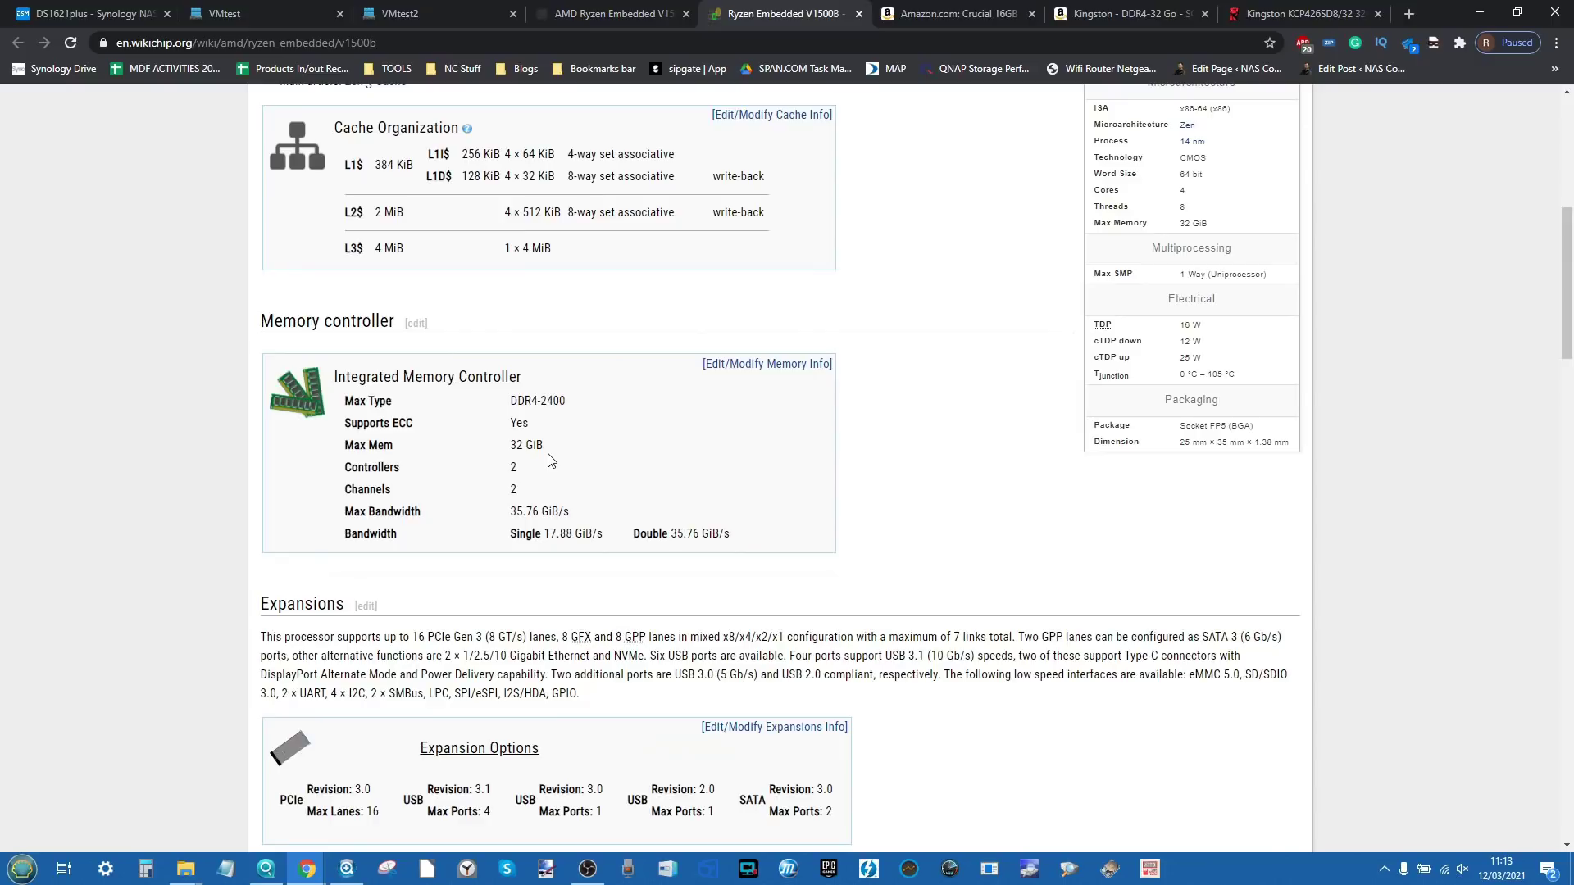
{"action": "left_click_drag", "start_coordinate": [546, 447], "coordinate": [510, 449]}
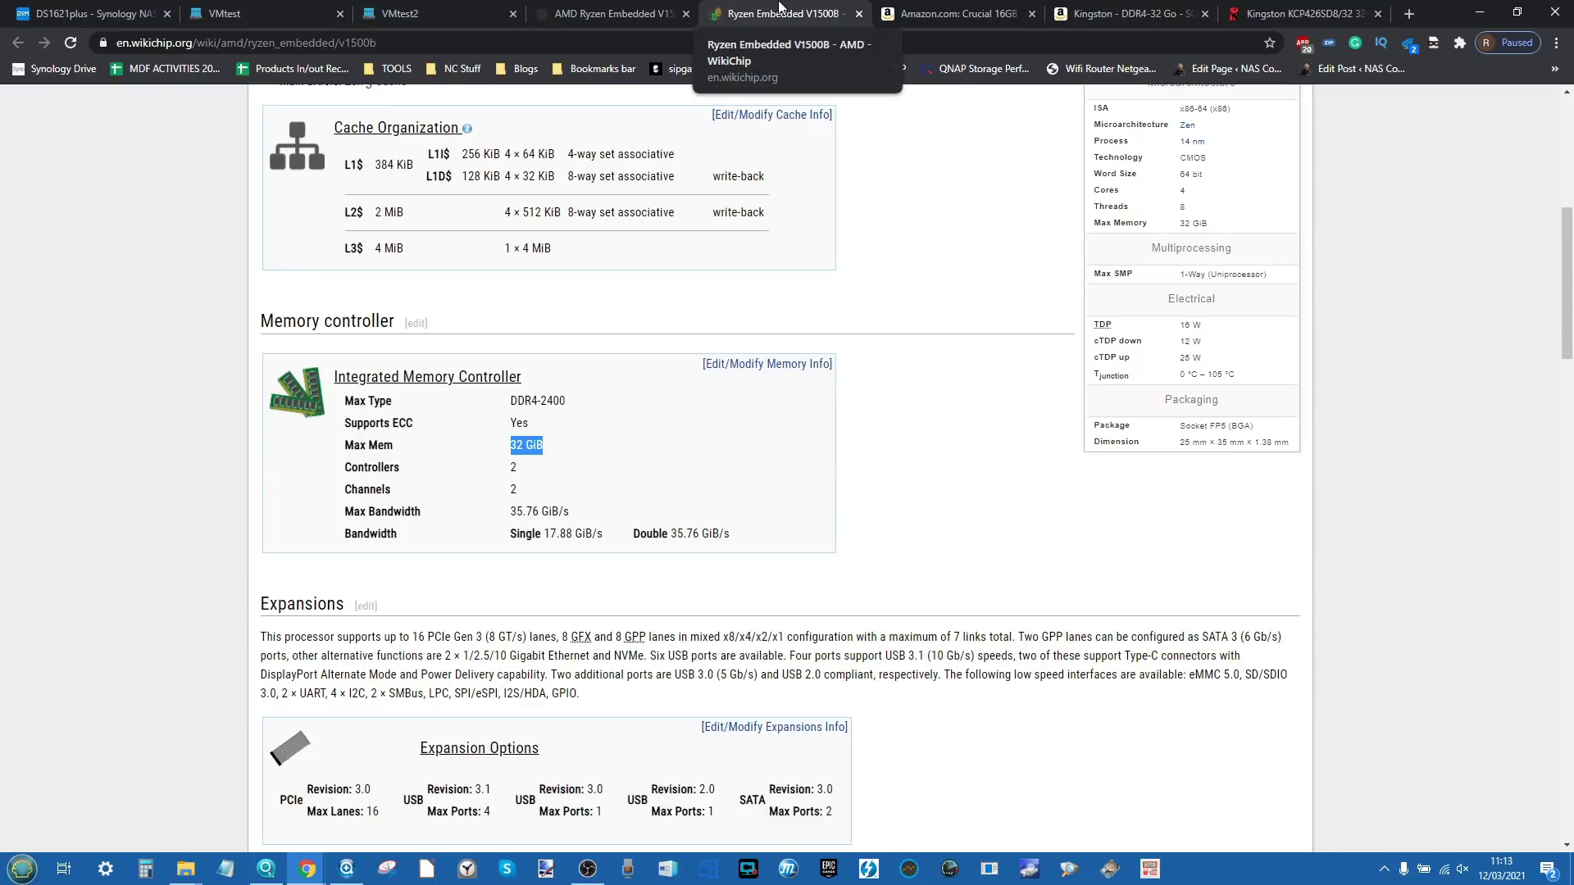
{"action": "left_click", "coordinate": [987, 13]}
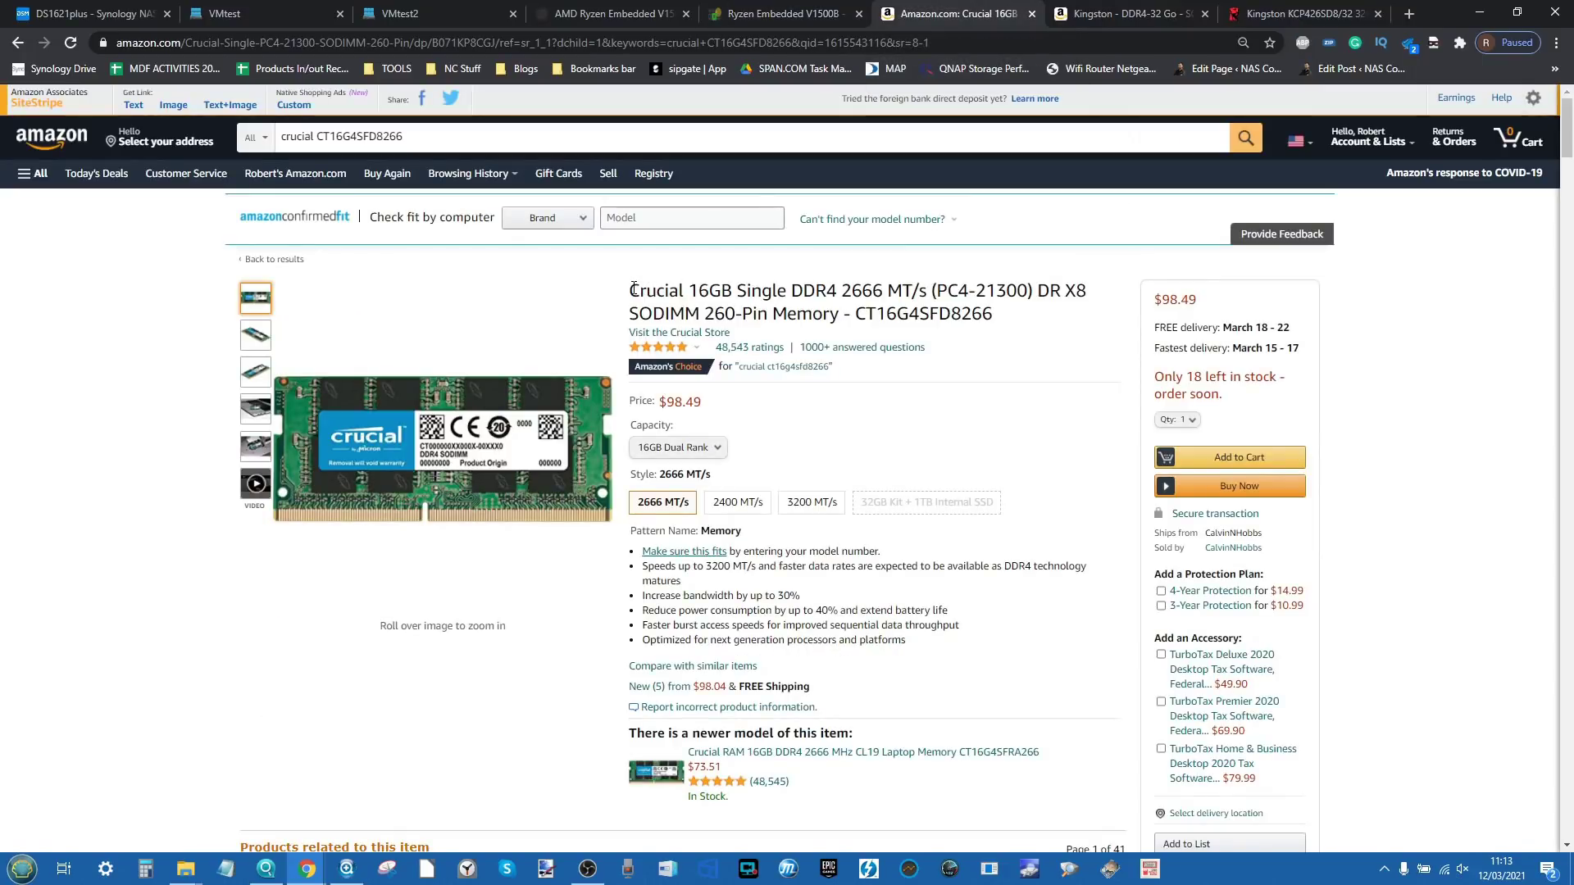
Step: Highlight the CT16G4SFD8266 model number in the Crucial 16GB Amazon listing and view its product images
{"action": "left_click_drag", "start_coordinate": [629, 291], "coordinate": [960, 314]}
{"action": "double_click", "coordinate": [959, 314]}
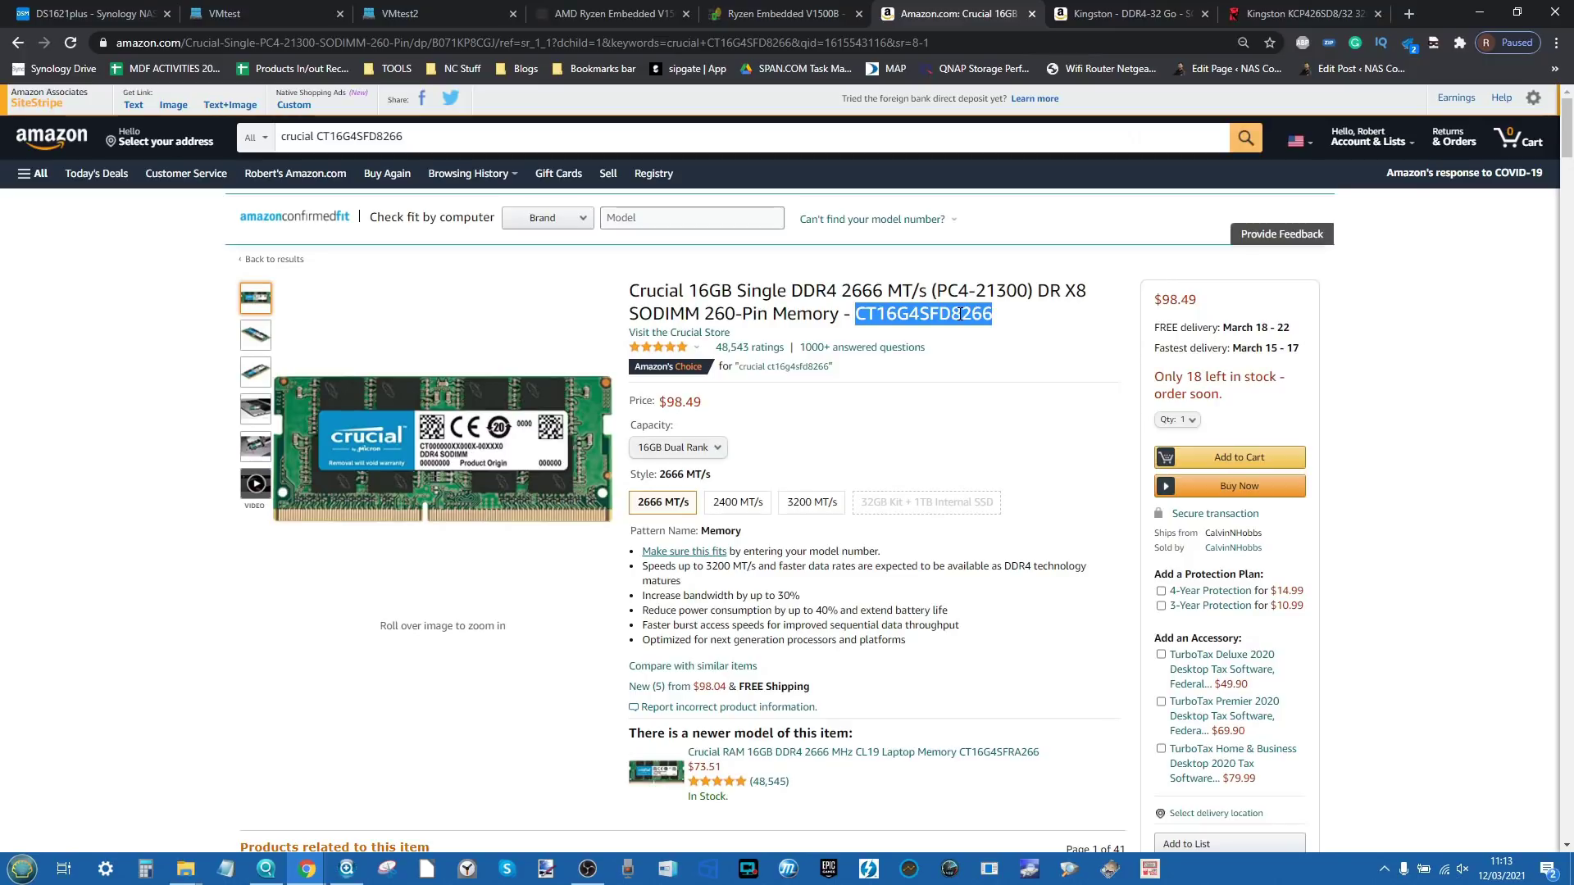
{"action": "scroll", "coordinate": [959, 314], "scroll_direction": "down", "scroll_amount": 6}
{"action": "scroll", "coordinate": [956, 320], "scroll_direction": "up", "scroll_amount": 6}
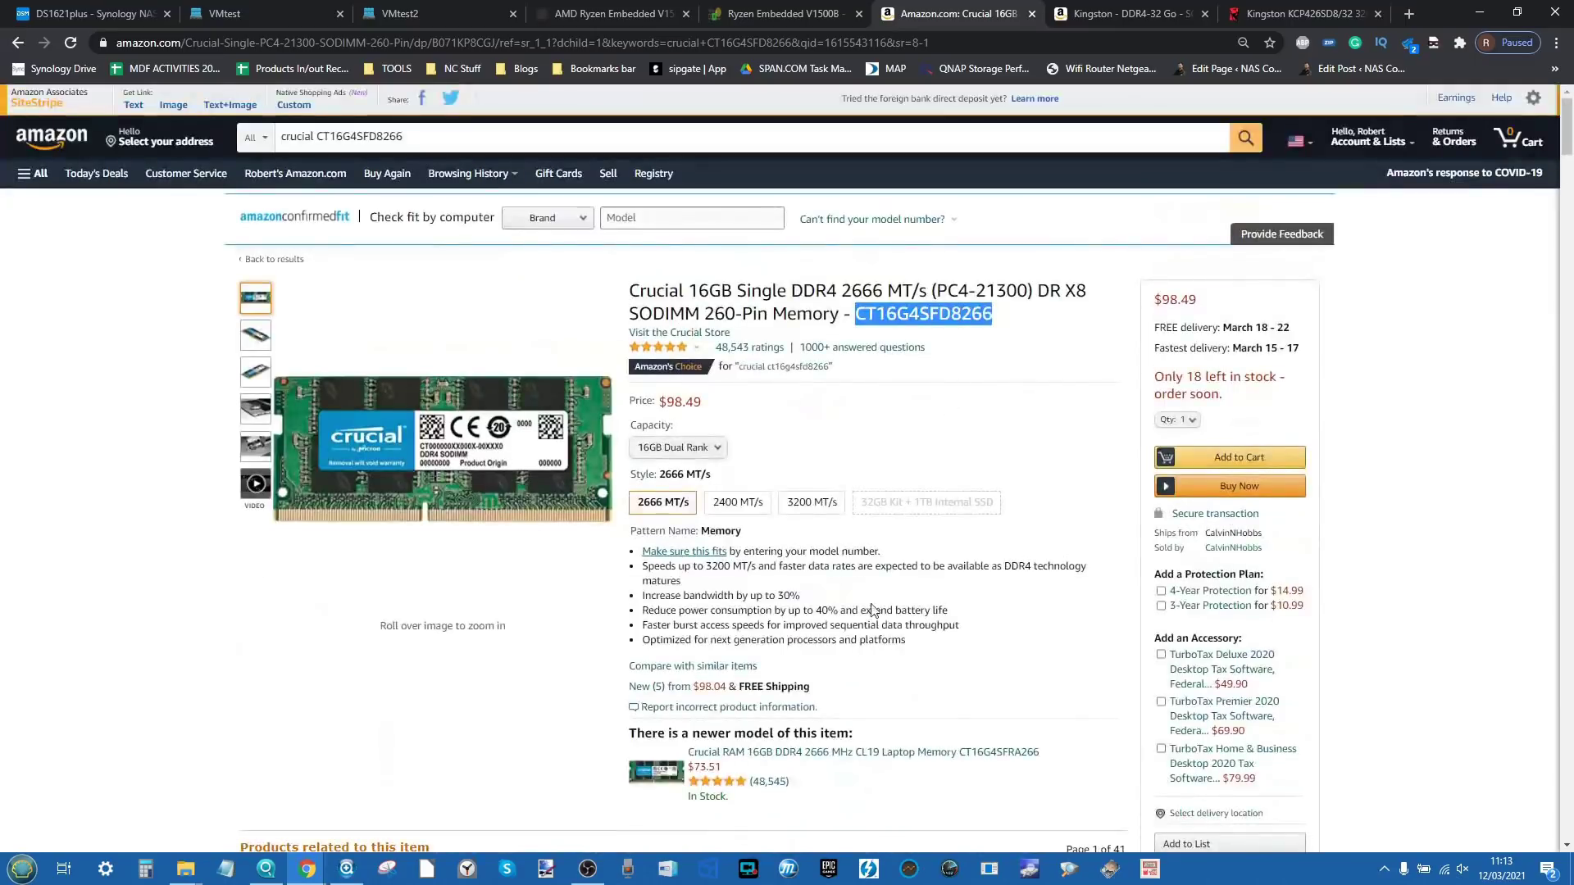
{"action": "left_click", "coordinate": [858, 657]}
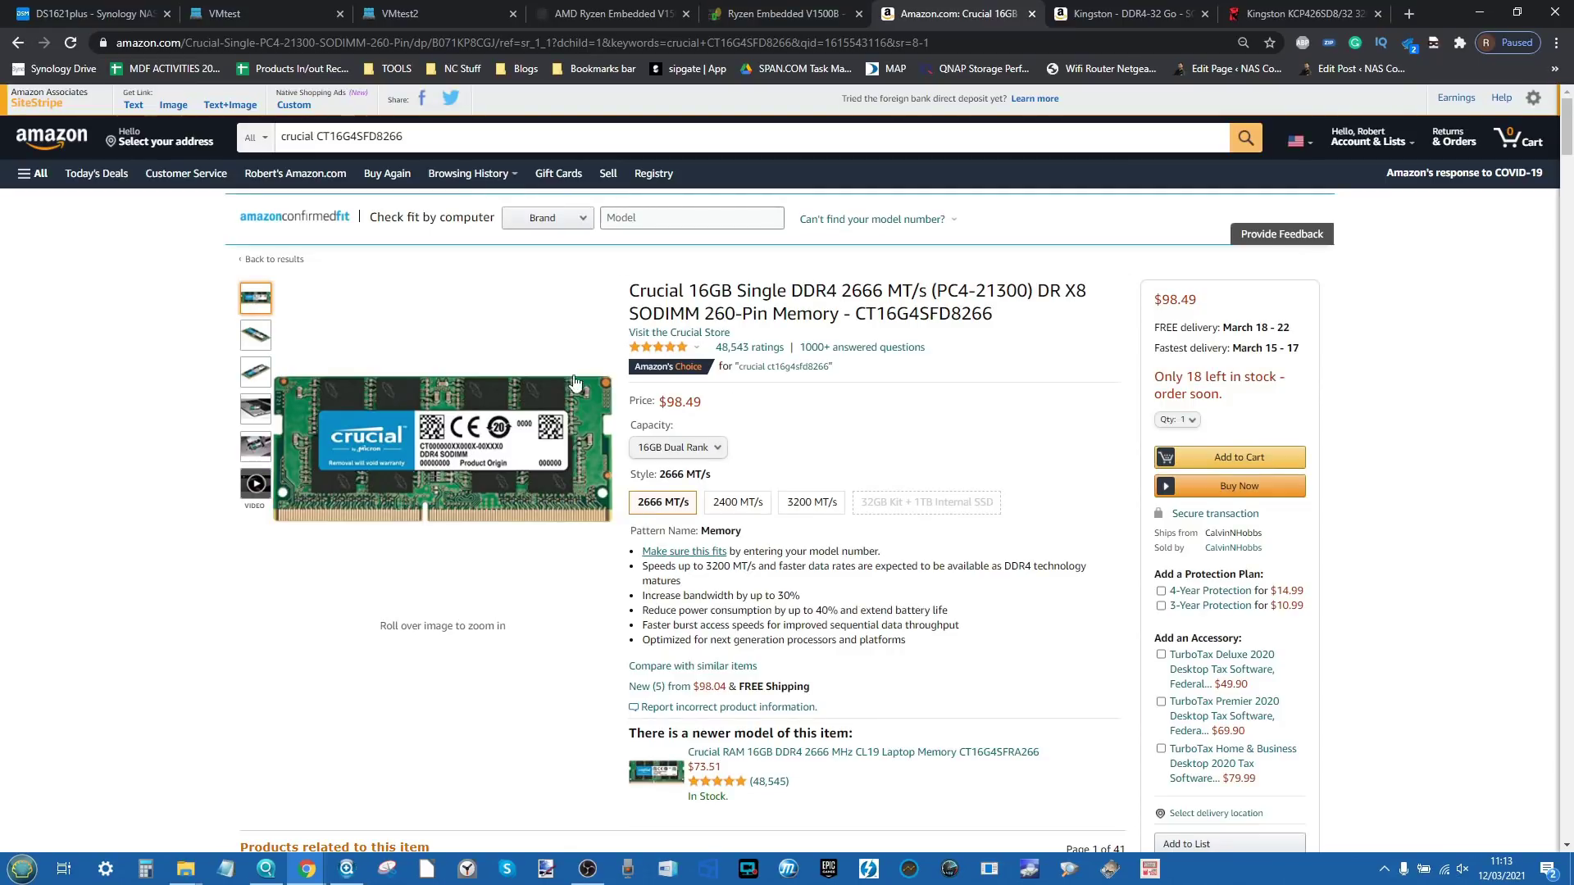
{"action": "mouse_move", "coordinate": [258, 373]}
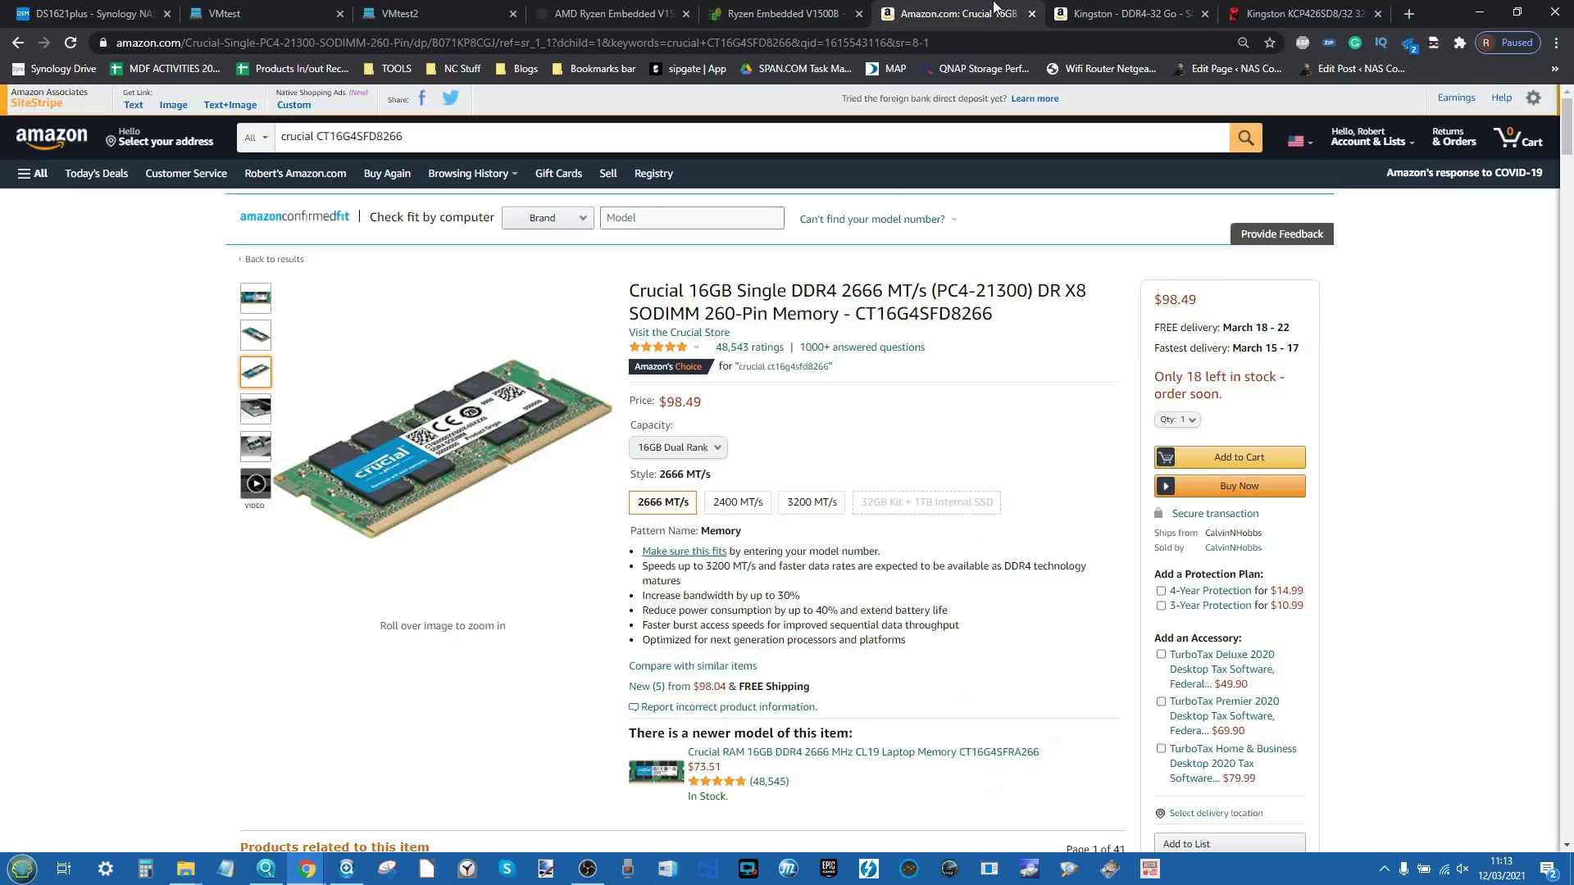
{"action": "left_click", "coordinate": [1115, 12]}
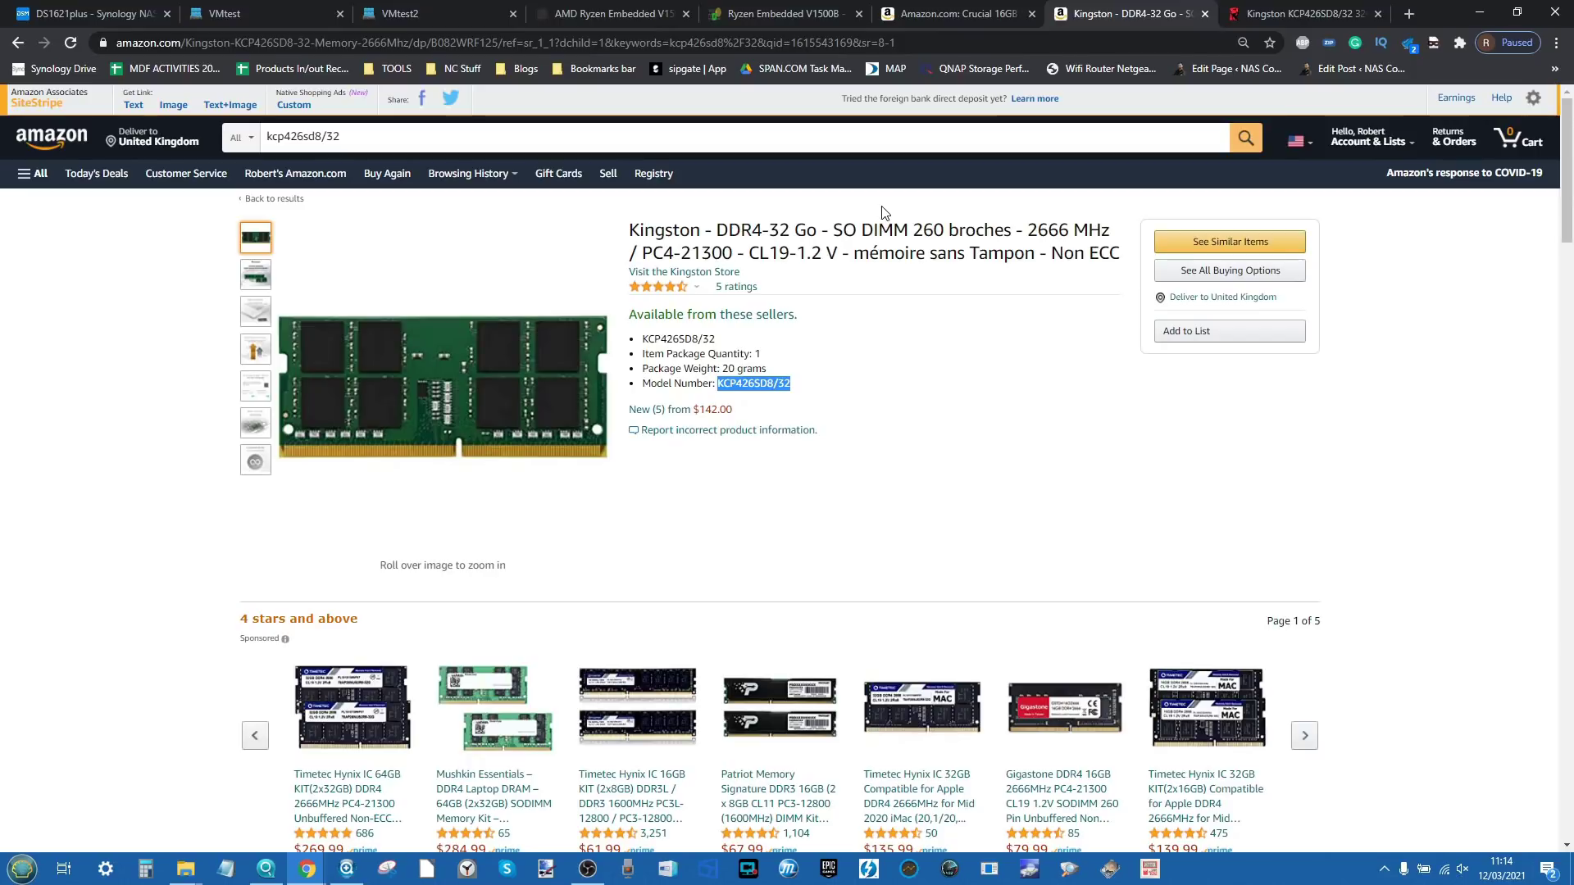
Step: Select the KCP426SD8/32's Non-ECC error check and 2R Dual Rank specs on the Kingston shop page
{"action": "key", "text": "ctrl+Tab"}
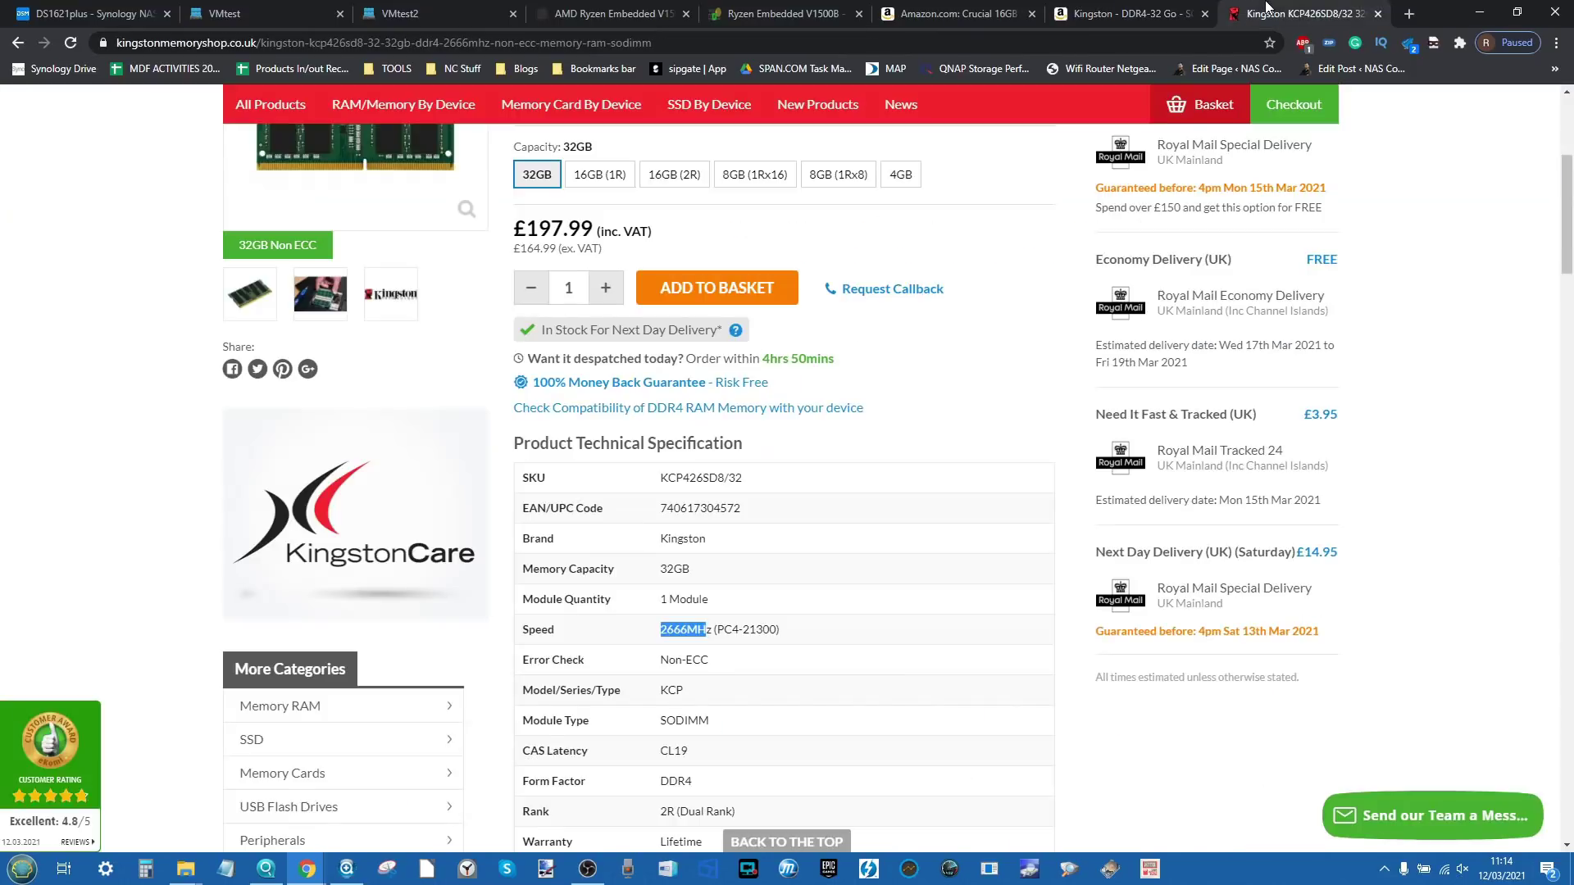
{"action": "scroll", "coordinate": [493, 319], "scroll_direction": "up", "scroll_amount": 5}
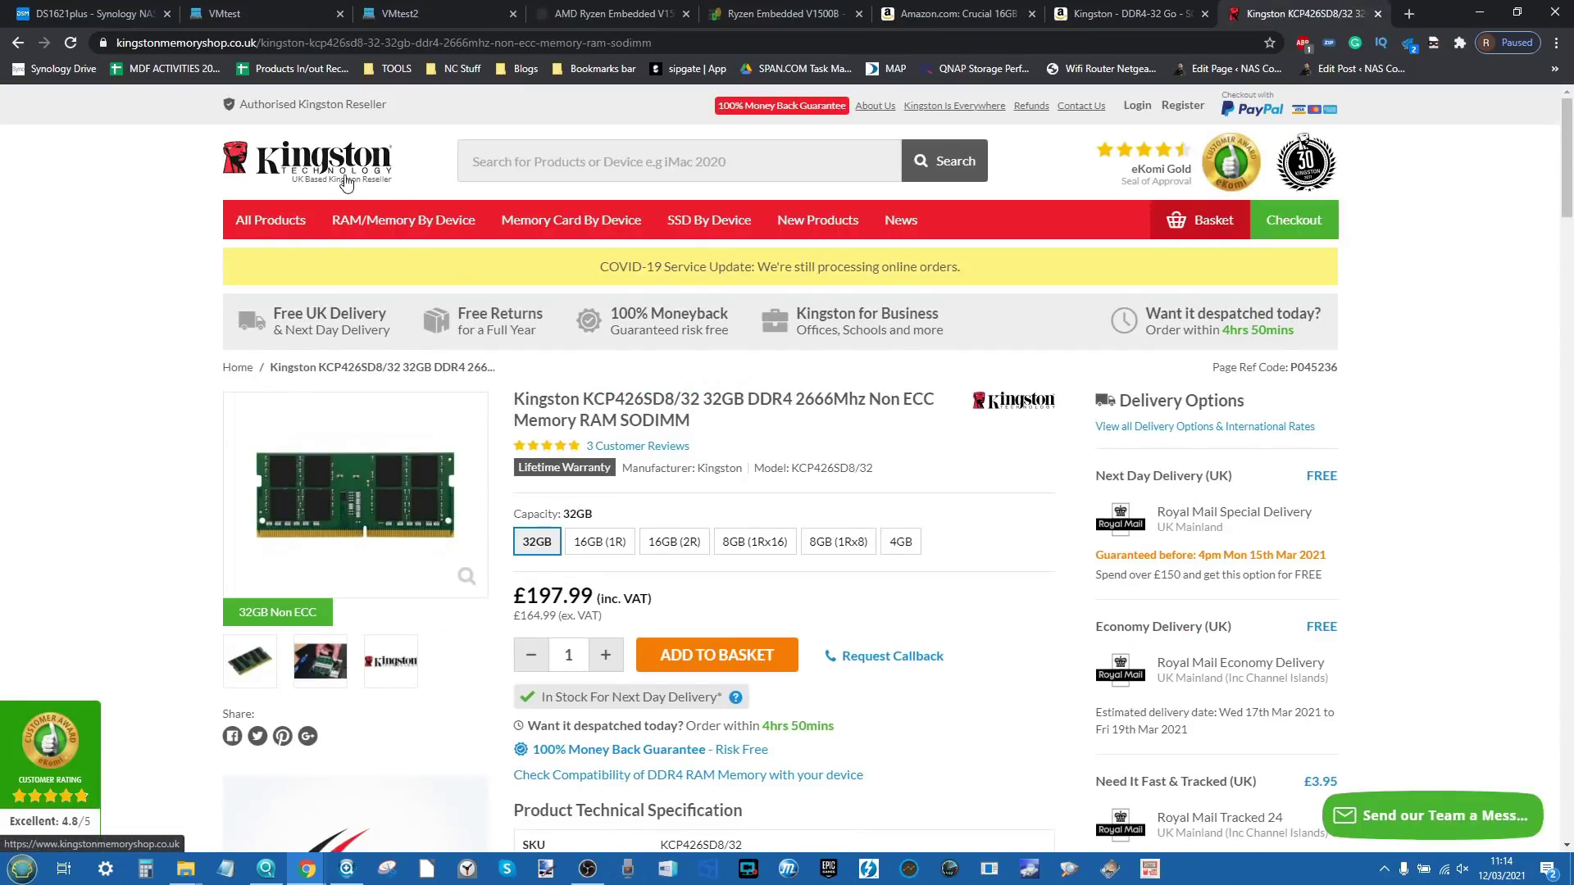
{"action": "scroll", "coordinate": [660, 388], "scroll_direction": "down", "scroll_amount": 1}
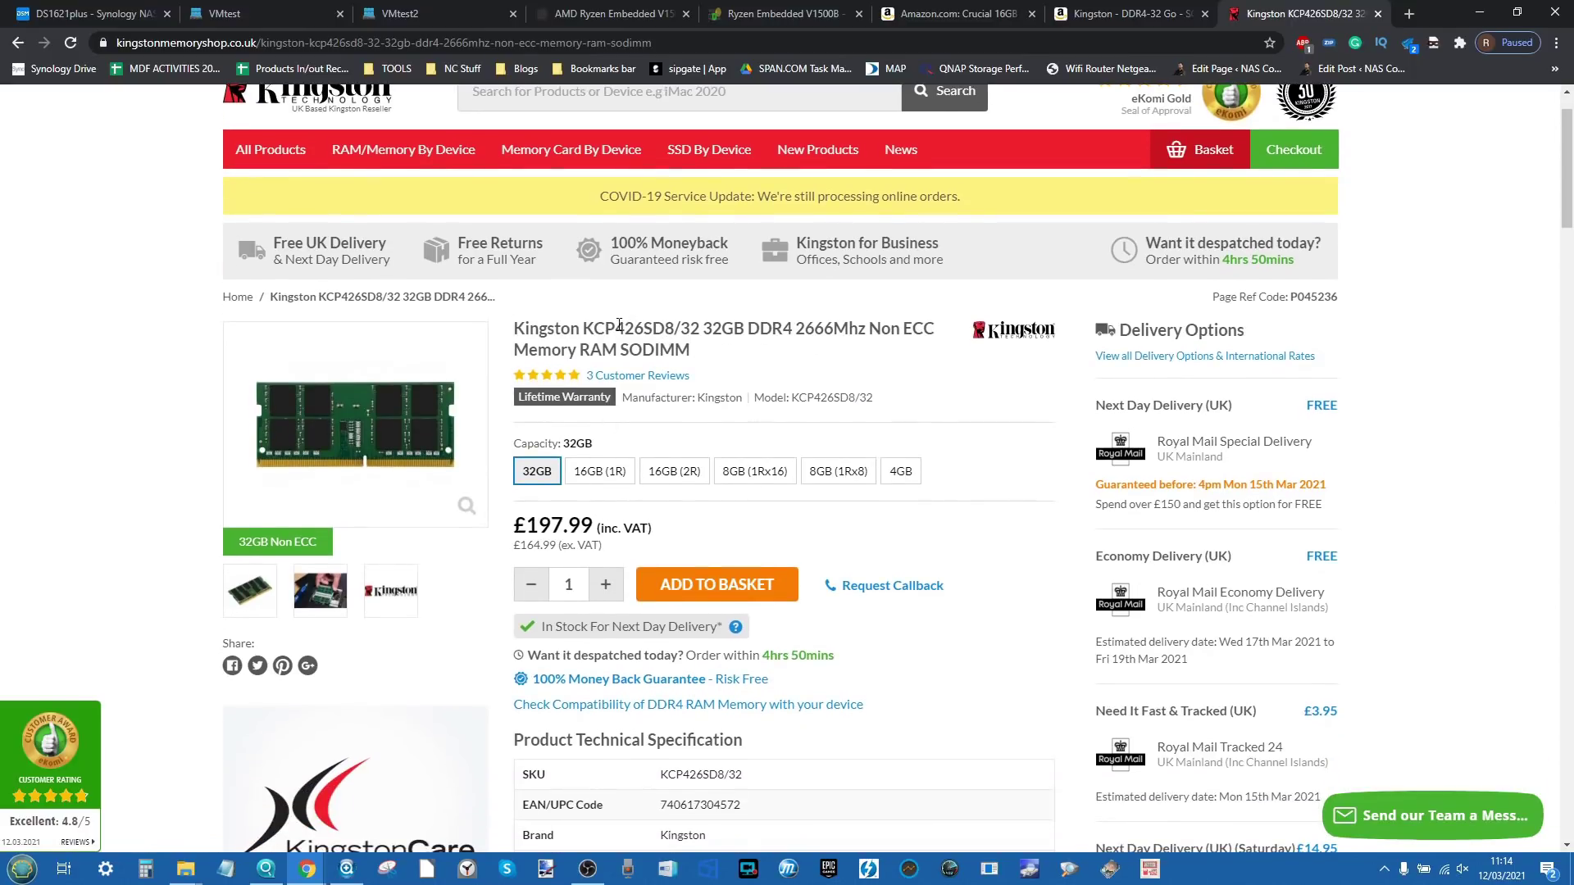
{"action": "scroll", "coordinate": [628, 338], "scroll_direction": "down", "scroll_amount": 1}
{"action": "scroll", "coordinate": [627, 338], "scroll_direction": "down", "scroll_amount": 7}
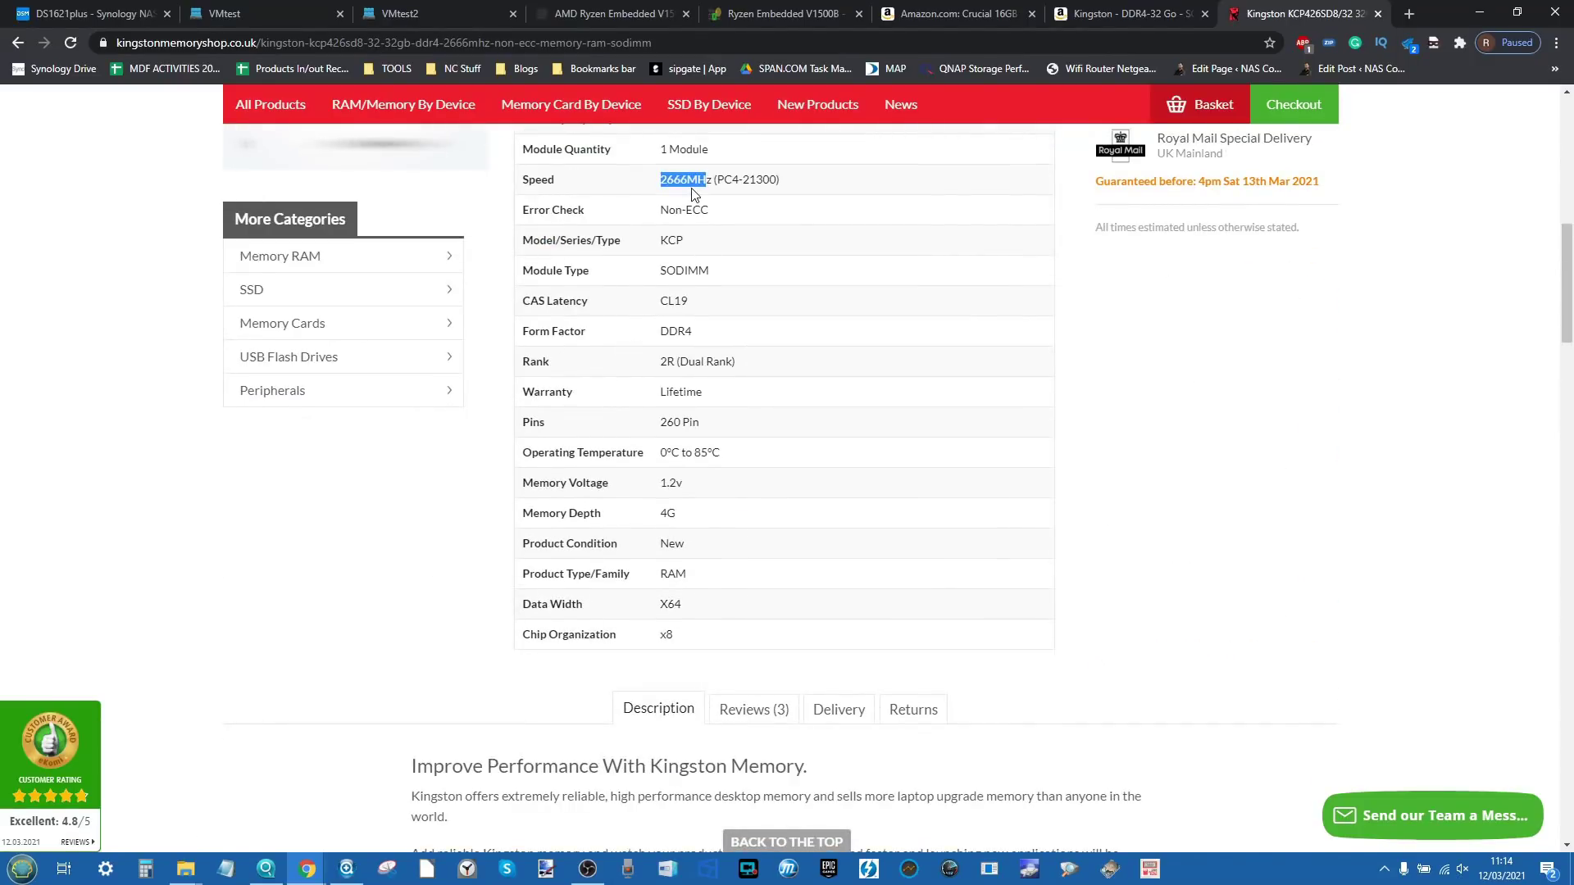
{"action": "left_click", "coordinate": [693, 194]}
{"action": "double_click", "coordinate": [697, 210]}
{"action": "scroll", "coordinate": [693, 332], "scroll_direction": "up", "scroll_amount": 1}
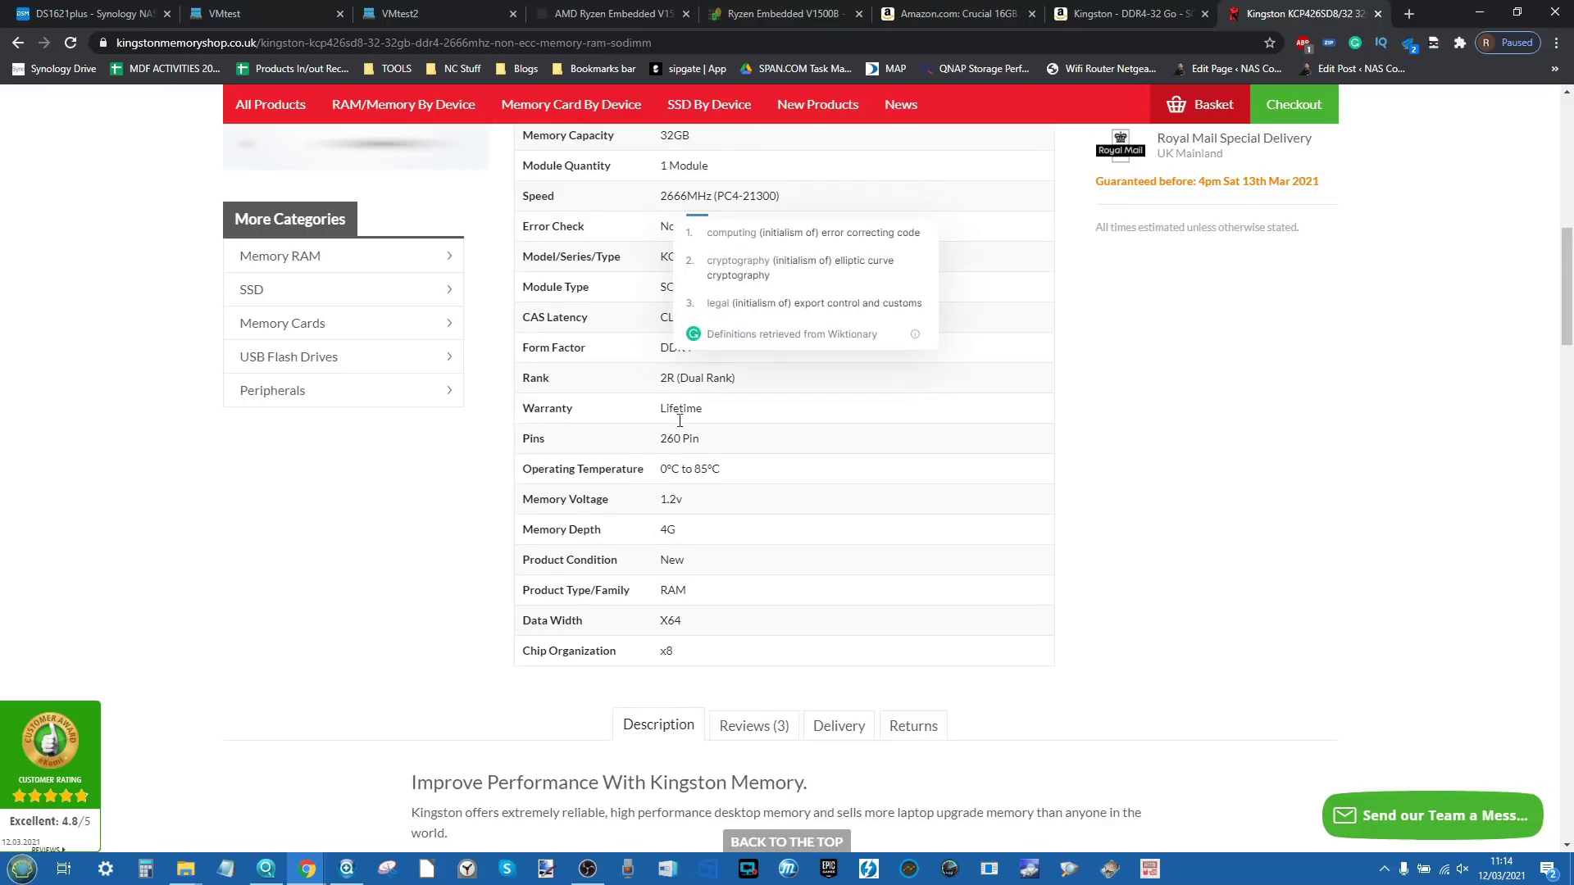
{"action": "triple_click", "coordinate": [698, 379]}
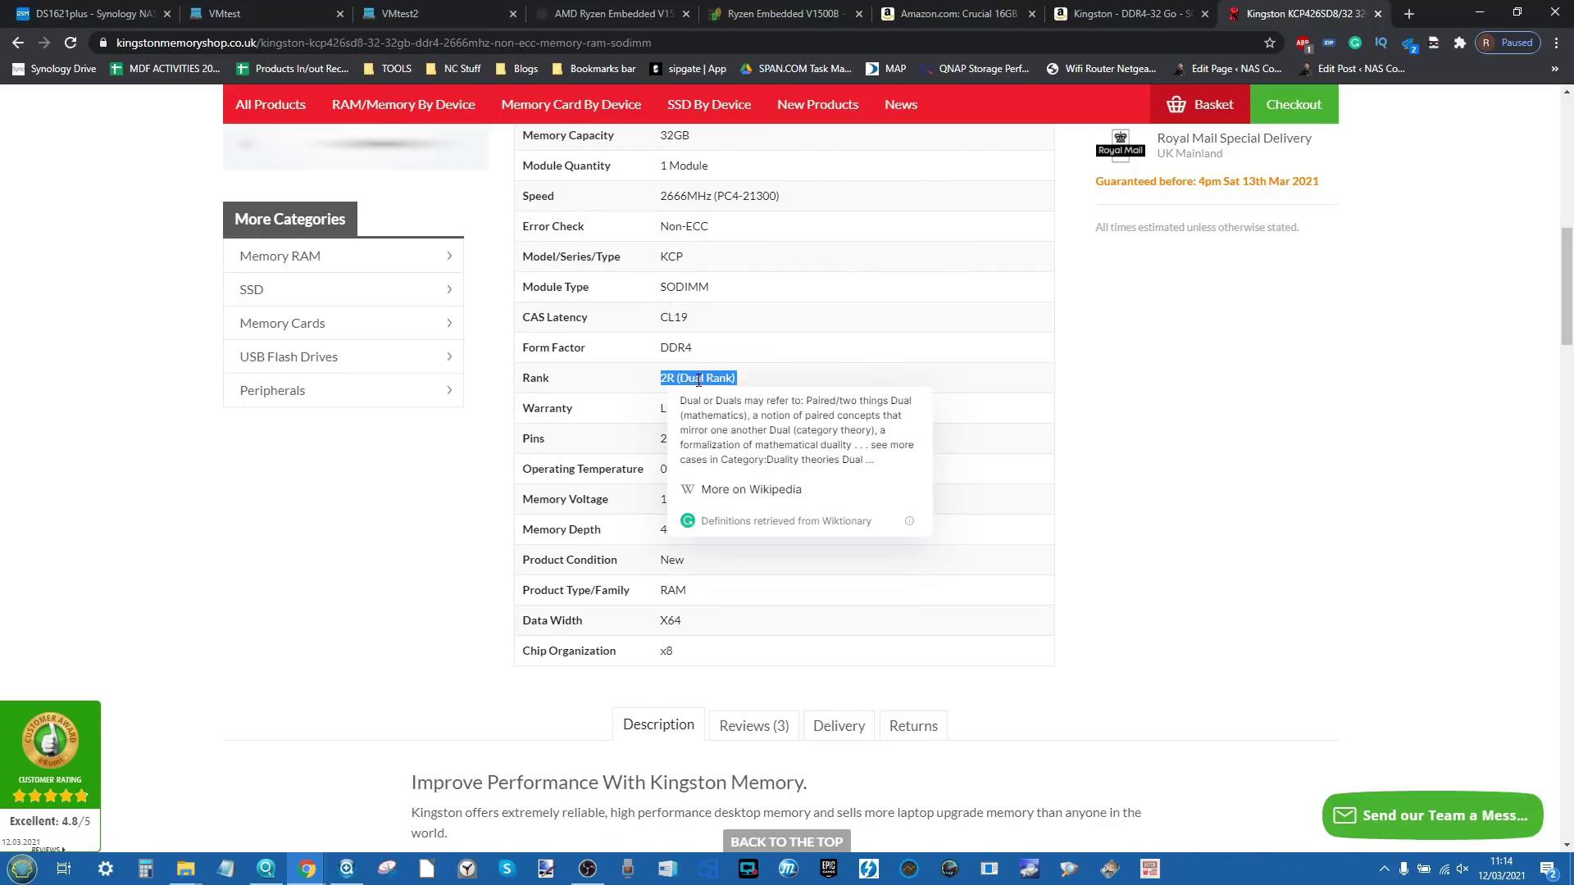
{"action": "left_click", "coordinate": [299, 13]}
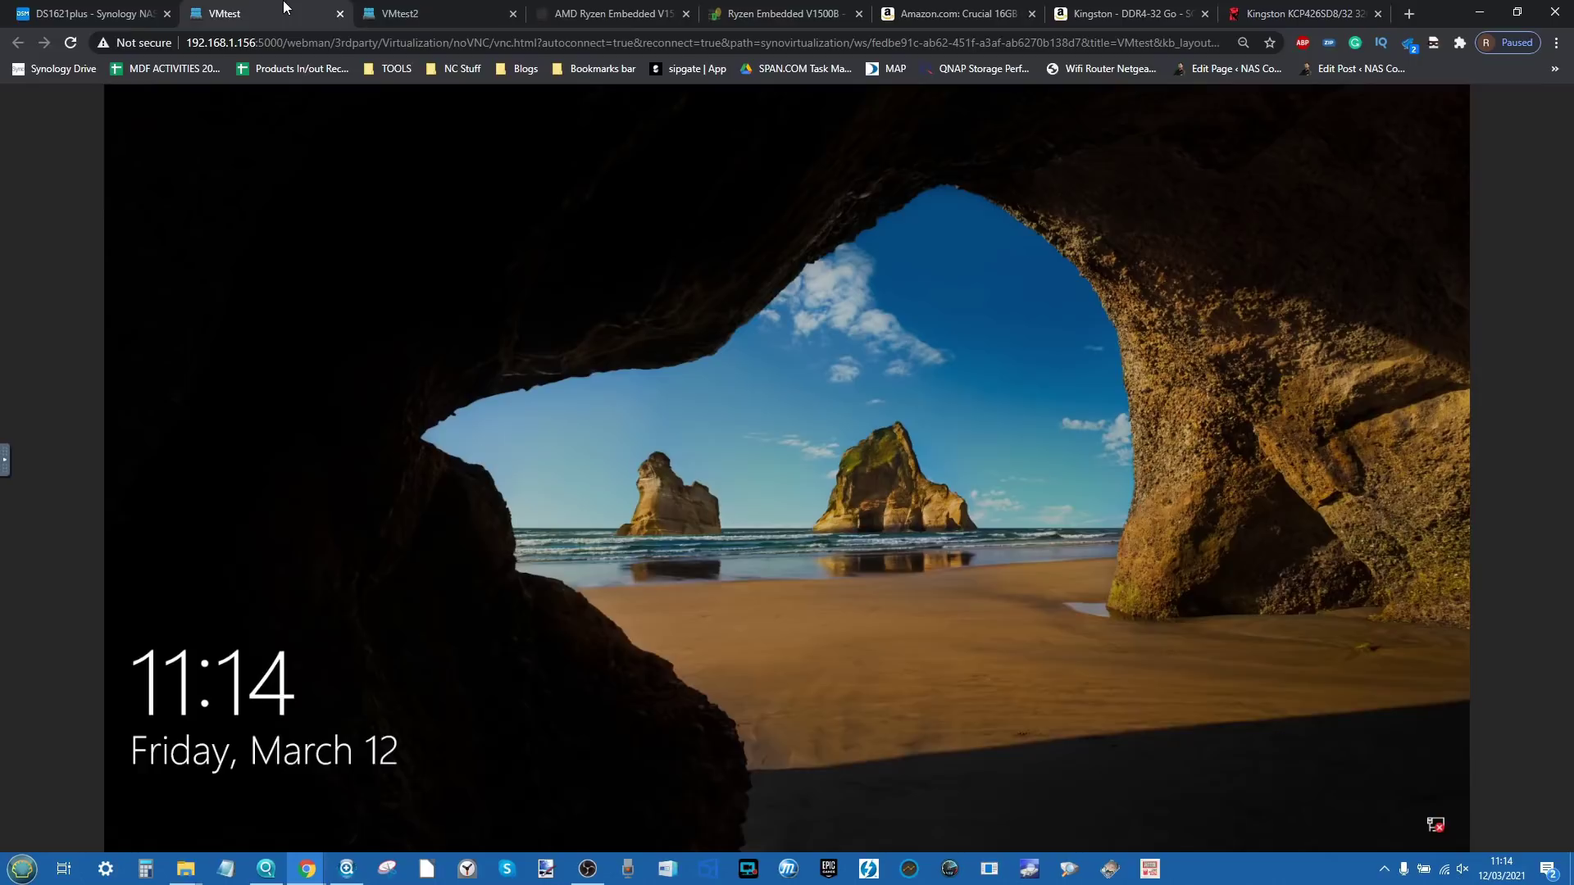
Step: Sign in to VMtest's Windows lock screen with the account password
{"action": "left_click", "coordinate": [820, 530]}
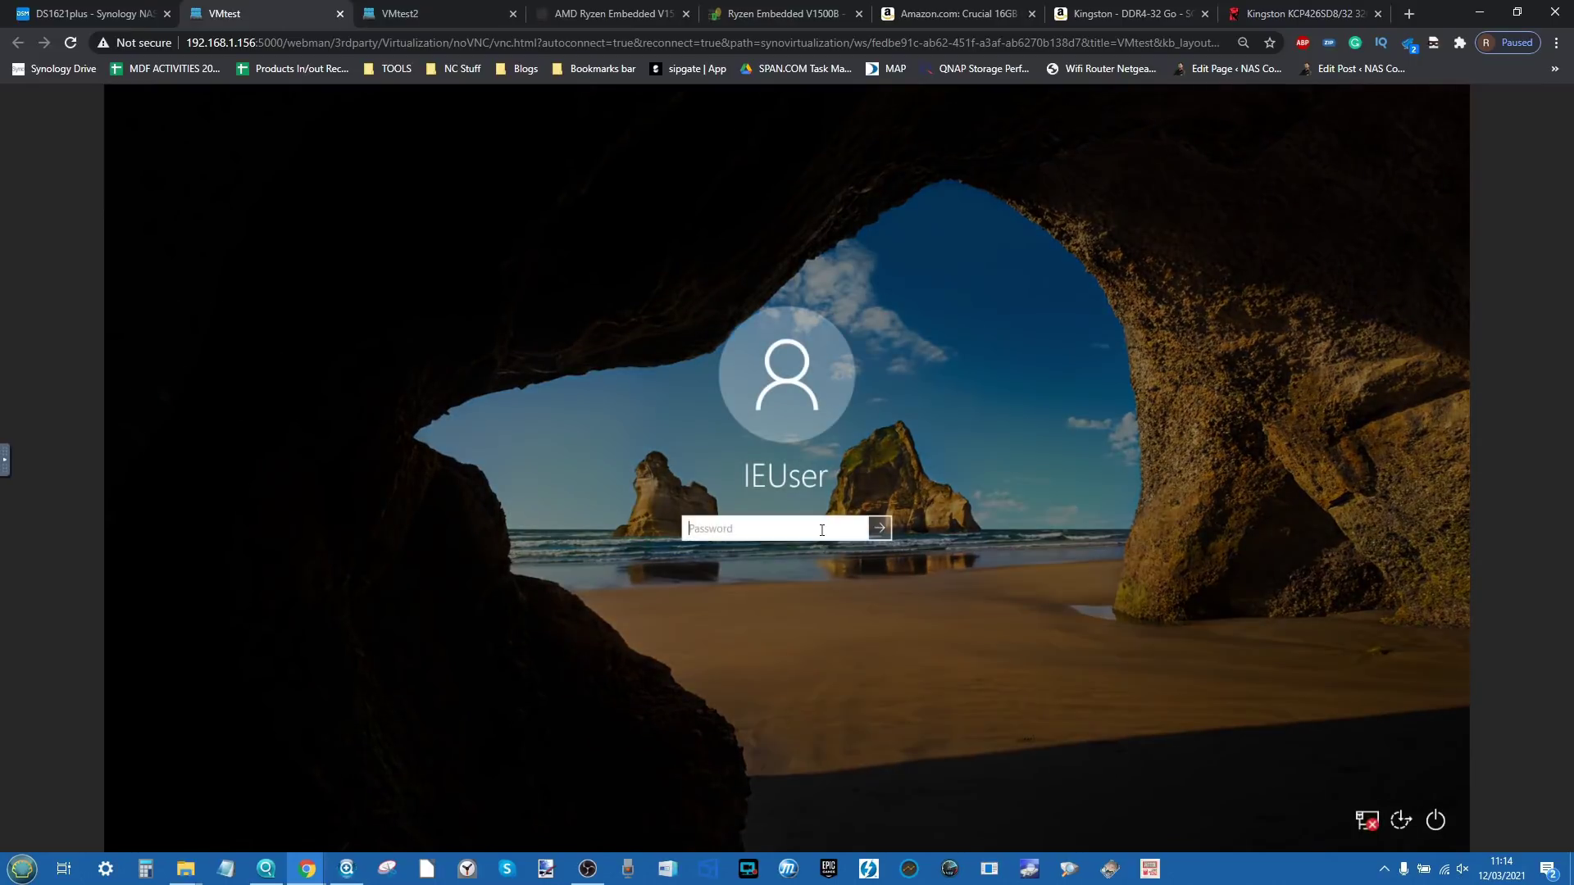
{"action": "type", "text": "Passw0rd!"}
{"action": "key", "text": "Return"}
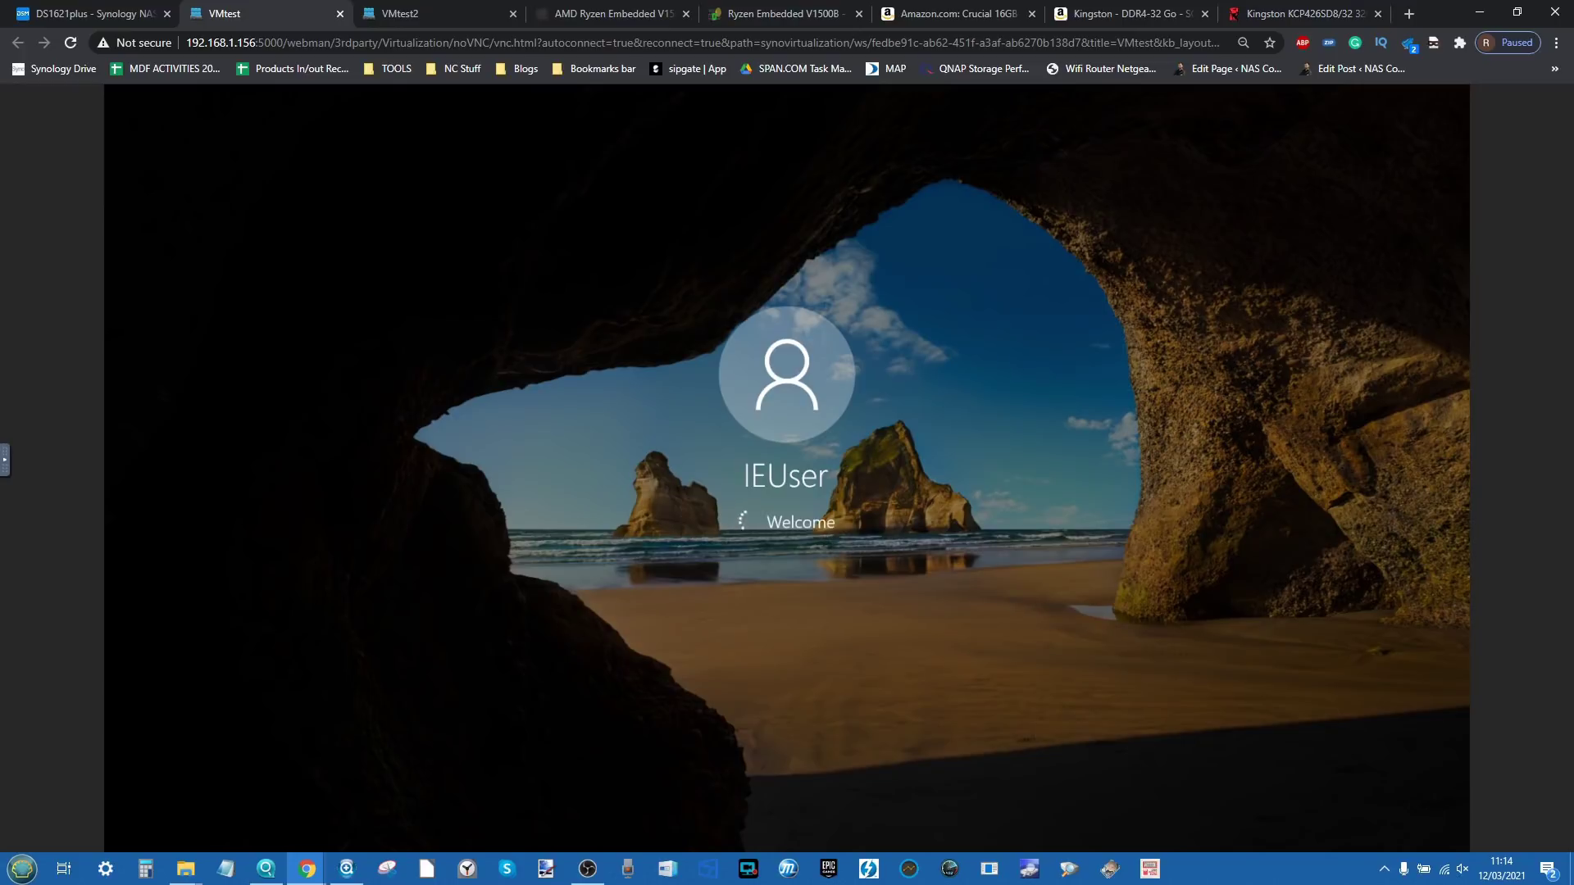
Step: Sign in to VMtest2's Windows with the account password, then check both consoles
{"action": "left_click", "coordinate": [459, 7]}
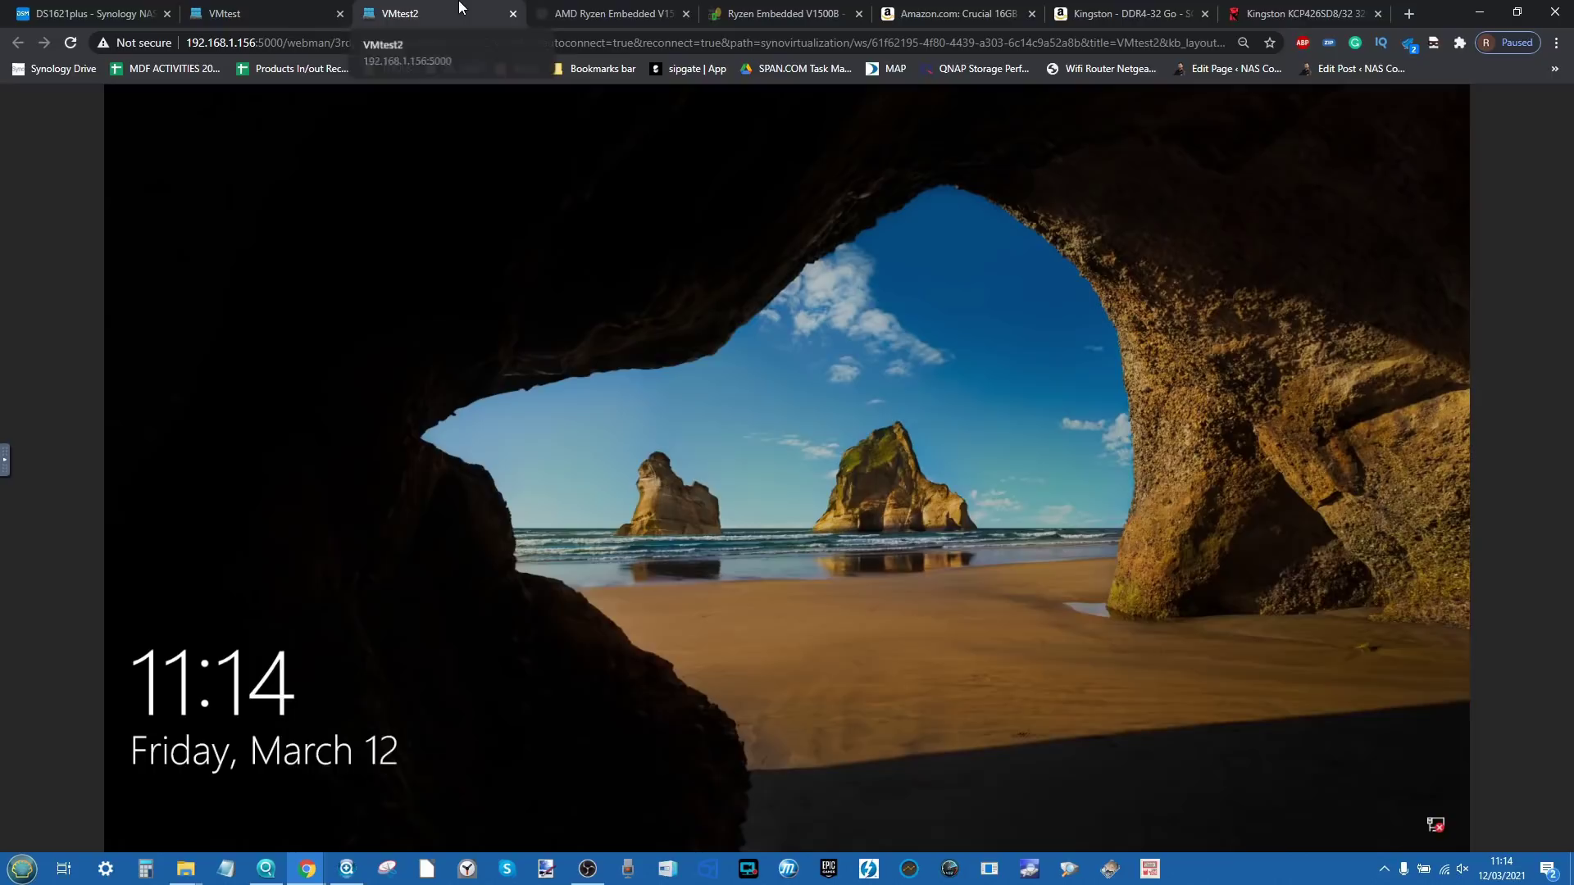
{"action": "left_click", "coordinate": [735, 485]}
{"action": "type", "text": "P"}
{"action": "key", "text": "Caps_Lock"}
{"action": "type", "text": "a"}
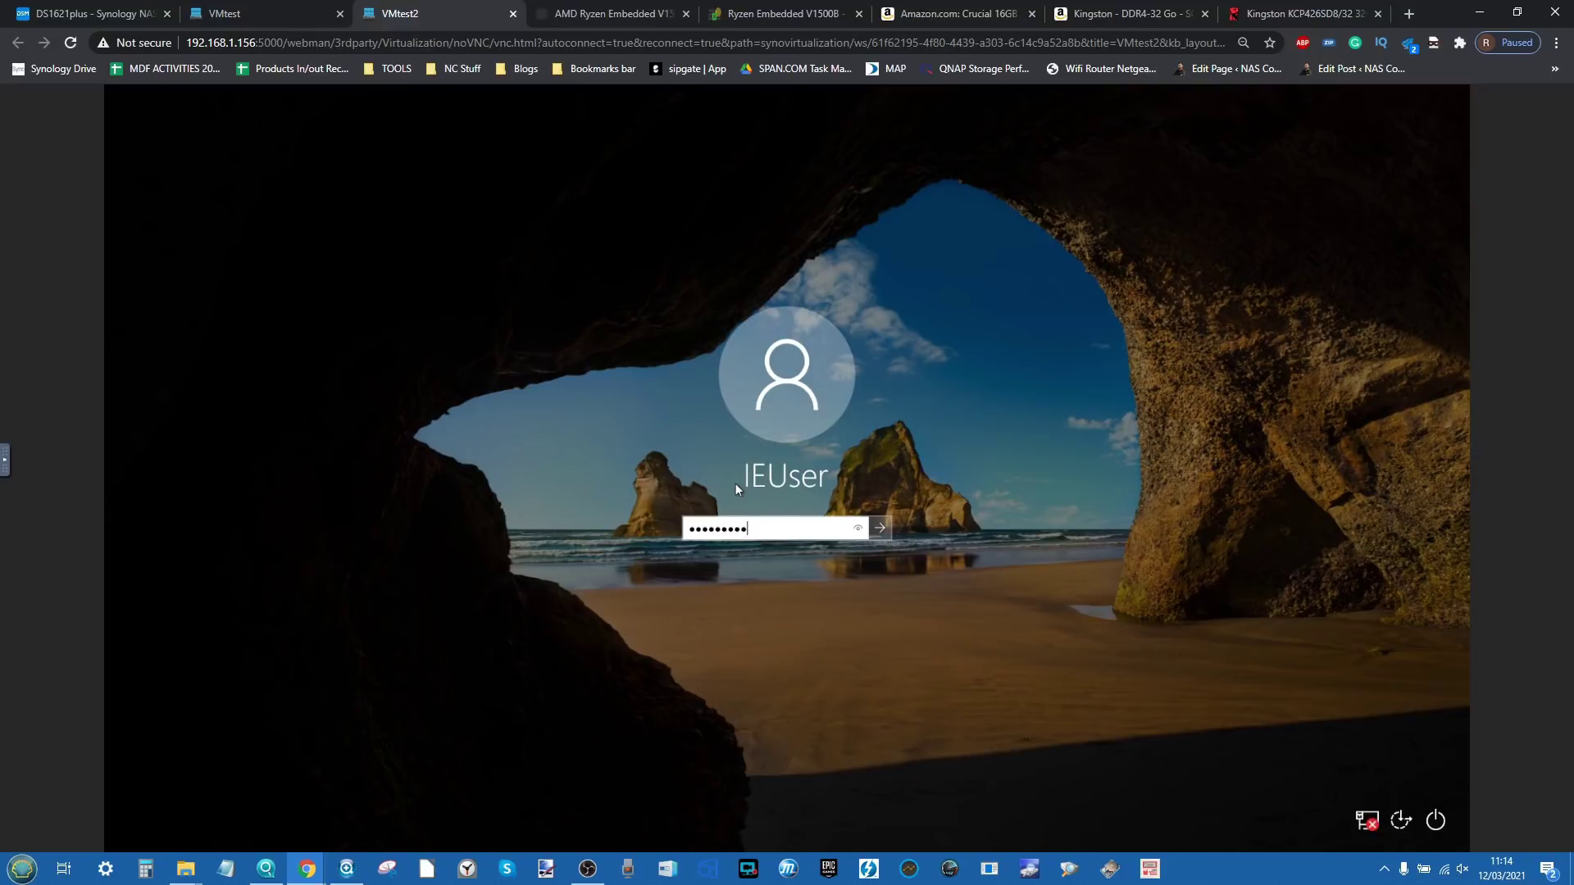
{"action": "key", "text": "Return"}
{"action": "left_click", "coordinate": [264, 6]}
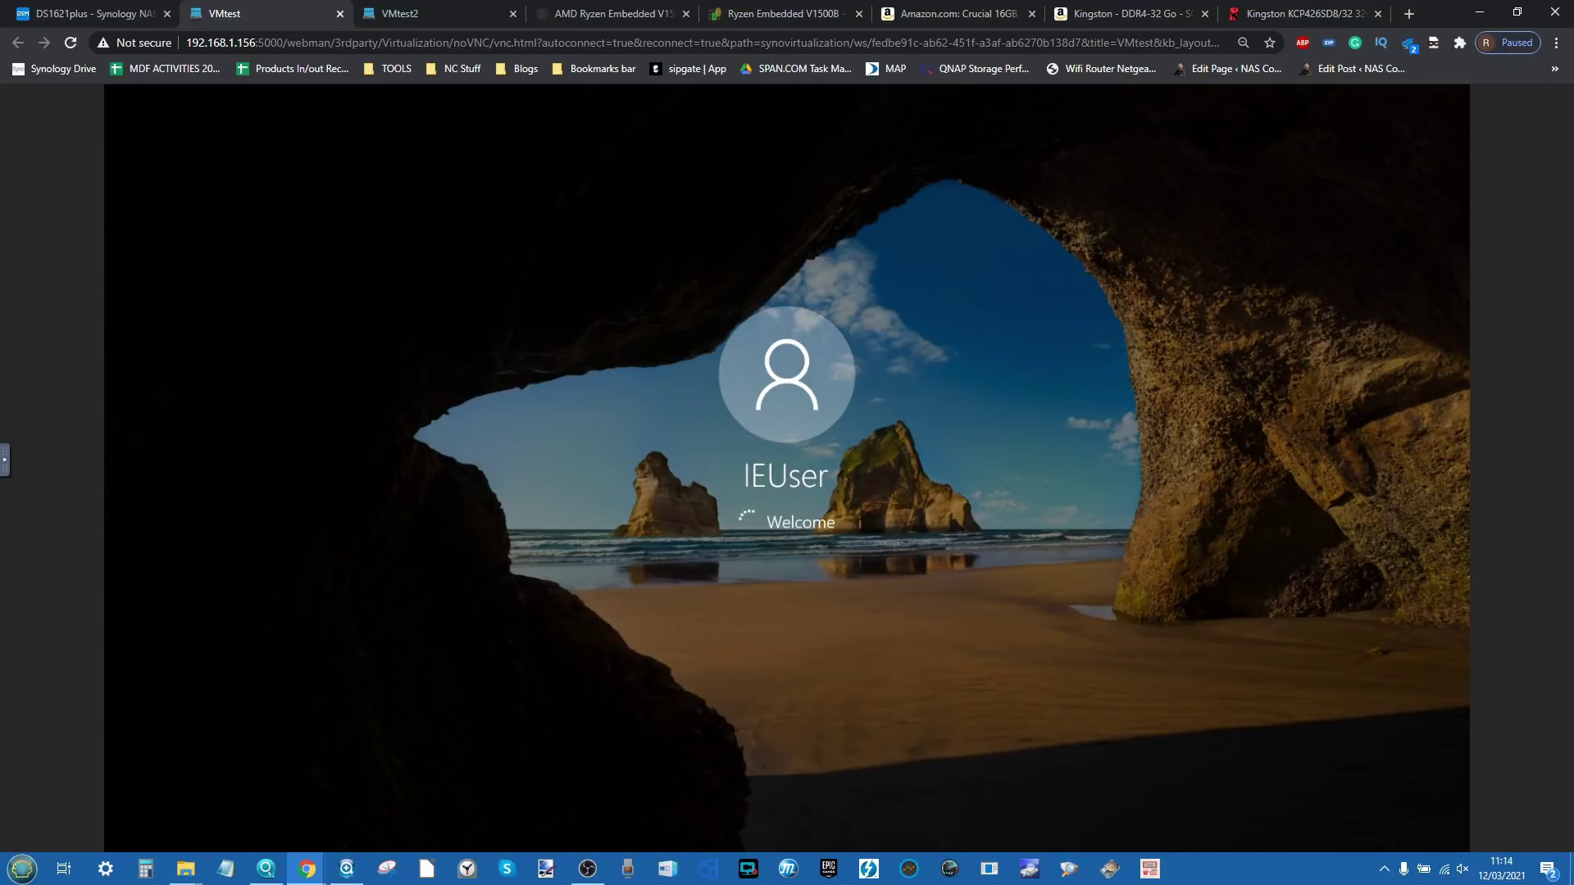
{"action": "left_click", "coordinate": [443, 13]}
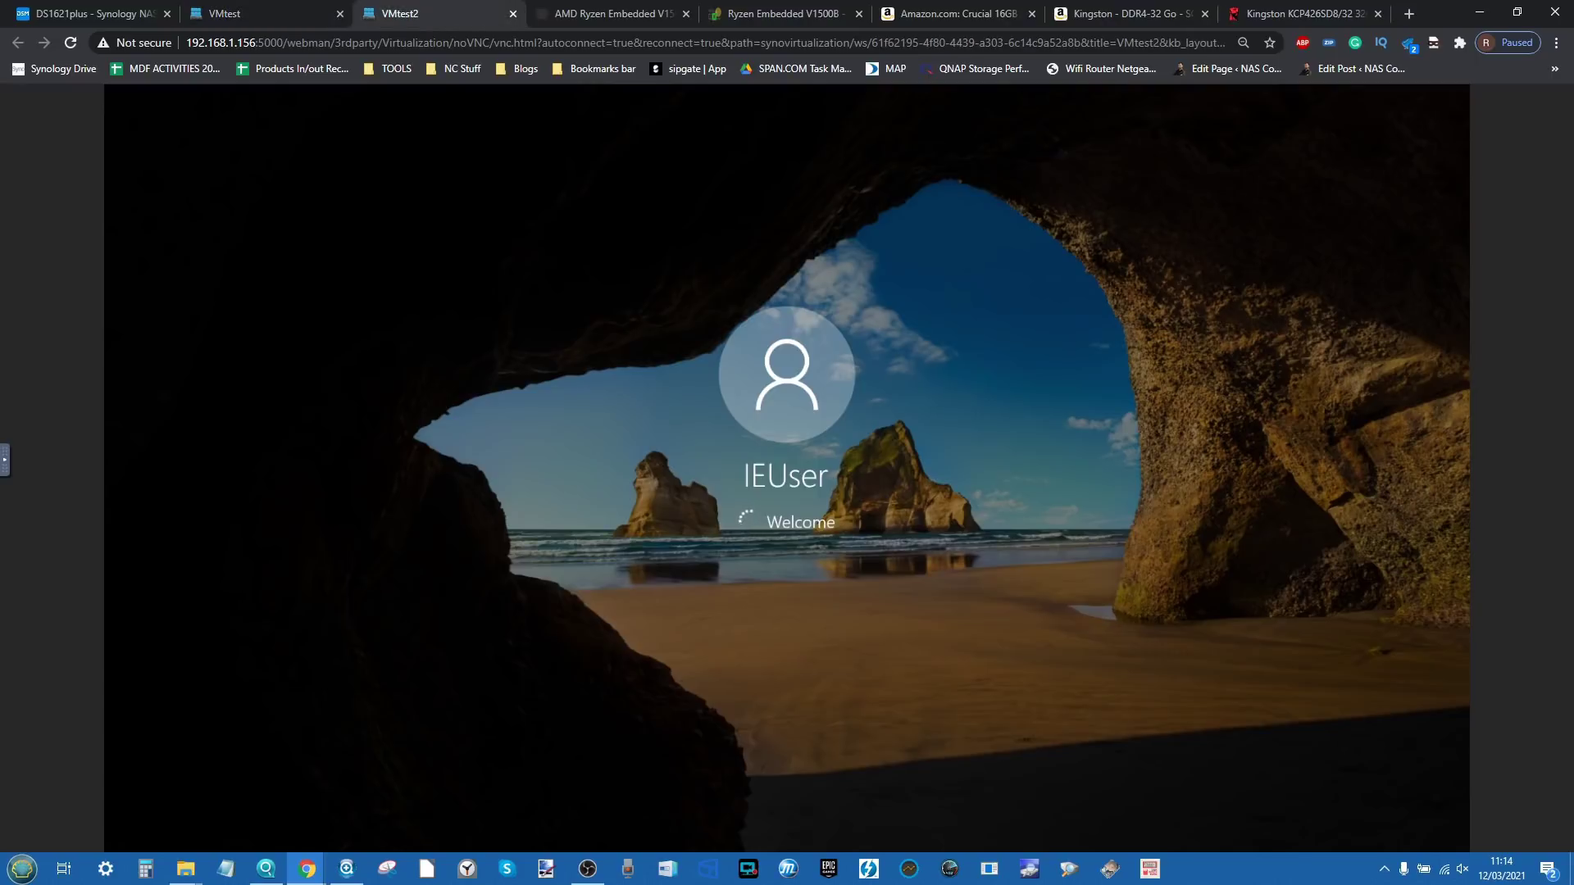
{"action": "left_click", "coordinate": [238, 13]}
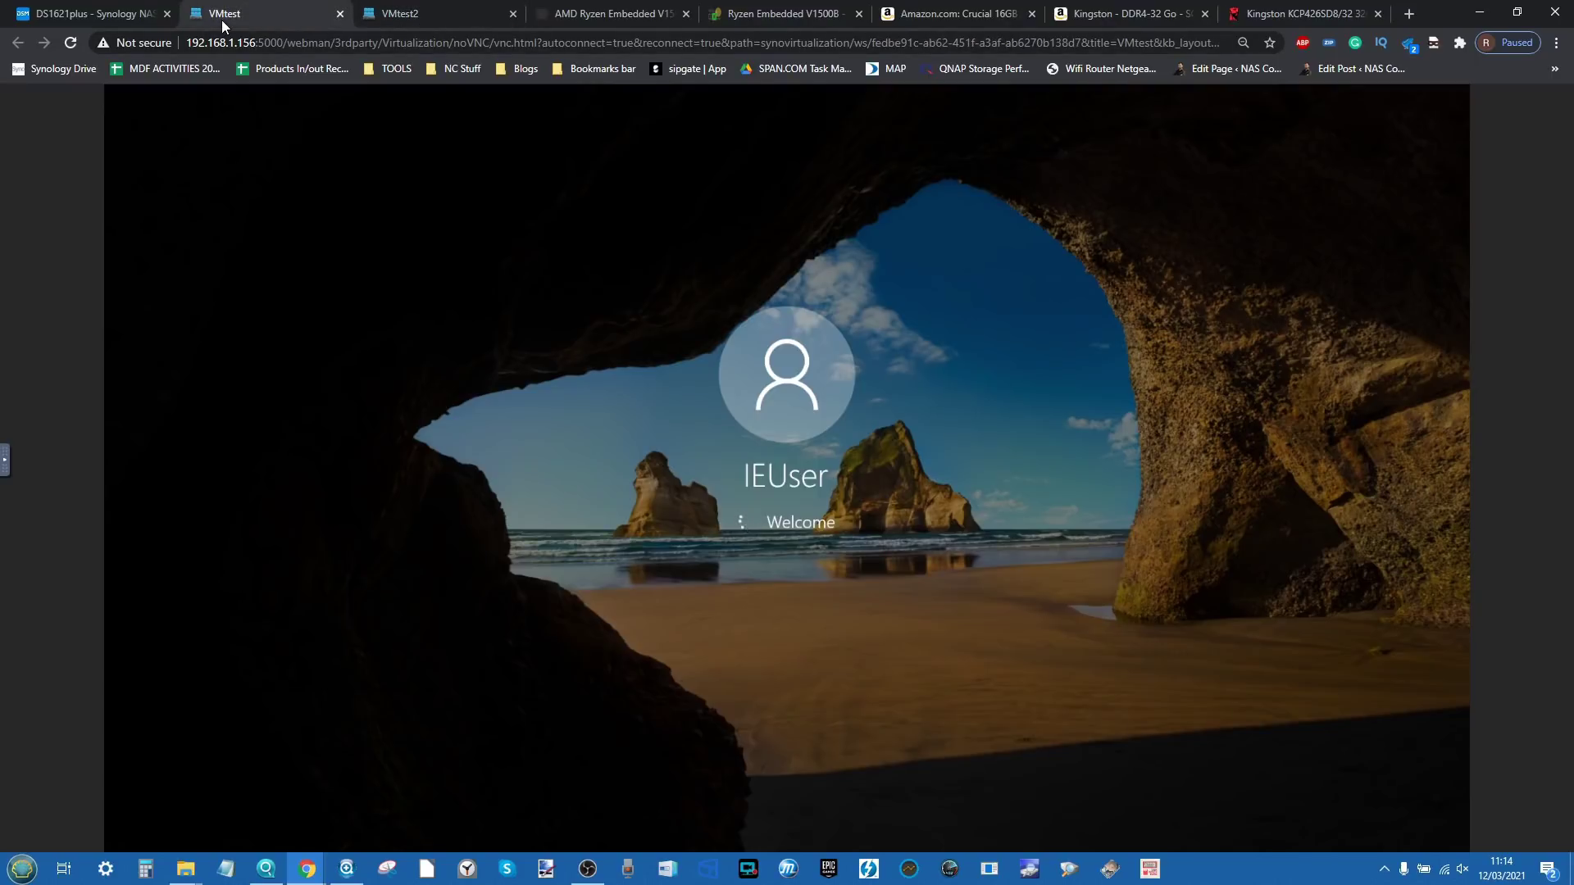
{"action": "left_click", "coordinate": [98, 13]}
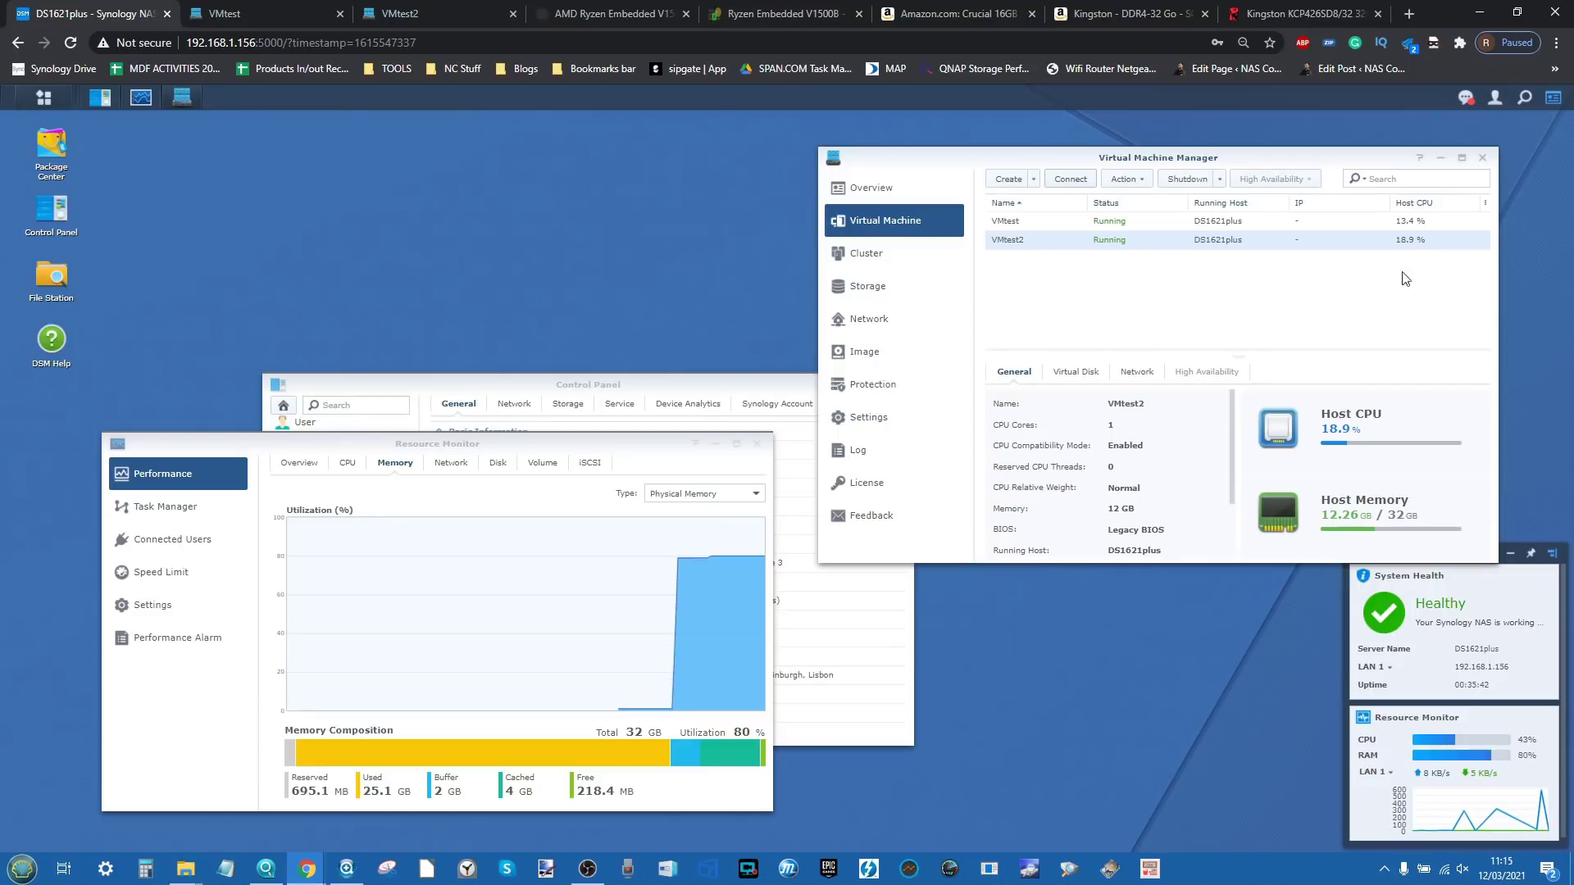
Step: Launch Task Manager from the taskbar in both VMtest and VMtest2
{"action": "left_click", "coordinate": [265, 7]}
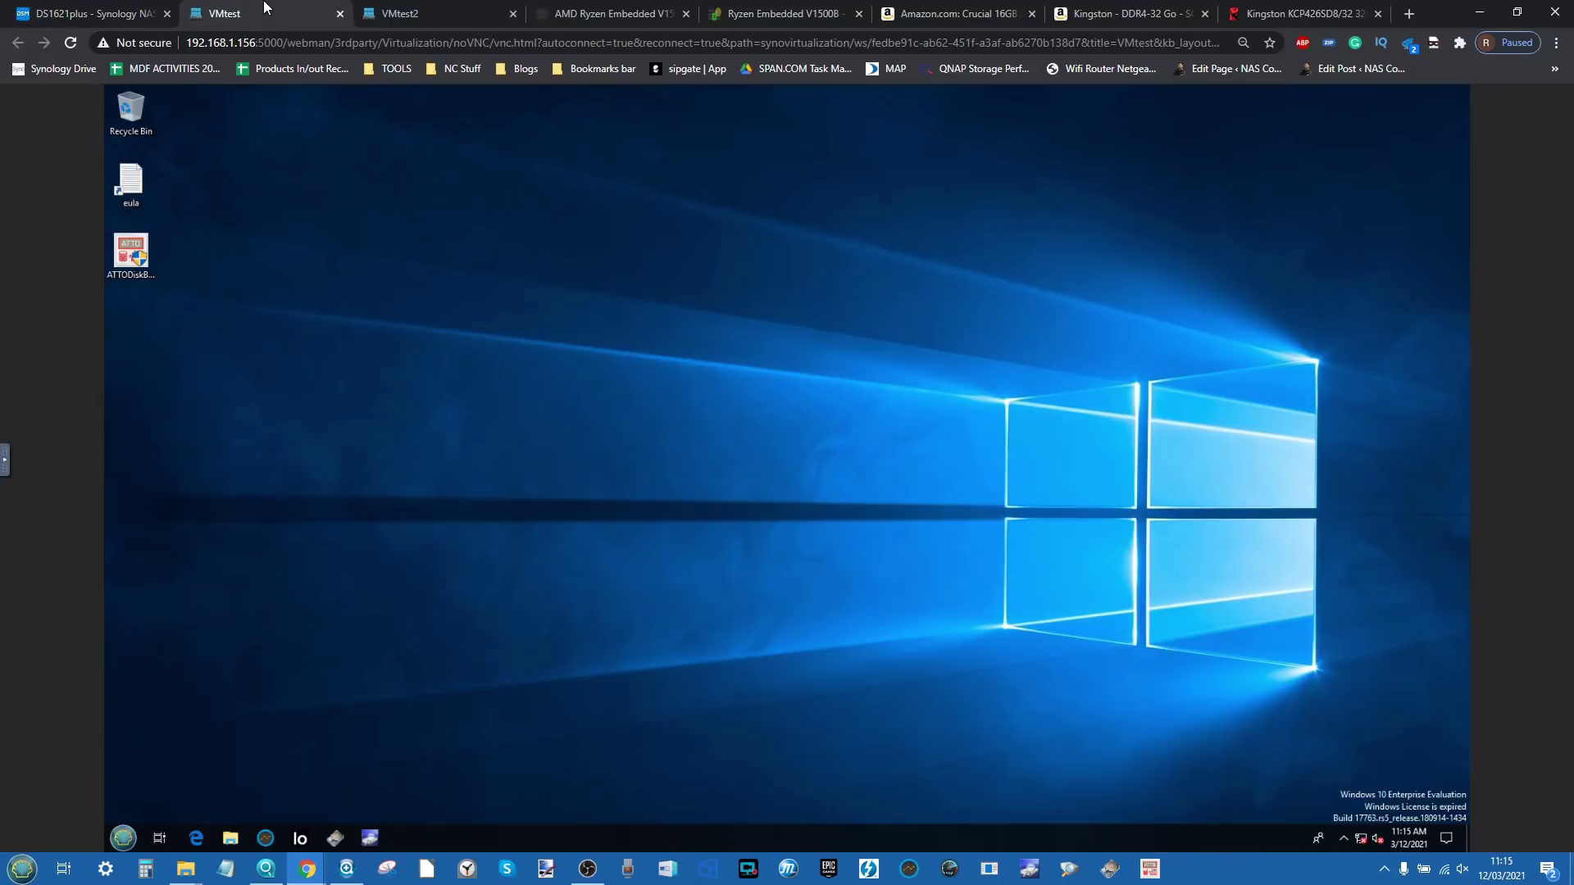
{"action": "left_click", "coordinate": [385, 8]}
{"action": "left_click", "coordinate": [308, 7]}
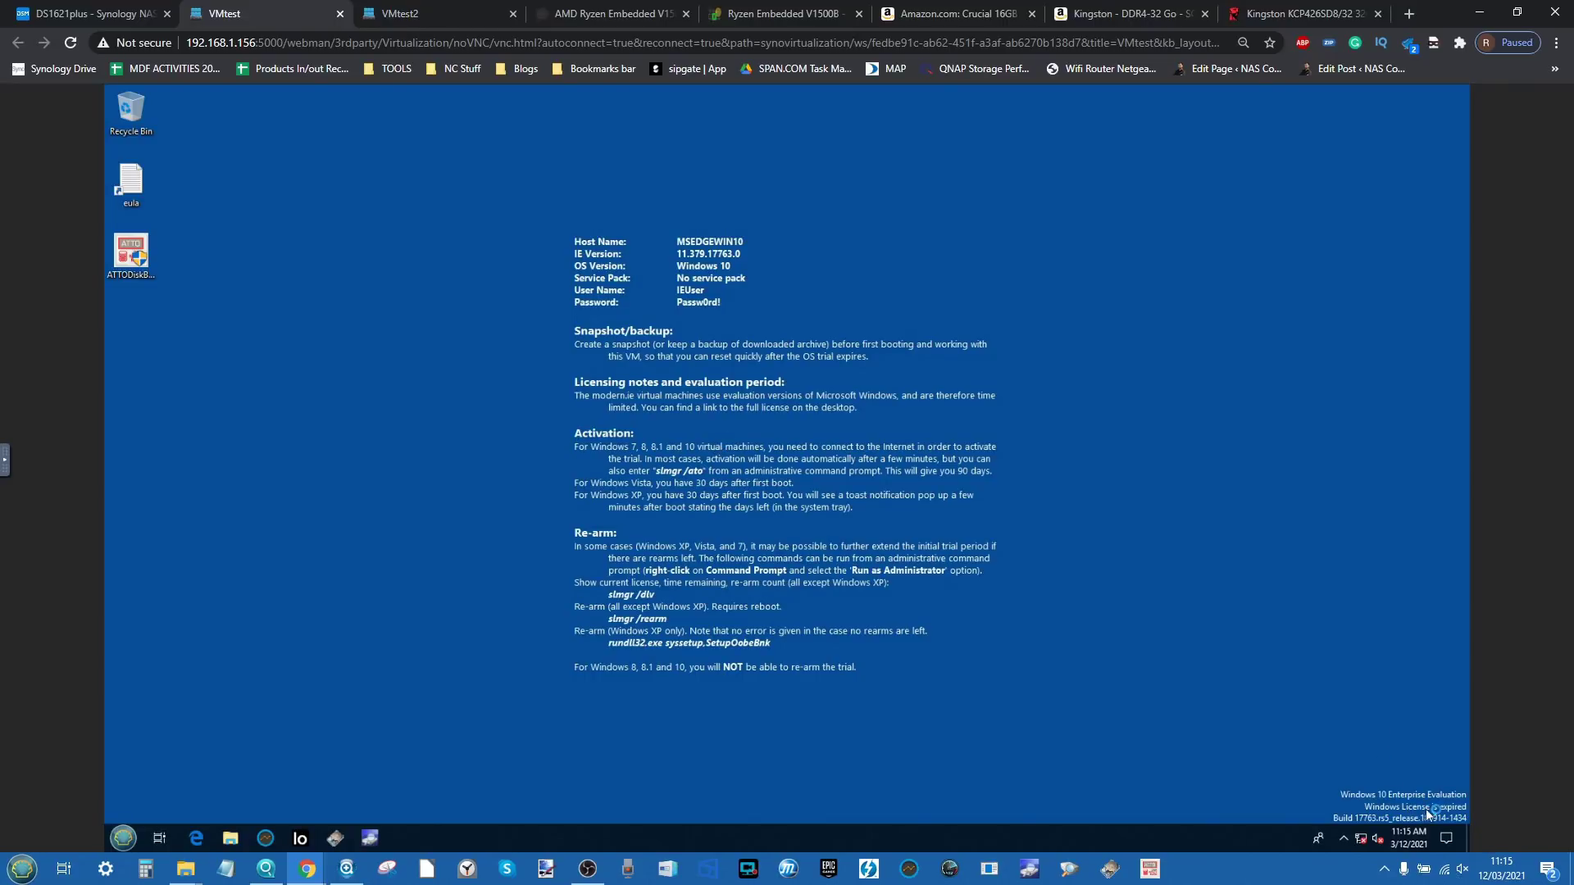
{"action": "right_click", "coordinate": [1066, 846]}
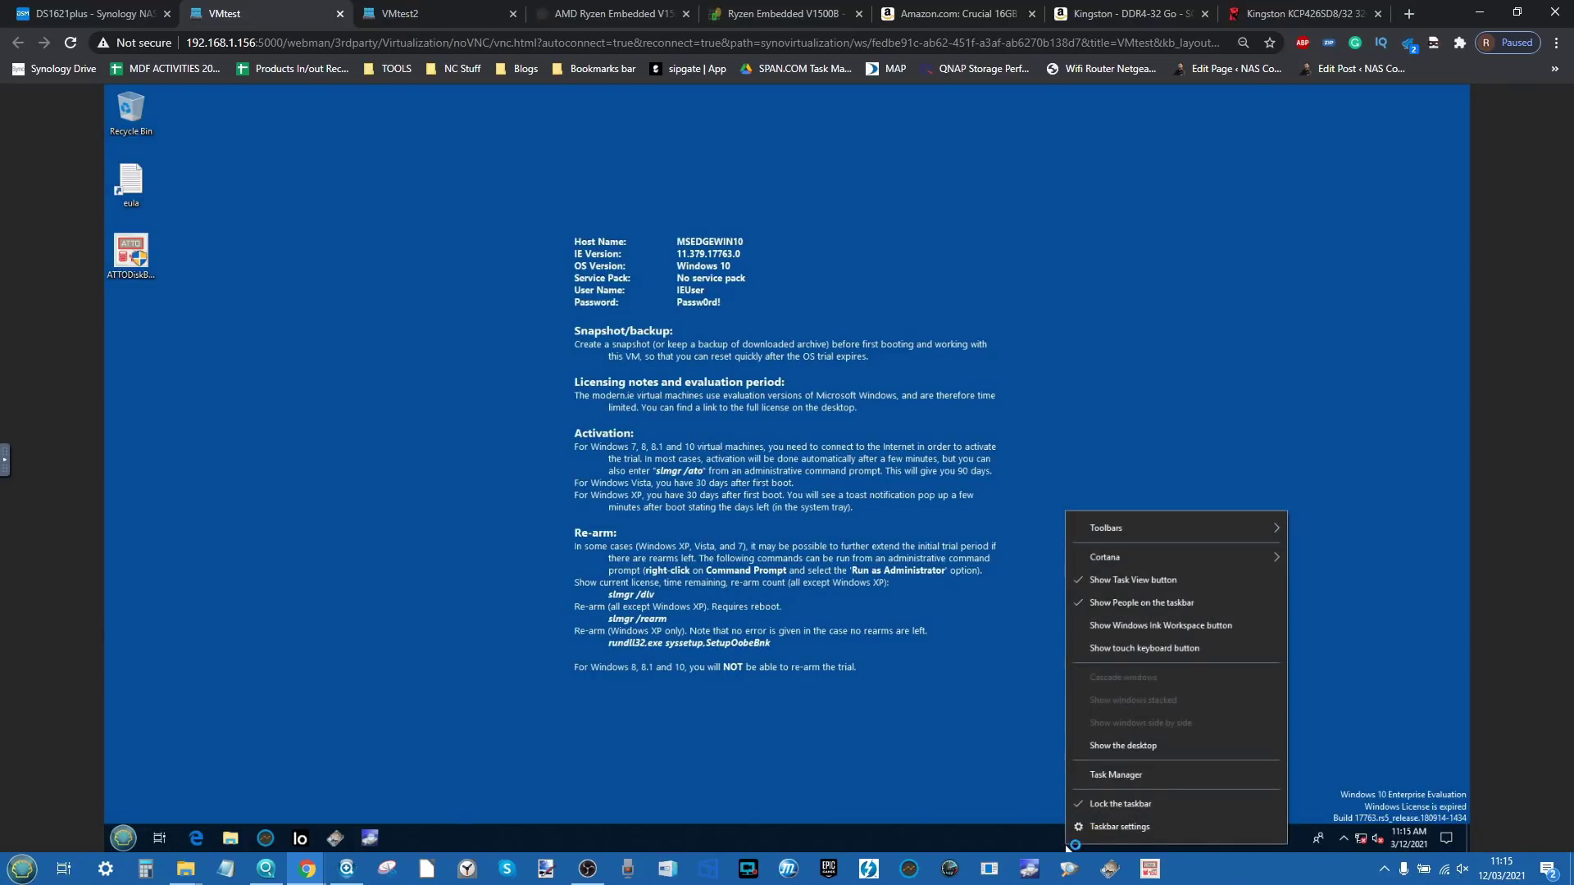
{"action": "left_click", "coordinate": [1094, 770]}
{"action": "left_click", "coordinate": [403, 13]}
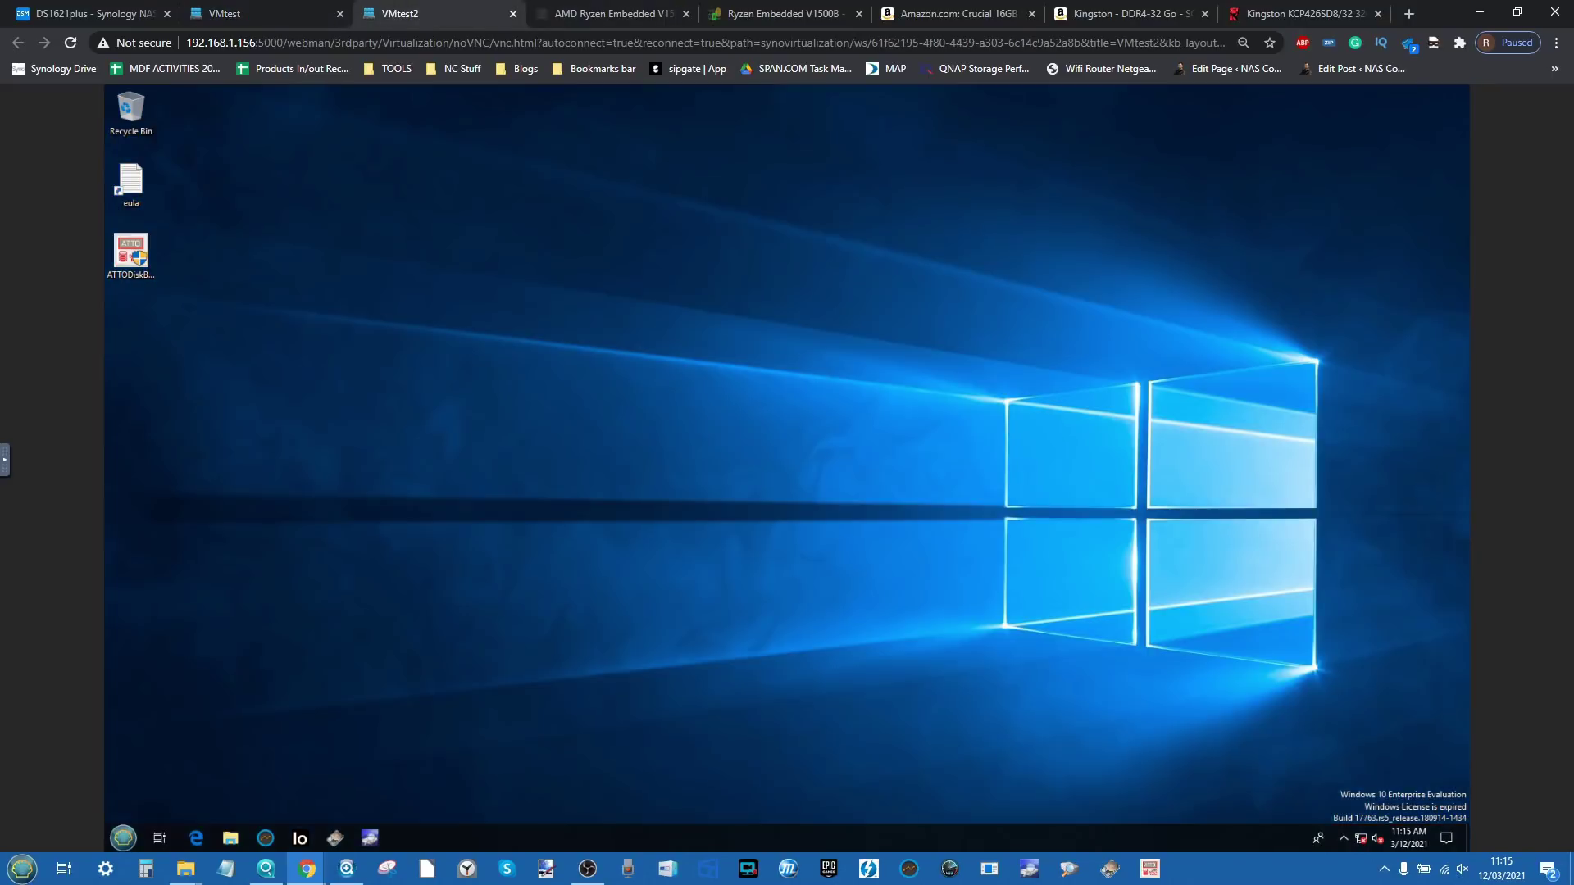
{"action": "right_click", "coordinate": [776, 841]}
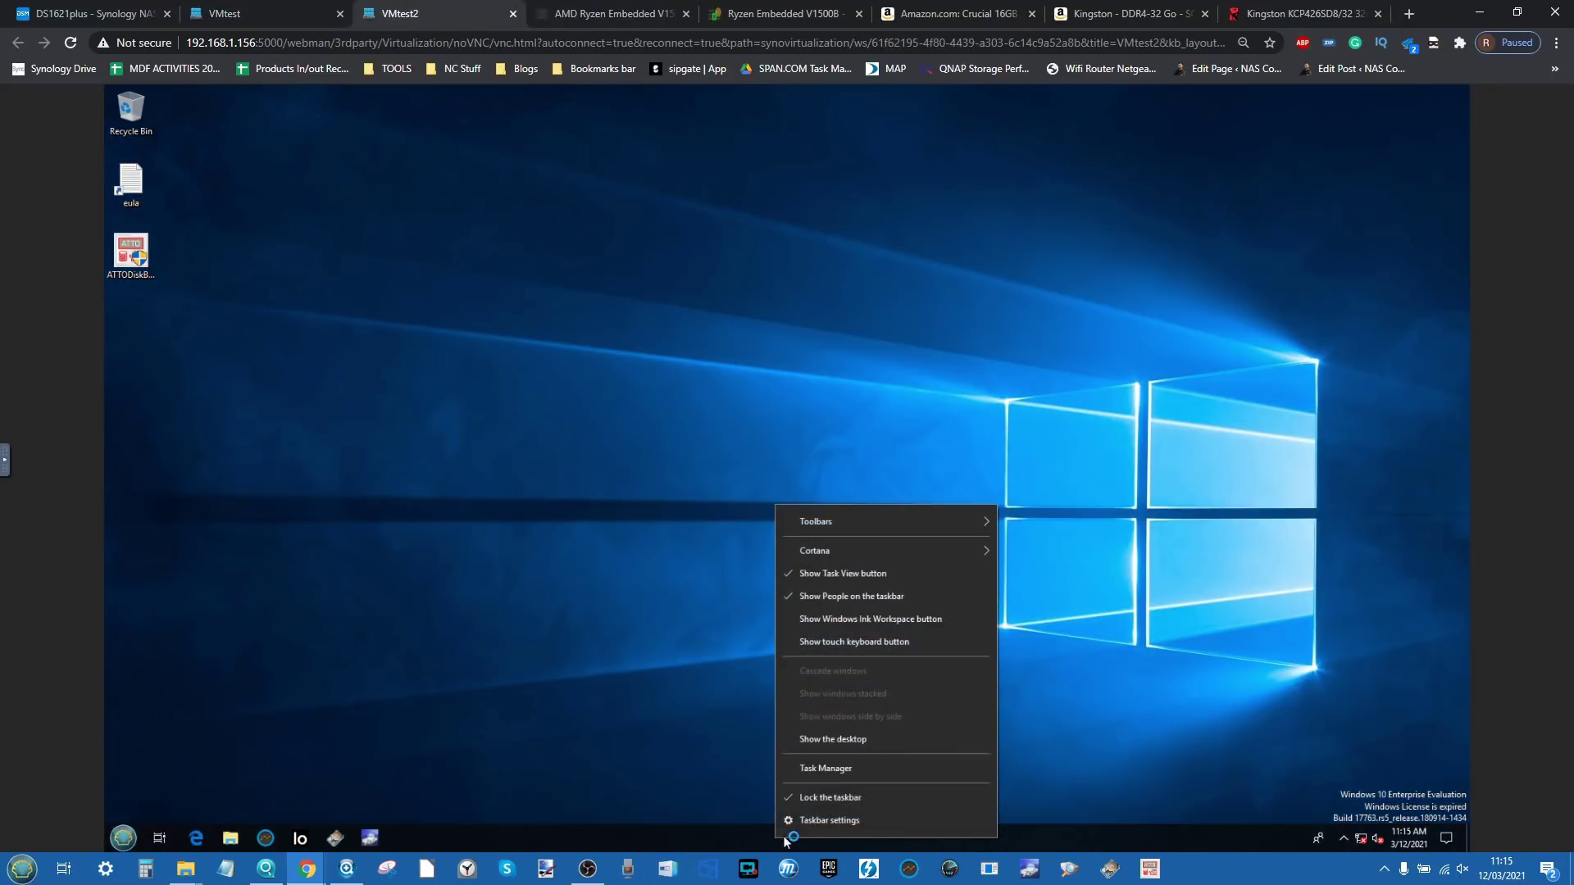
{"action": "left_click", "coordinate": [825, 769]}
{"action": "left_click", "coordinate": [275, 10]}
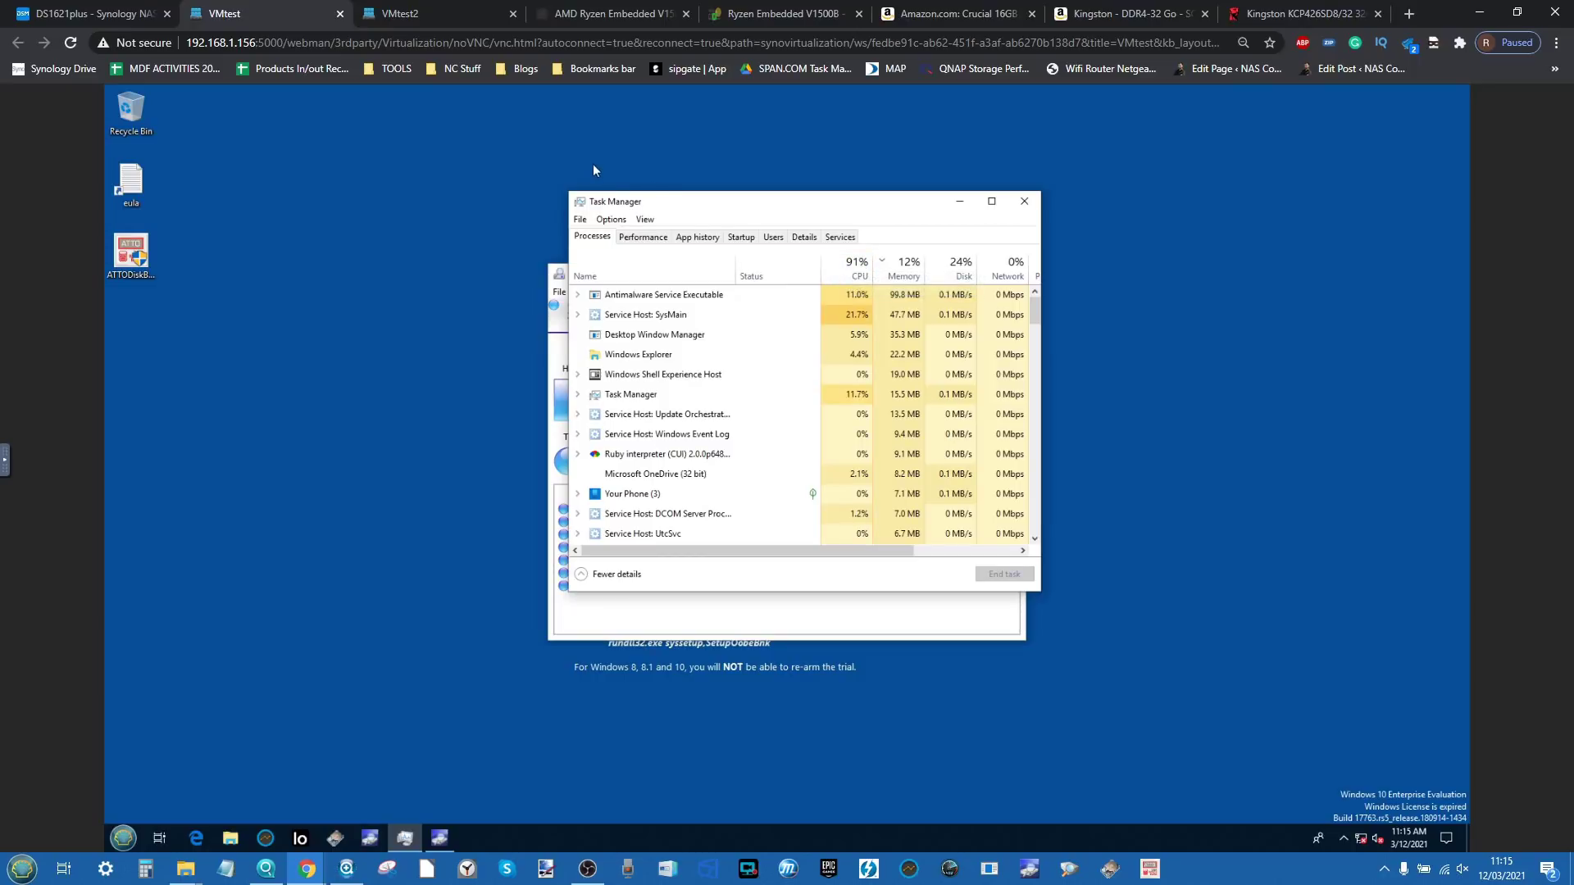
Step: Show Task Manager's Performance > Memory in each VM, confirming 12.0 GB
{"action": "left_click", "coordinate": [638, 238]}
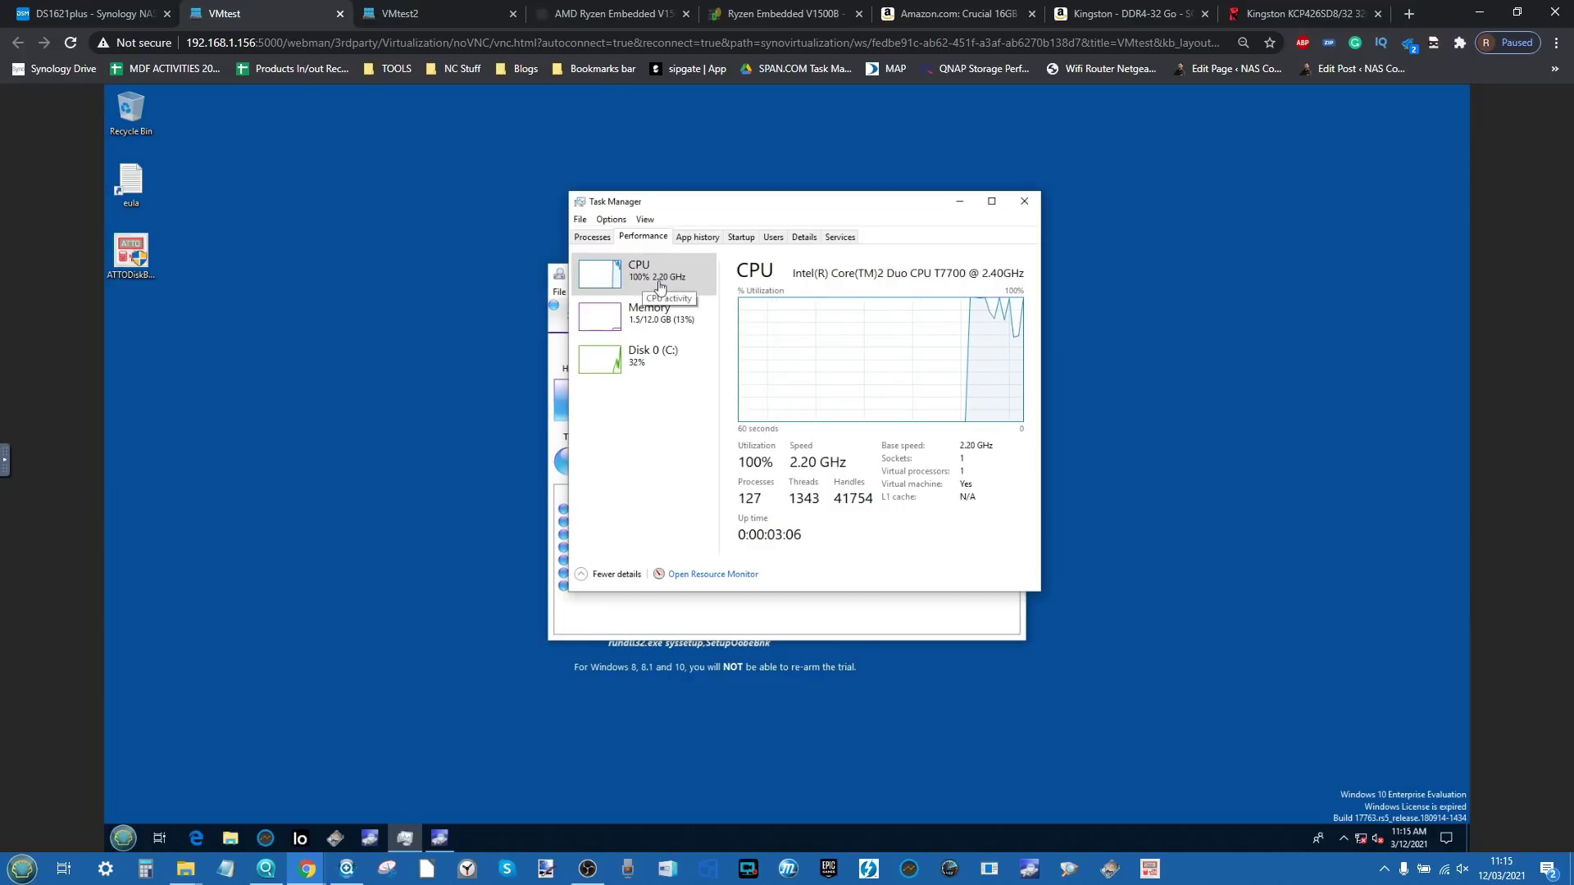
{"action": "left_click", "coordinate": [655, 335]}
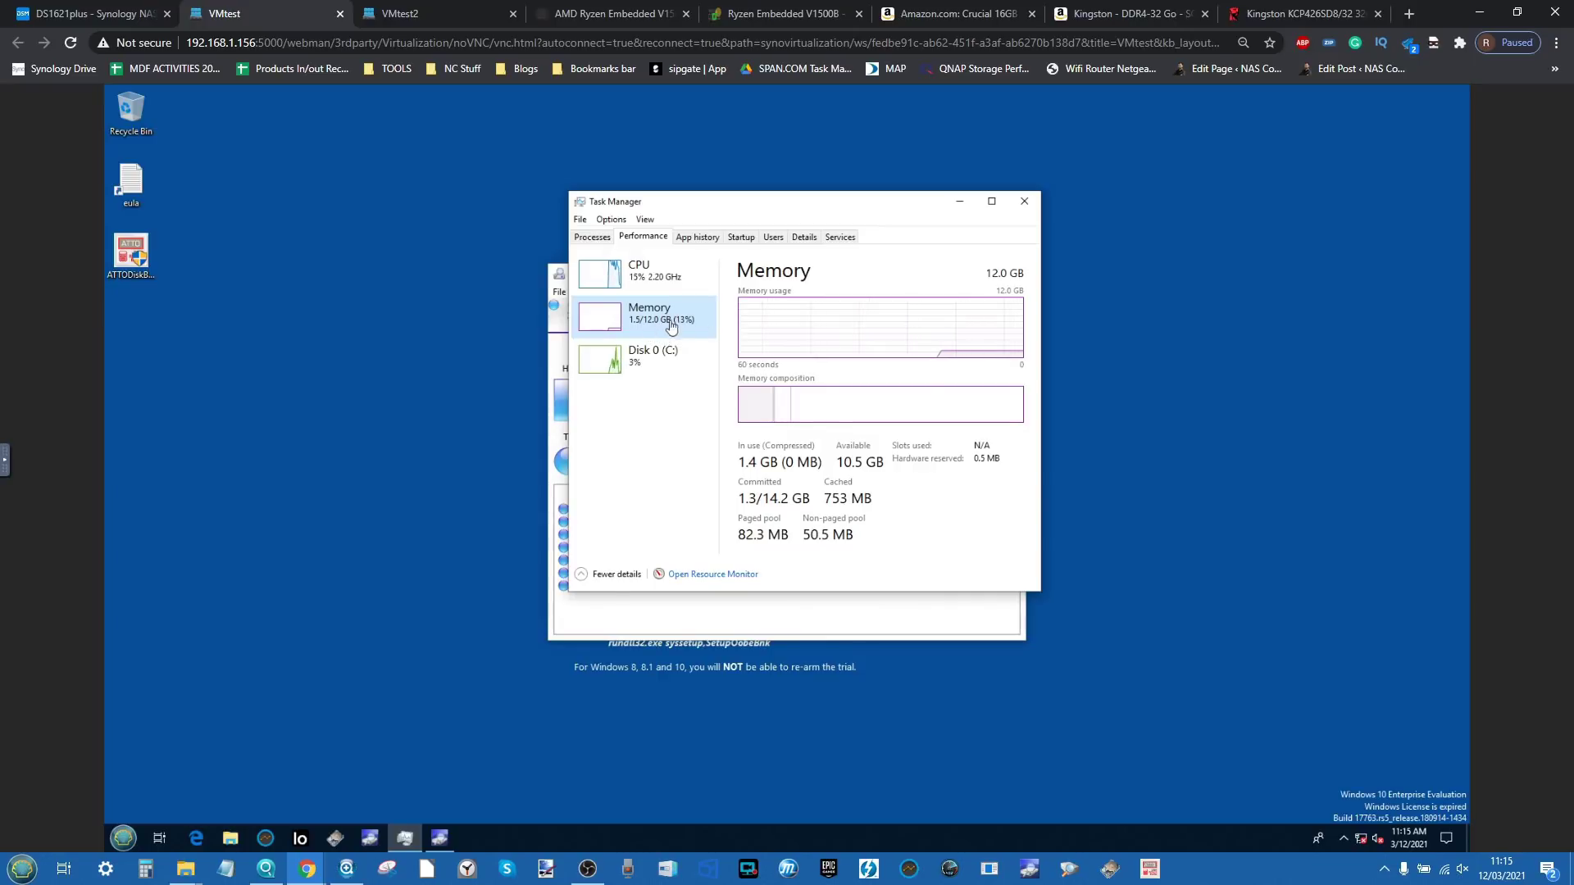
{"action": "left_click", "coordinate": [387, 8]}
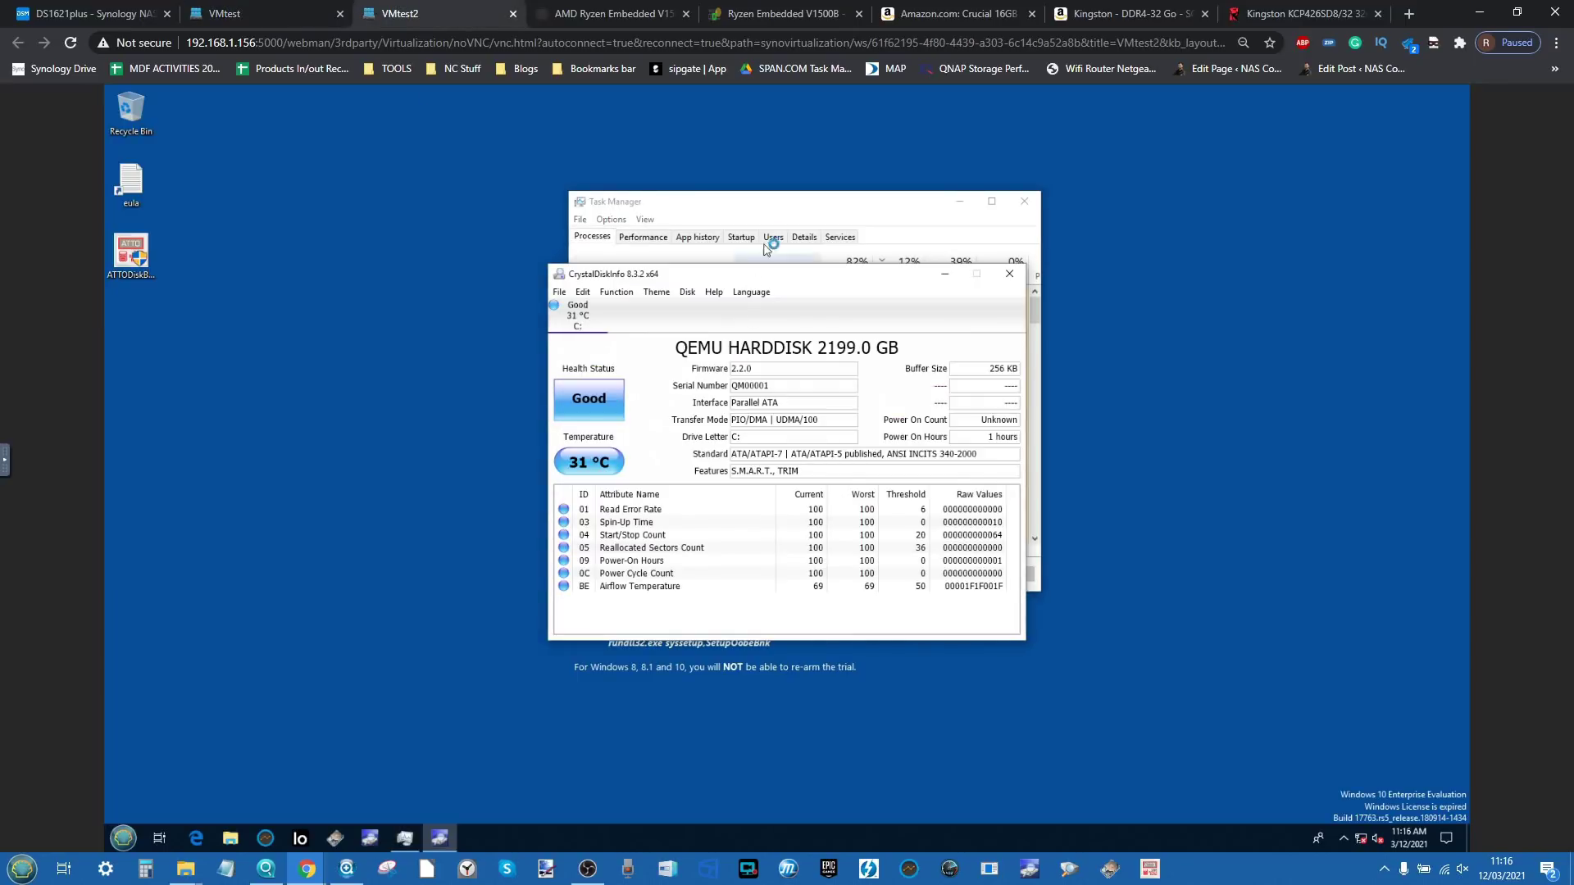
{"action": "left_click", "coordinate": [787, 208]}
{"action": "left_click", "coordinate": [643, 237]}
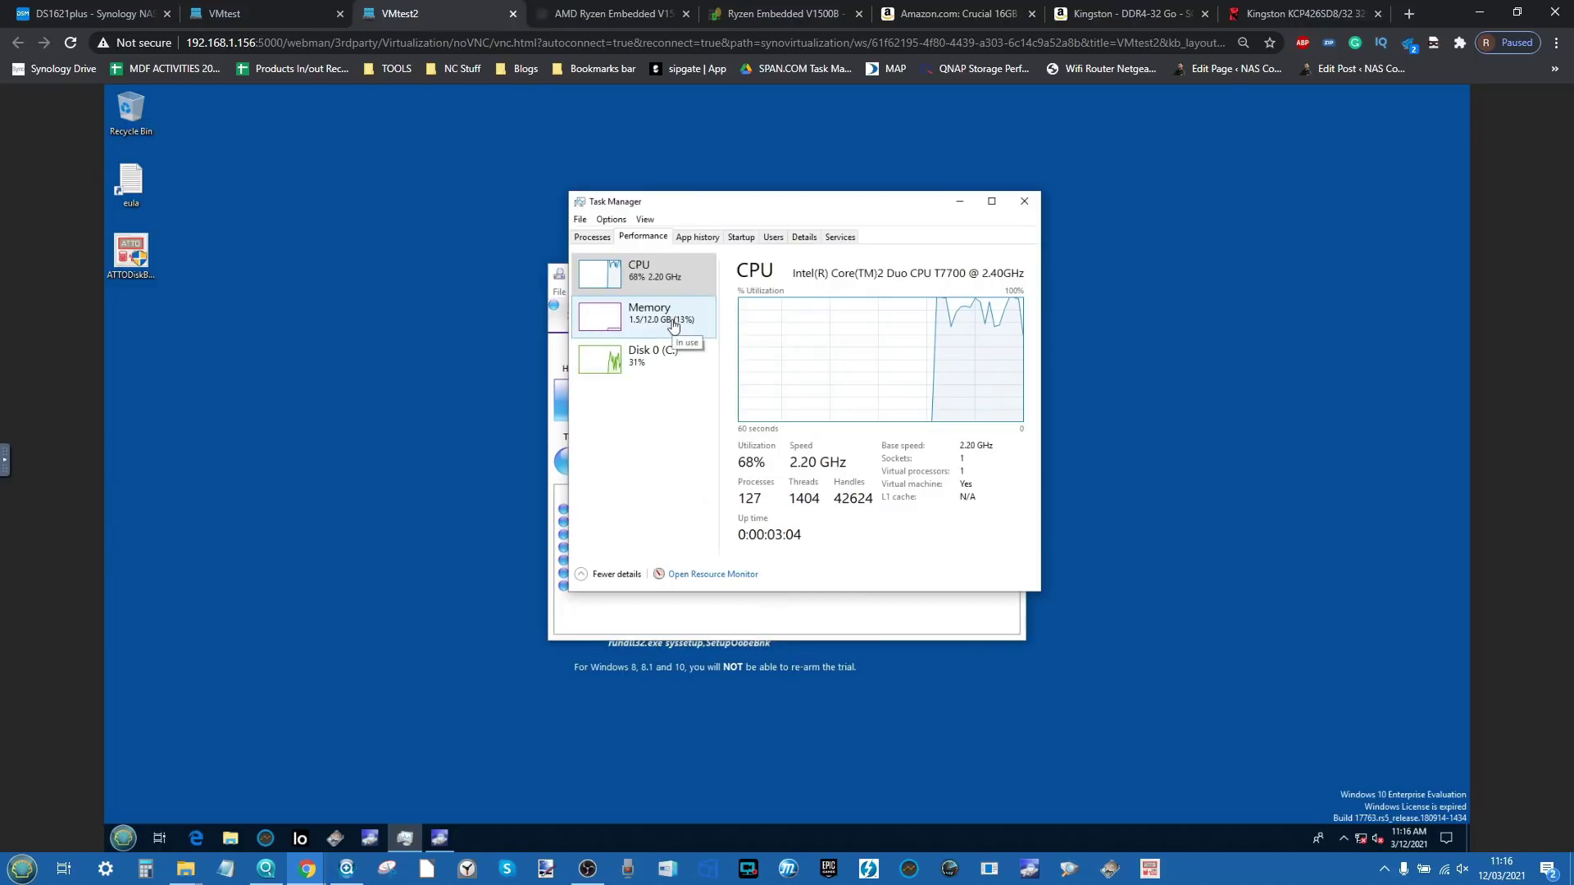
{"action": "left_click", "coordinate": [49, 13]}
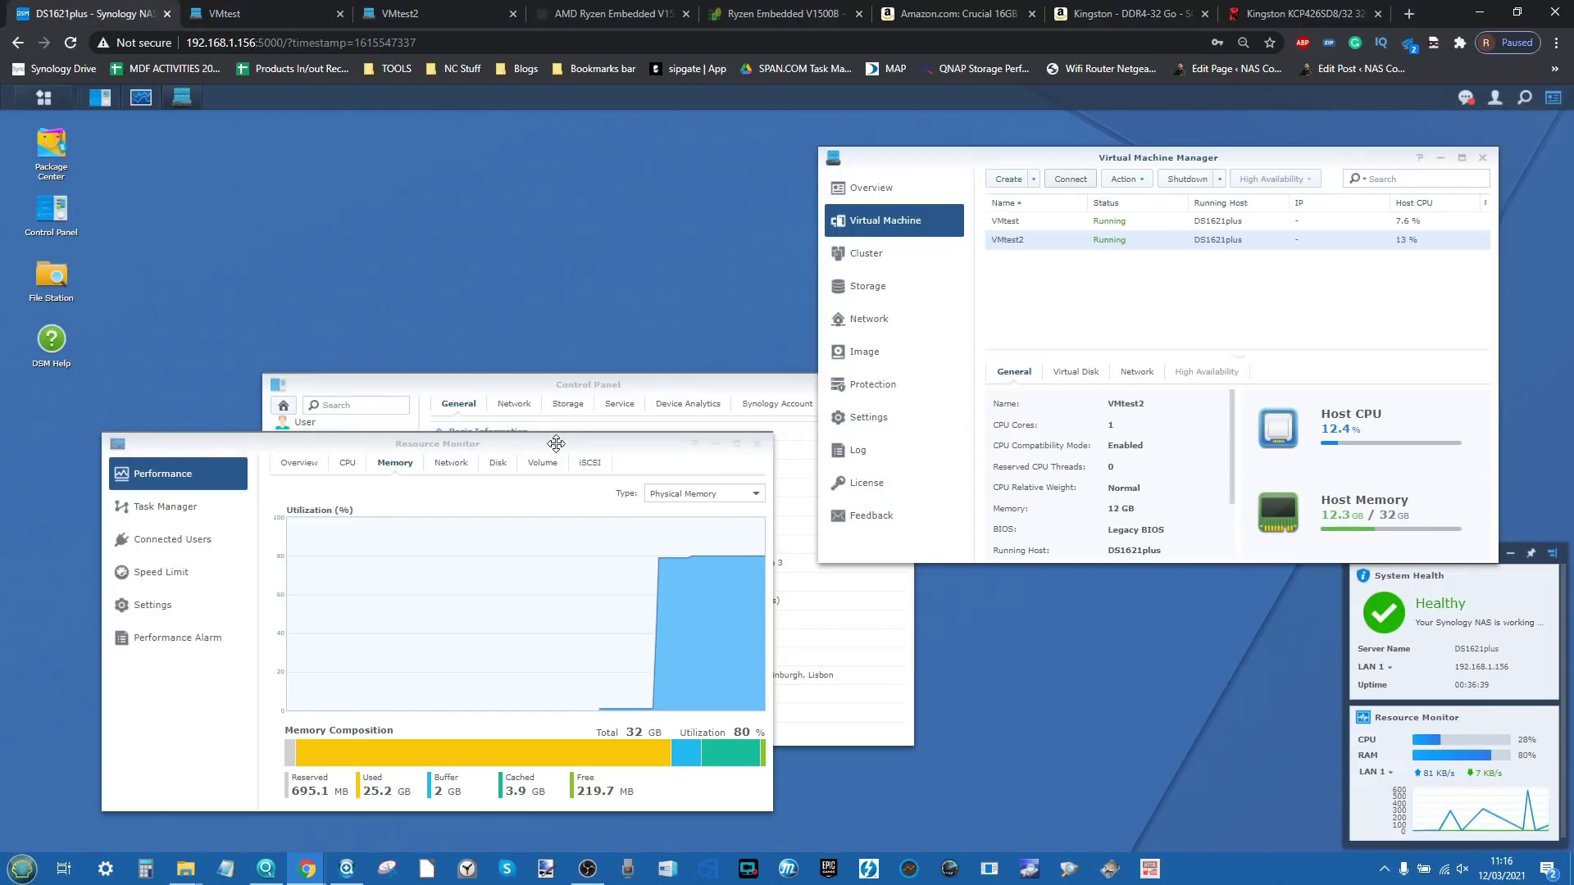
Step: Drag Resource Monitor's memory view into place, showing 80% of 32 GB used
{"action": "left_click_drag", "start_coordinate": [555, 443], "coordinate": [586, 344]}
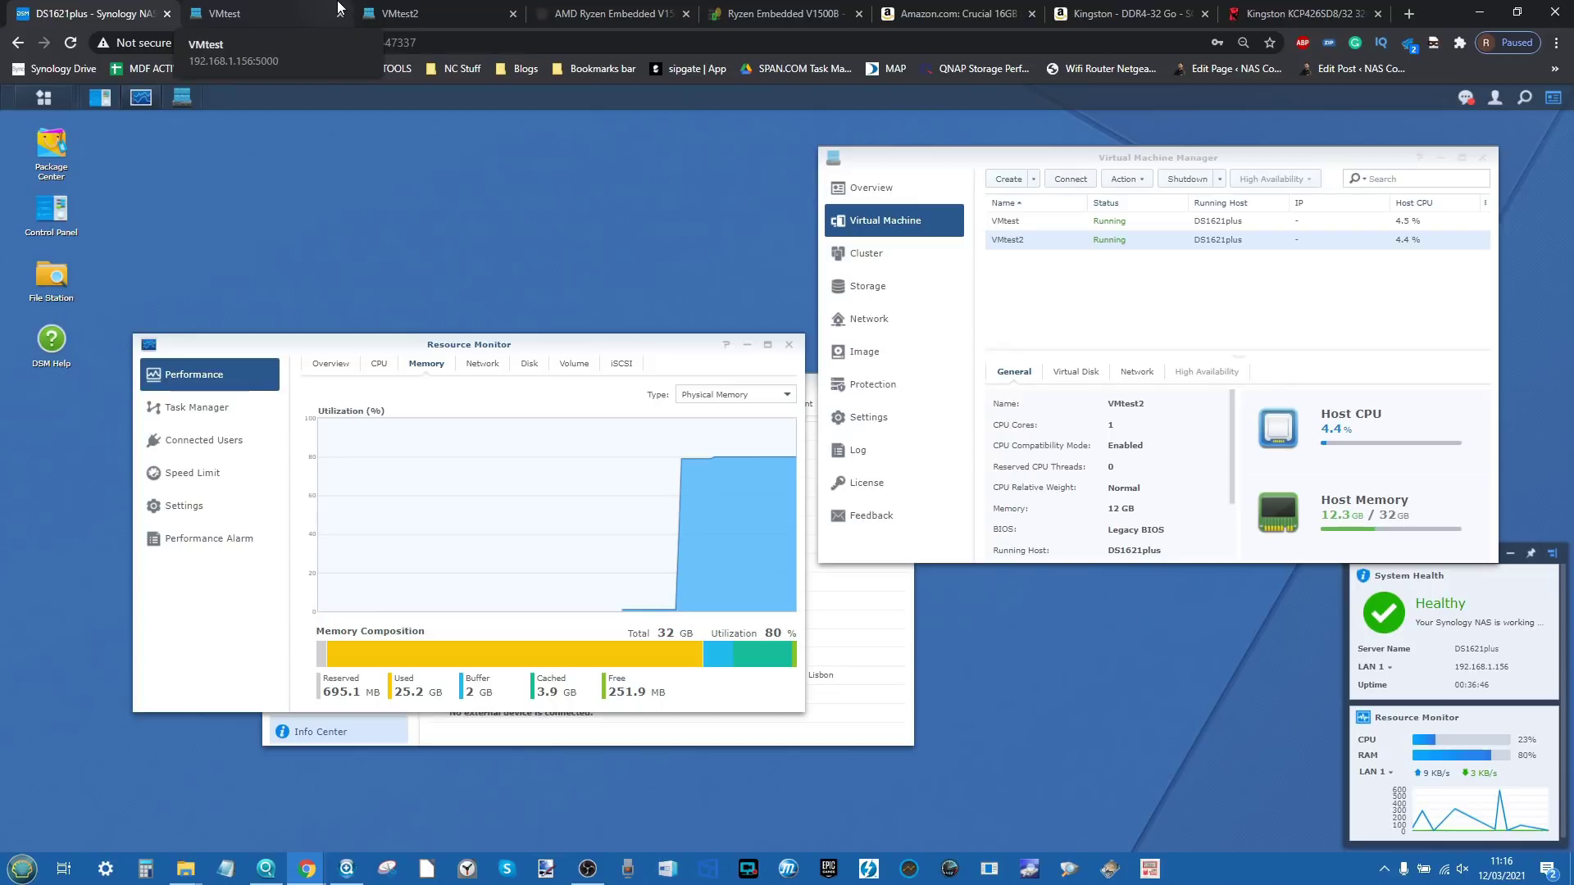
{"action": "left_click_drag", "start_coordinate": [395, 341], "coordinate": [388, 246]}
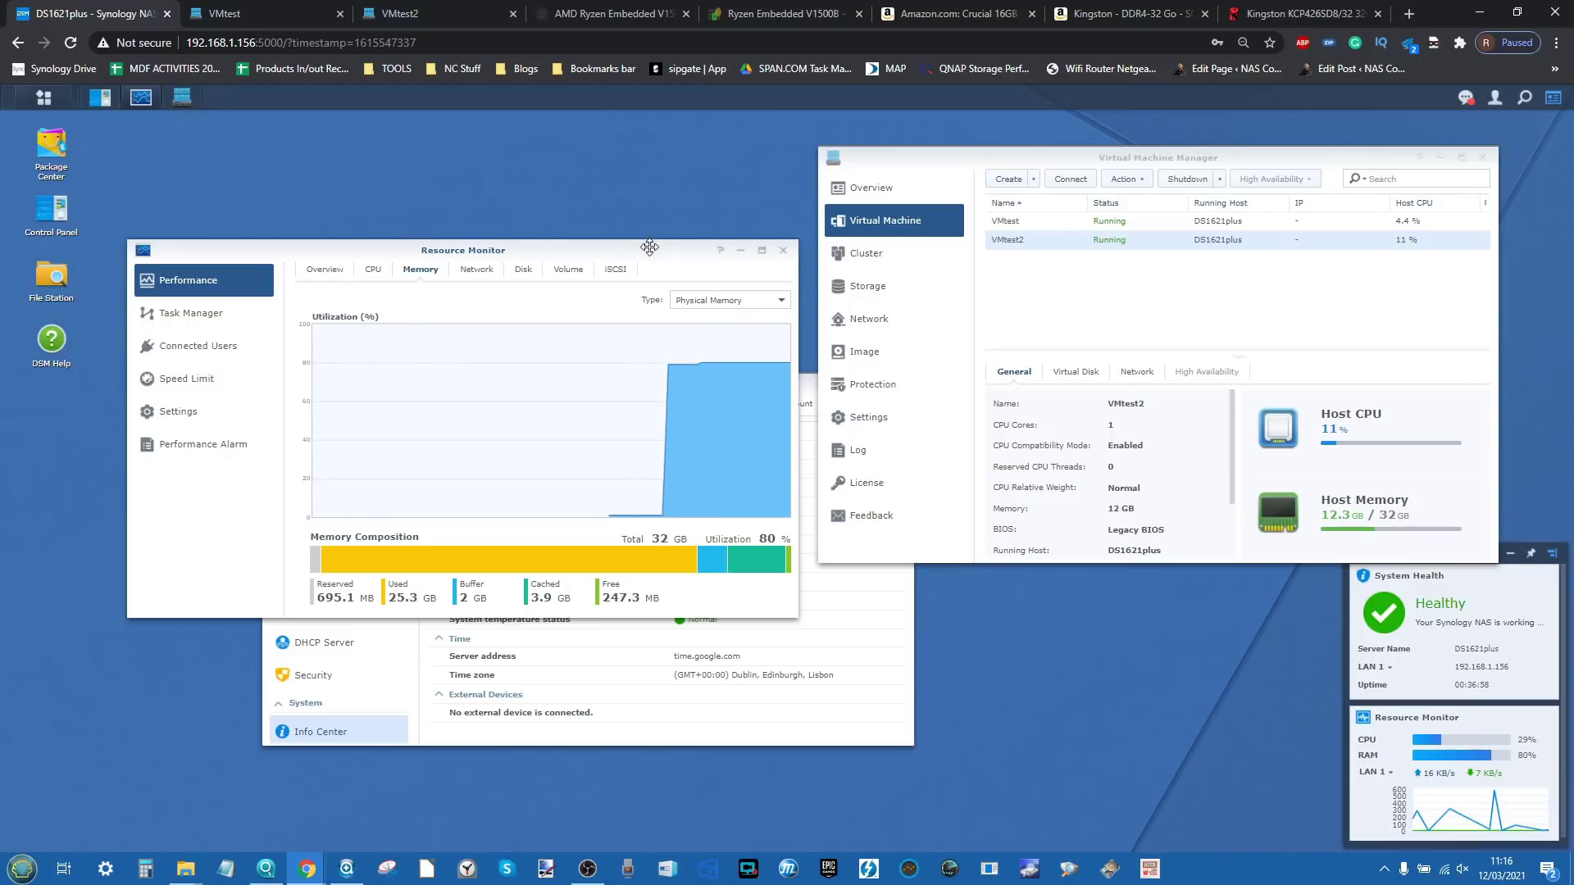
{"action": "left_click_drag", "start_coordinate": [650, 246], "coordinate": [673, 247]}
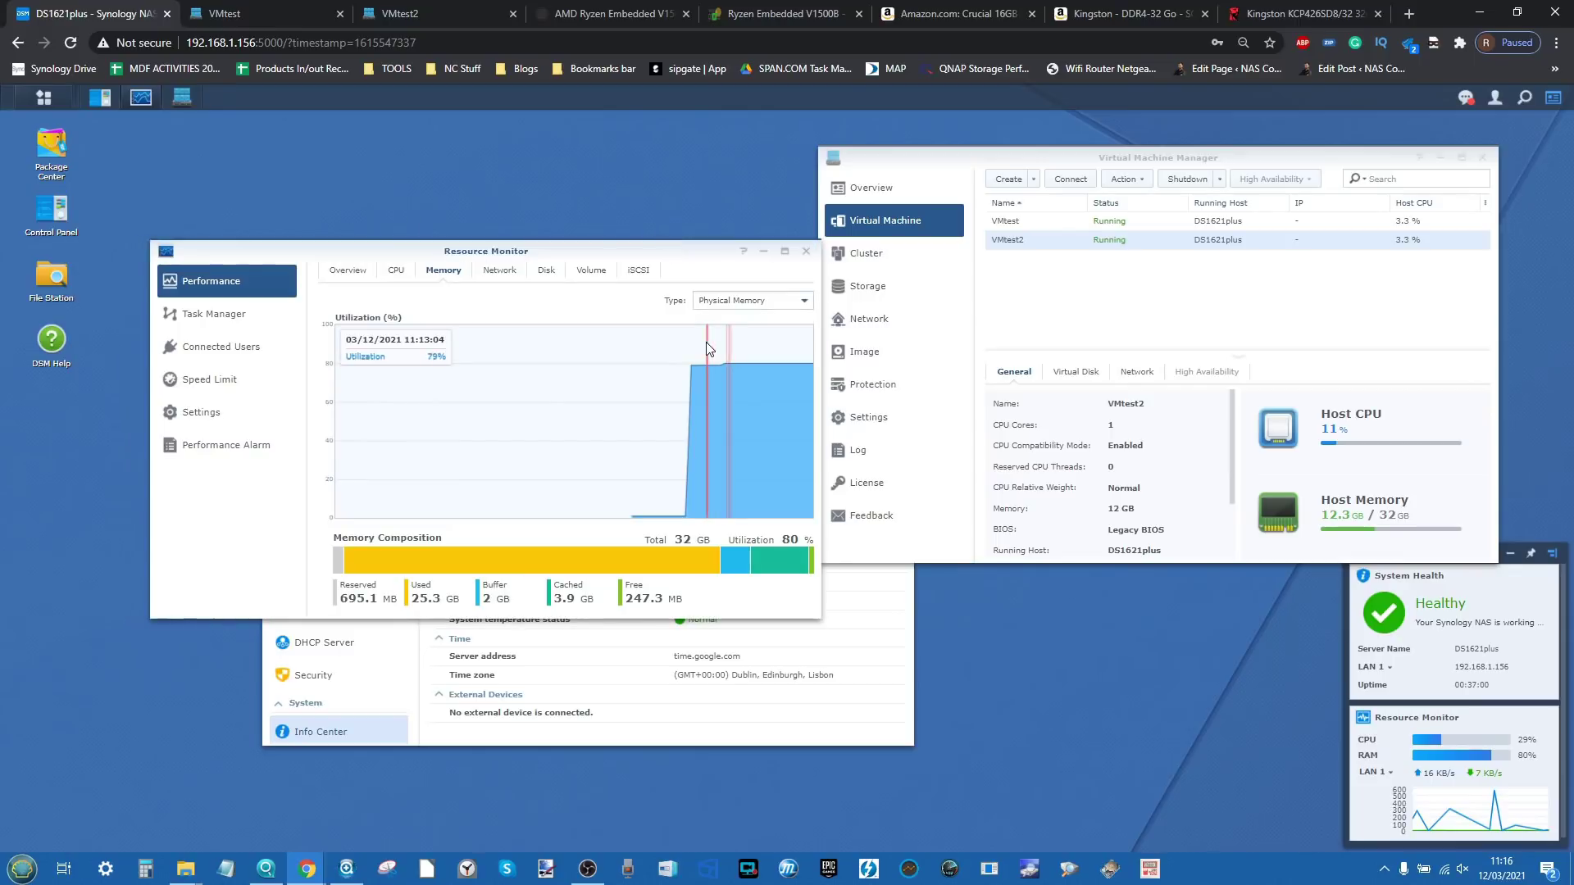
Step: Shut down Windows in the VMtest console from its Start menu
{"action": "left_click", "coordinate": [234, 8]}
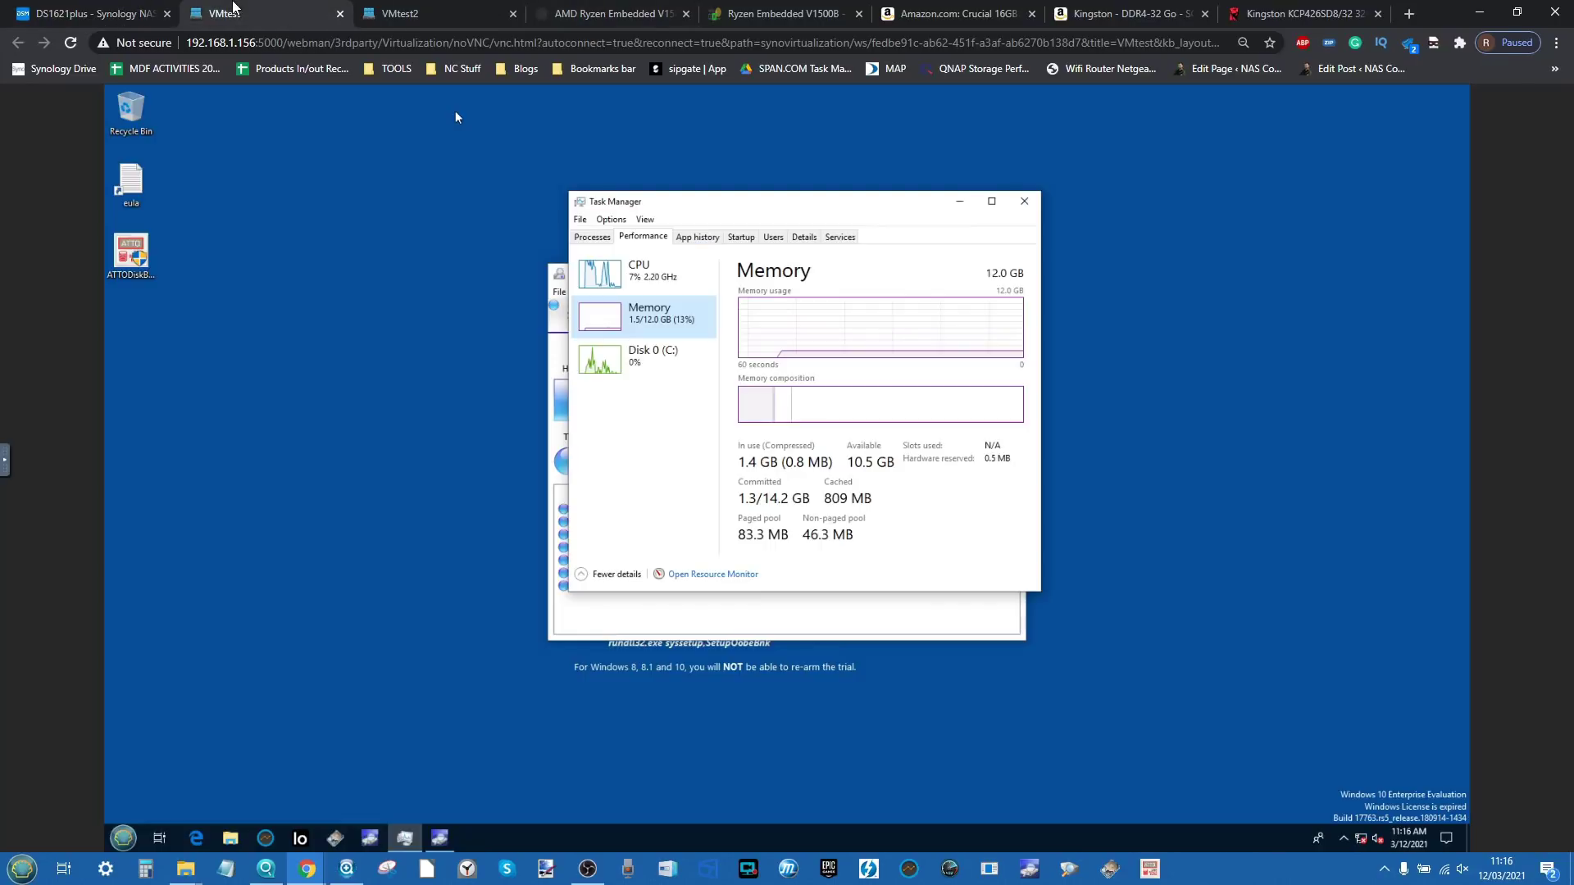
{"action": "left_click", "coordinate": [123, 837]}
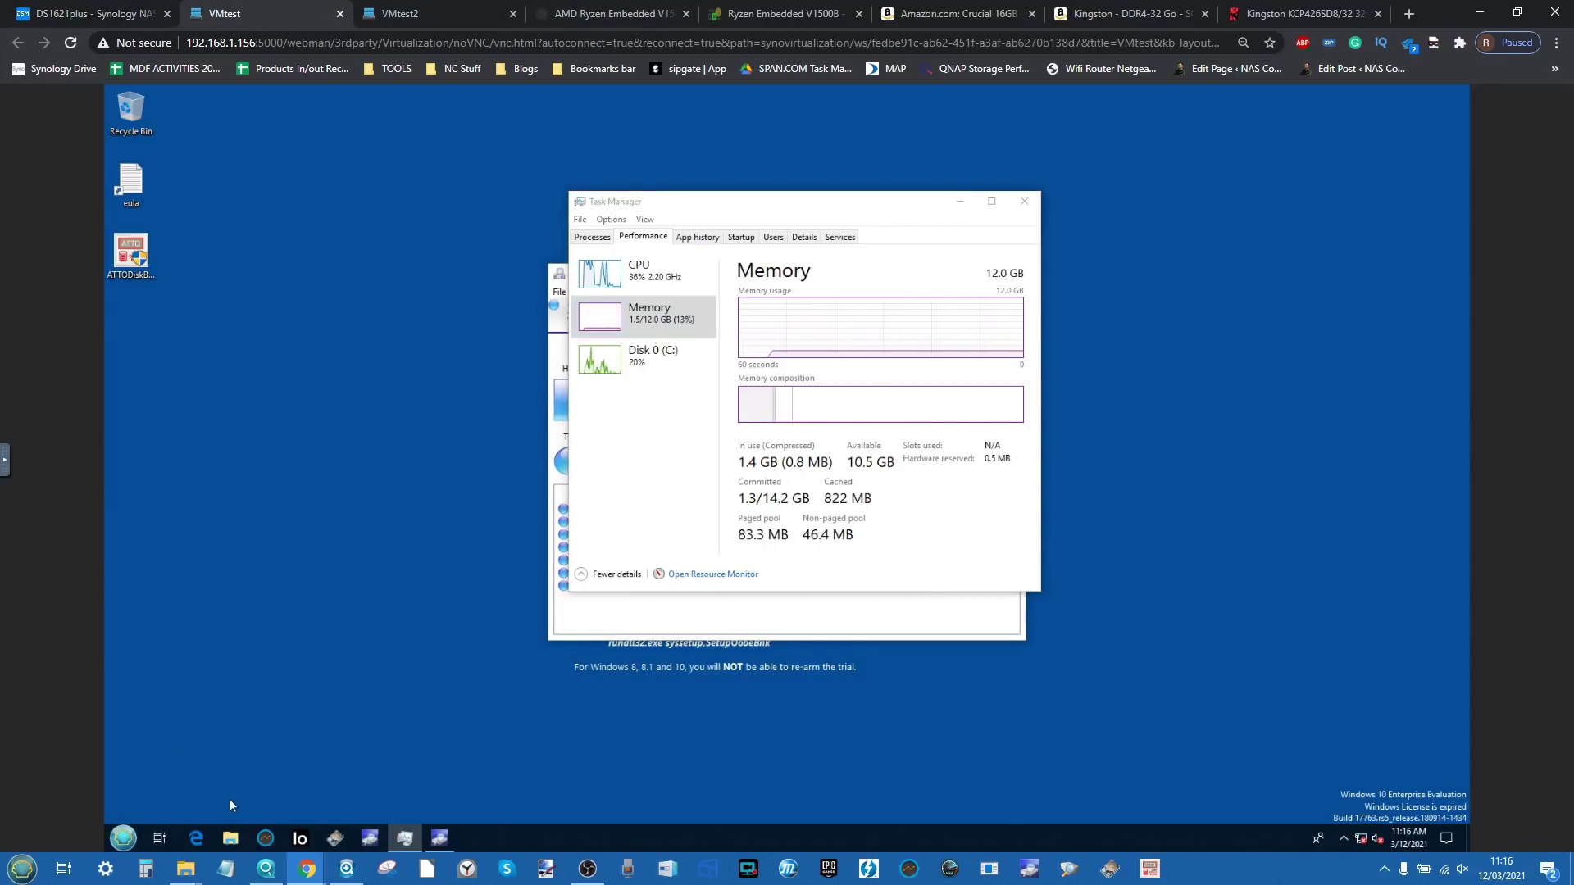
{"action": "left_click", "coordinate": [303, 808]}
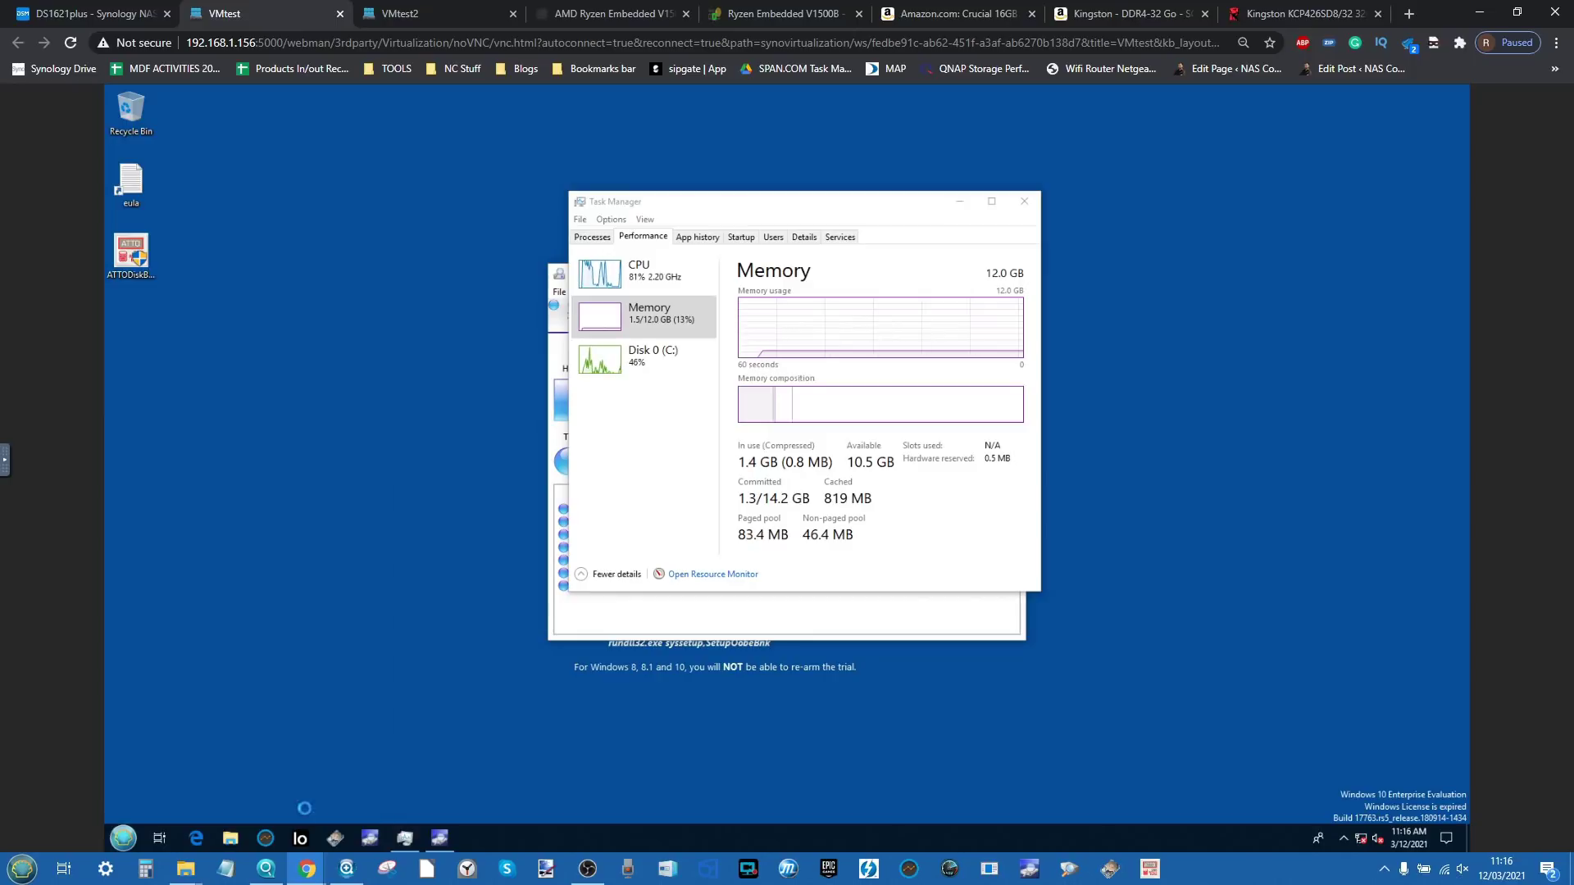
Step: Shut down Windows in VMtest2 as well, then go back to the DS1621plus DSM tab
{"action": "left_click", "coordinate": [390, 13]}
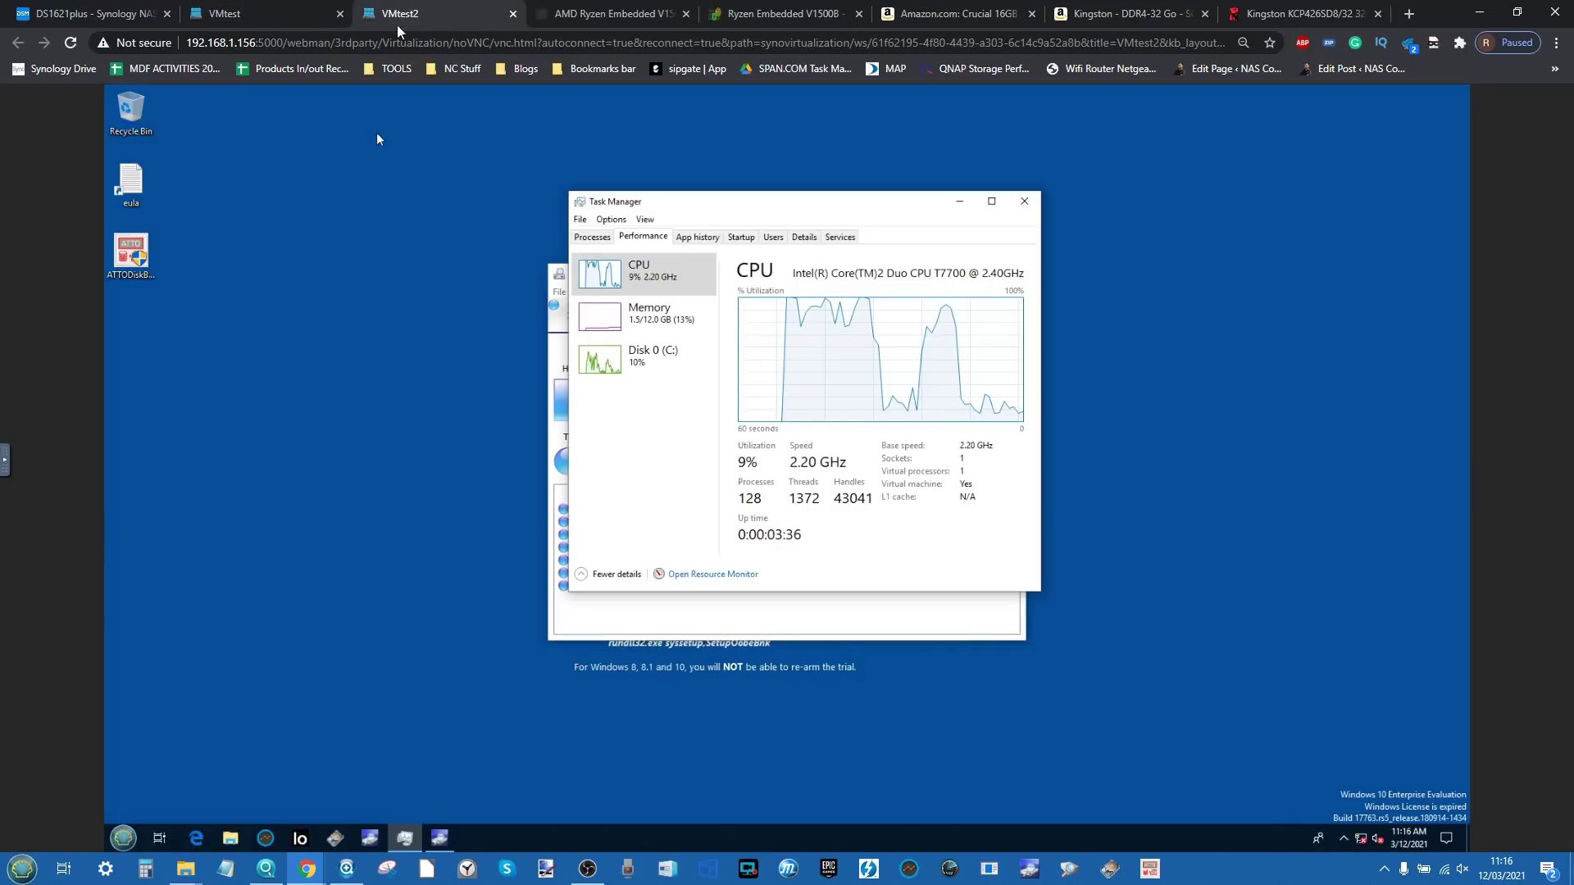
{"action": "left_click", "coordinate": [236, 805]}
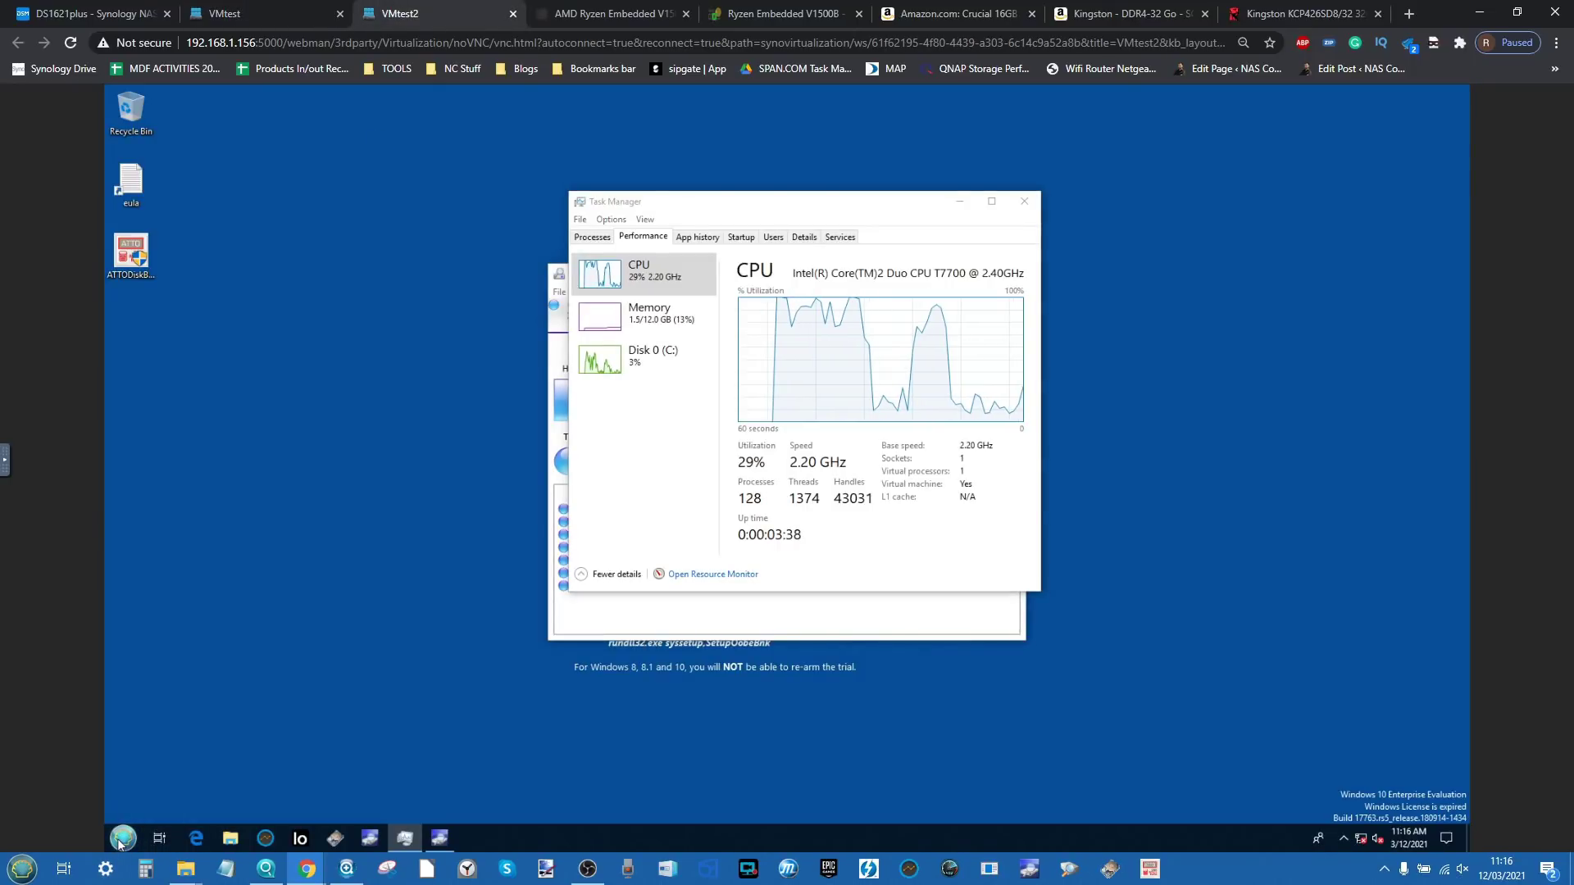
{"action": "left_click", "coordinate": [123, 837]}
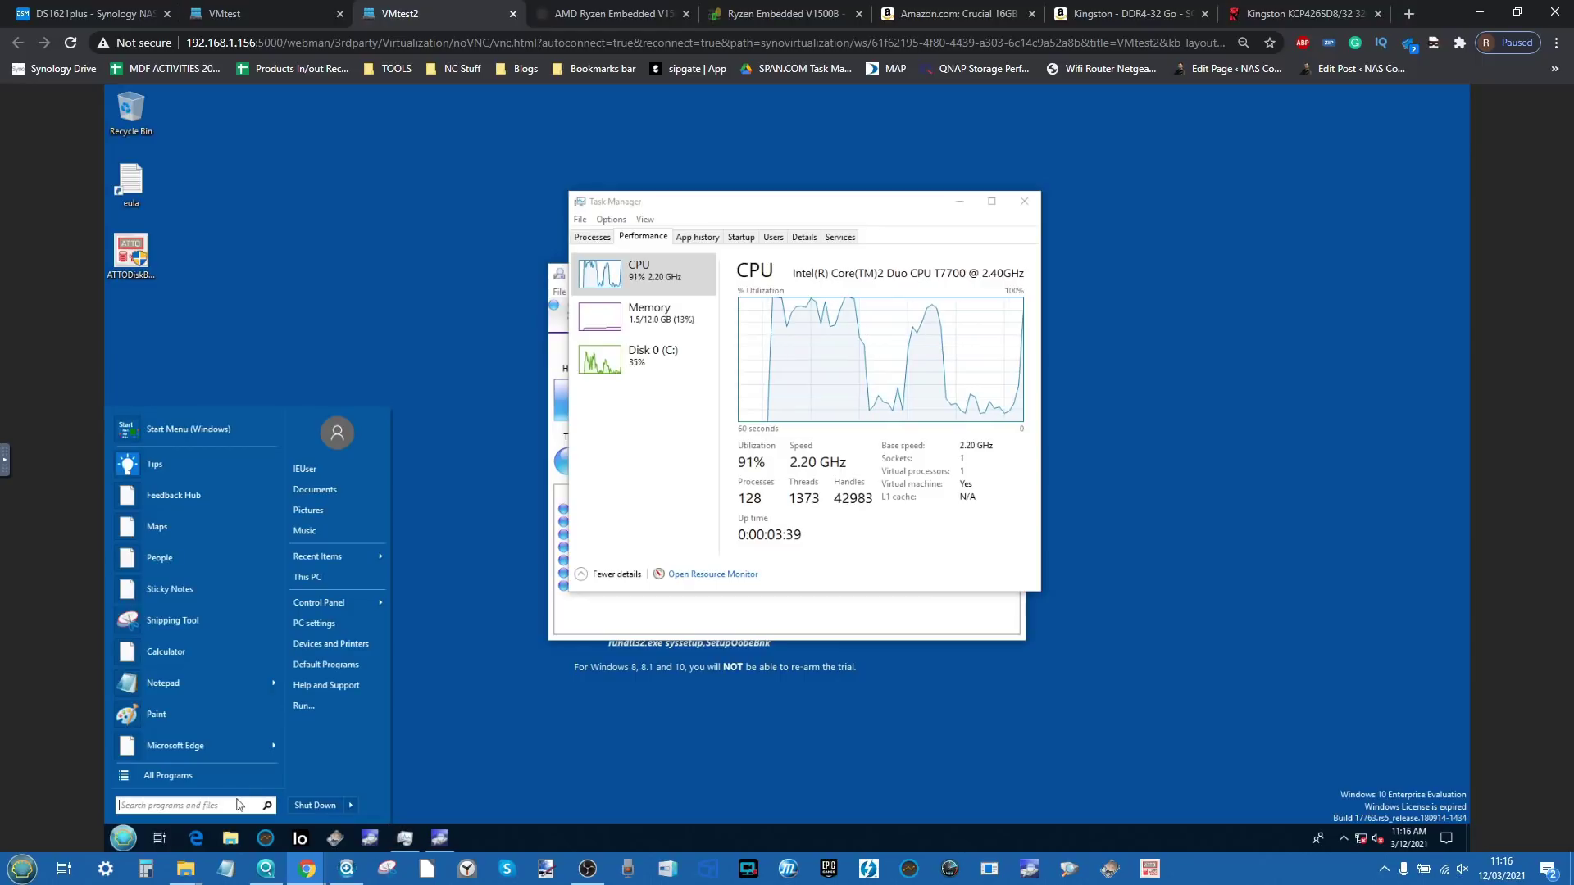
{"action": "left_click", "coordinate": [316, 809]}
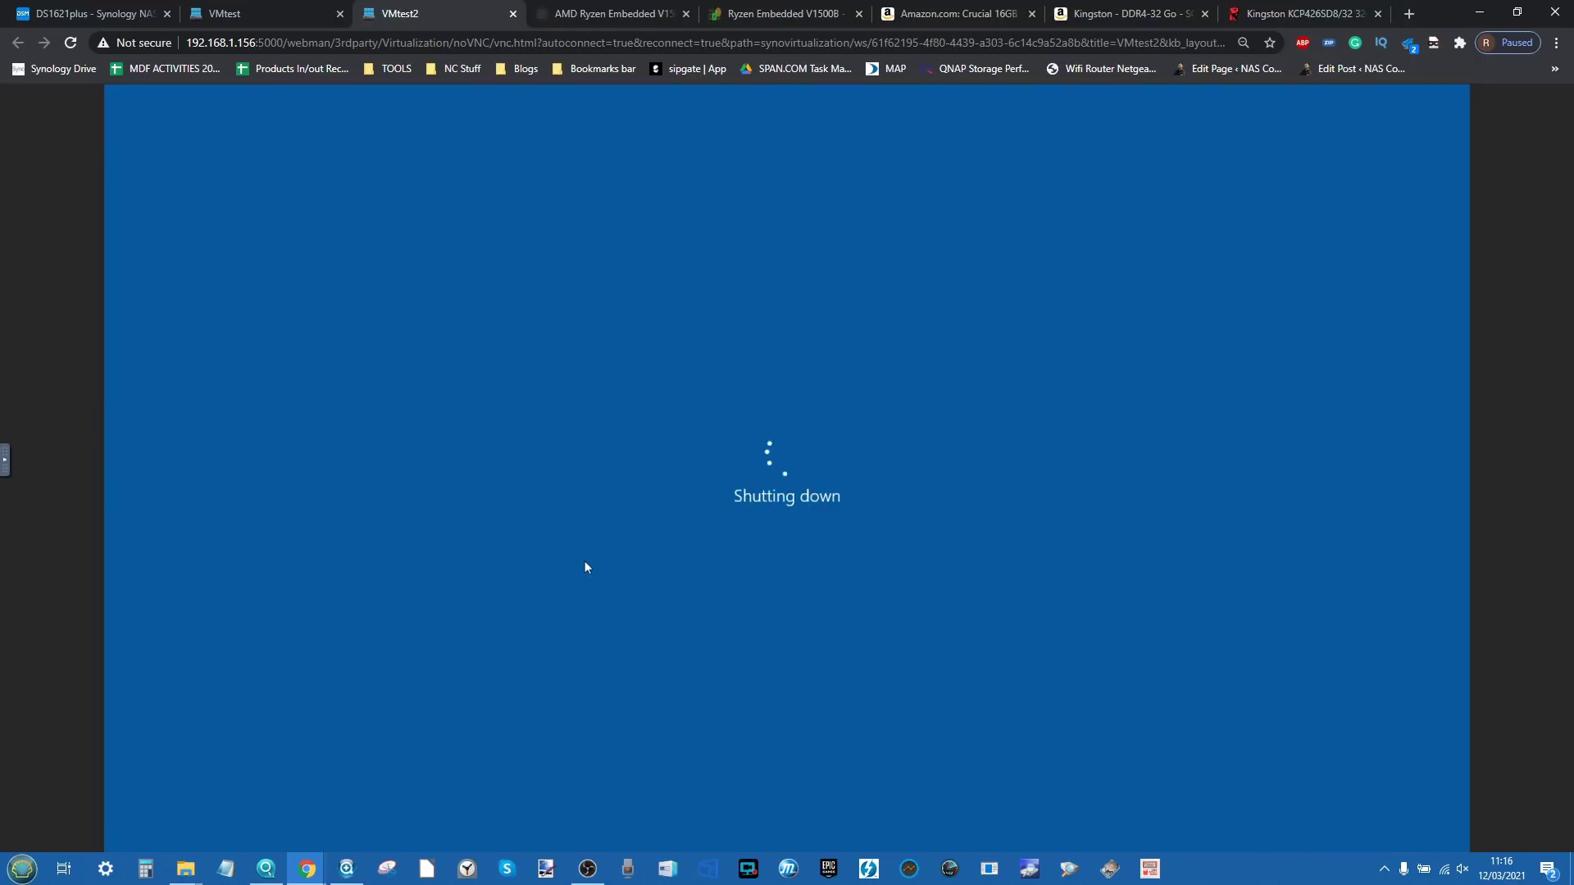
{"action": "left_click", "coordinate": [123, 12]}
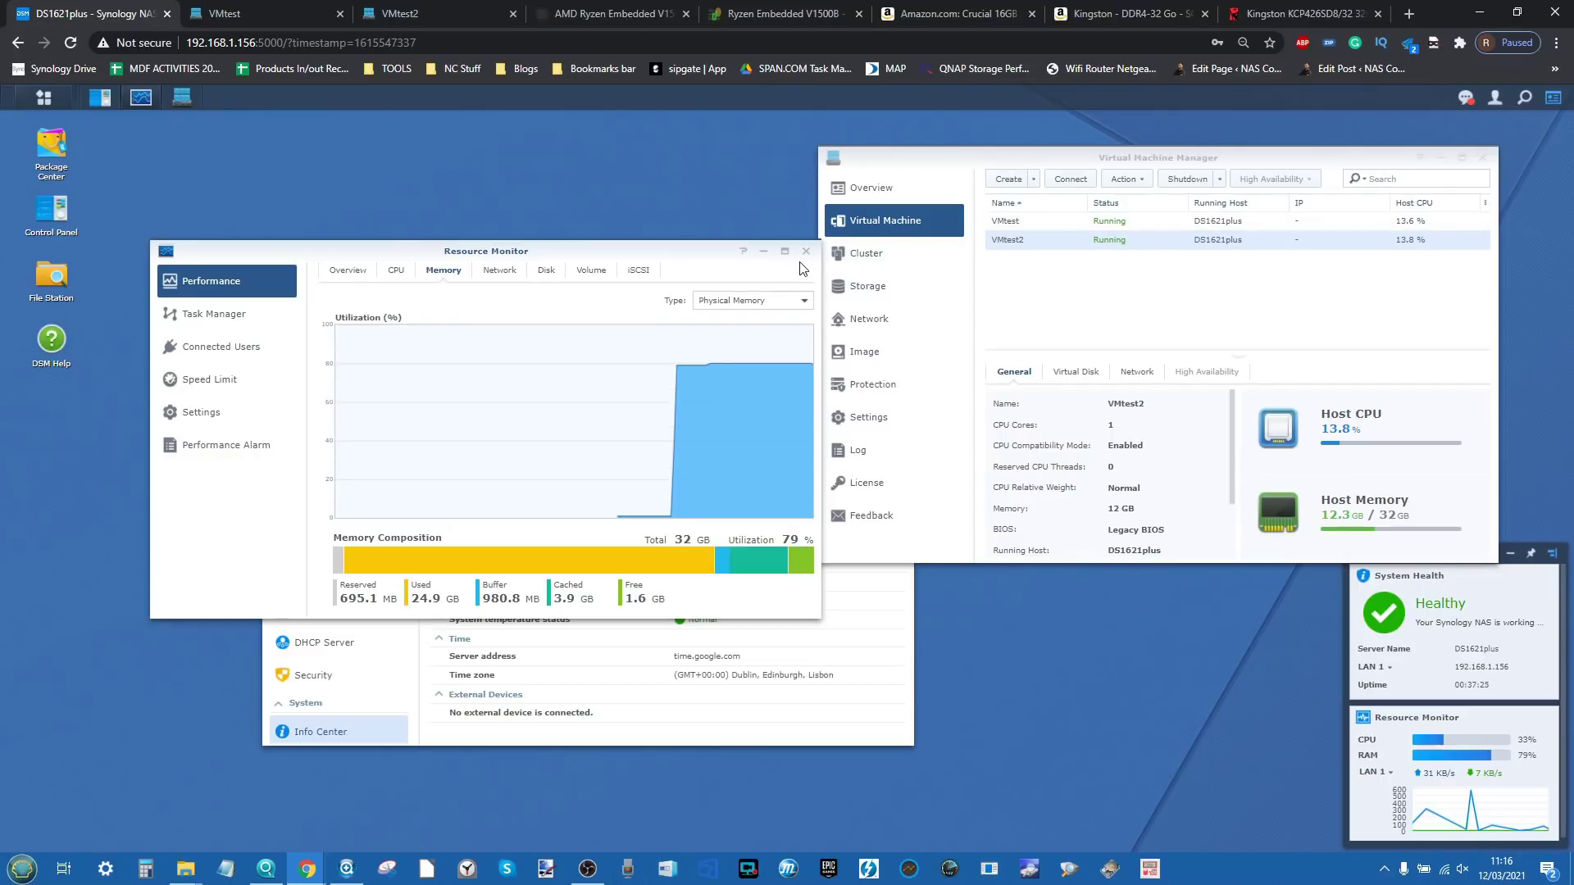
Step: Confirm VMtest and VMtest2 both read Powered off, then close Virtual Machine Manager
{"action": "left_click", "coordinate": [1225, 280]}
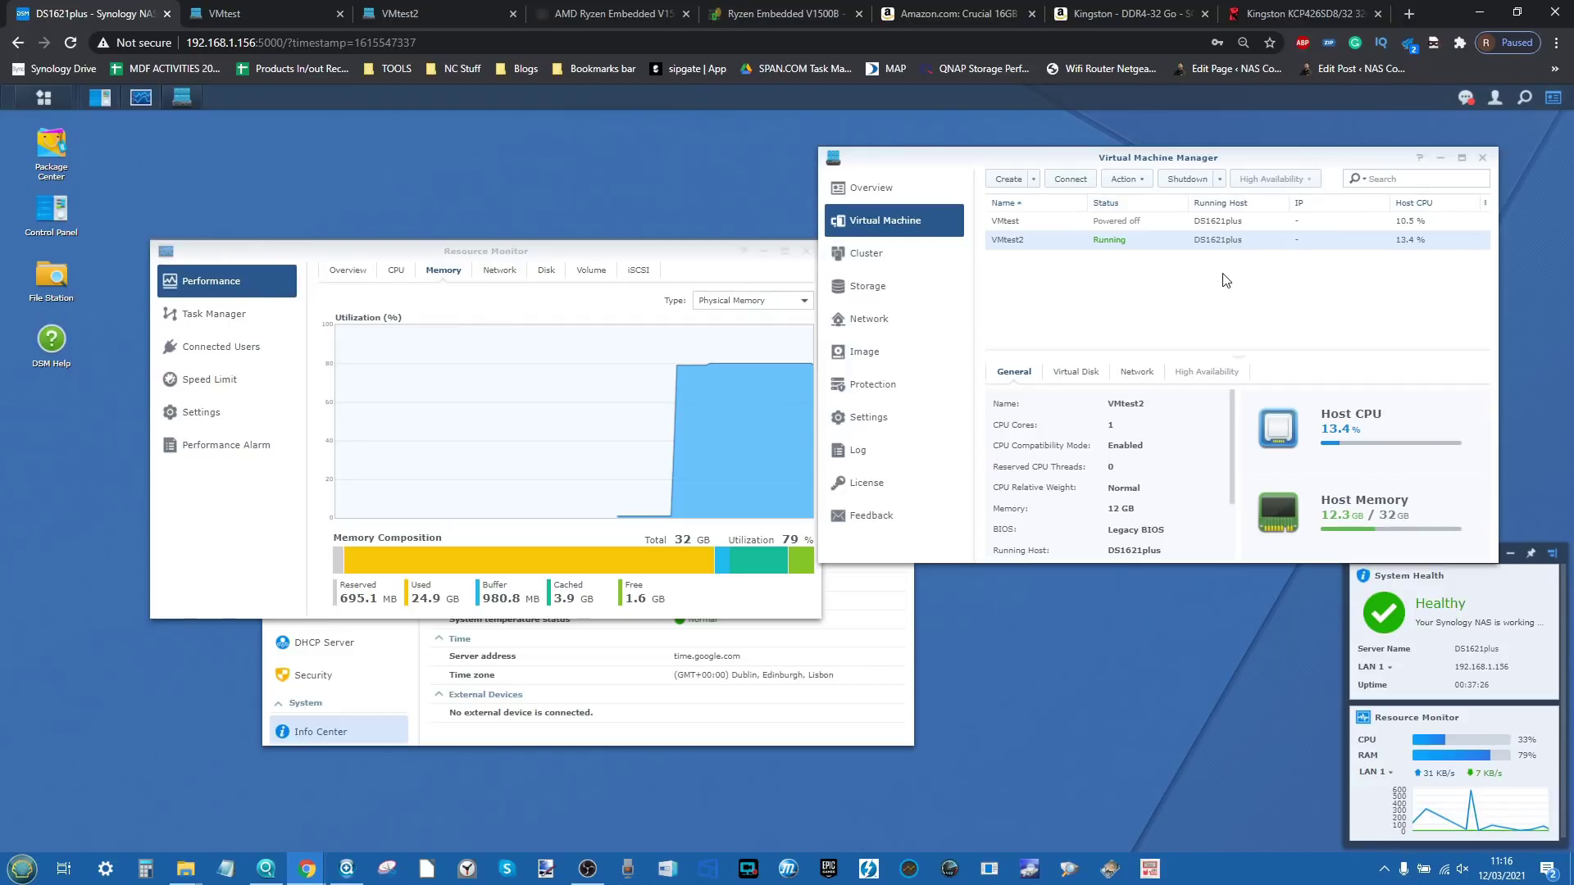
{"action": "left_click", "coordinate": [1193, 221]}
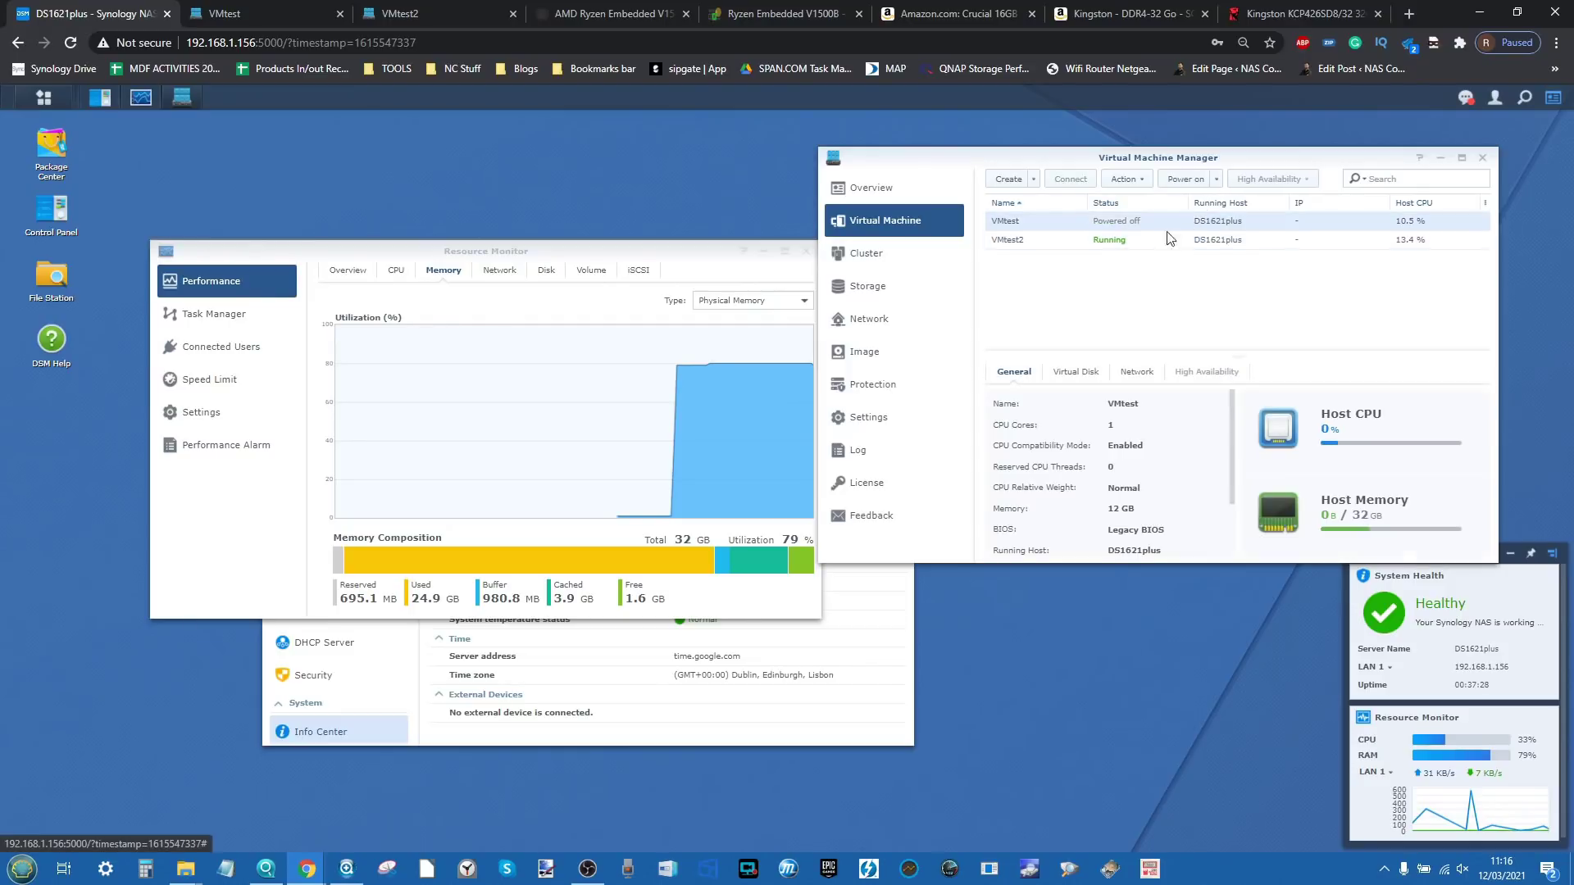
{"action": "left_click", "coordinate": [1139, 241]}
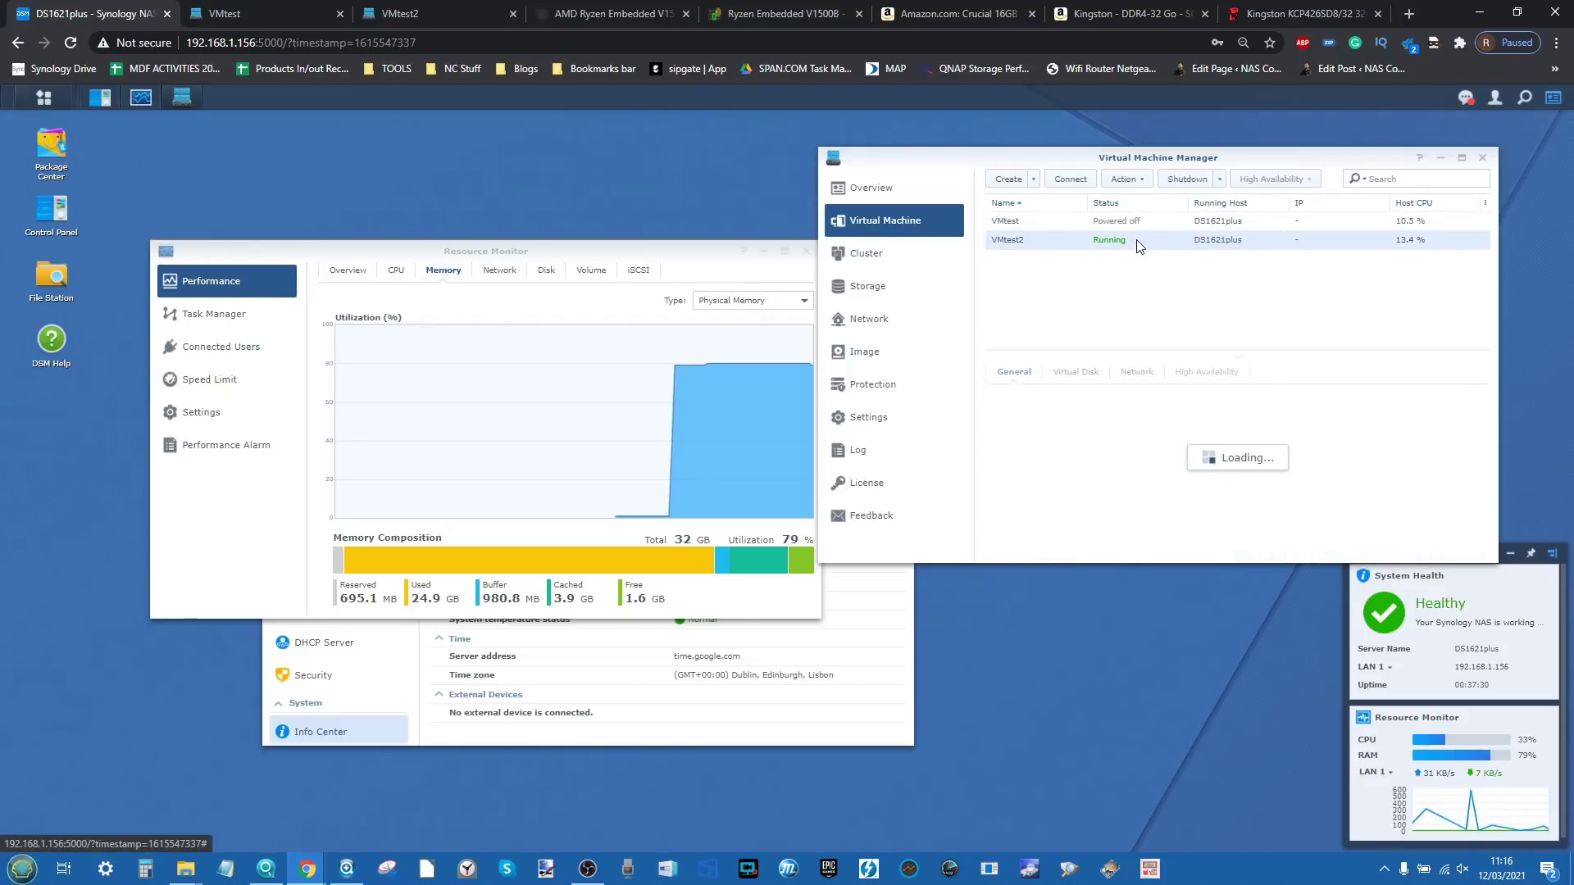
{"action": "left_click", "coordinate": [450, 10]}
{"action": "left_click", "coordinate": [90, 14]}
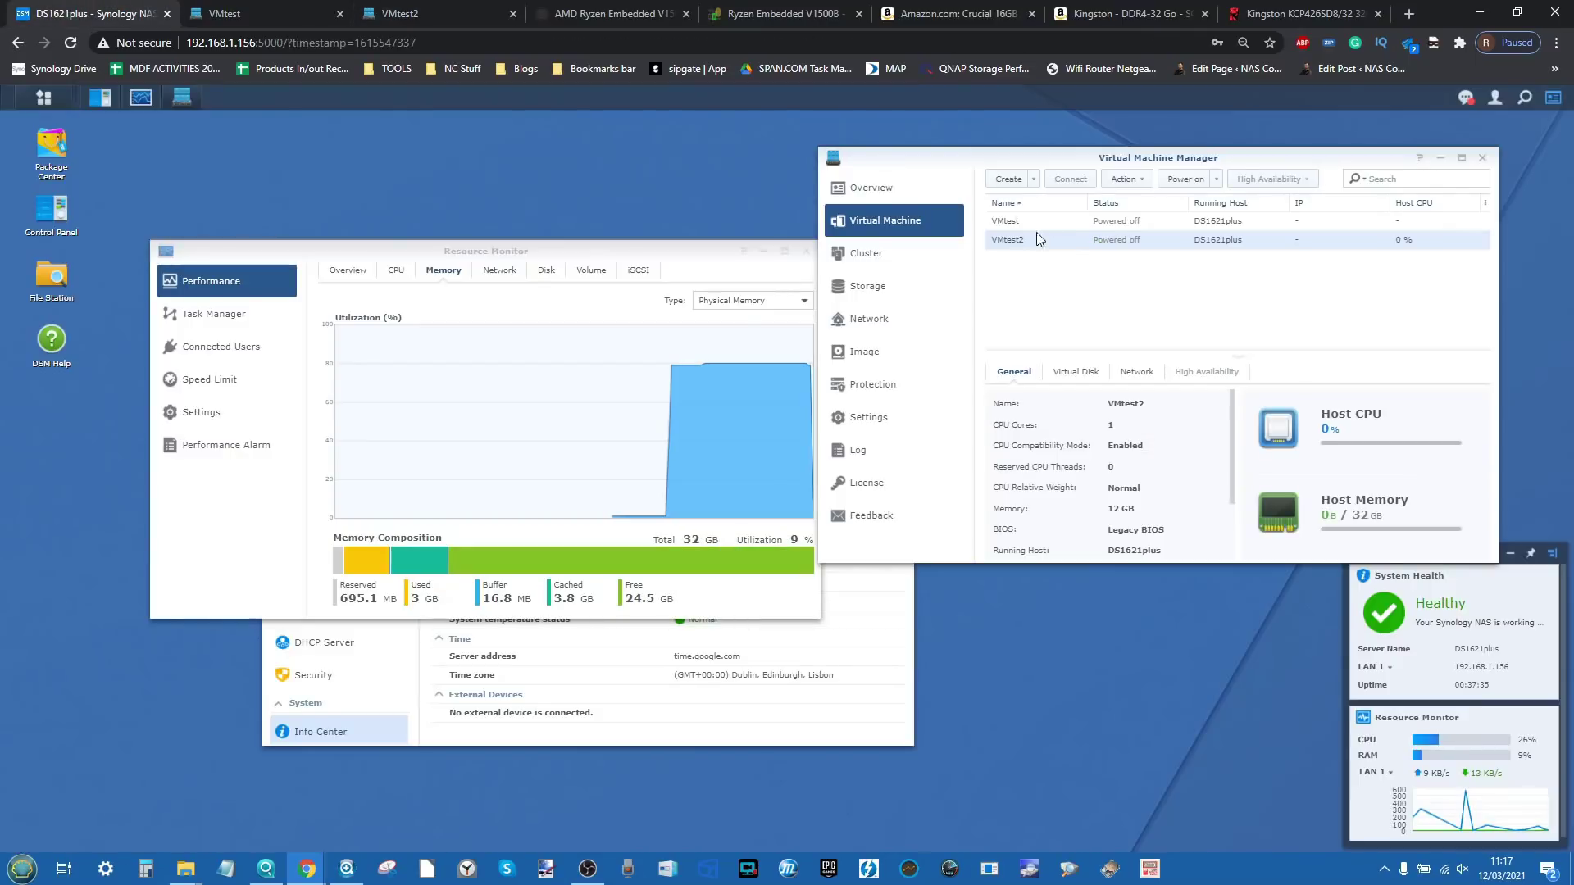
{"action": "left_click", "coordinate": [1482, 157]}
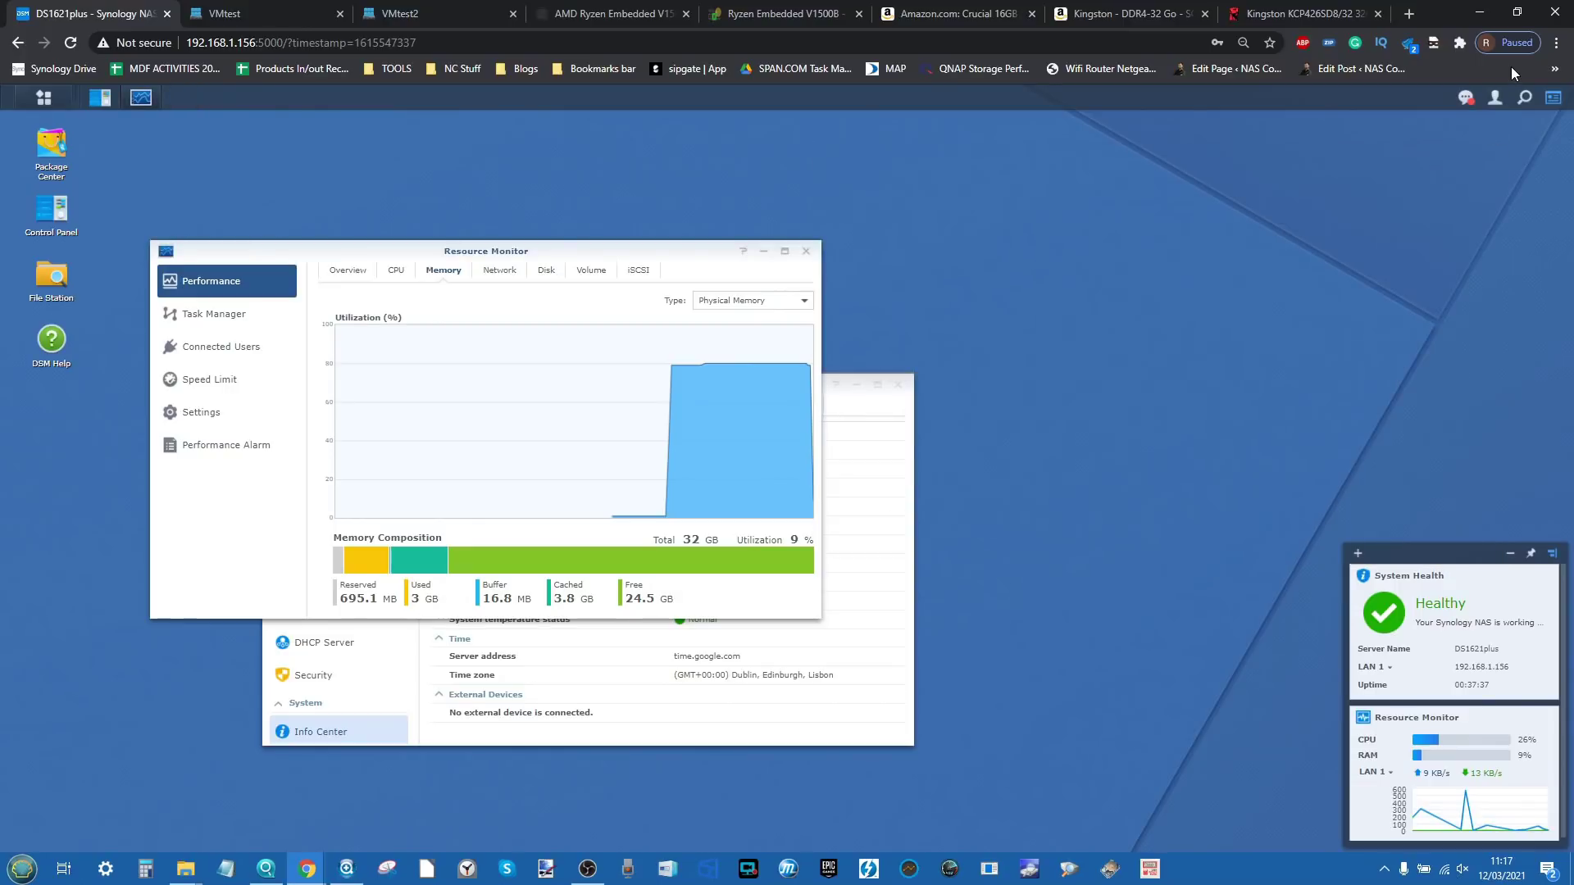
Step: Shut down the DS1621plus NAS from the admin account menu and confirm with Yes
{"action": "left_click", "coordinate": [1494, 96]}
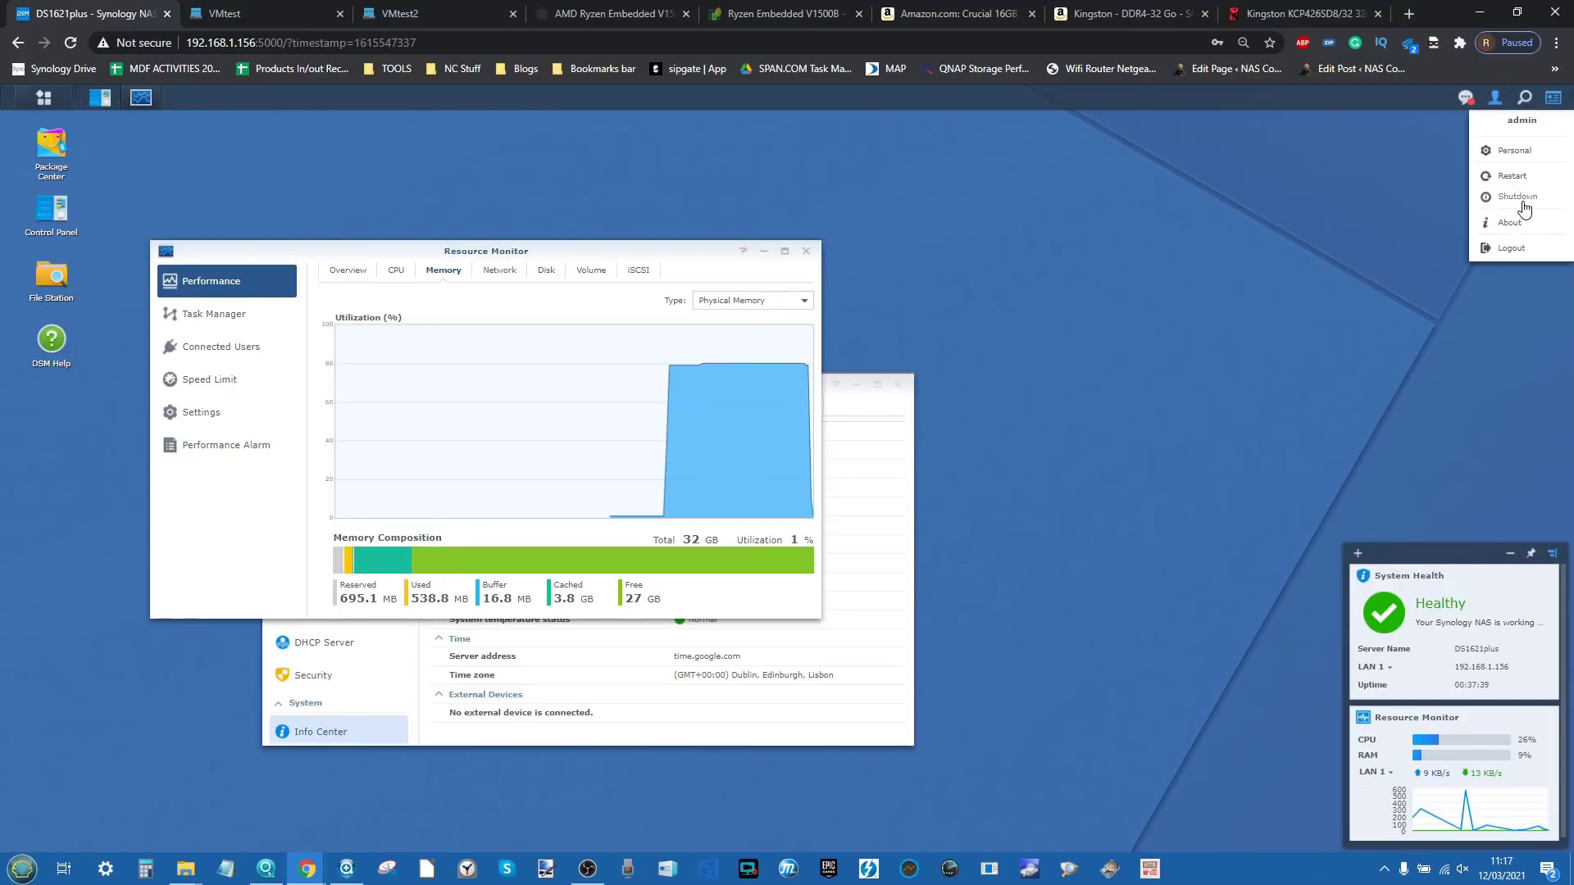
{"action": "left_click", "coordinate": [1518, 196]}
{"action": "left_click", "coordinate": [801, 491]}
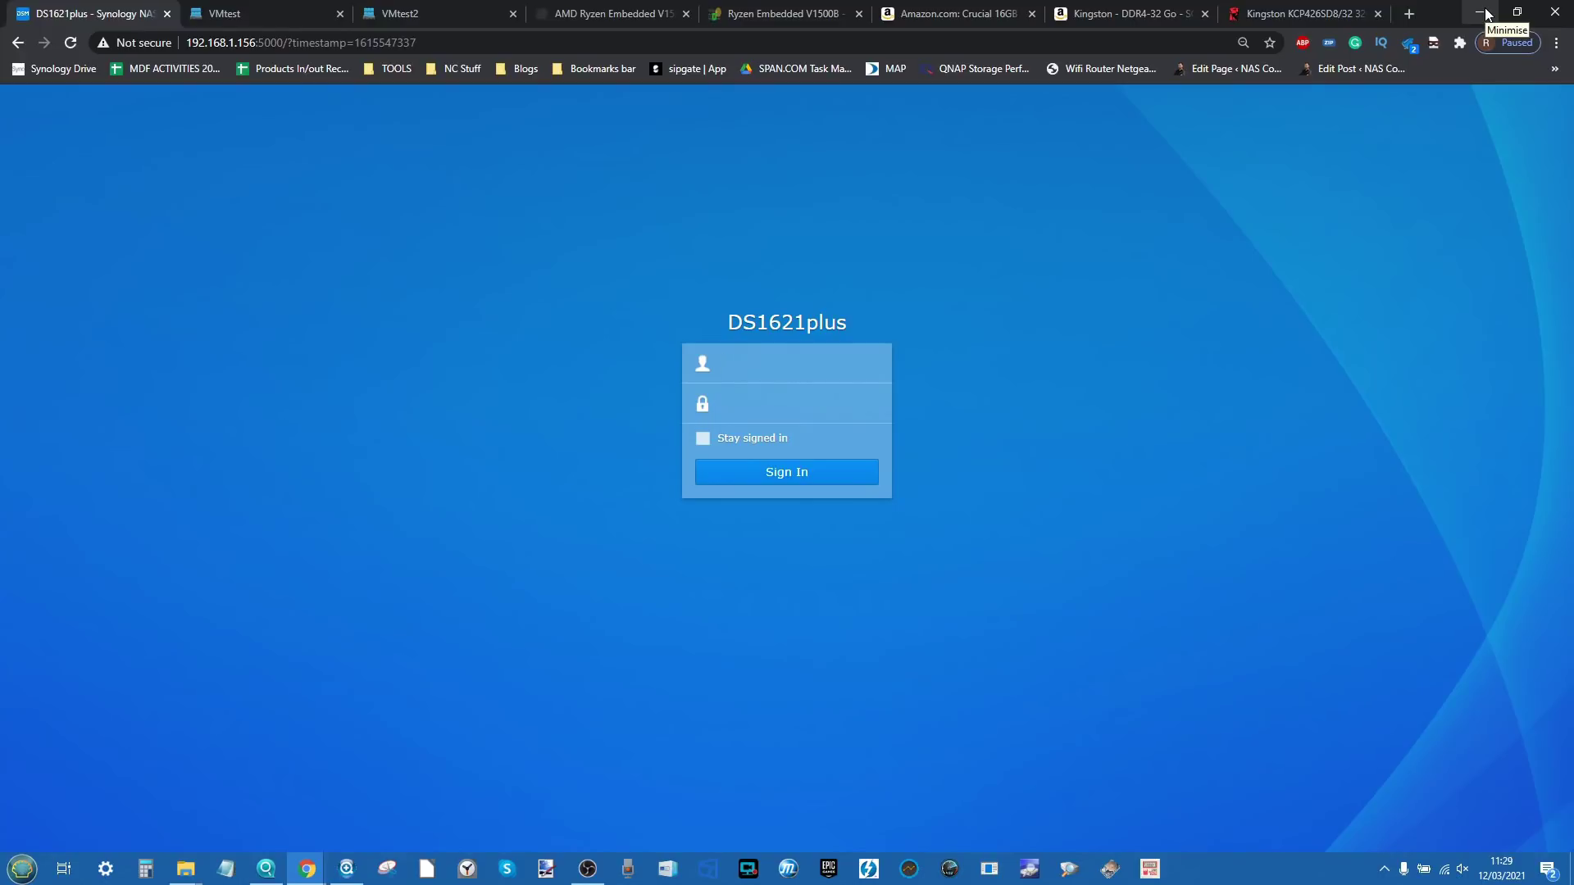
Step: Sign back in to DSM as admin and check installed memory in Control Panel's Info Center
{"action": "type", "text": "admin"}
{"action": "key", "text": "Tab"}
{"action": "key", "text": "Return"}
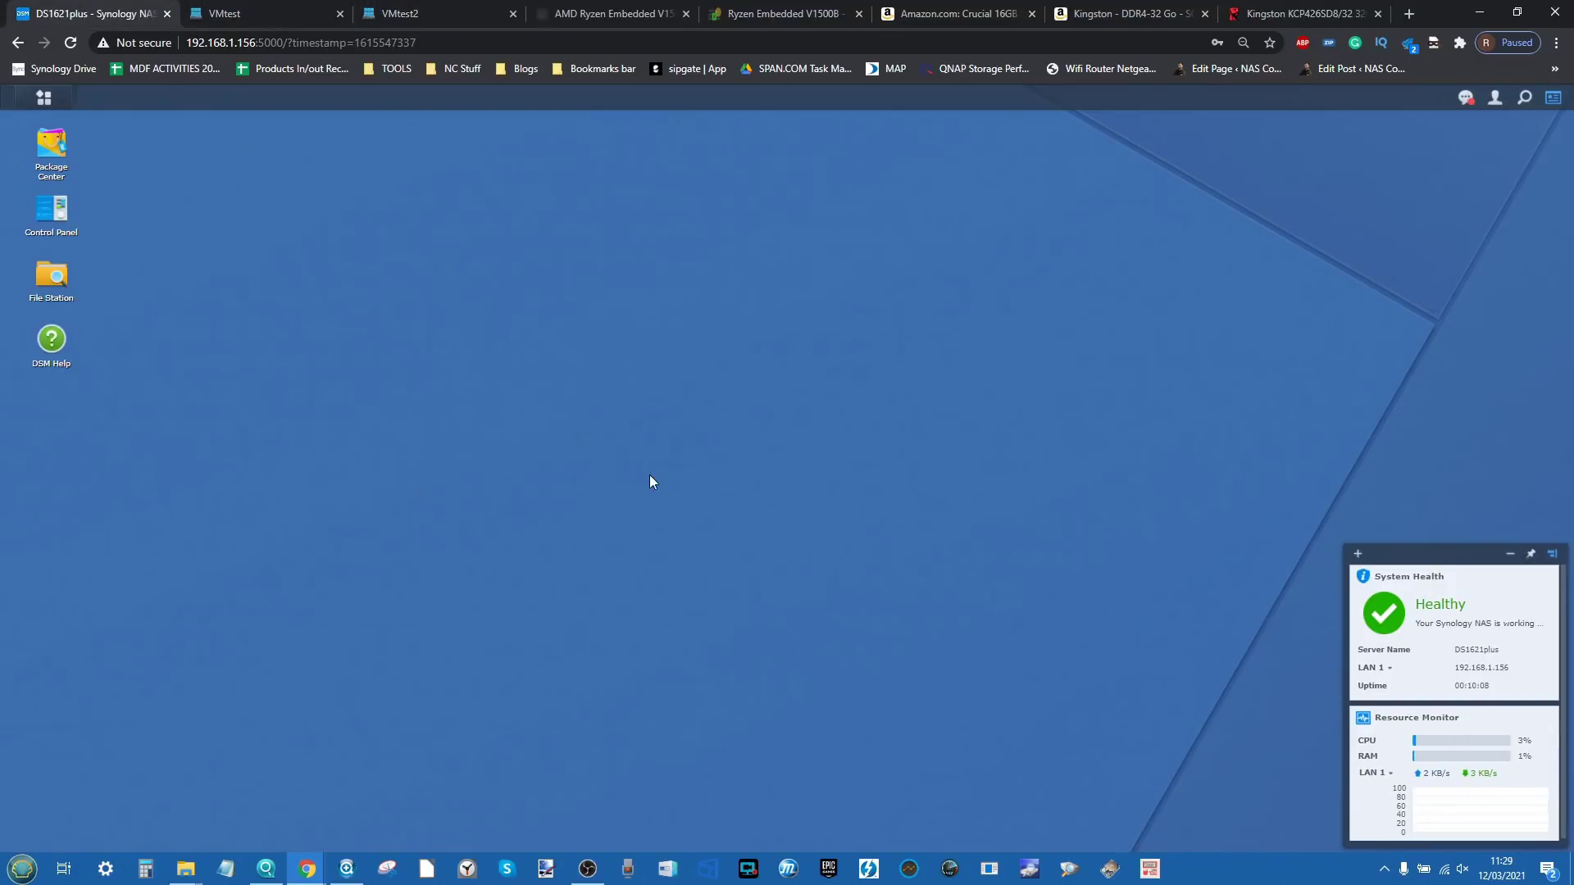
{"action": "double_click", "coordinate": [51, 210]}
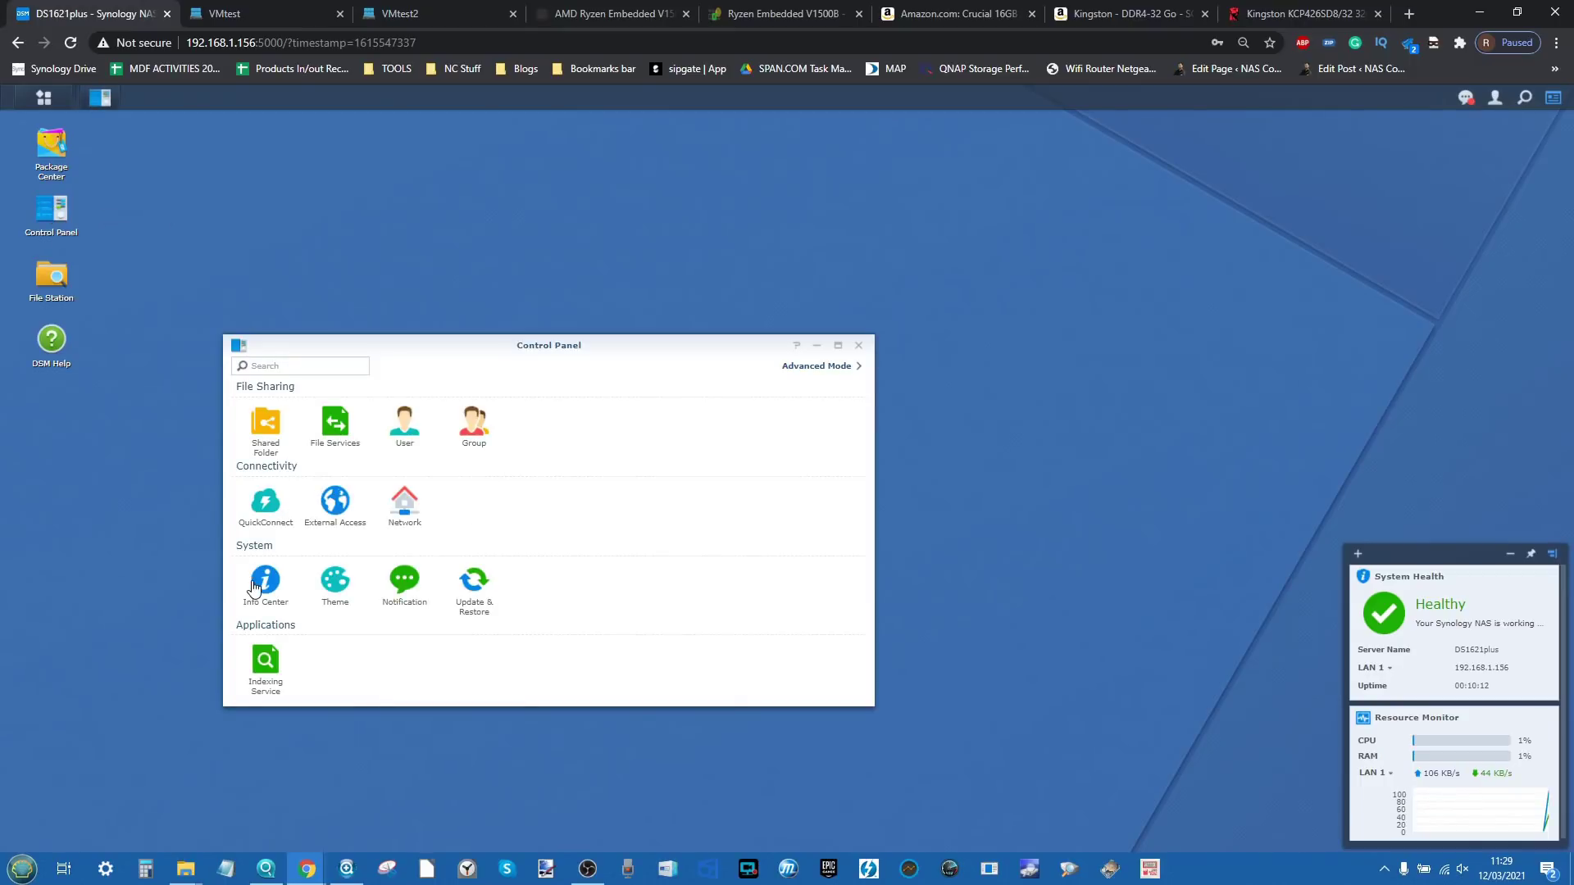
{"action": "left_click", "coordinate": [256, 585]}
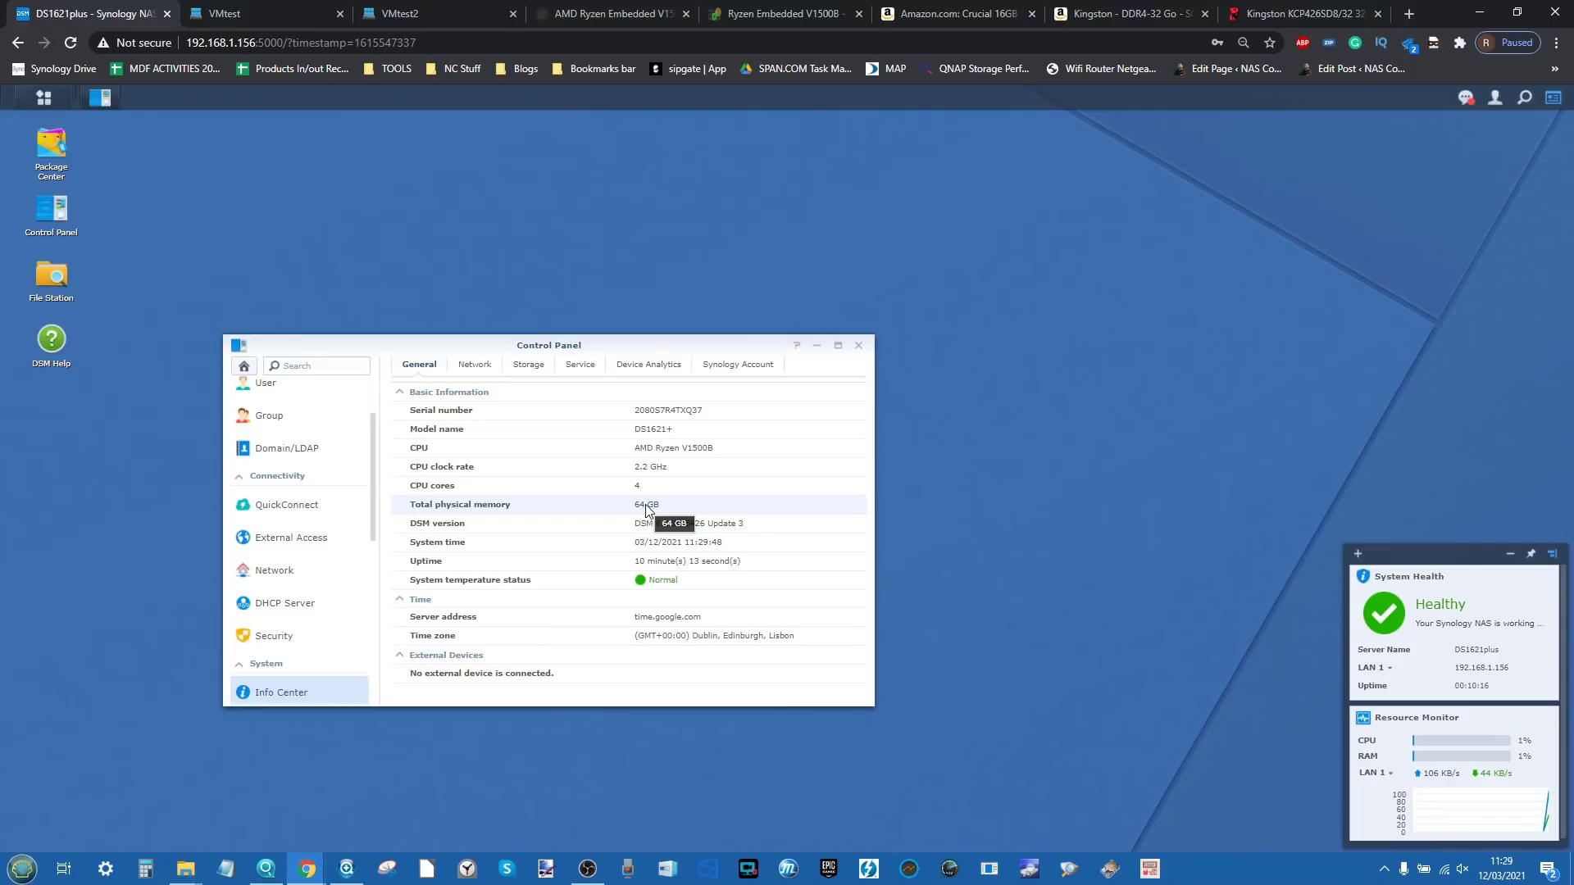
{"action": "left_click", "coordinate": [817, 345]}
Step: View Resource Monitor's memory breakdown showing 64 GB total, then launch Virtual Machine Manager
{"action": "left_click", "coordinate": [45, 100]}
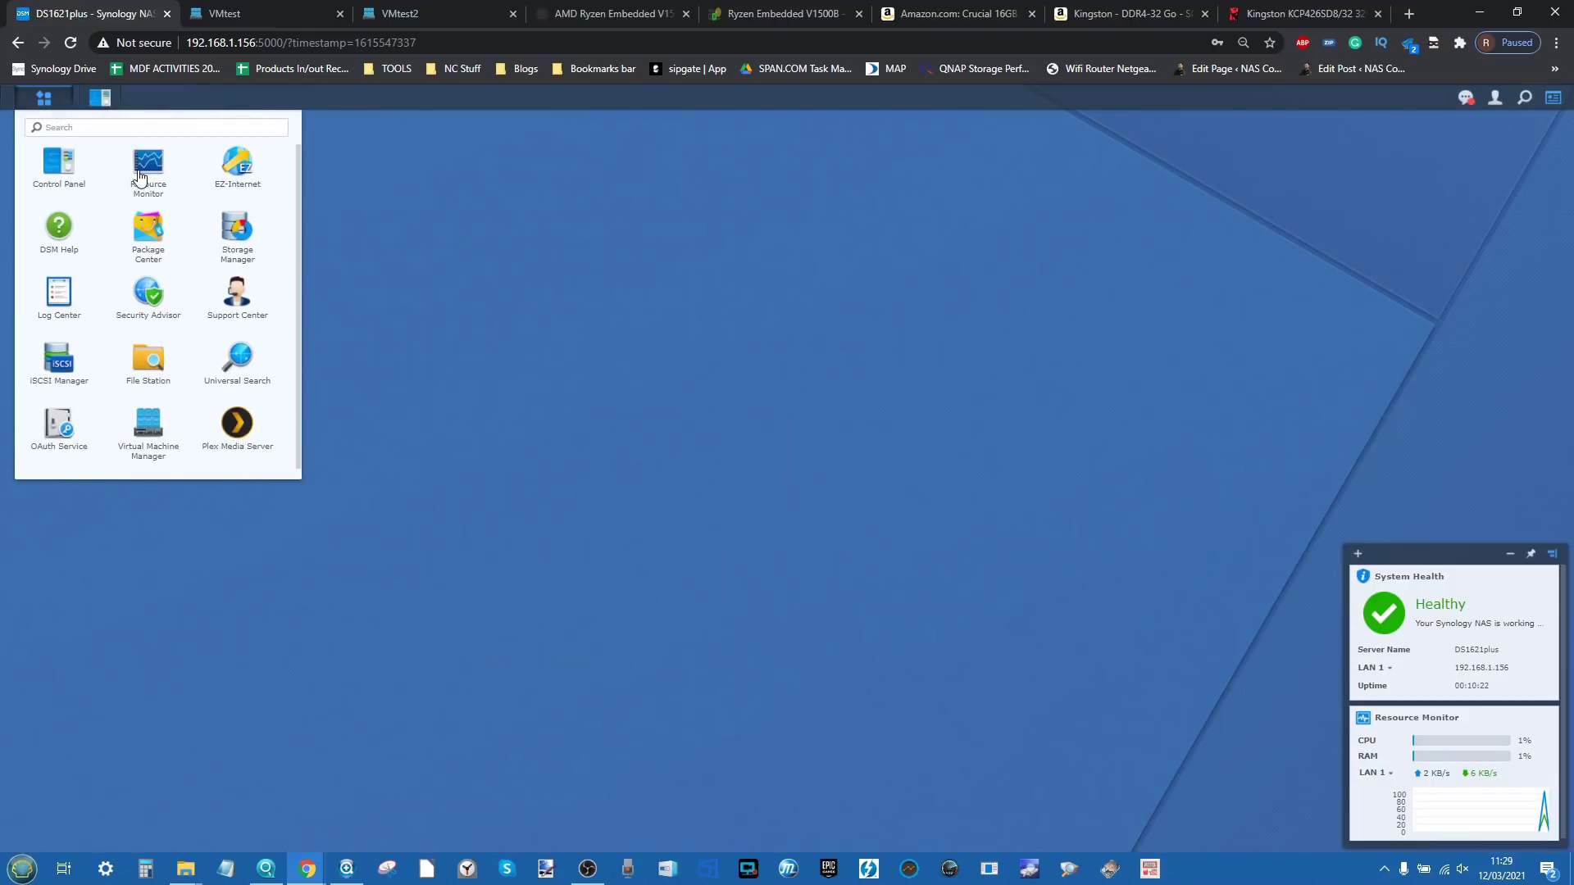
{"action": "left_click", "coordinate": [140, 170]}
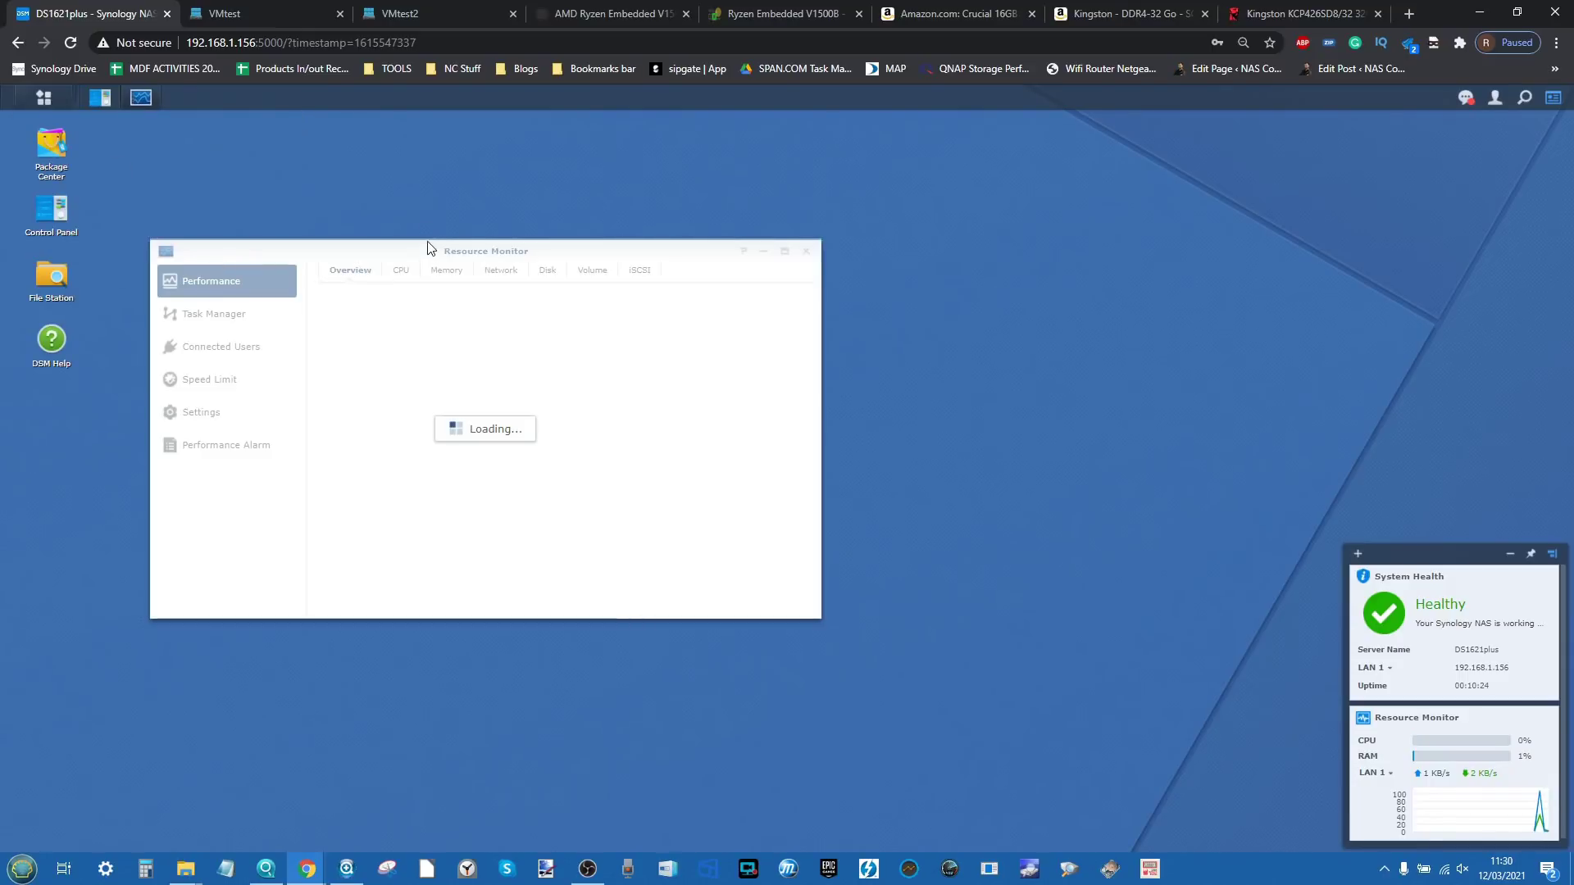
{"action": "left_click_drag", "start_coordinate": [427, 247], "coordinate": [605, 246]}
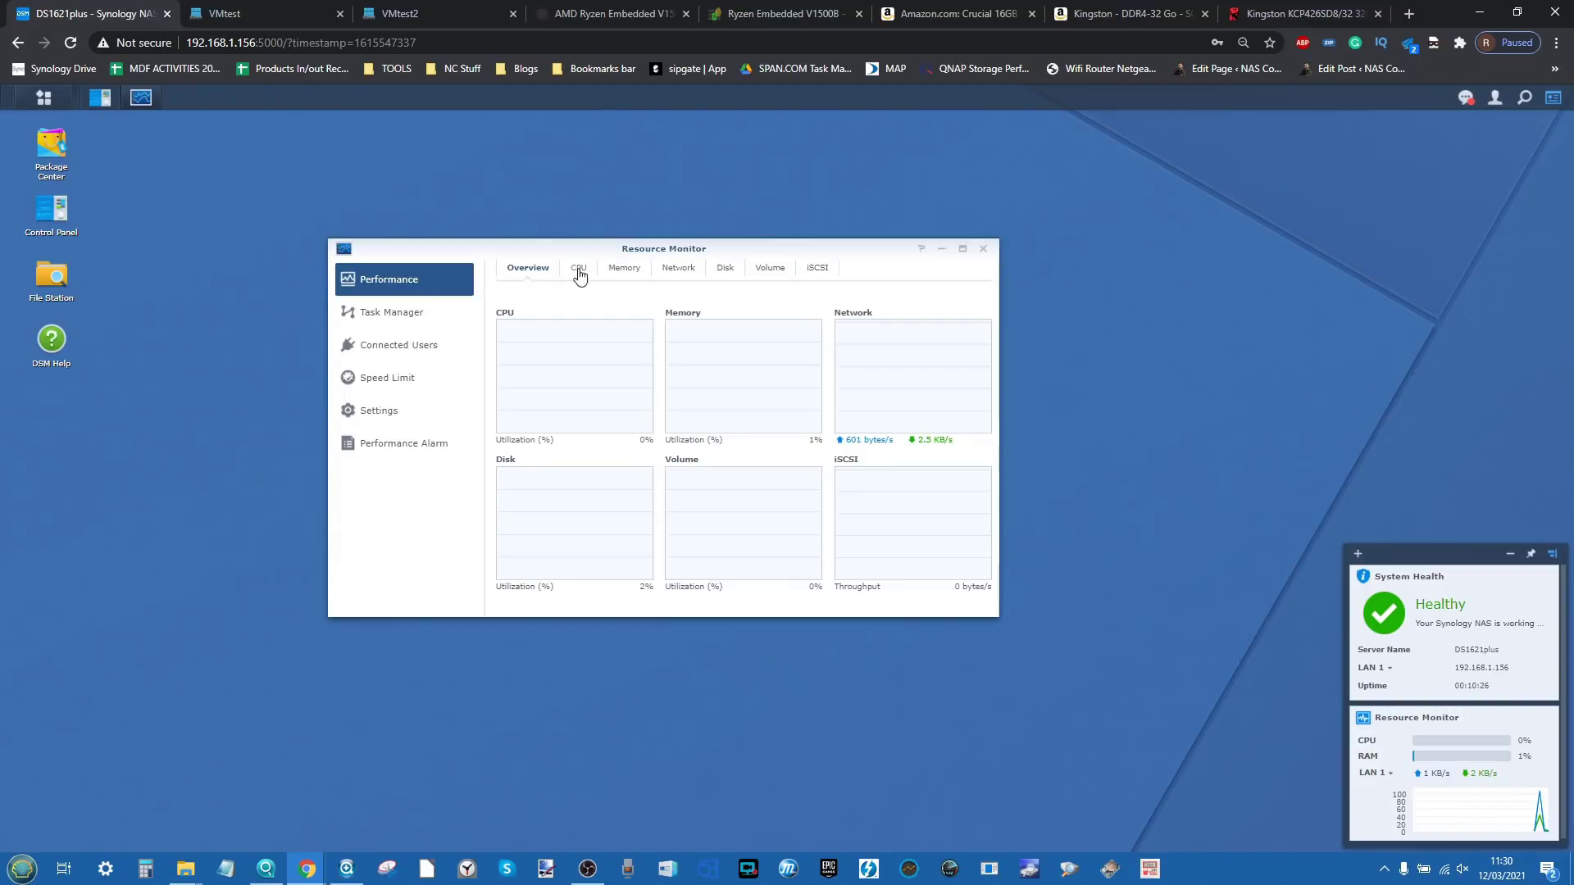
{"action": "left_click", "coordinate": [623, 268]}
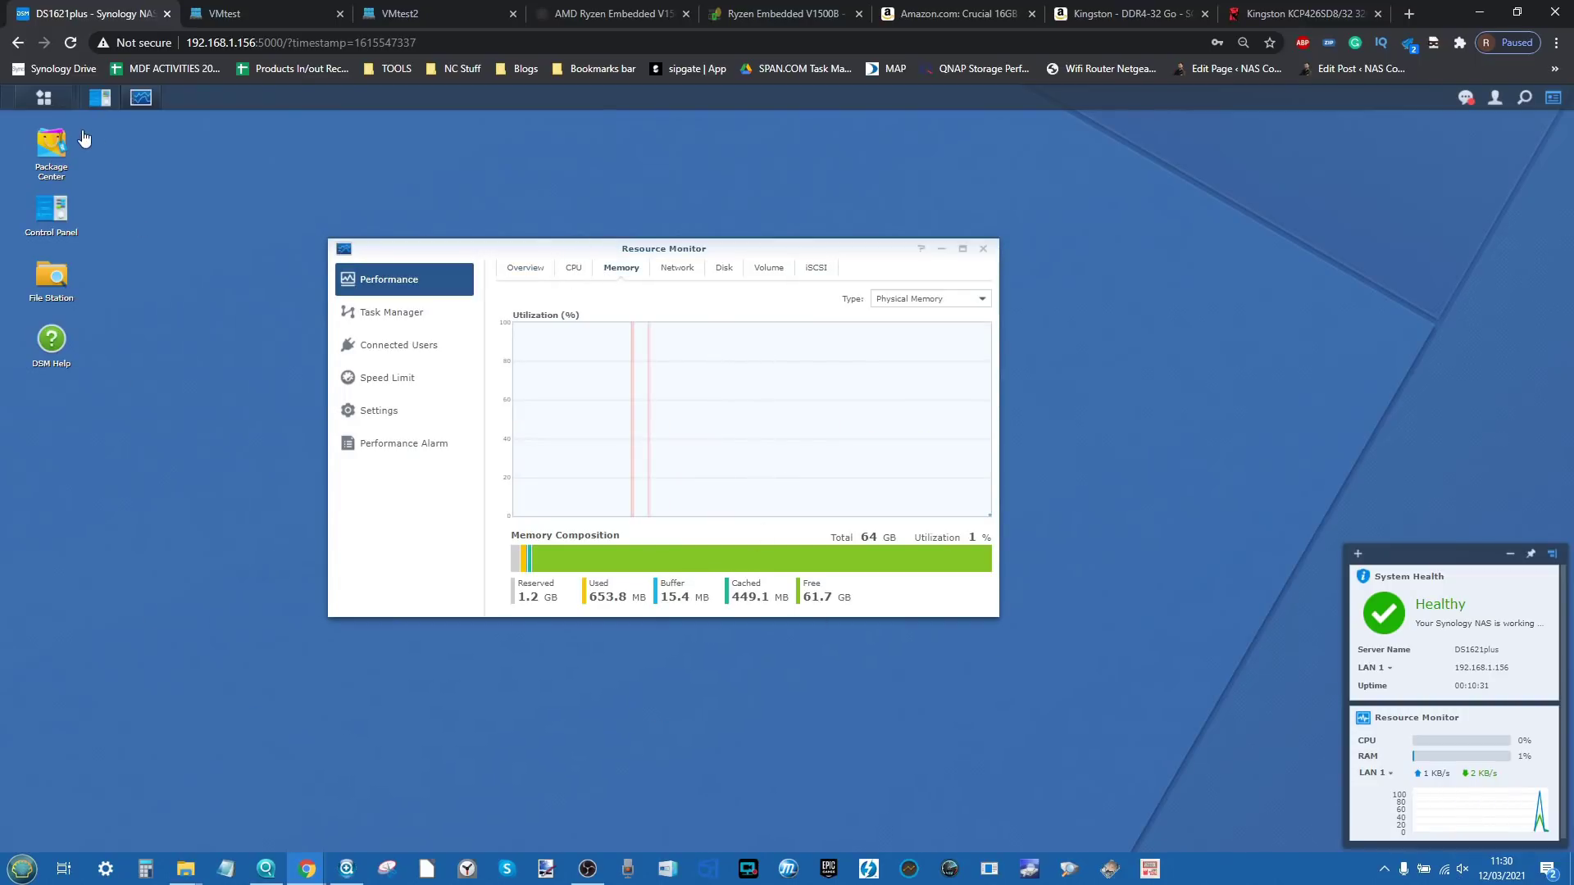
{"action": "left_click", "coordinate": [44, 98]}
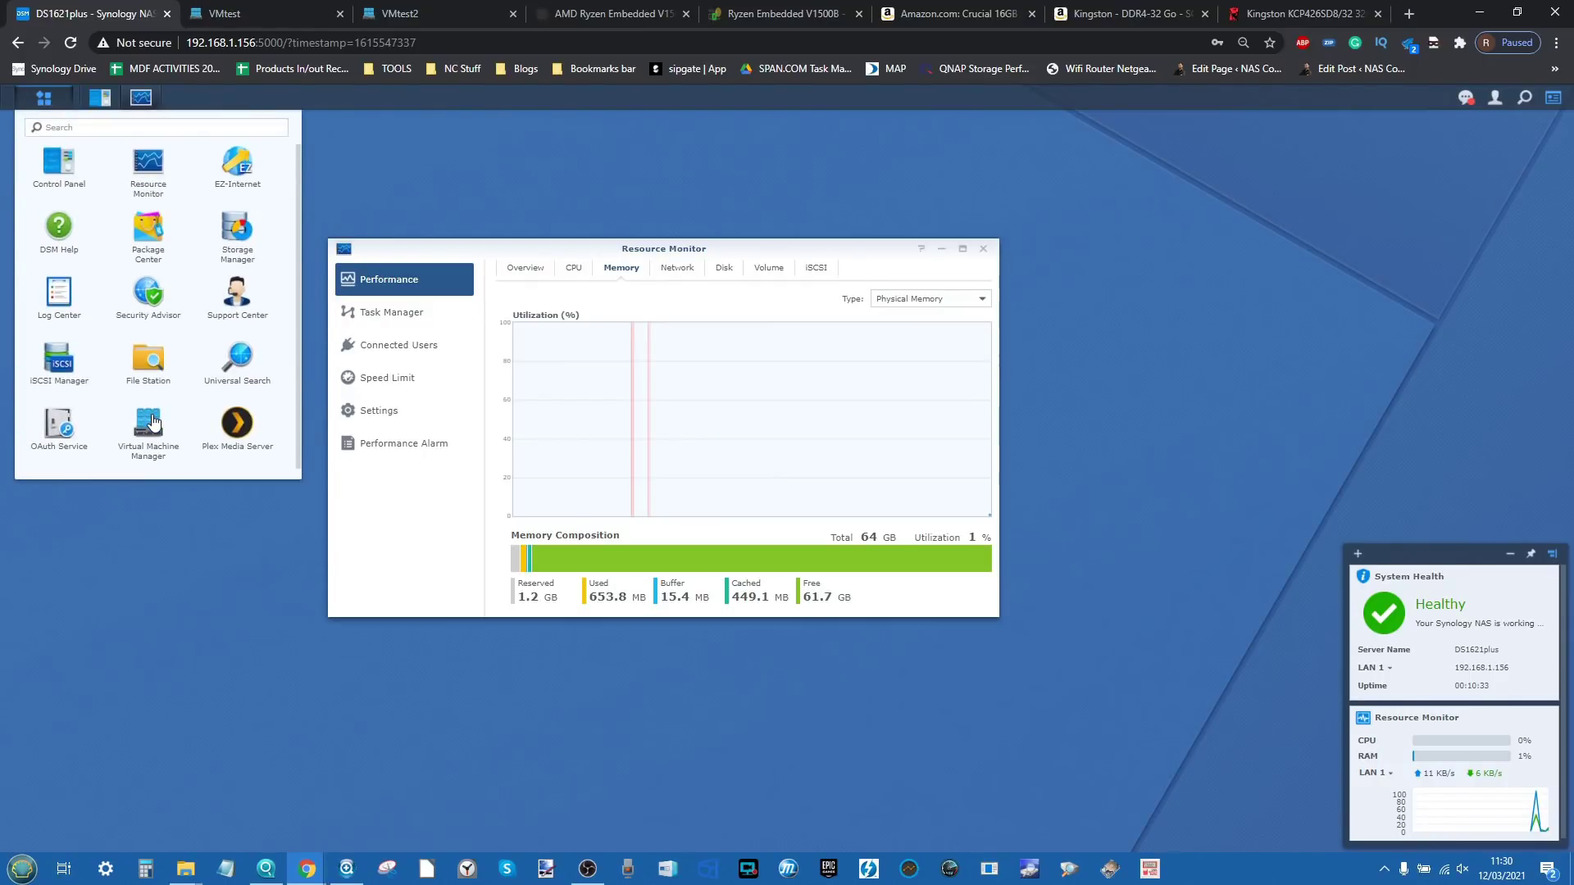
{"action": "left_click", "coordinate": [150, 422]}
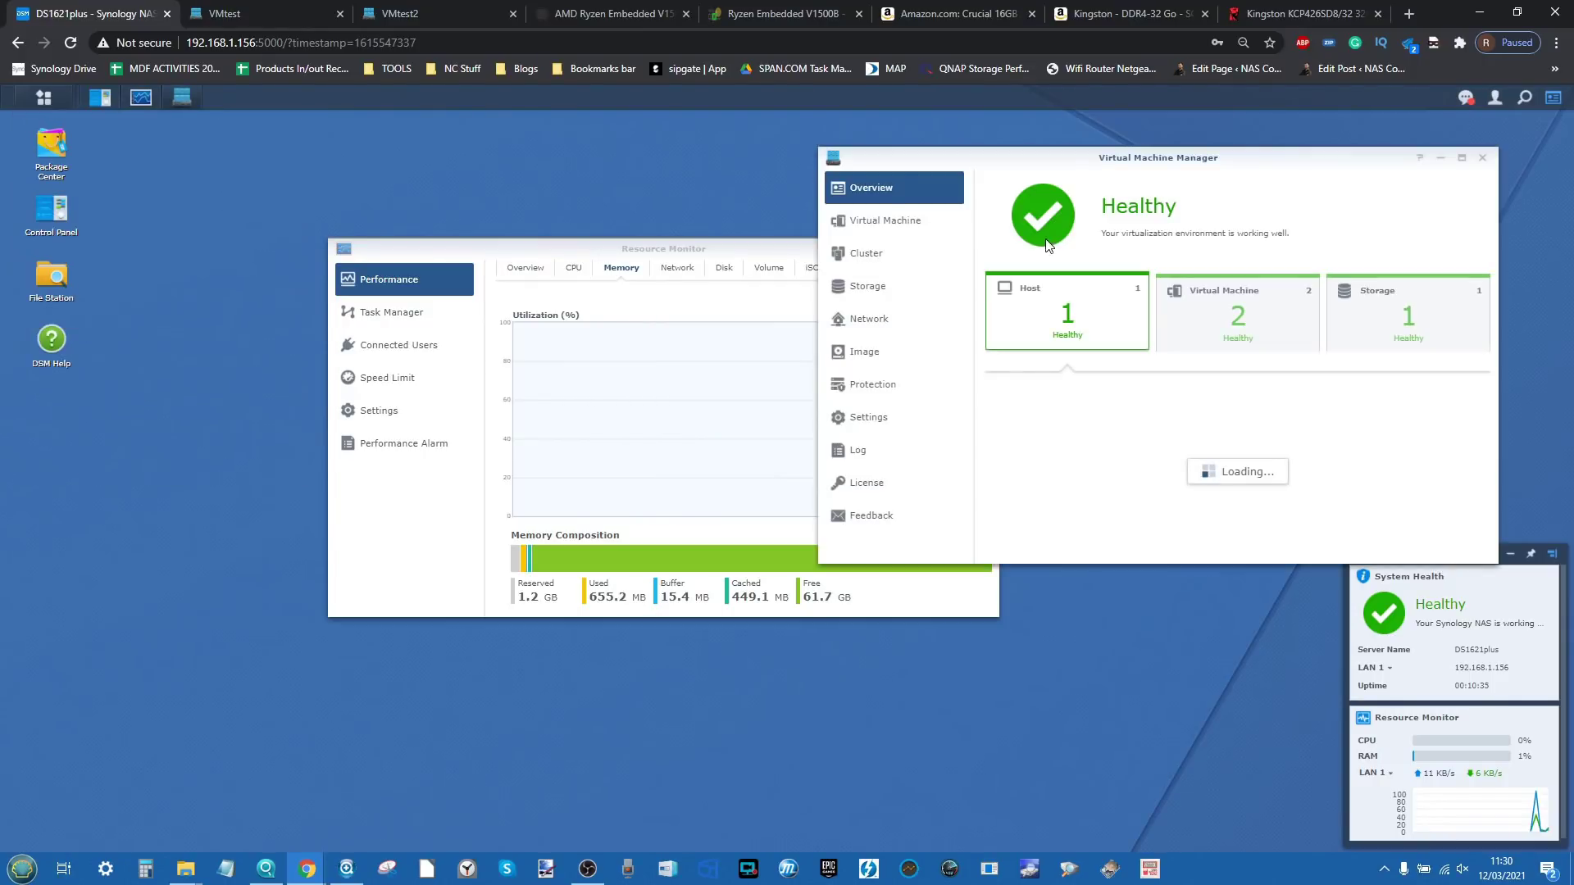
Step: Power on VMtest, force-shut it down again, and select VMtest2 in the virtual machine list
{"action": "left_click", "coordinate": [885, 222]}
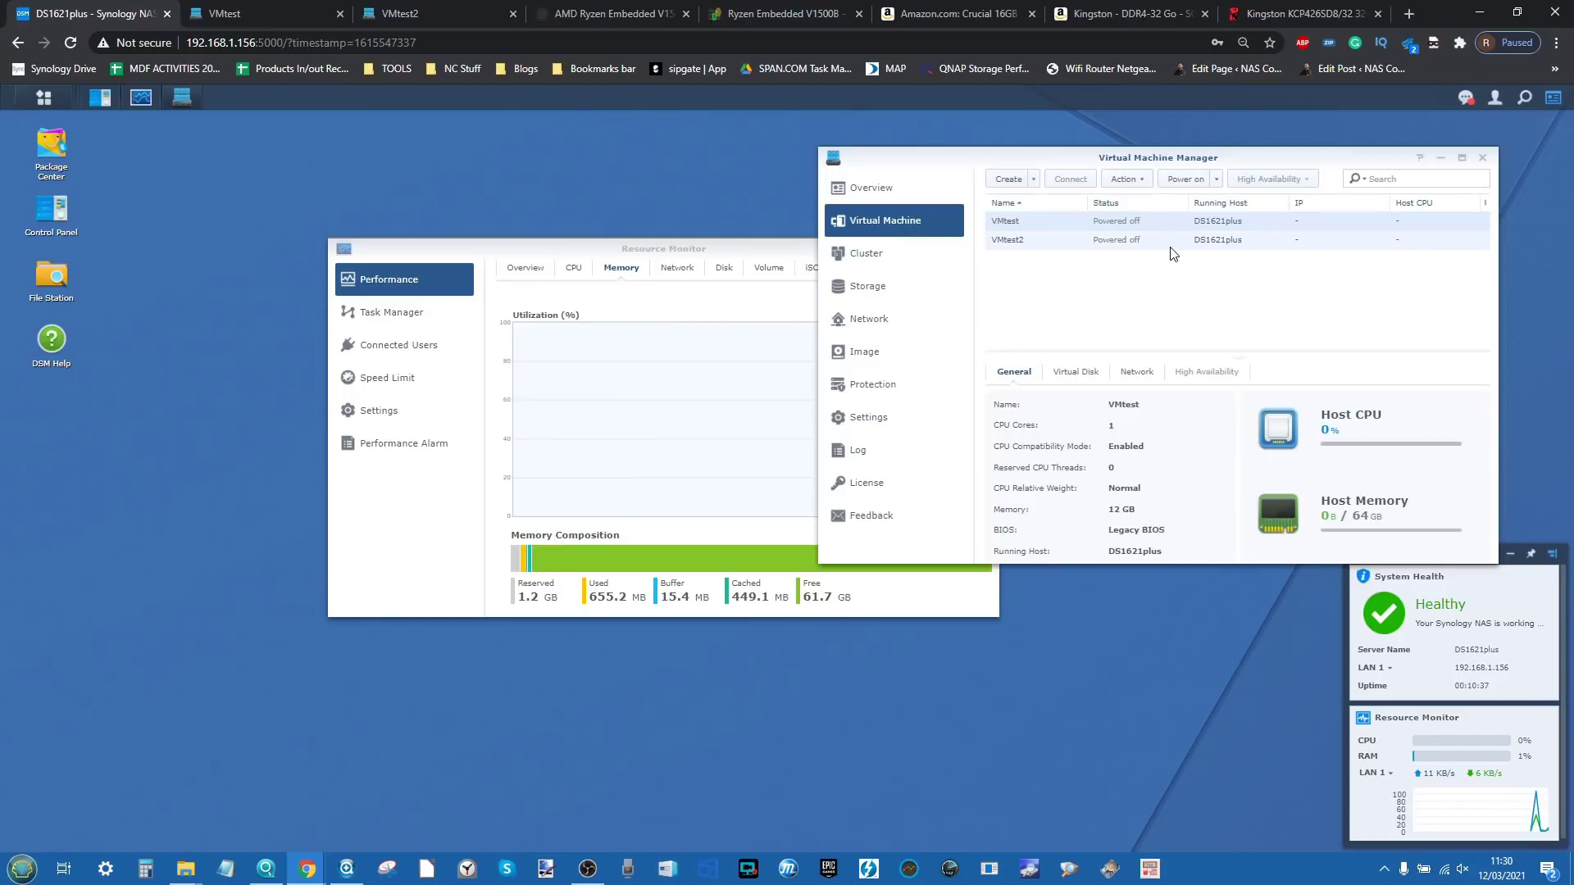
{"action": "left_click", "coordinate": [1189, 180]}
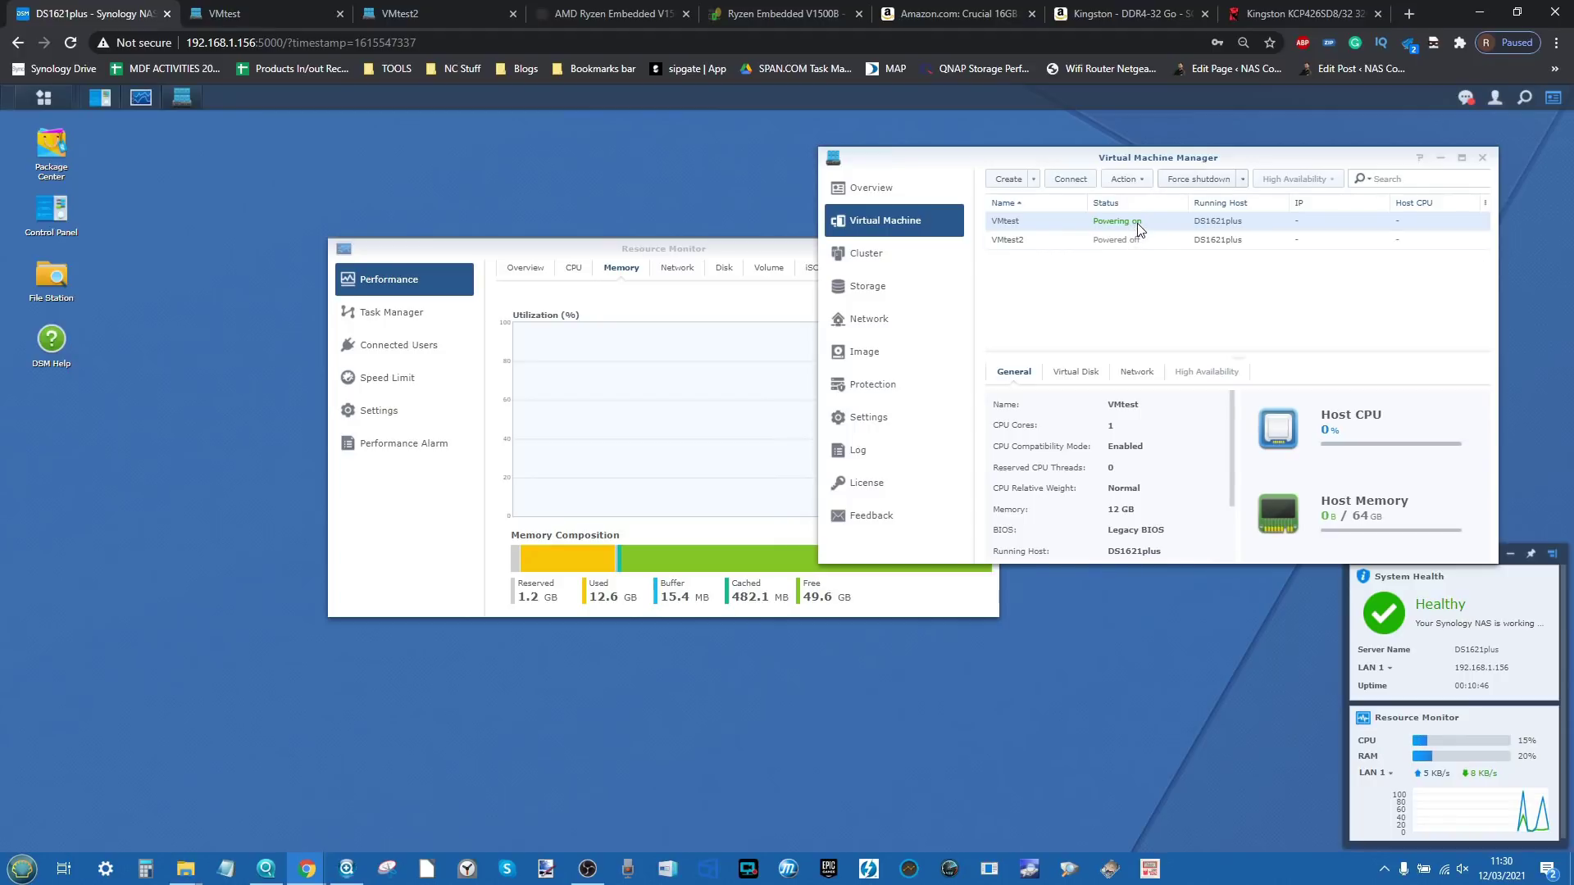
{"action": "left_click", "coordinate": [1206, 170]}
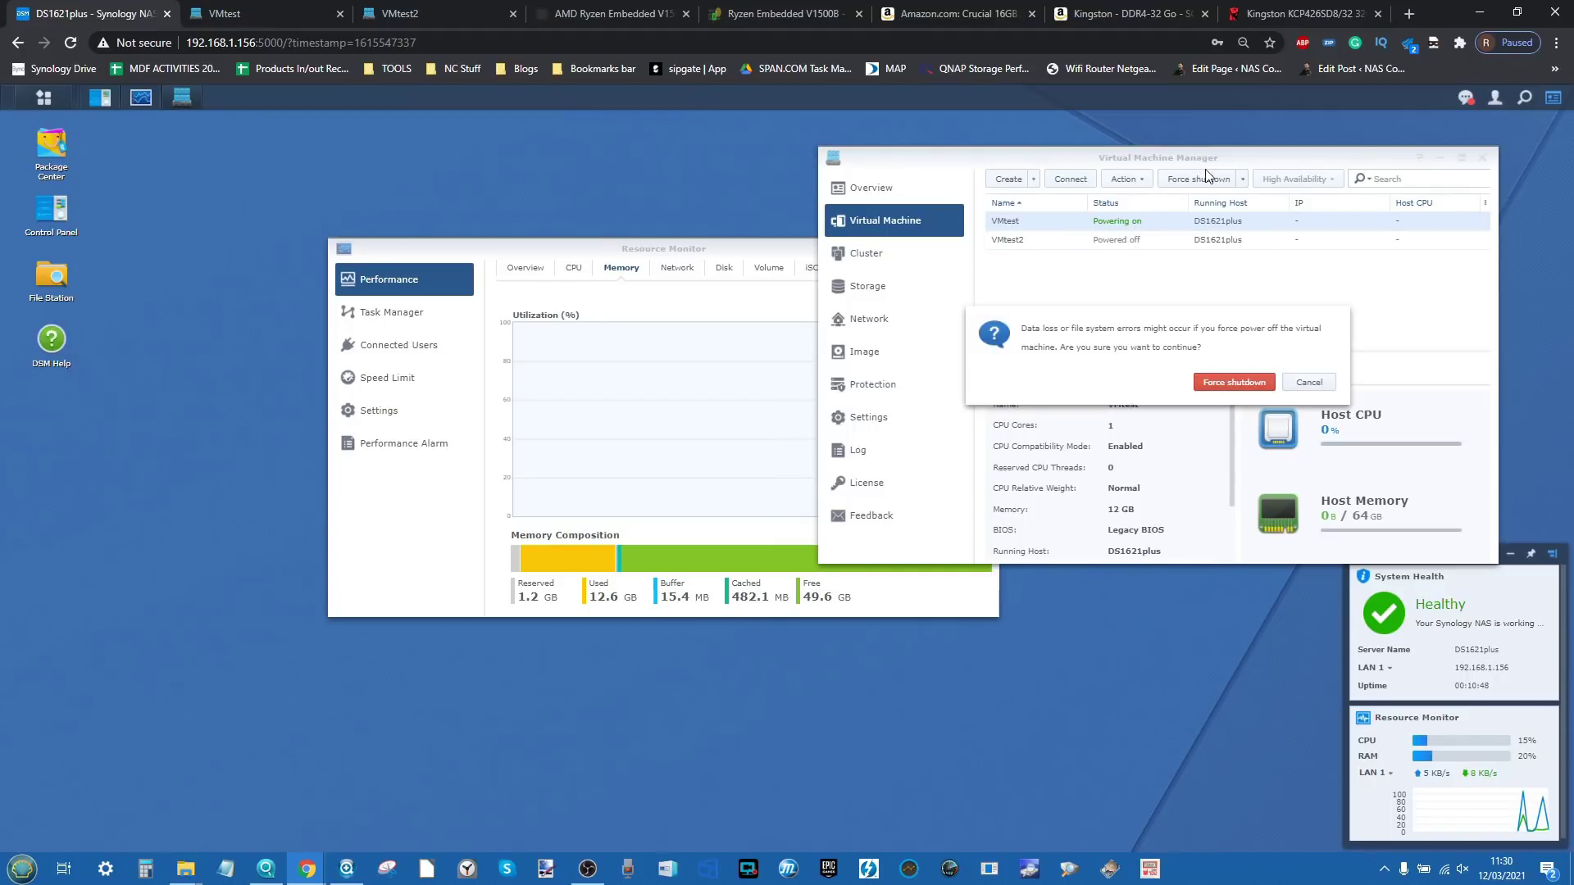
{"action": "left_click", "coordinate": [1234, 381]}
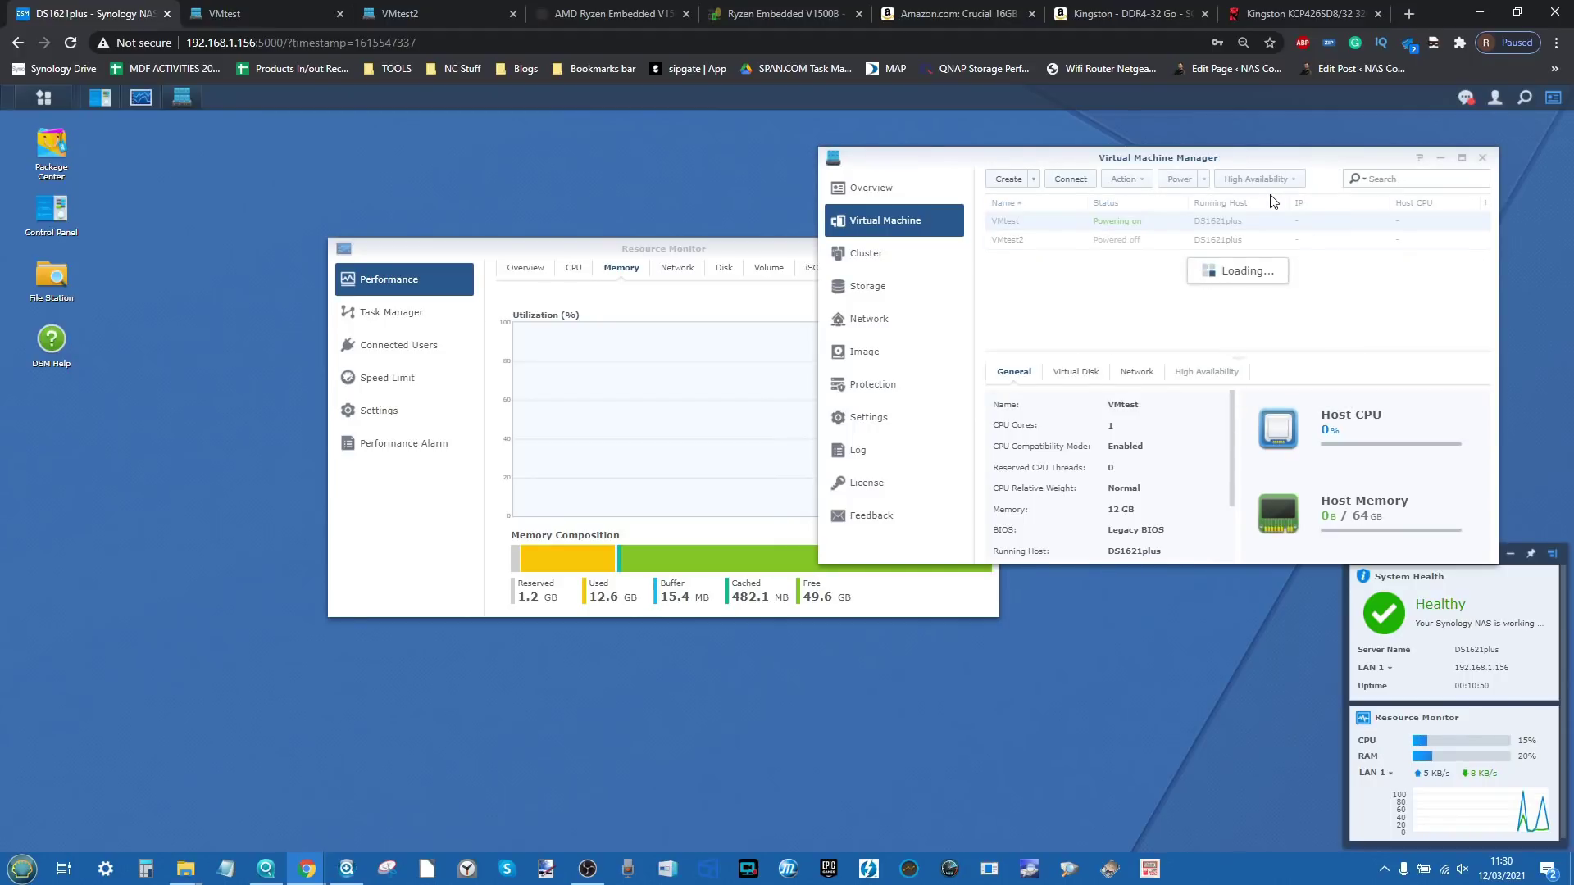
{"action": "left_click", "coordinate": [1127, 240]}
Step: Edit VMtest2 and raise its memory to 24 GB
{"action": "left_click", "coordinate": [1125, 179]}
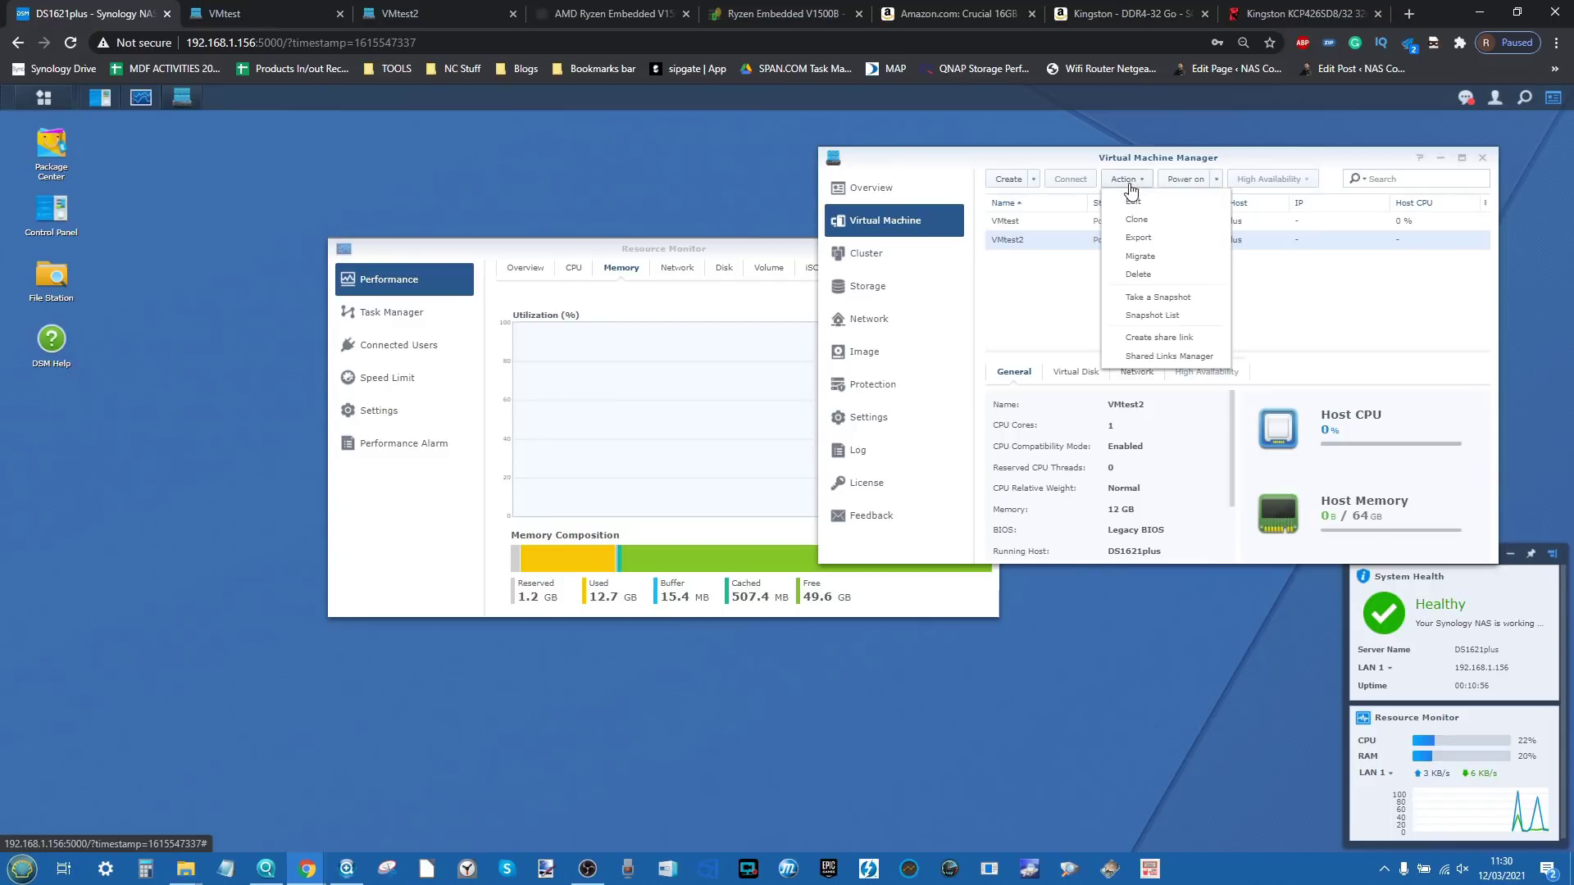
{"action": "left_click", "coordinate": [1139, 209]}
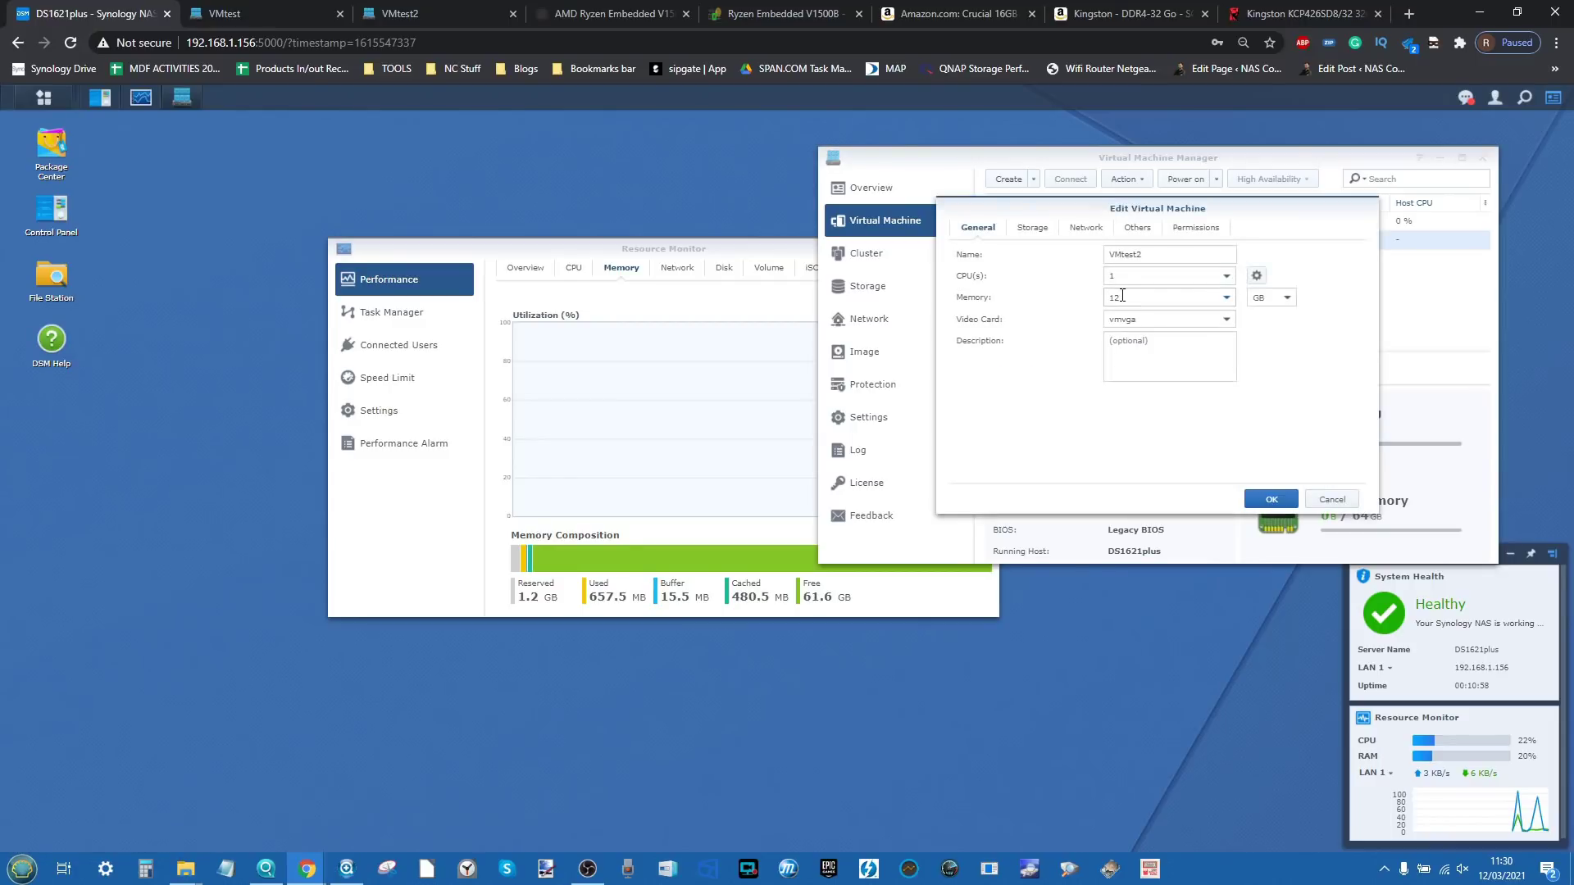
{"action": "double_click", "coordinate": [1124, 297]}
{"action": "type", "text": "24"}
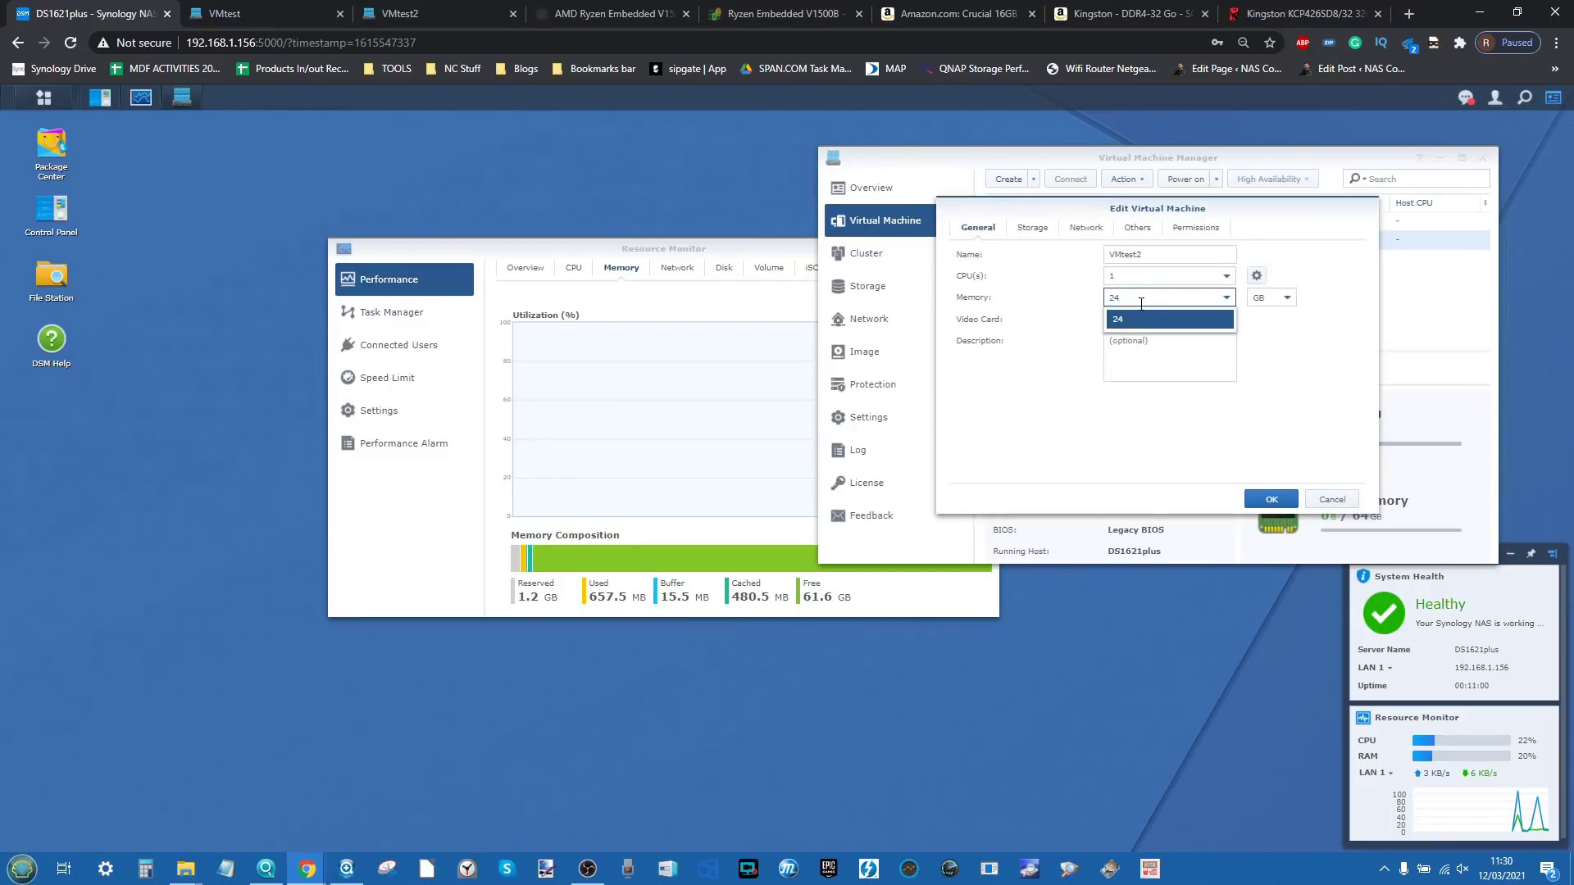
{"action": "left_click", "coordinate": [1196, 319]}
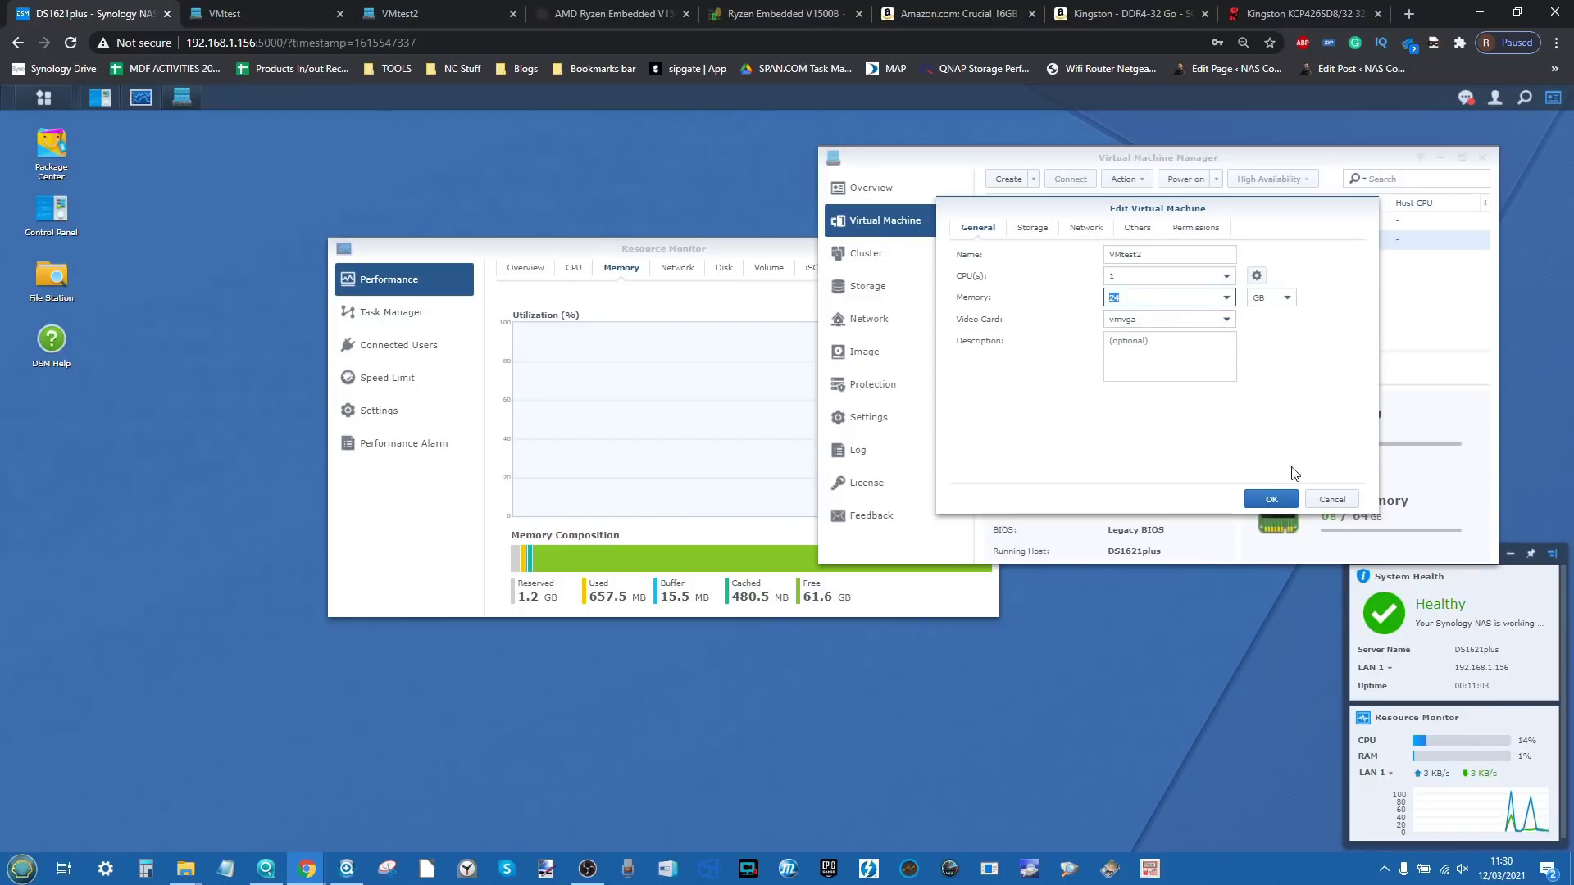
{"action": "left_click", "coordinate": [1282, 501]}
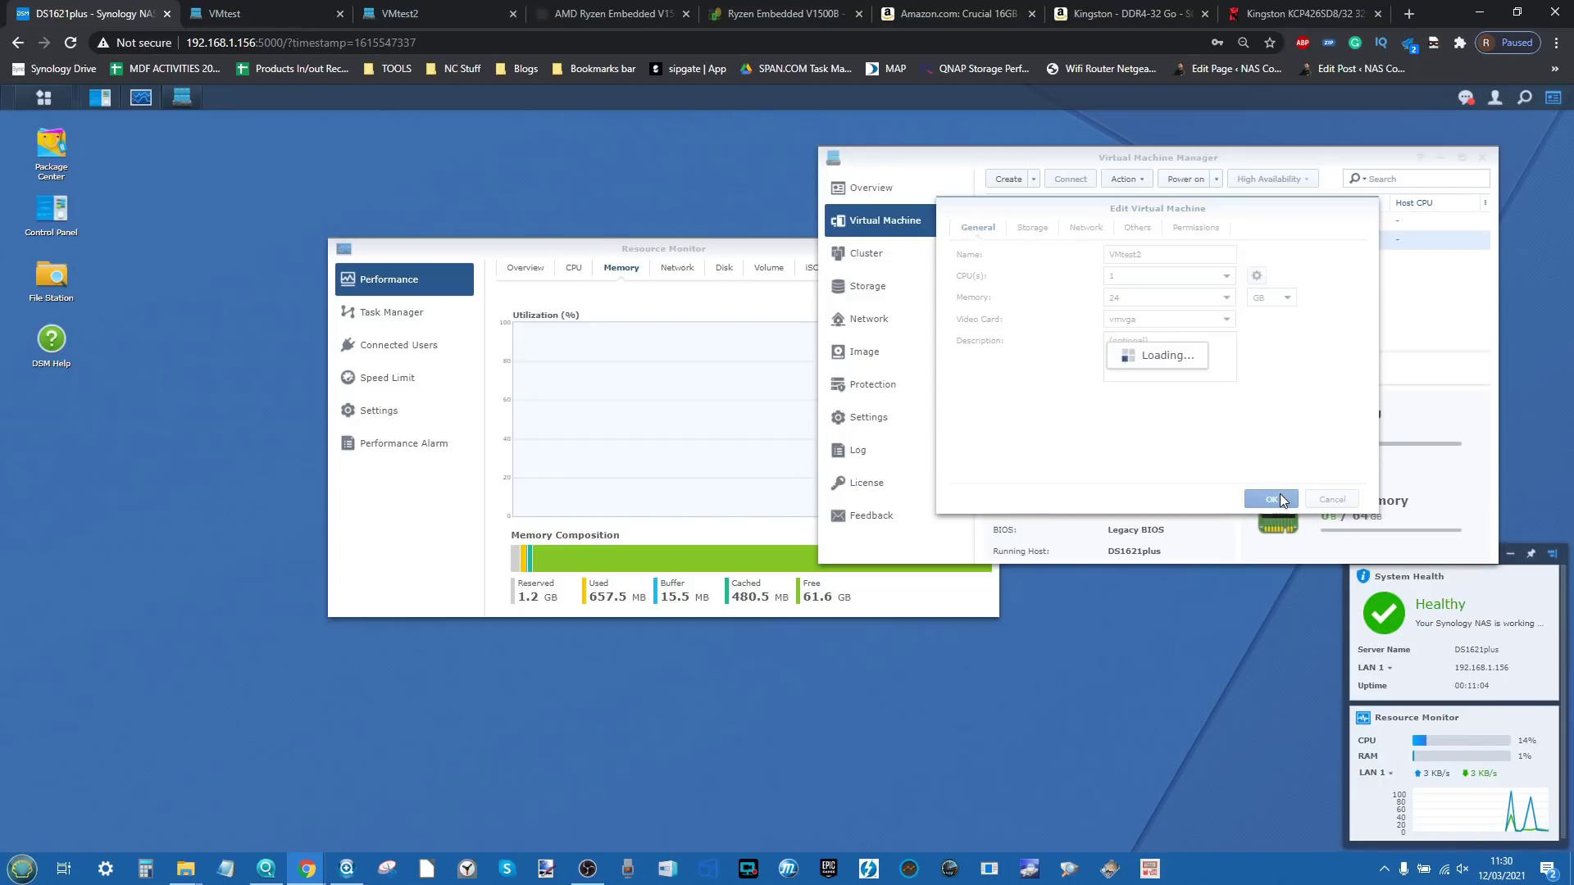
Step: Edit VMtest to 24 GB memory too, confirm VMtest2 lists 24 GB, and reselect VMtest
{"action": "left_click", "coordinate": [1118, 221]}
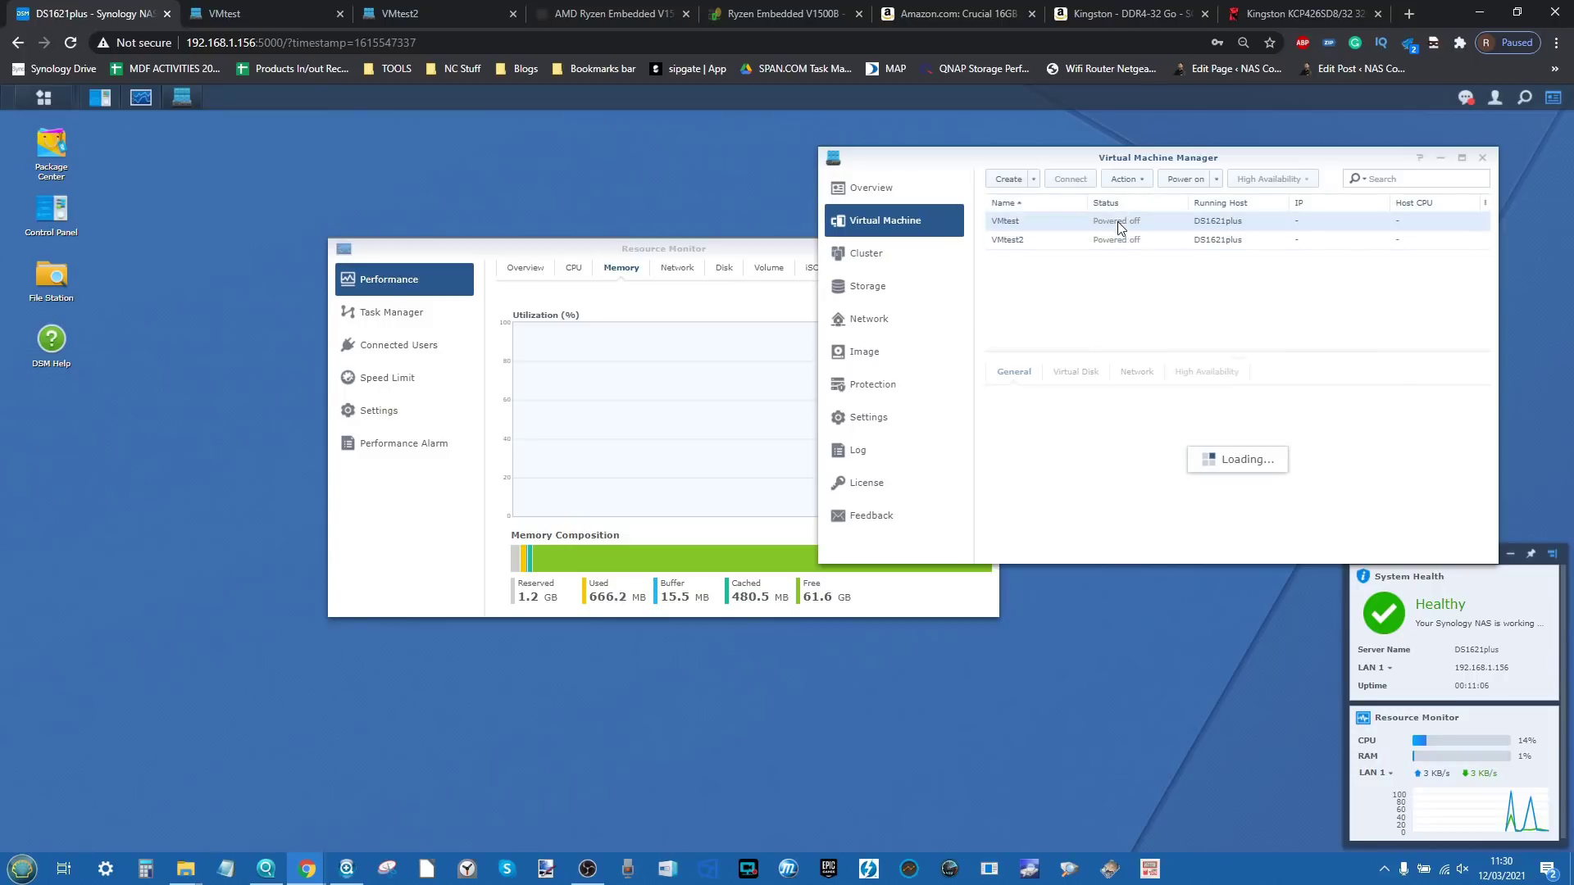
{"action": "left_click", "coordinate": [1125, 179]}
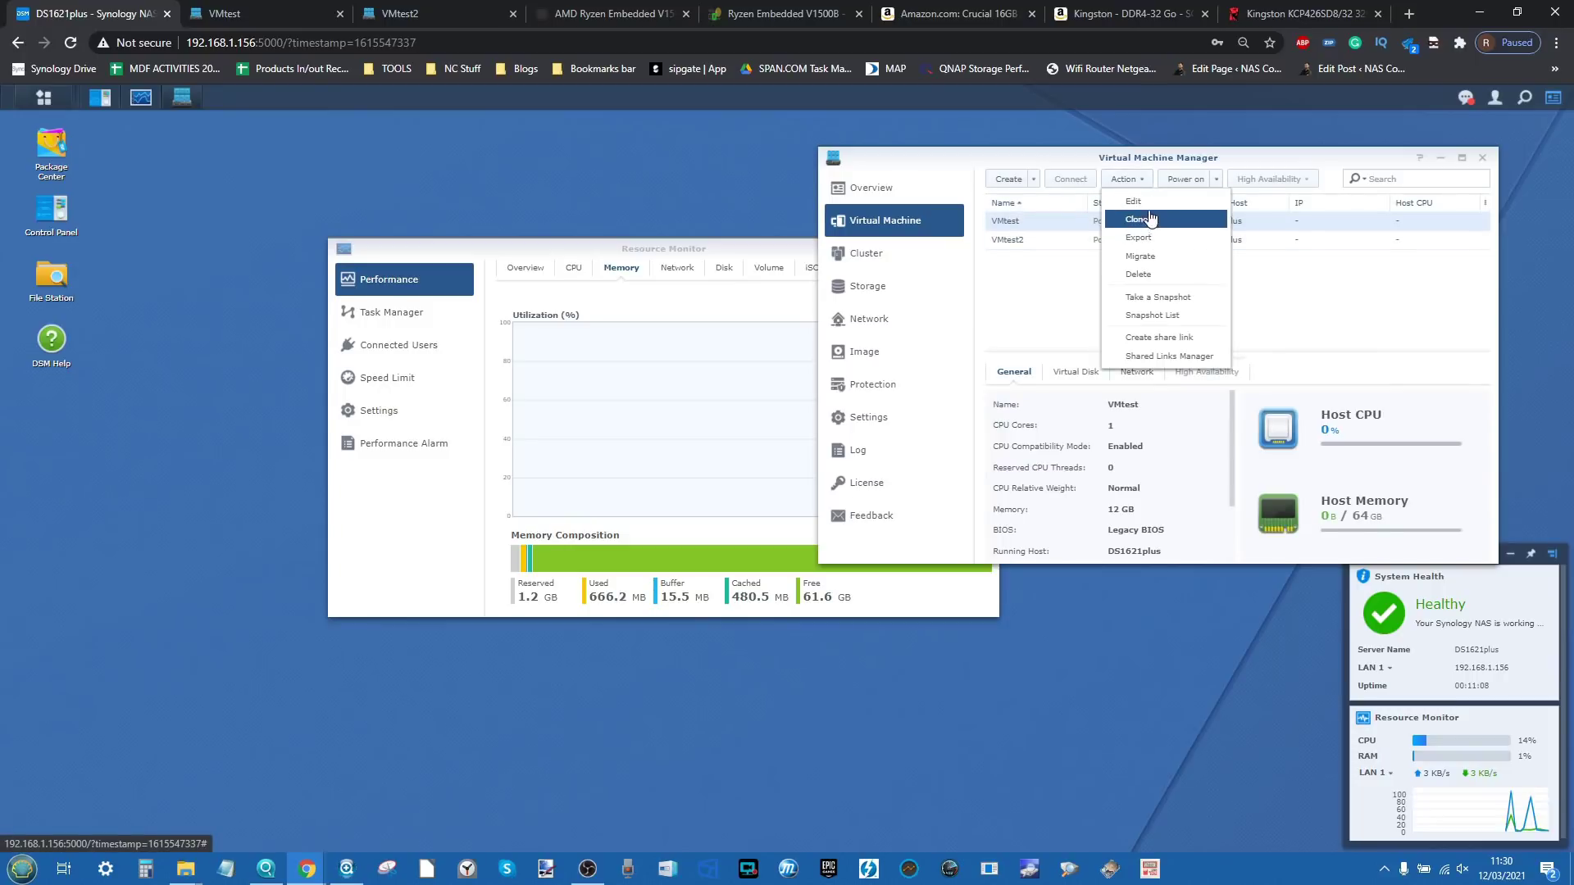
{"action": "left_click", "coordinate": [1143, 202]}
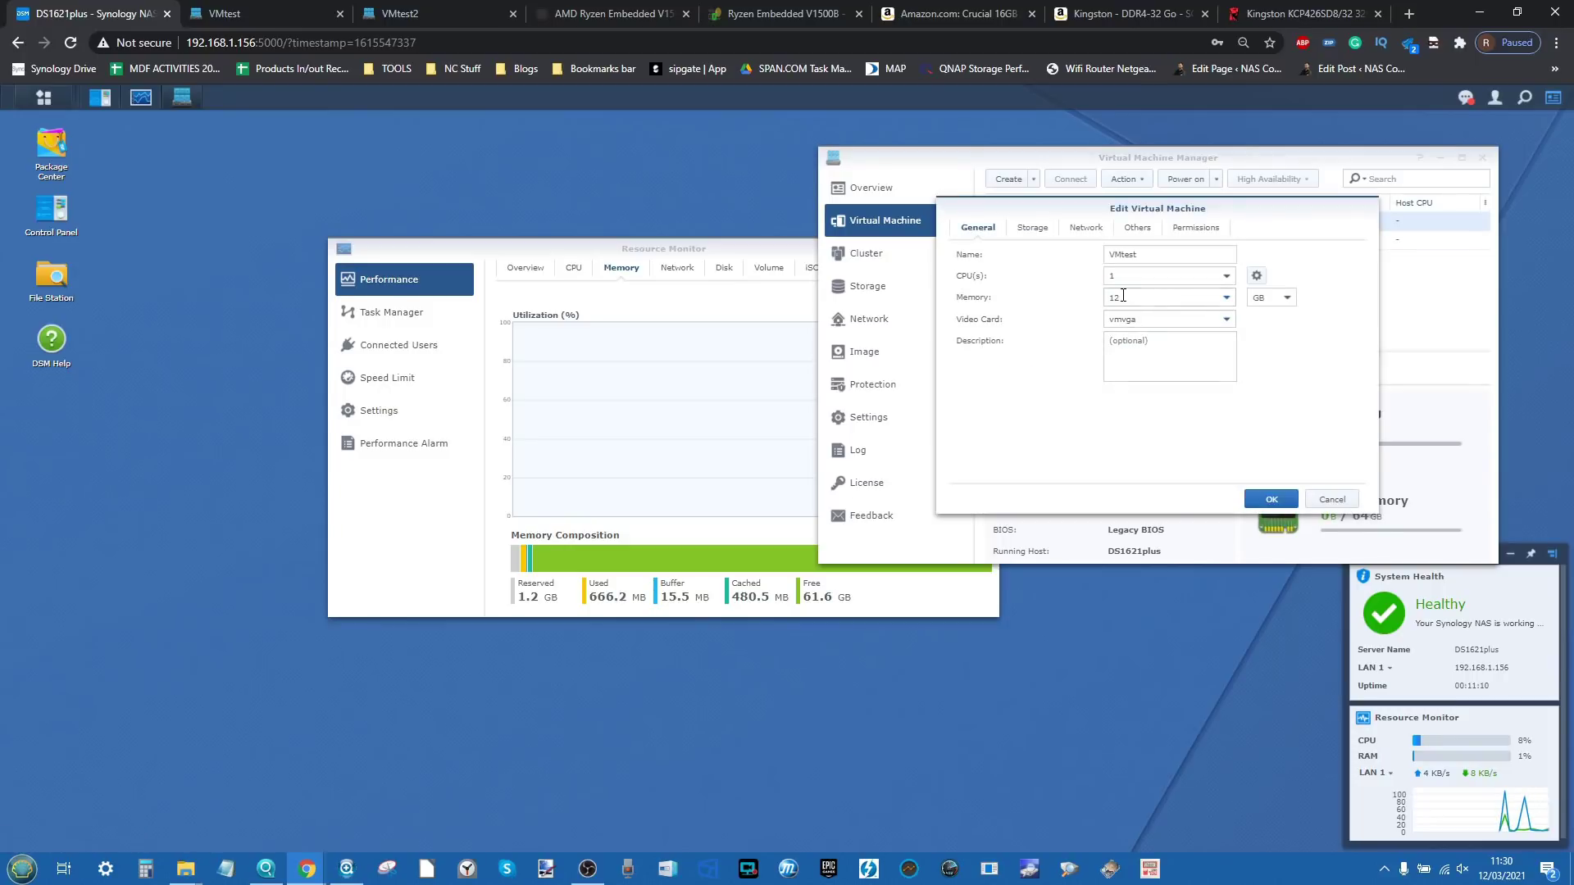
{"action": "double_click", "coordinate": [1123, 296]}
{"action": "type", "text": "25"}
{"action": "key", "text": "BackSpace"}
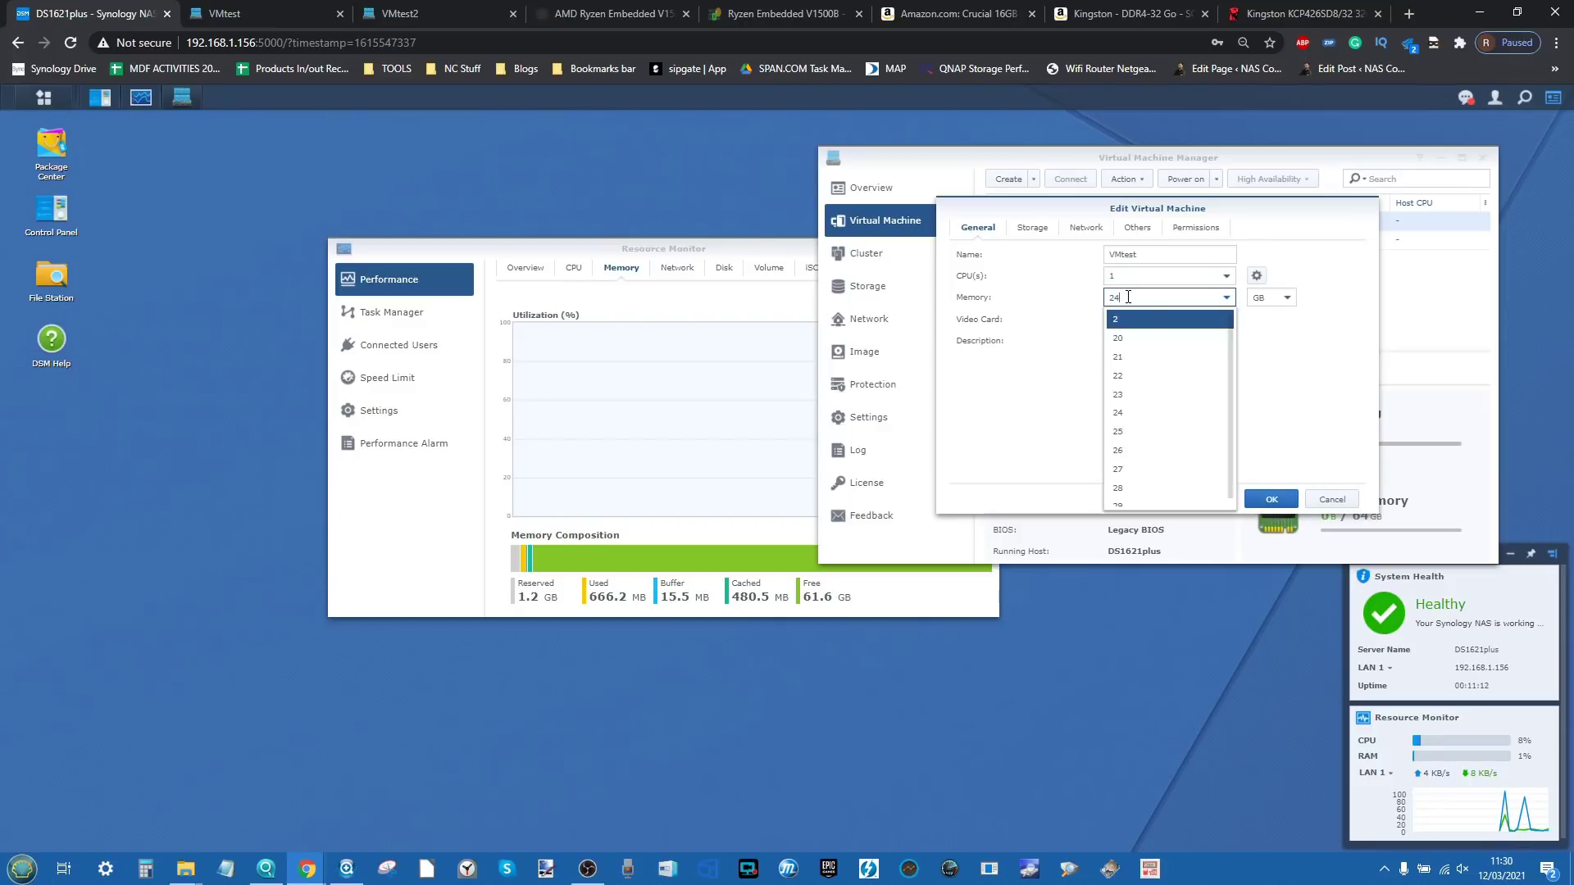
{"action": "type", "text": "4"}
{"action": "left_click", "coordinate": [1136, 320]}
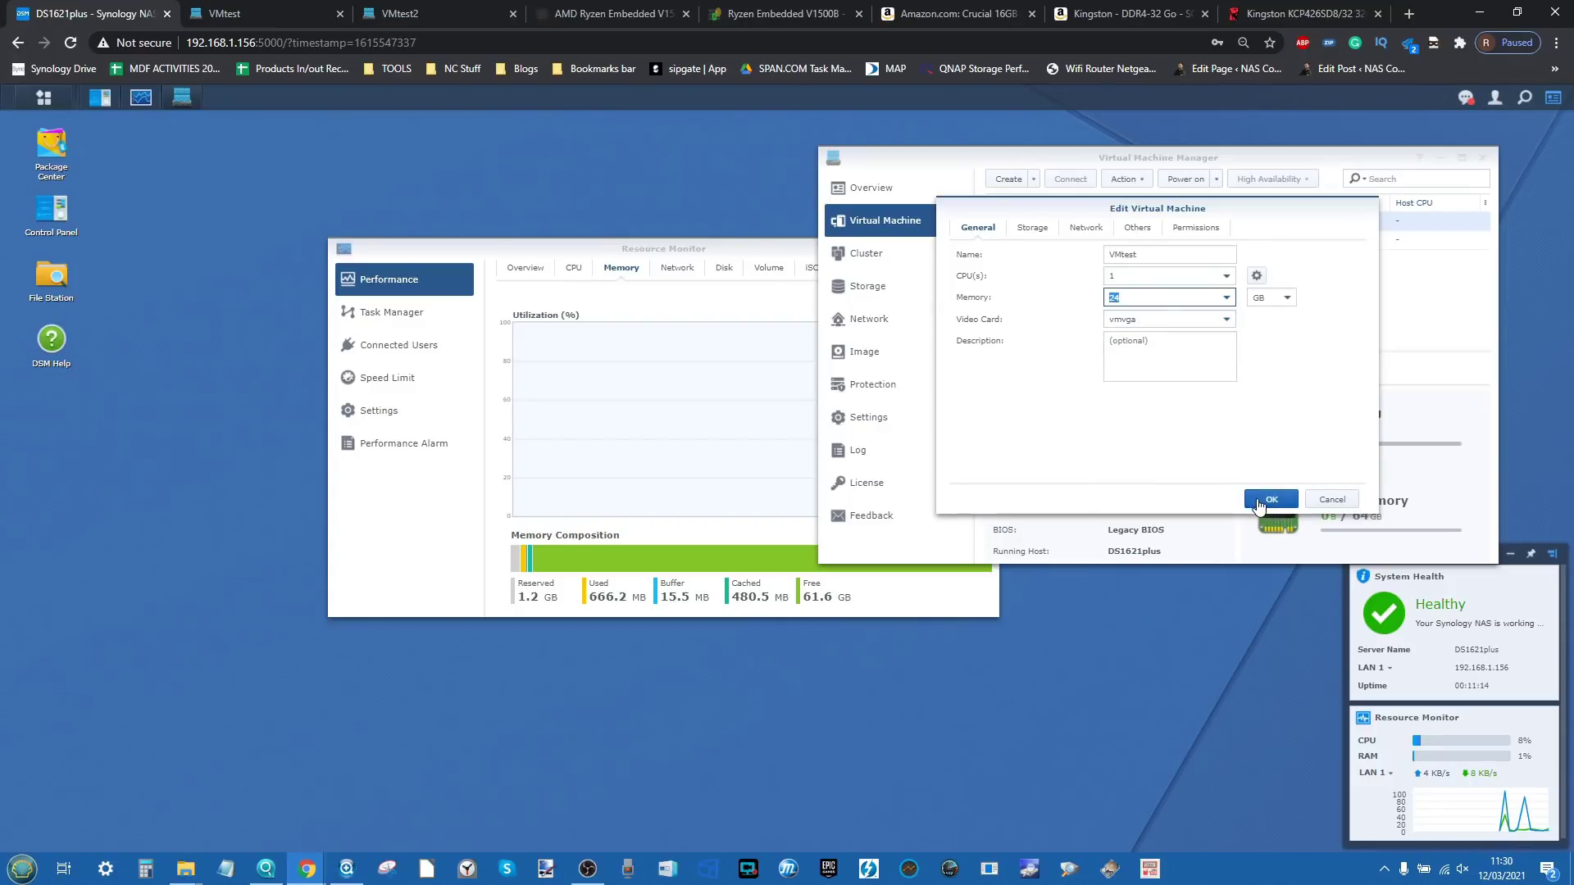
{"action": "left_click", "coordinate": [1260, 502]}
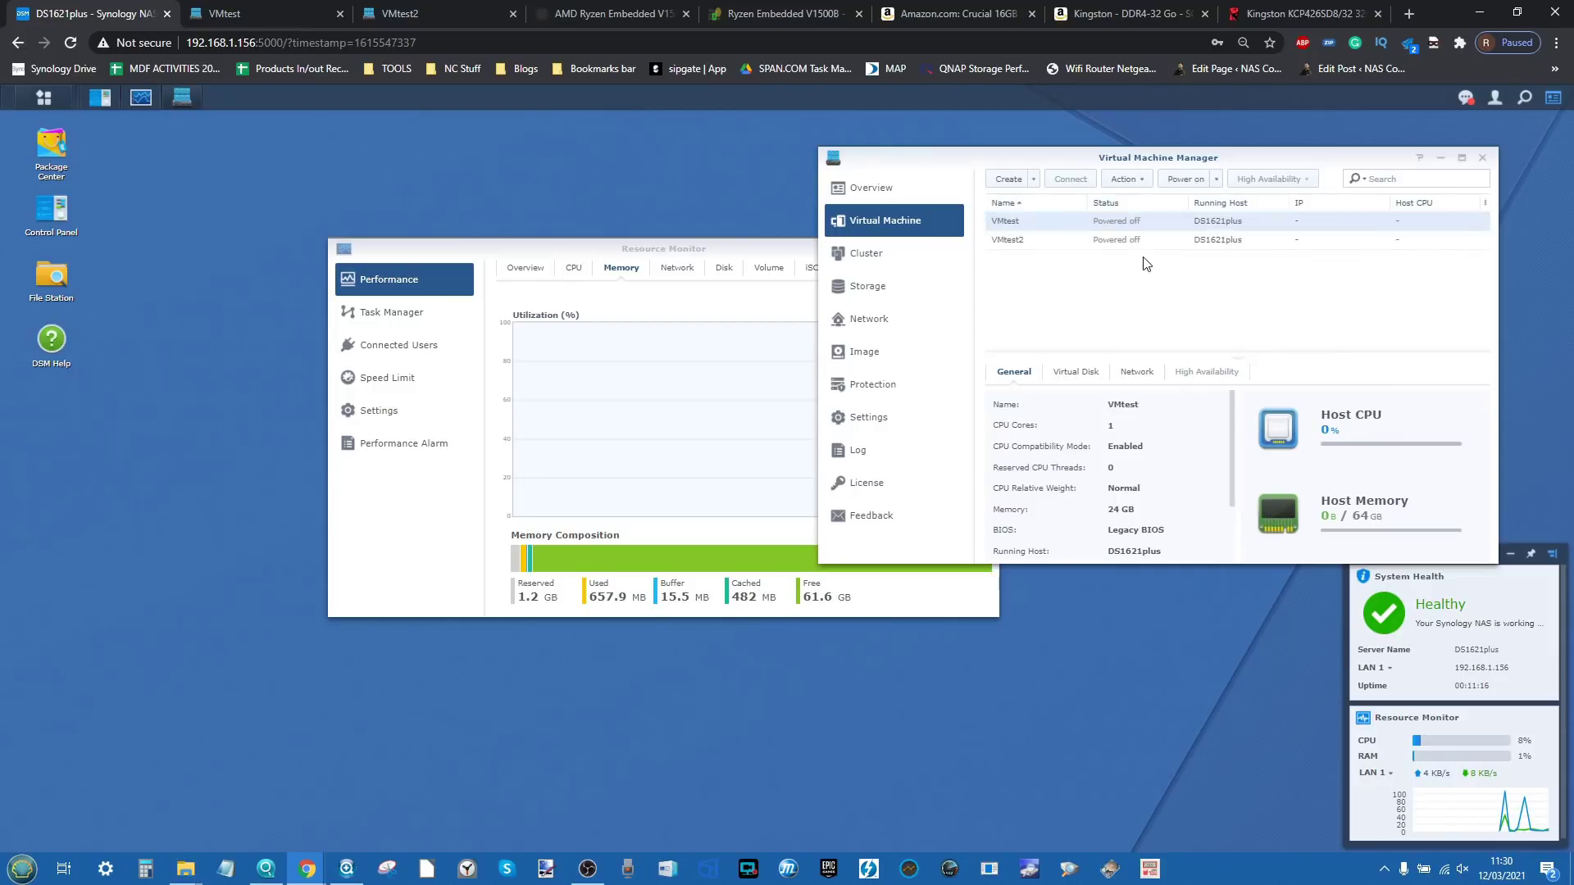
{"action": "left_click", "coordinate": [1142, 242]}
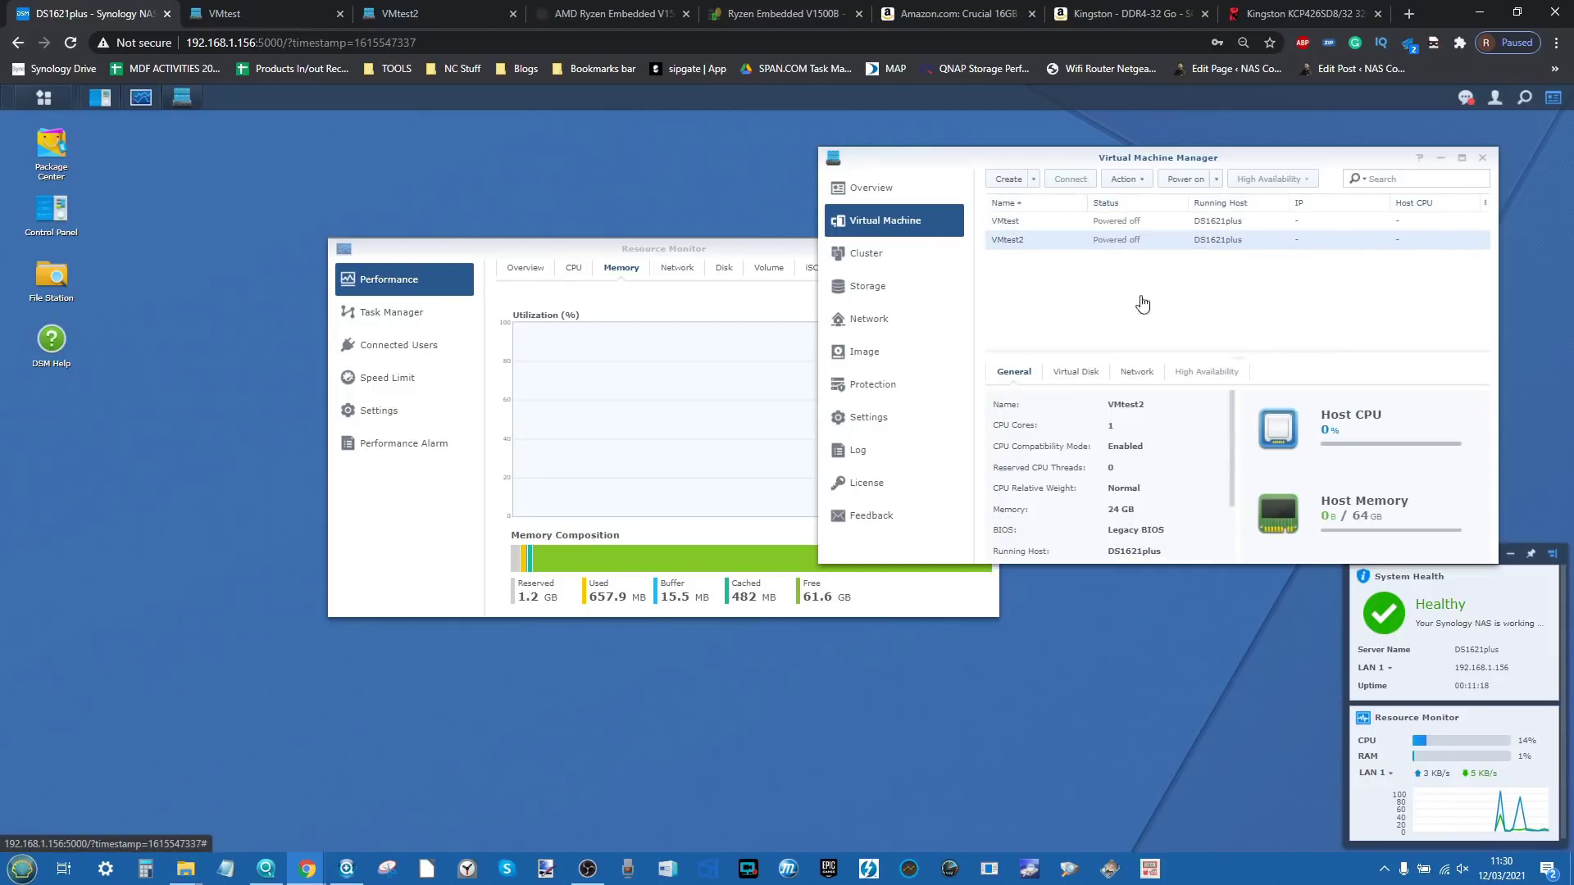
{"action": "left_click", "coordinate": [1144, 223]}
Step: Power on VMtest and VMtest2, open each noVNC console, and return to the DSM desktop
{"action": "left_click", "coordinate": [1179, 182]}
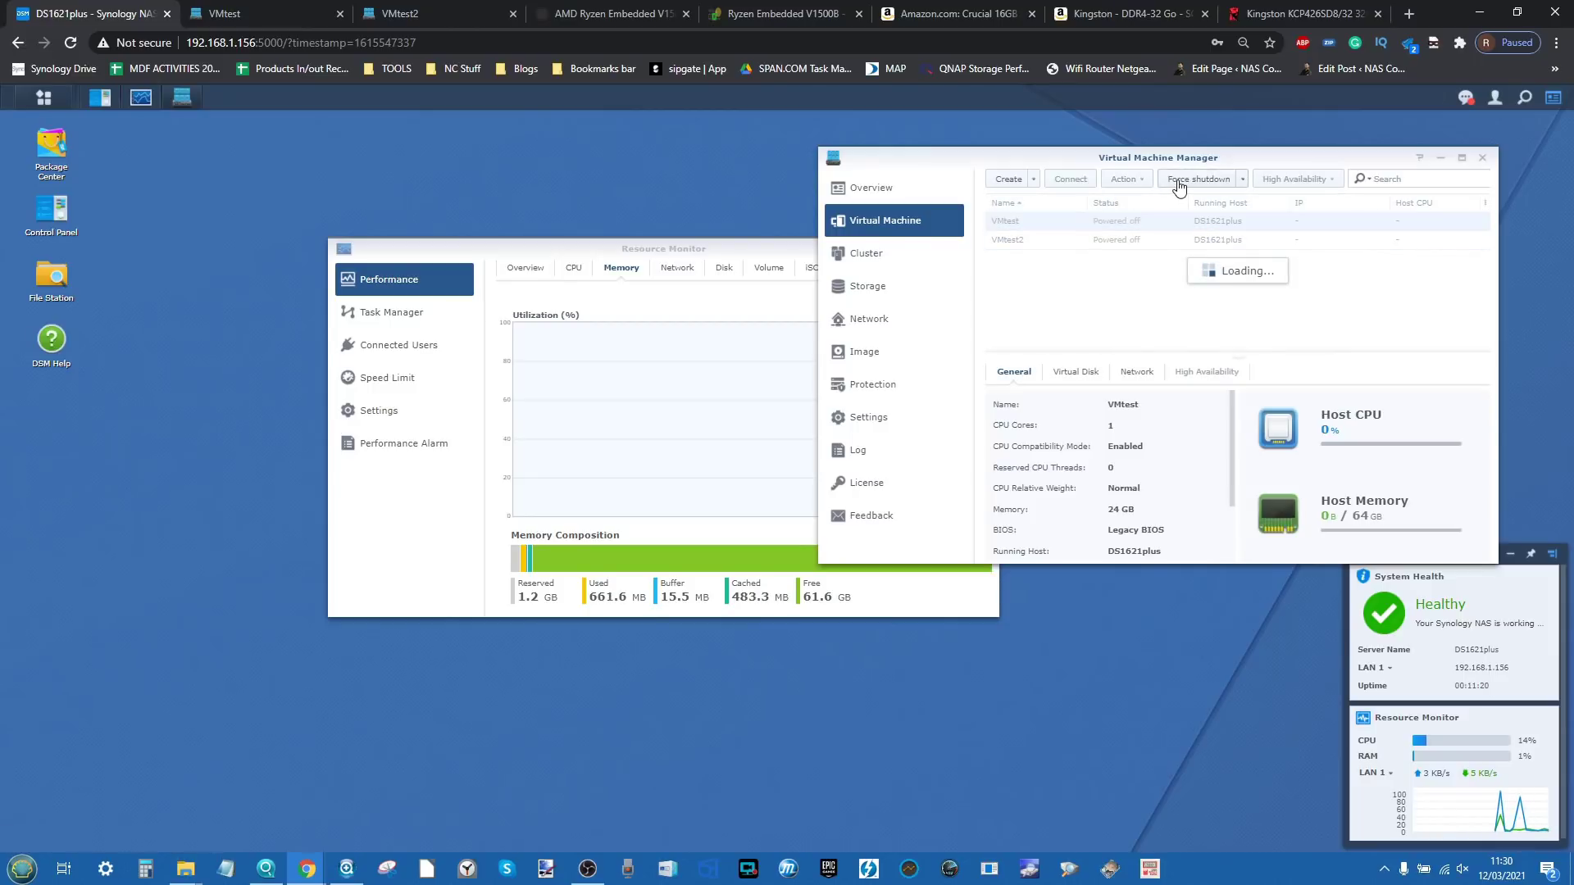
{"action": "left_click", "coordinate": [1127, 243]}
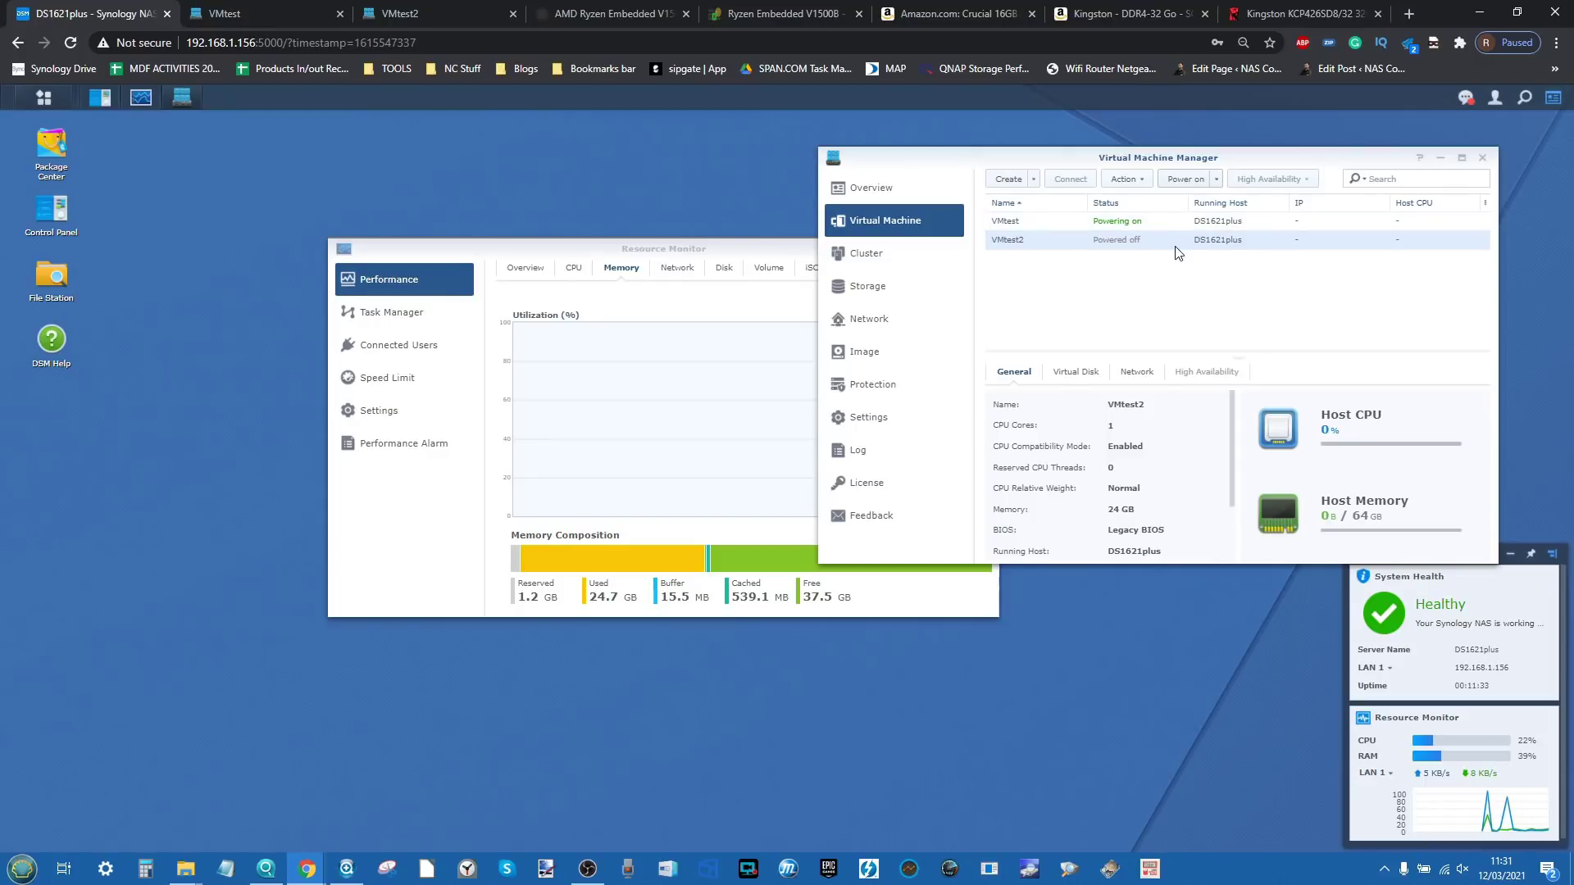
{"action": "left_click", "coordinate": [246, 13]}
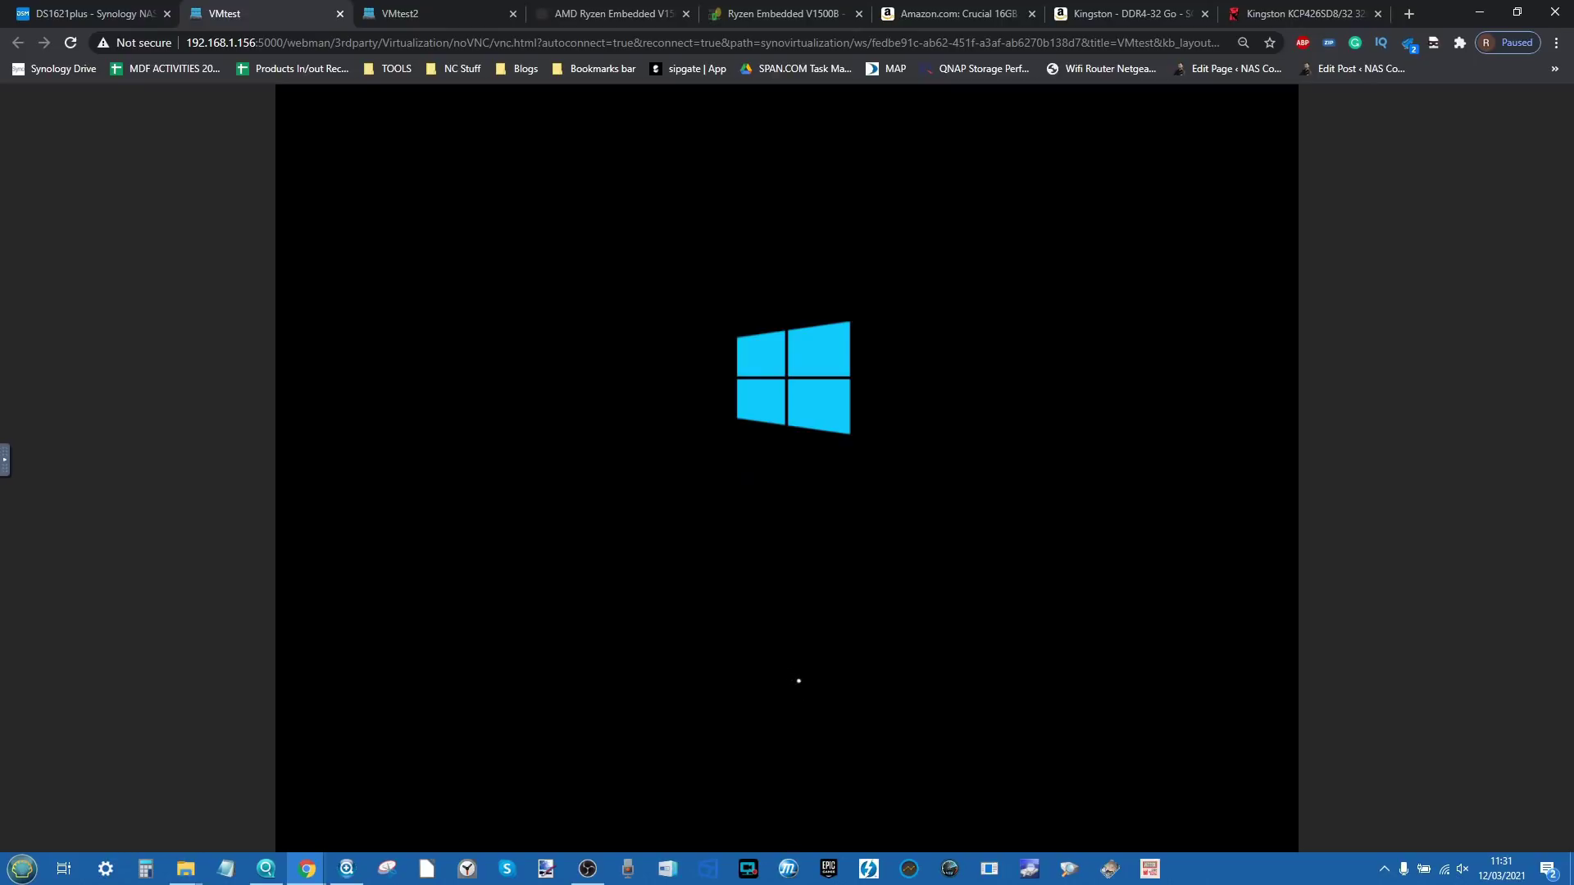
{"action": "left_click", "coordinate": [394, 13]}
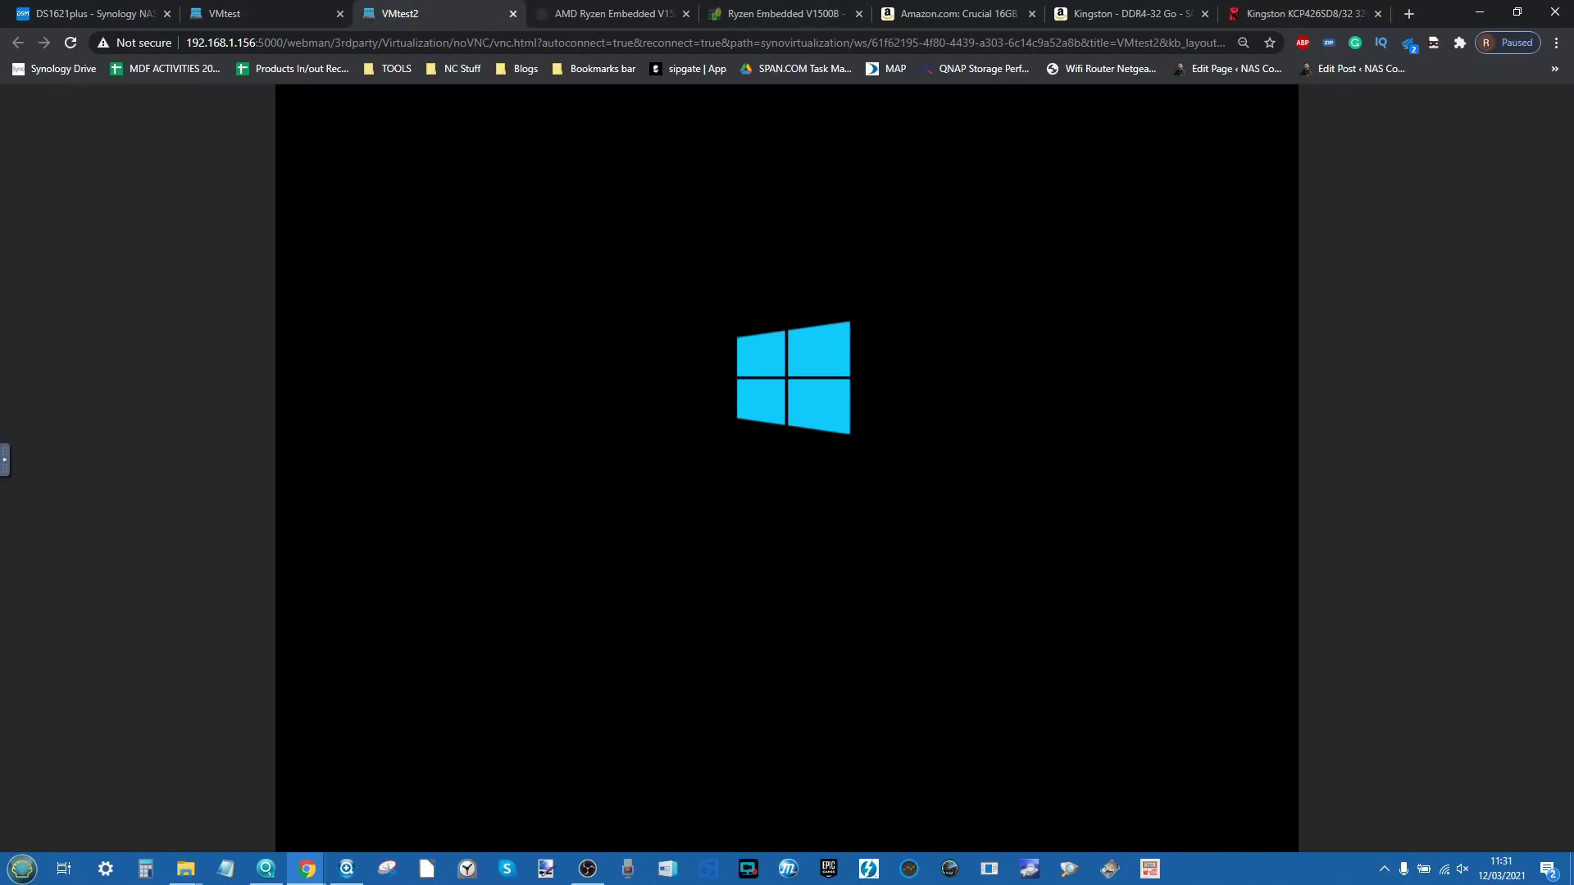
{"action": "left_click", "coordinate": [85, 9]}
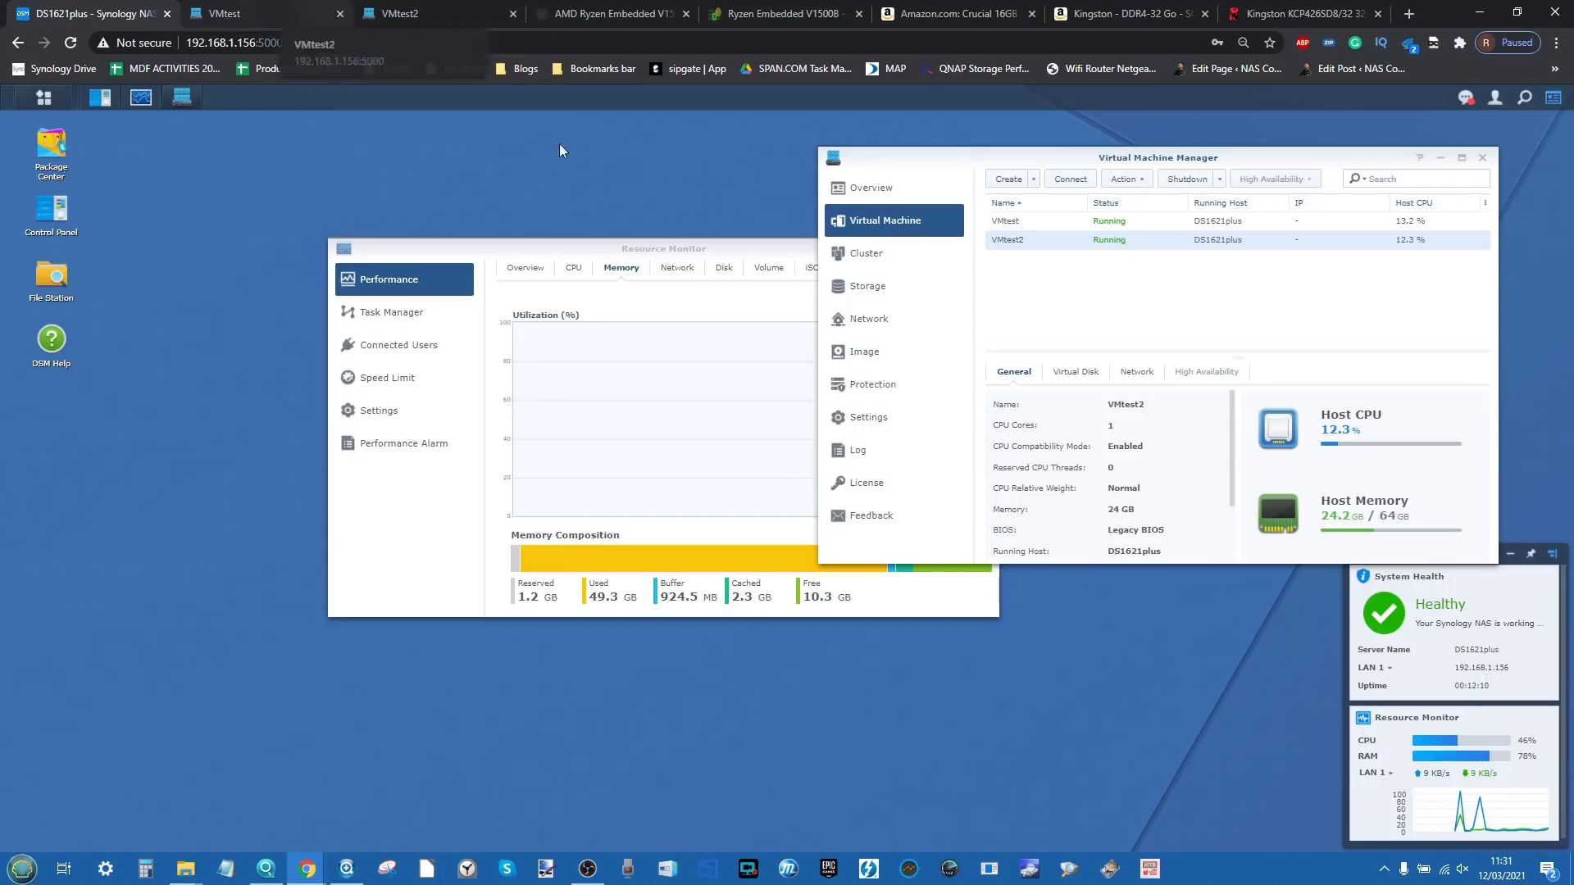
Step: Show Resource Monitor's running services, with Virtual Machine Manager using about 48.5 GB memory
{"action": "left_click_drag", "start_coordinate": [575, 246], "coordinate": [366, 396]}
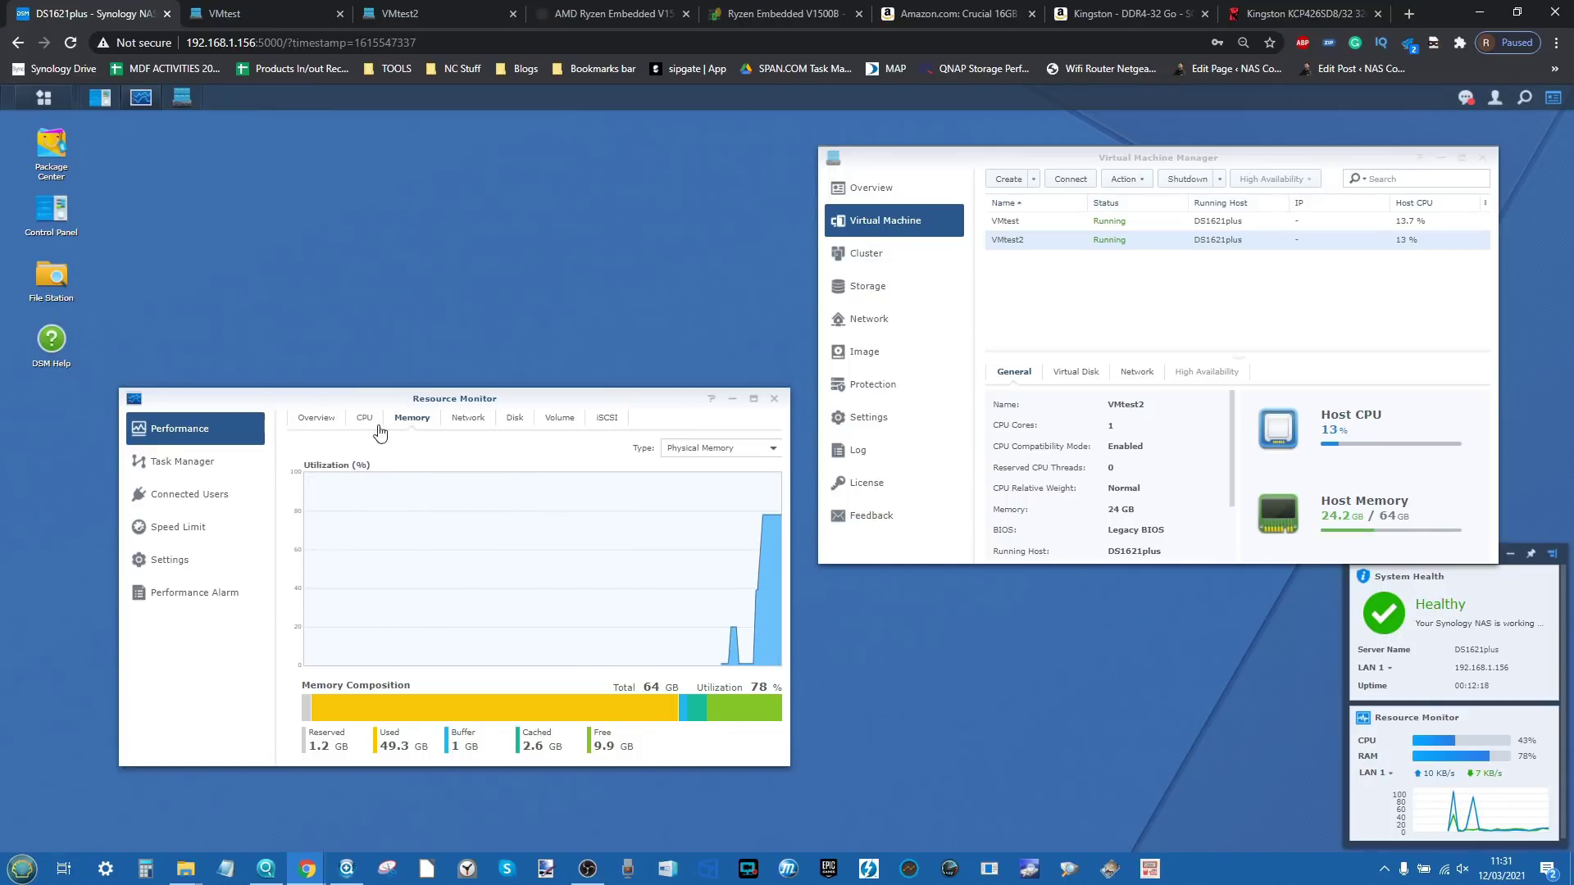
{"action": "left_click", "coordinate": [182, 592]}
{"action": "left_click", "coordinate": [184, 570]}
{"action": "left_click", "coordinate": [193, 462]}
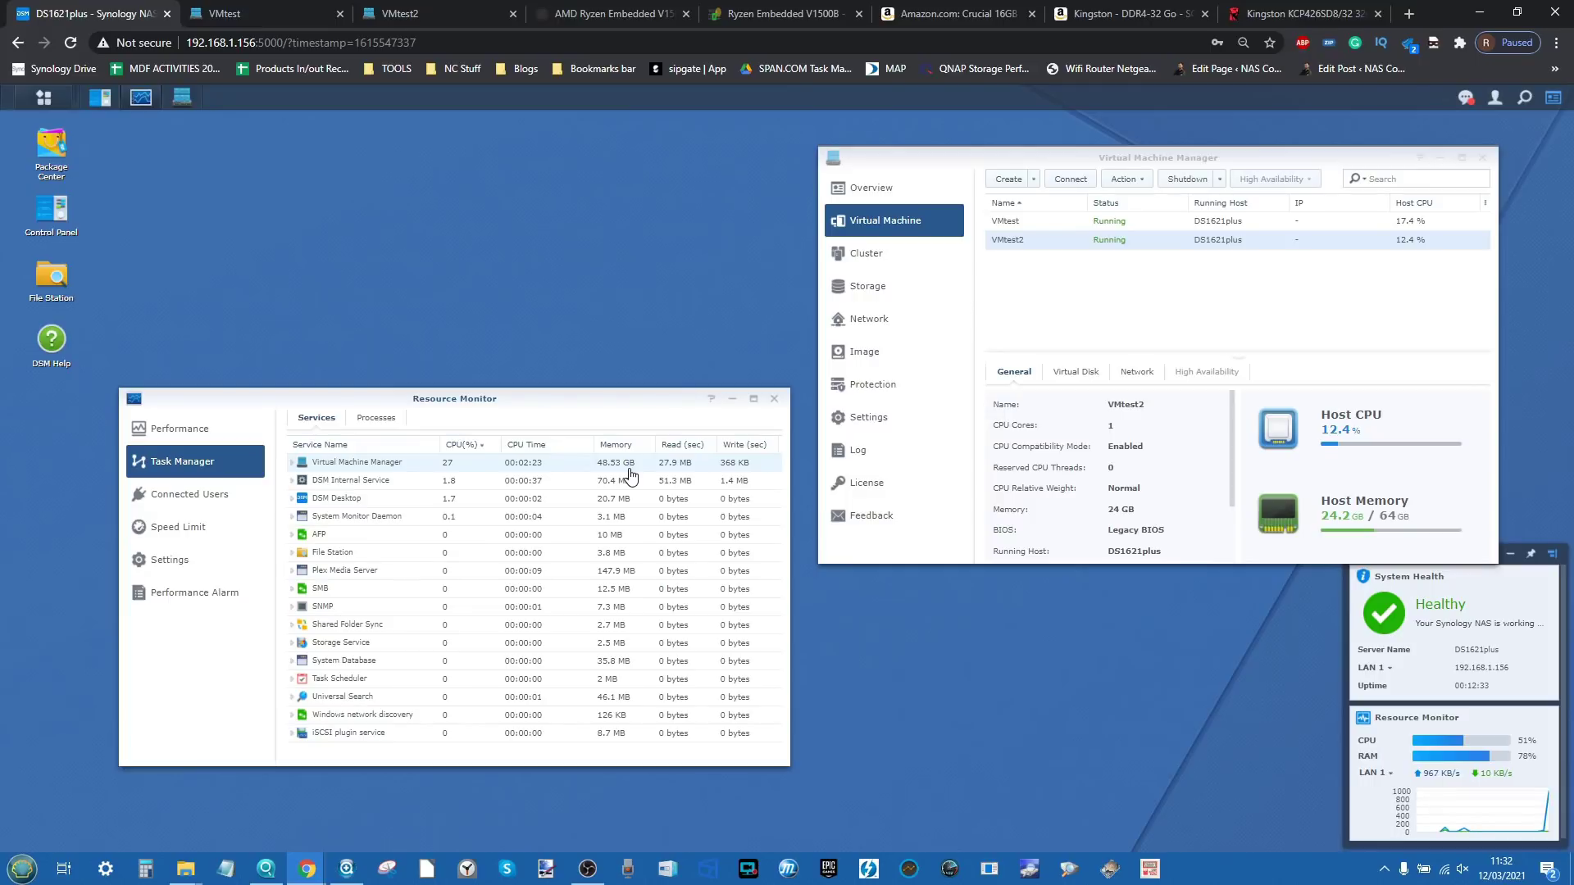
Step: Minimize the OBS recording app and switch to VMtest's console at the Windows lock screen
{"action": "left_click", "coordinate": [588, 869]}
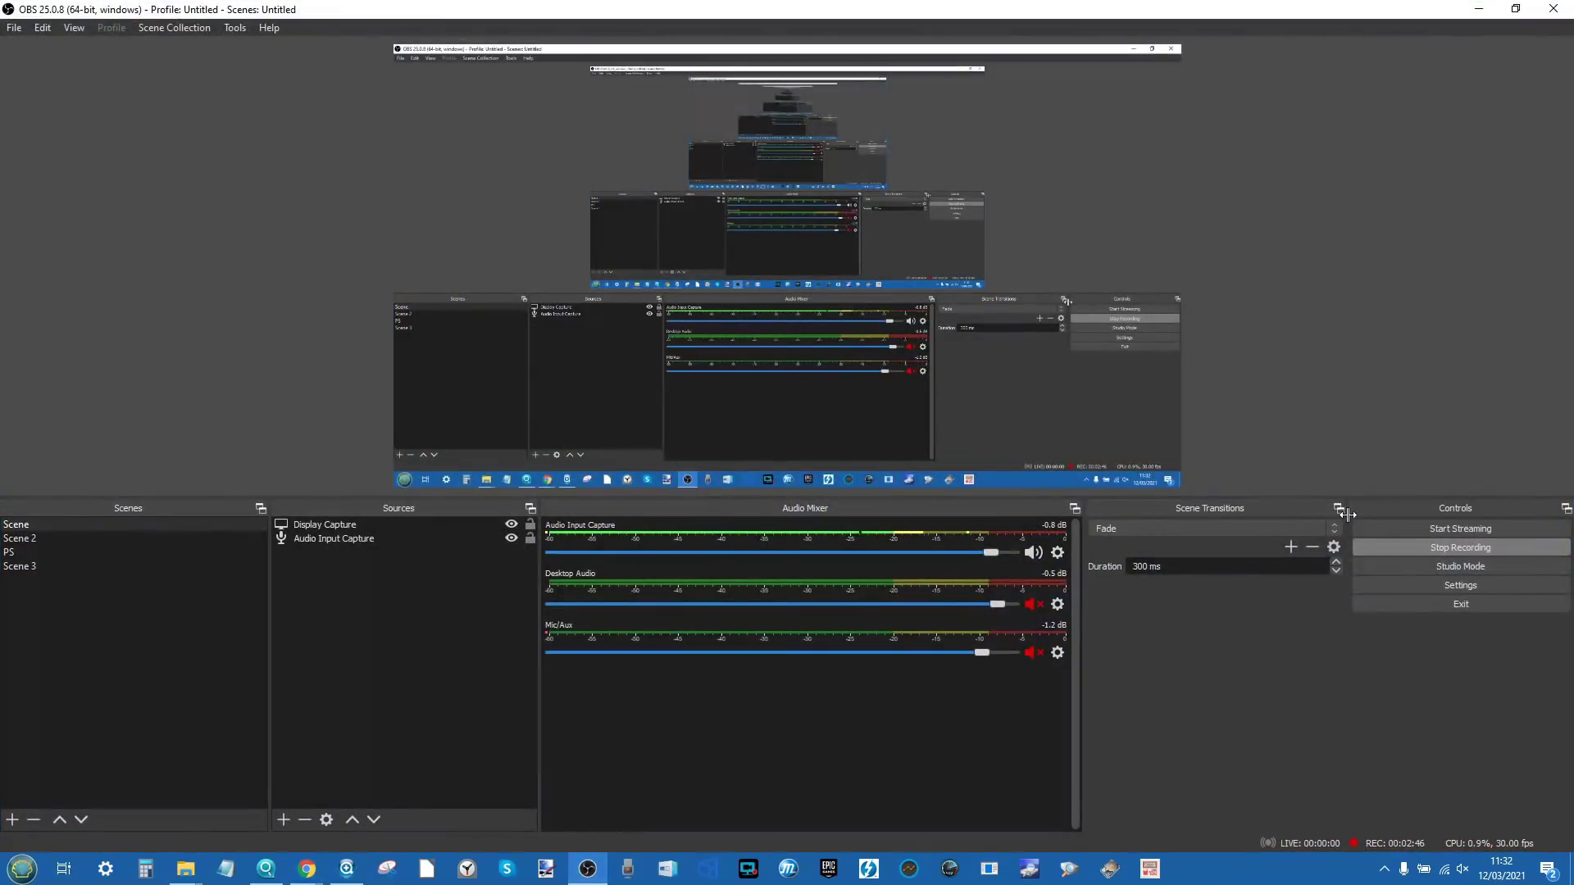
{"action": "left_click", "coordinate": [1479, 9]}
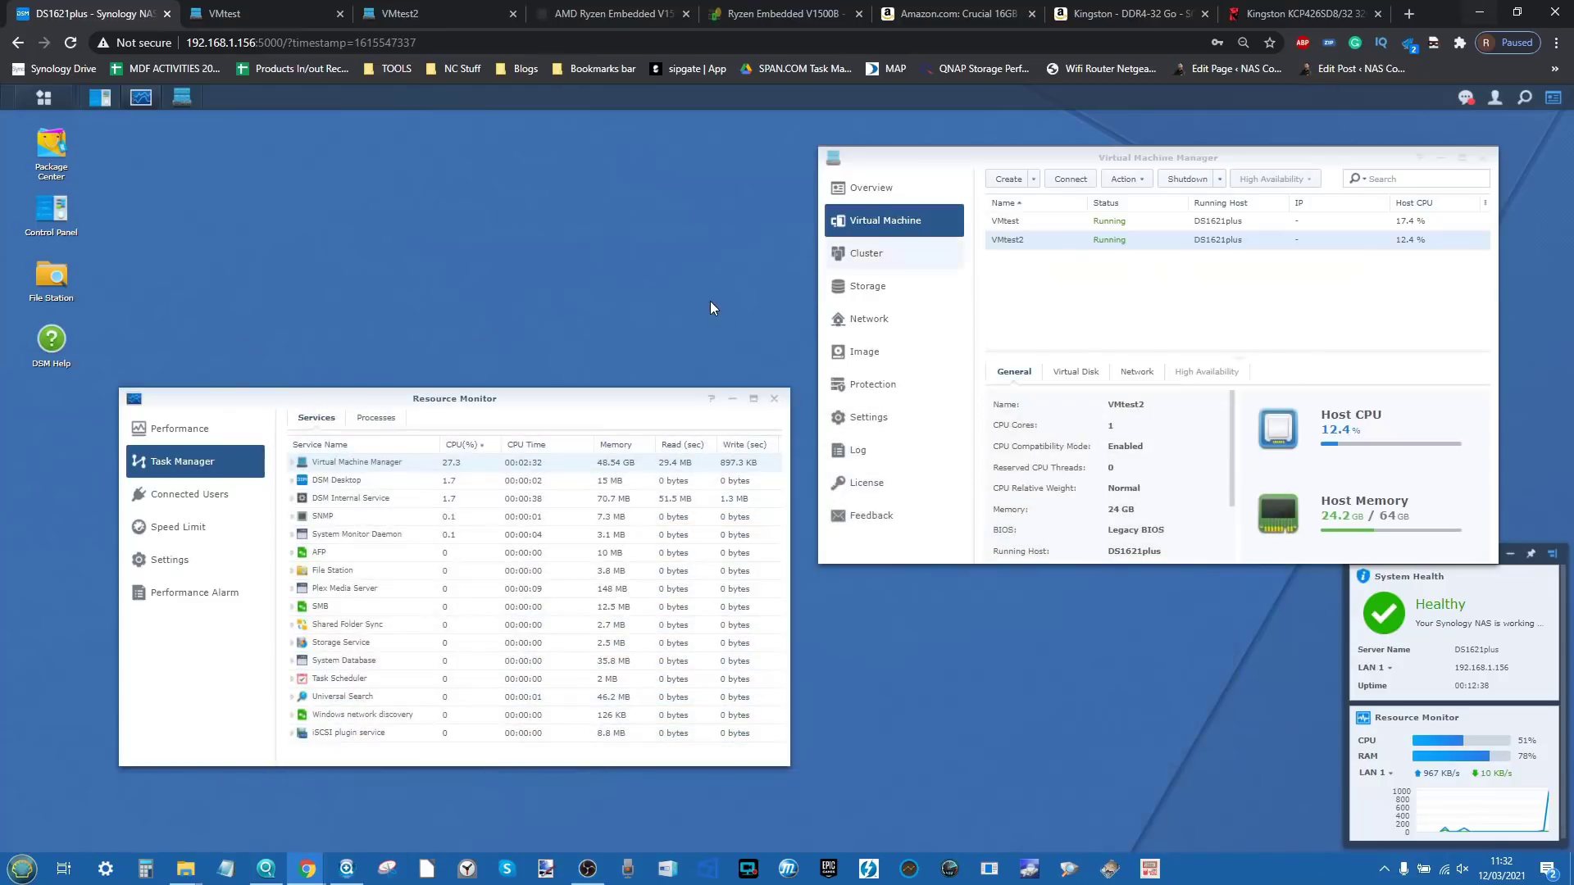
{"action": "left_click", "coordinate": [307, 10]}
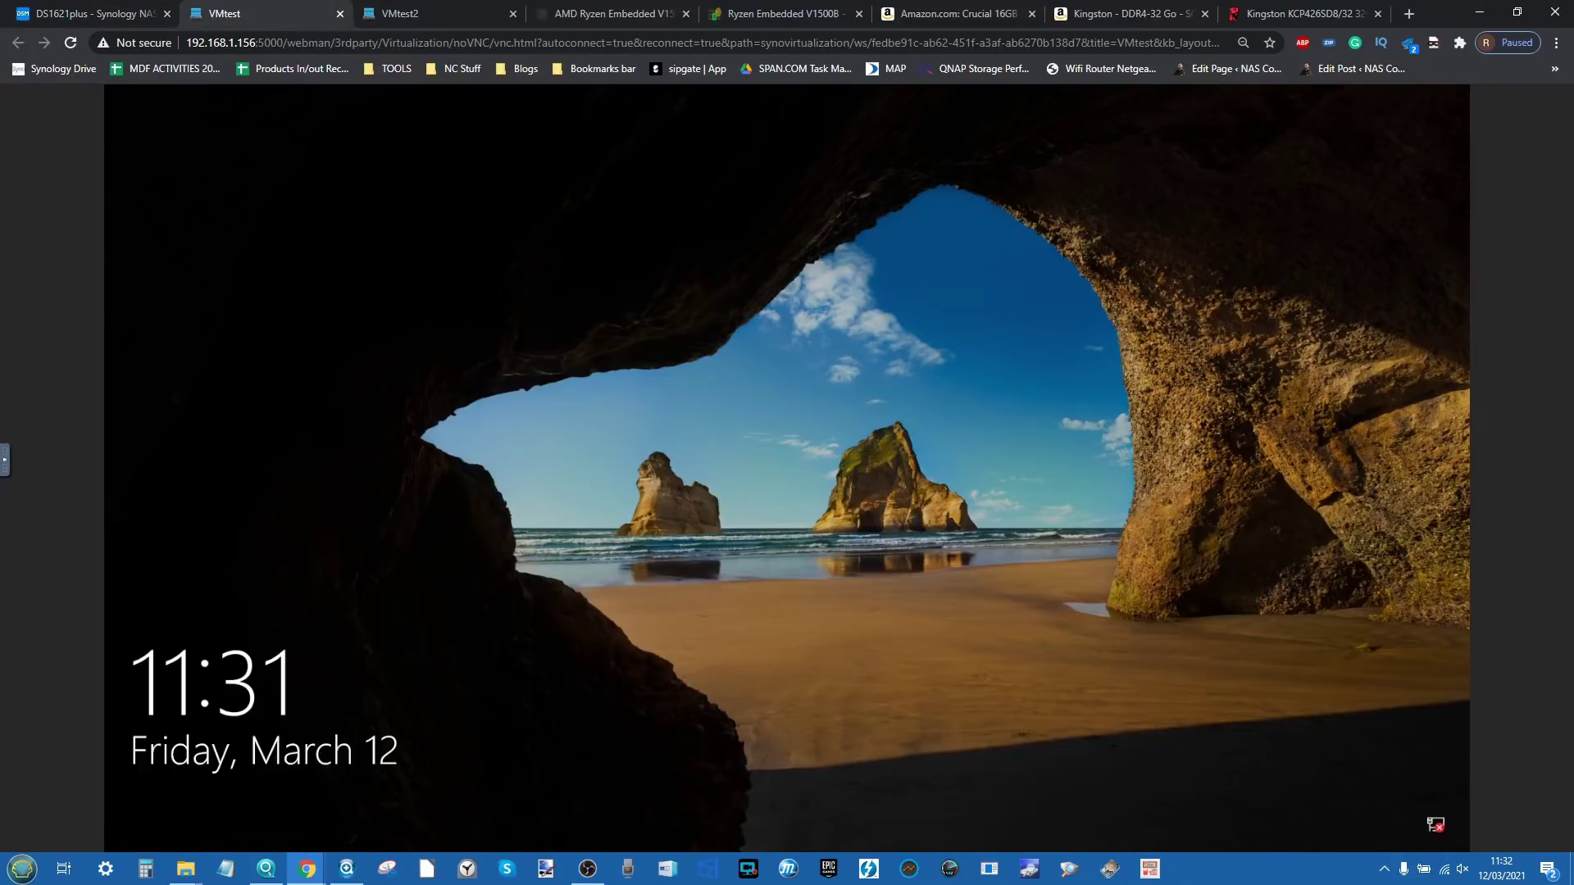
Step: Sign in to Windows on VMtest with the account password
{"action": "left_click", "coordinate": [666, 437]}
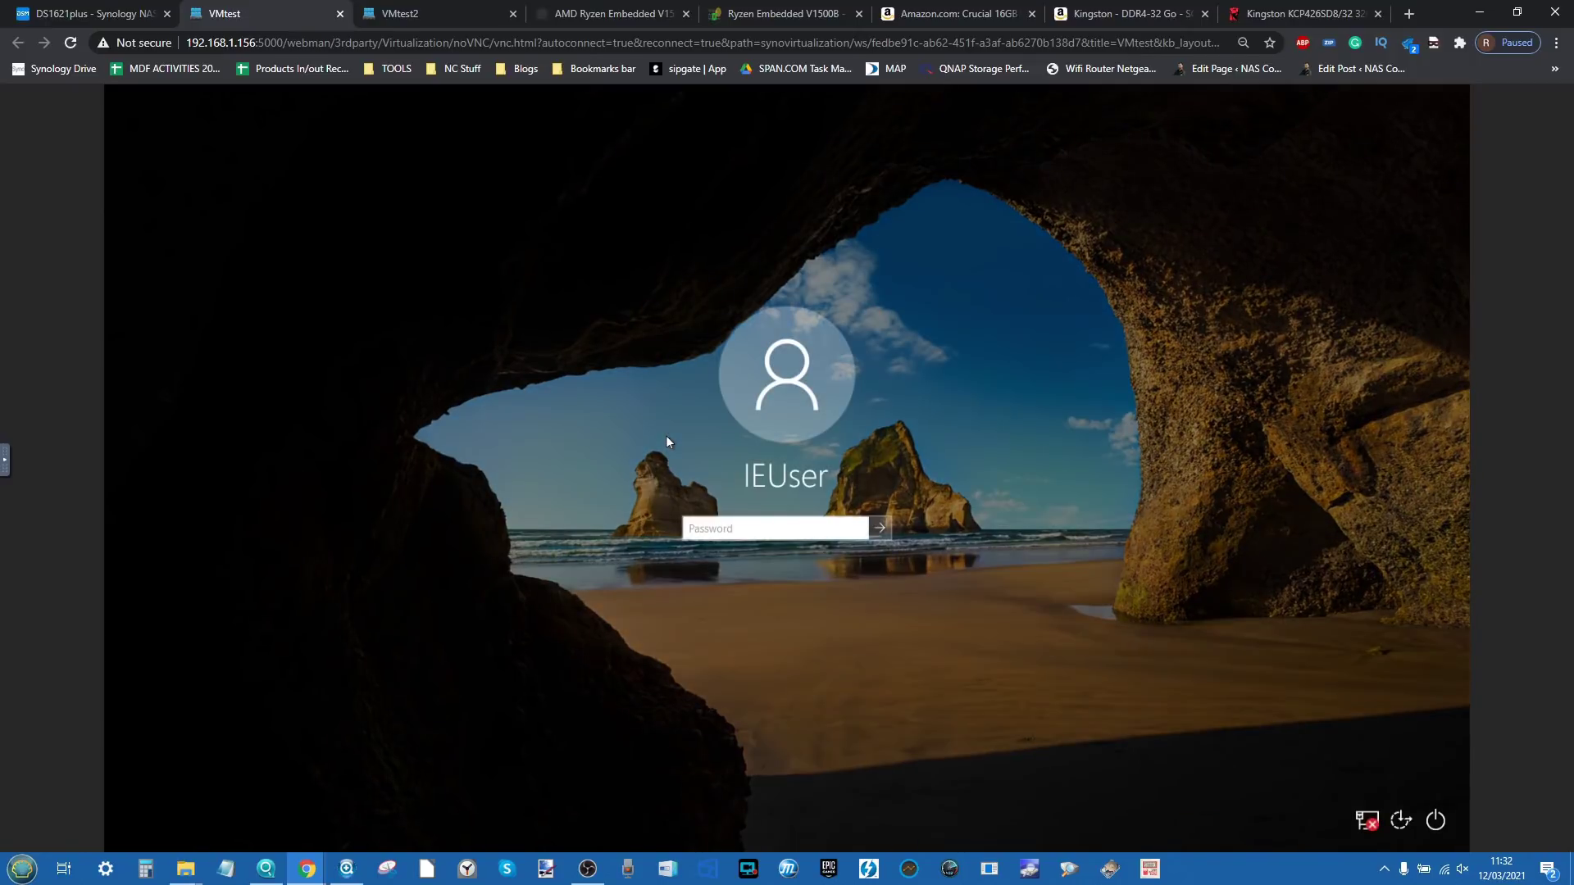
{"action": "type", "text": "Passw0rd!"}
{"action": "key", "text": "Return"}
{"action": "key", "text": "ctrl+Tab"}
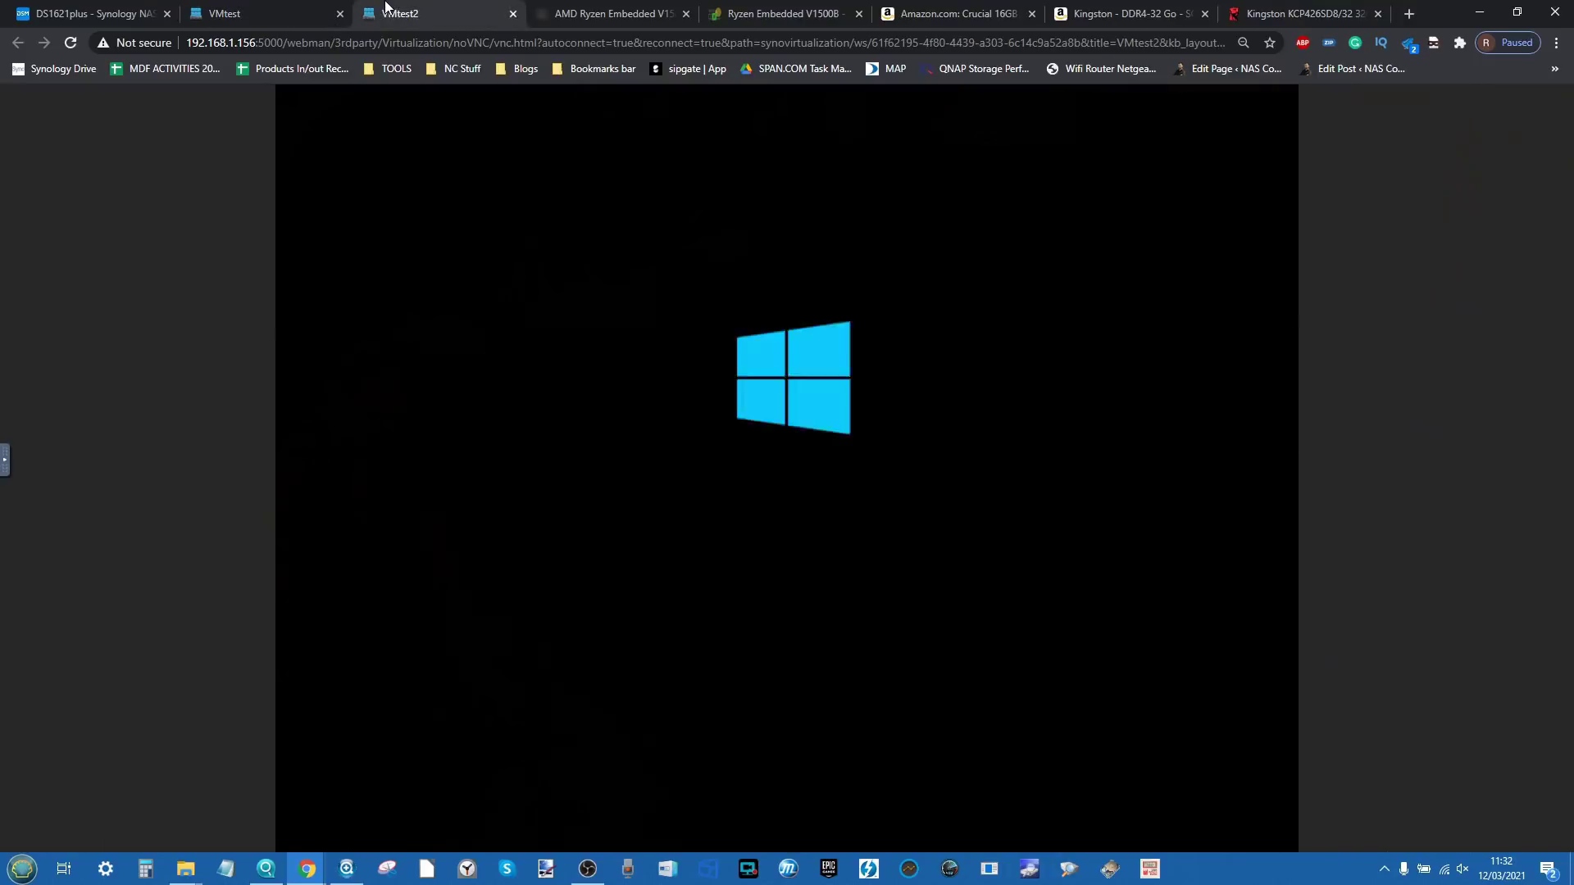
Step: Sign in to Windows on VMtest2 with the account password, then return to the DSM desktop
{"action": "left_click", "coordinate": [932, 492]}
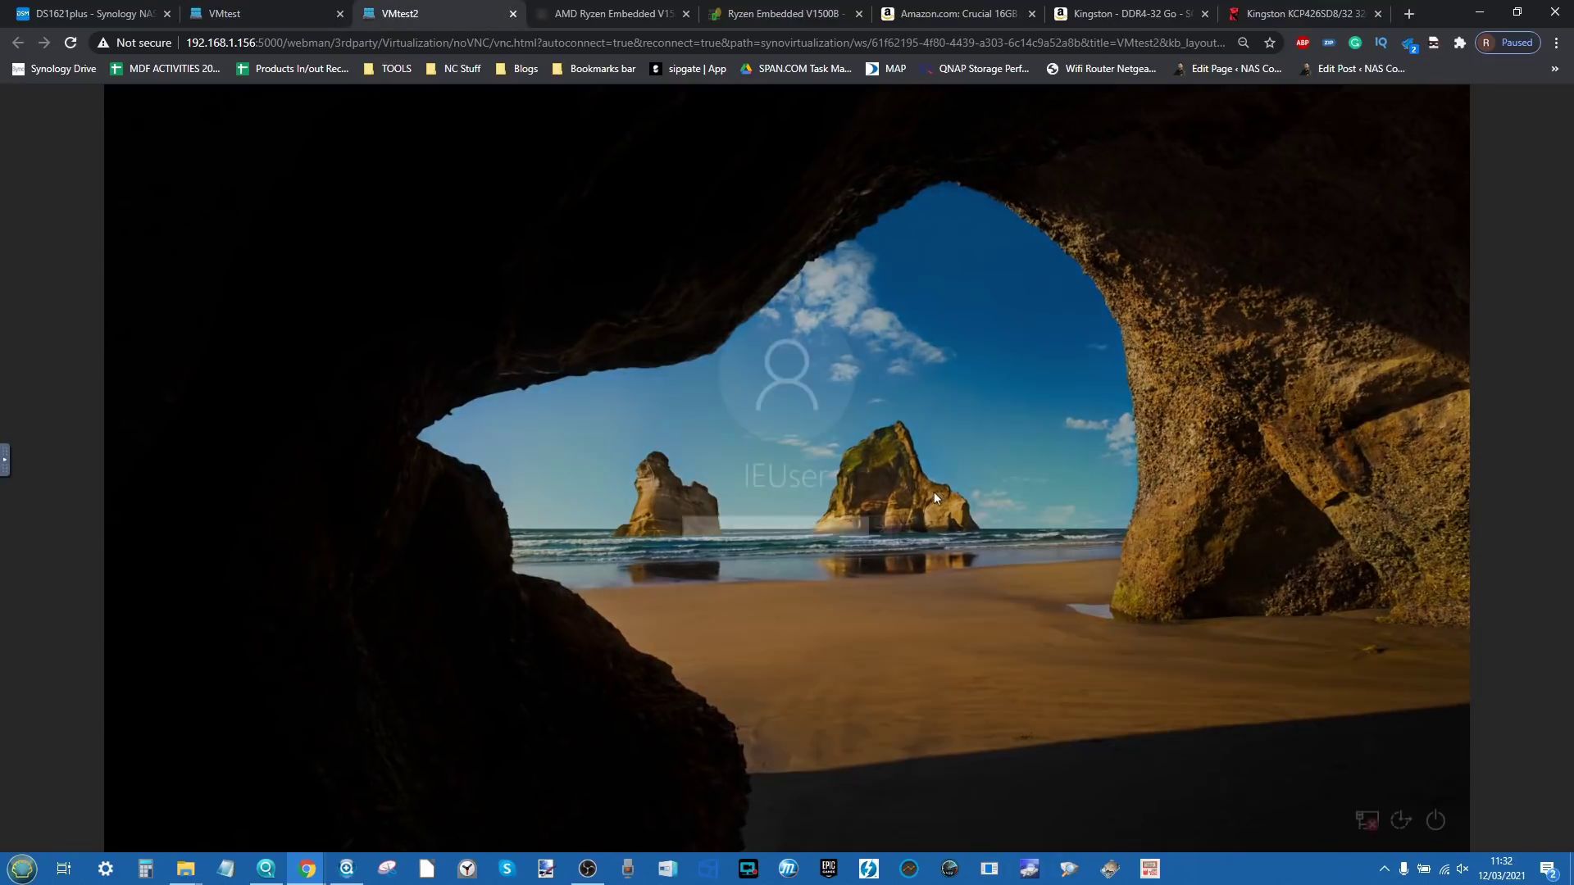
{"action": "type", "text": "Pa"}
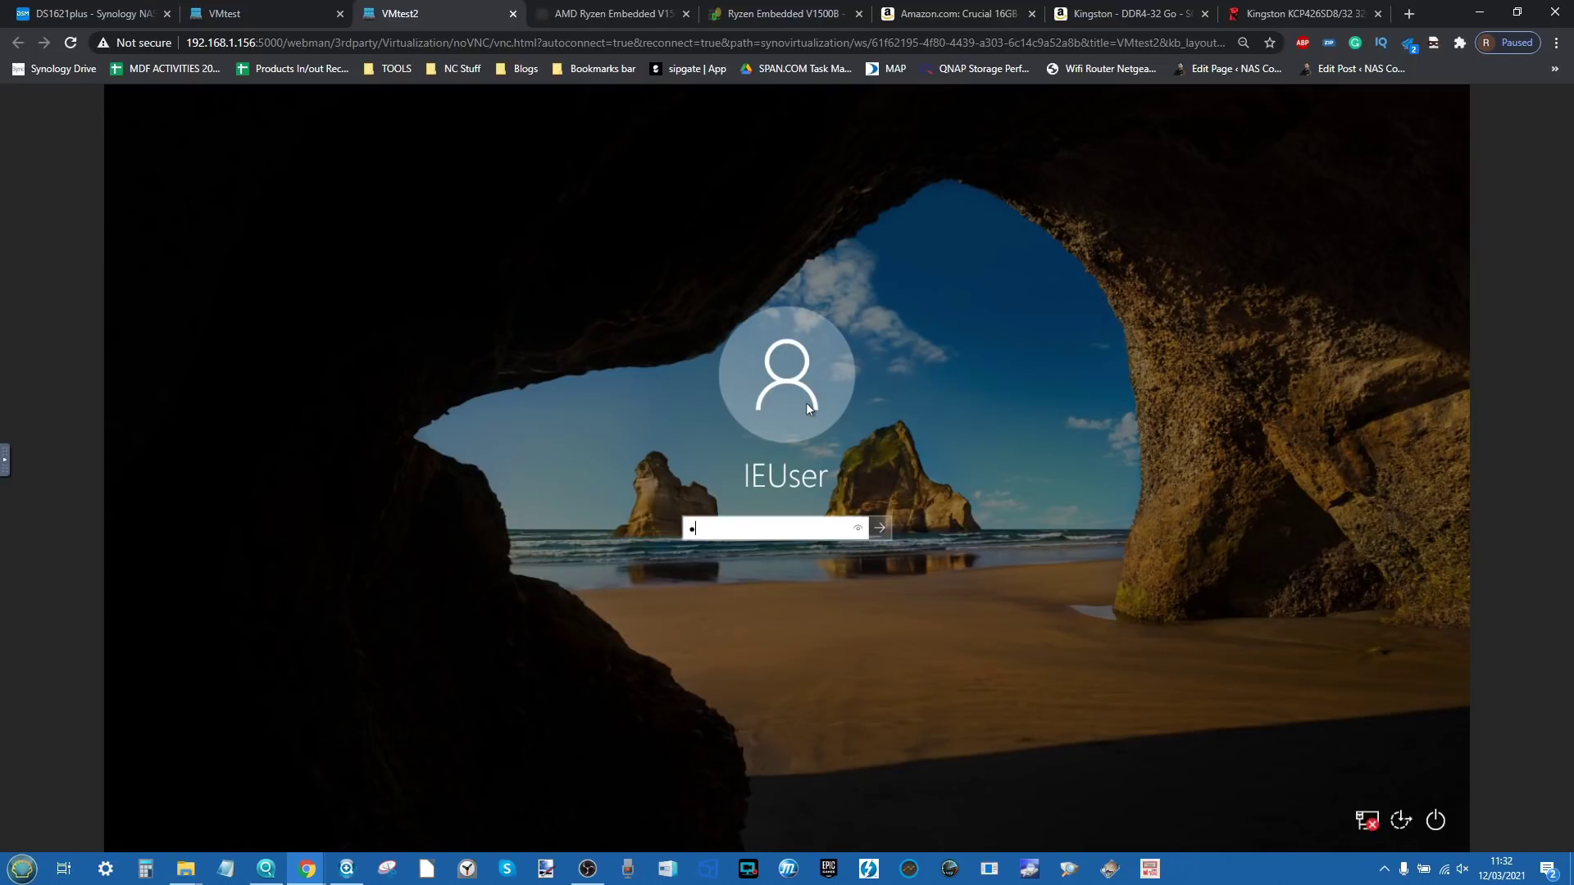
{"action": "type", "text": "ssw0rd!"}
{"action": "key", "text": "Return"}
{"action": "left_click", "coordinate": [320, 11]}
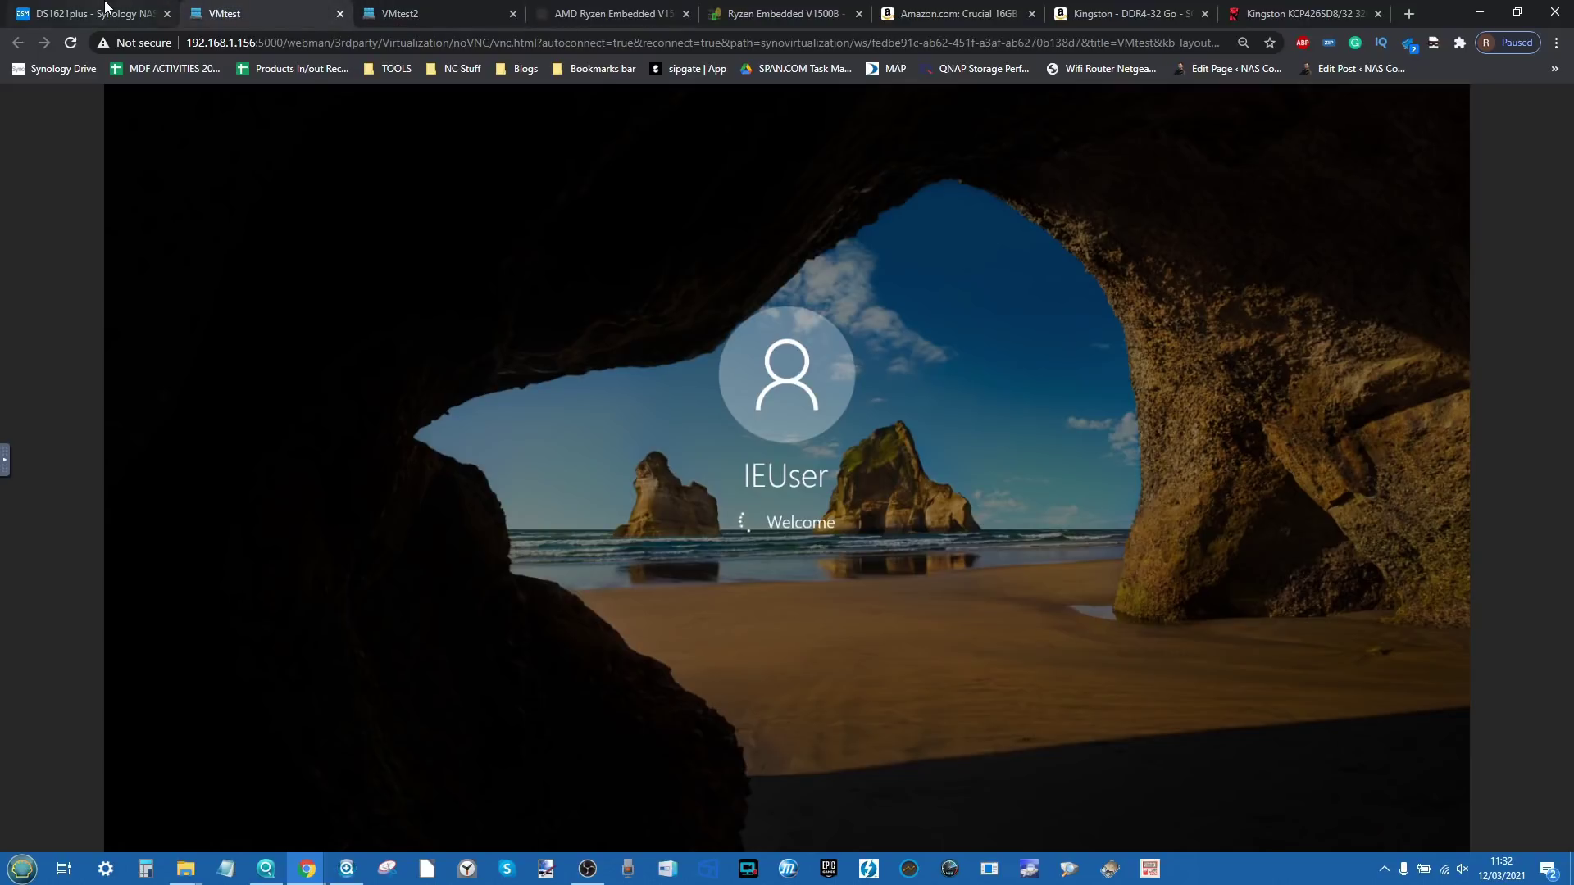
{"action": "right_click", "coordinate": [106, 10]}
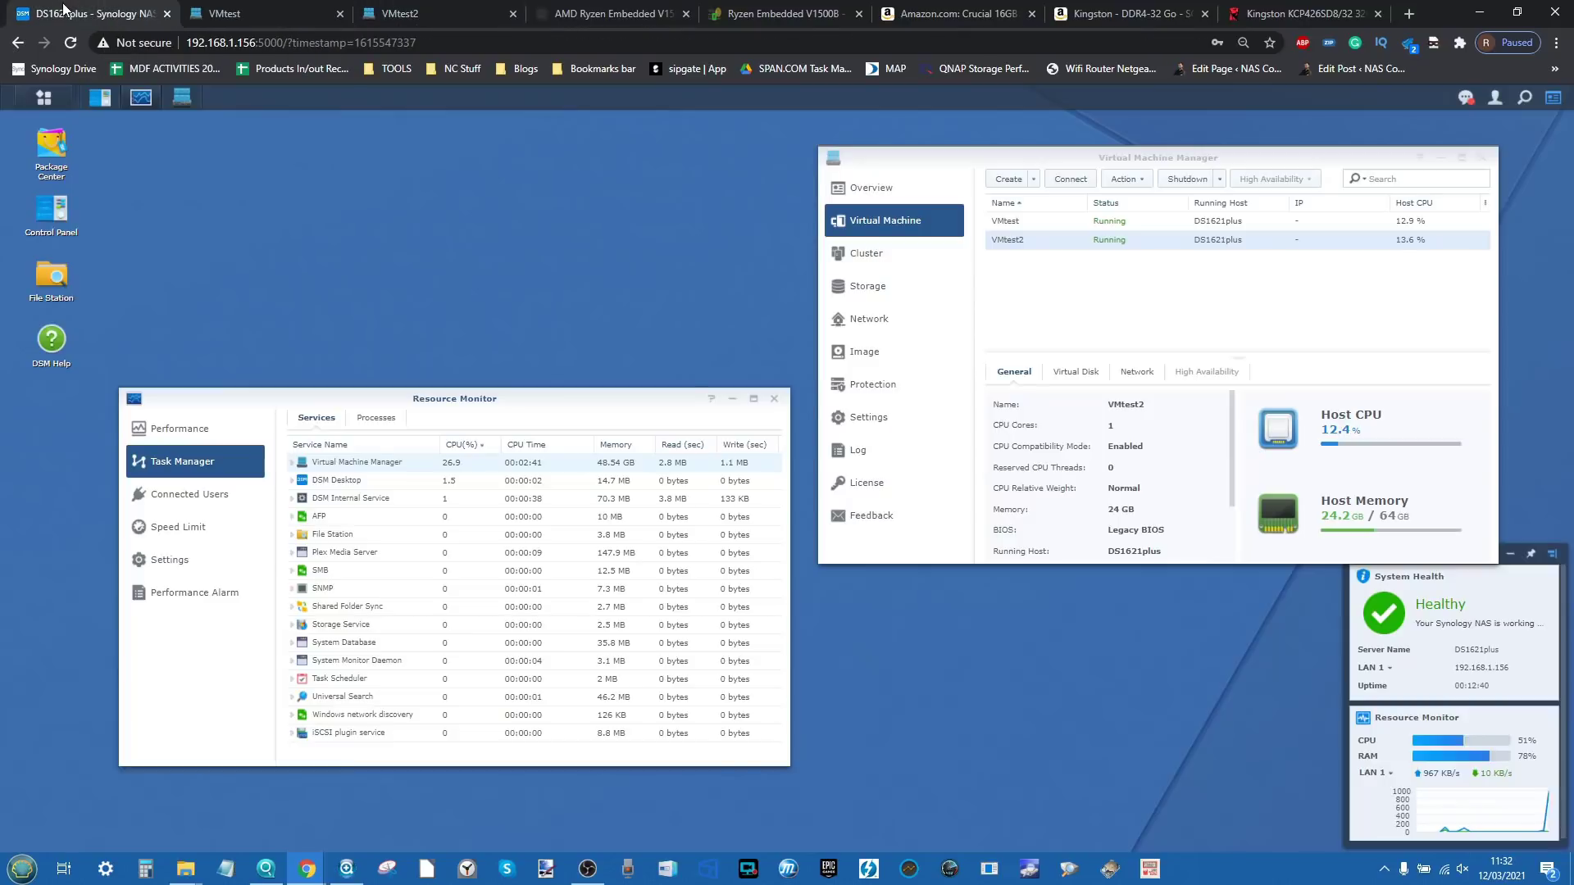
{"action": "left_click", "coordinate": [66, 12]}
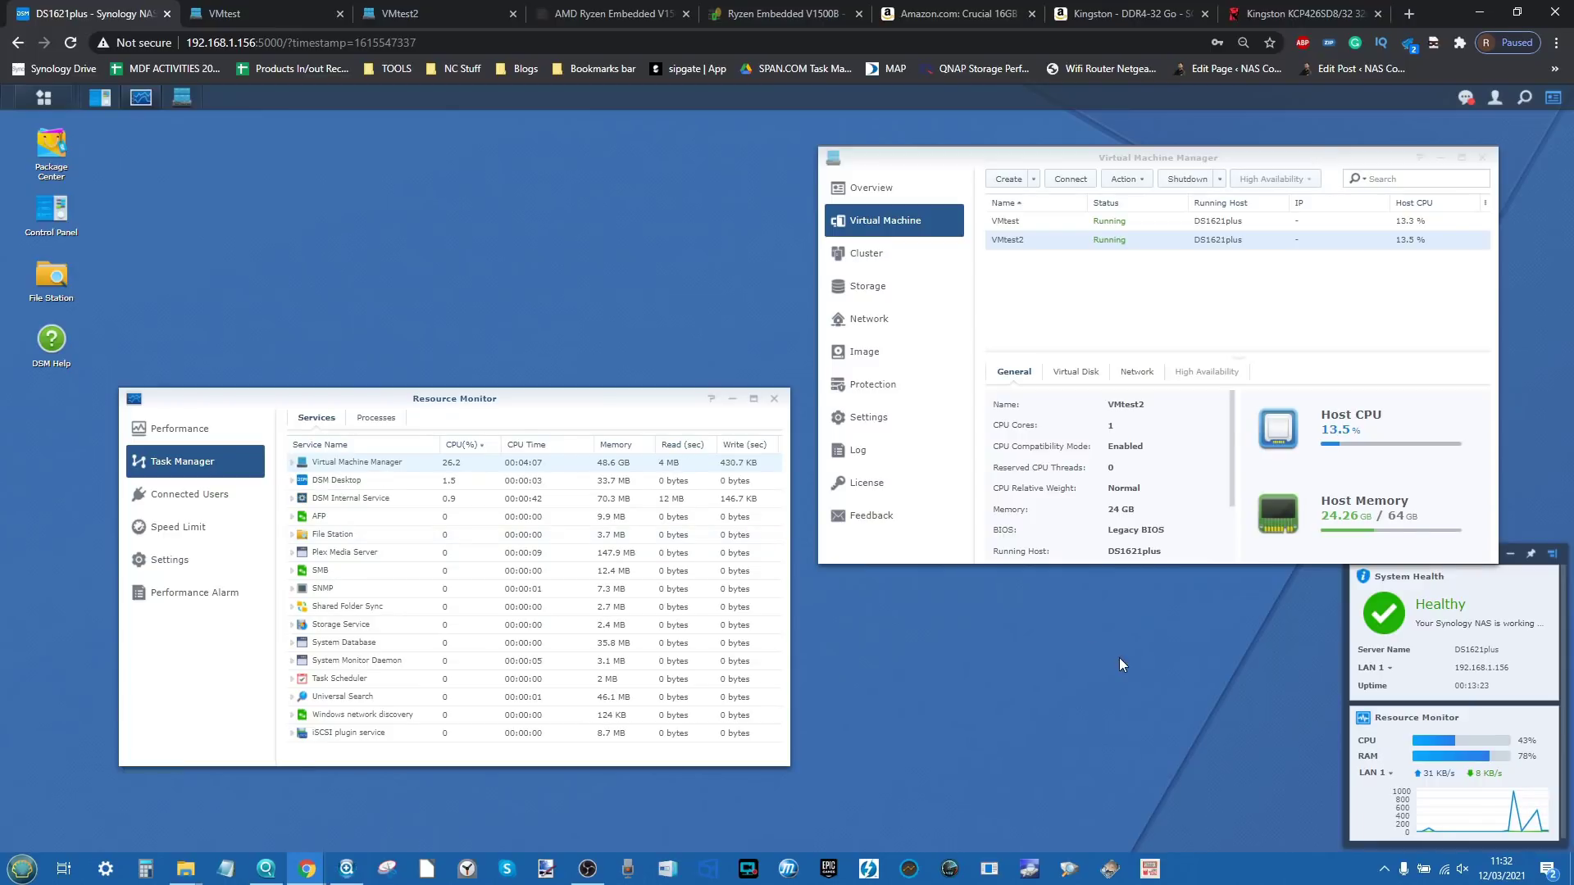
Step: Check the Ryzen V1500B's 32 GB max memory on cpu-monkey and WikiChip, then show VMtest2's desktop
{"action": "left_click", "coordinate": [326, 8]}
{"action": "left_click", "coordinate": [609, 10]}
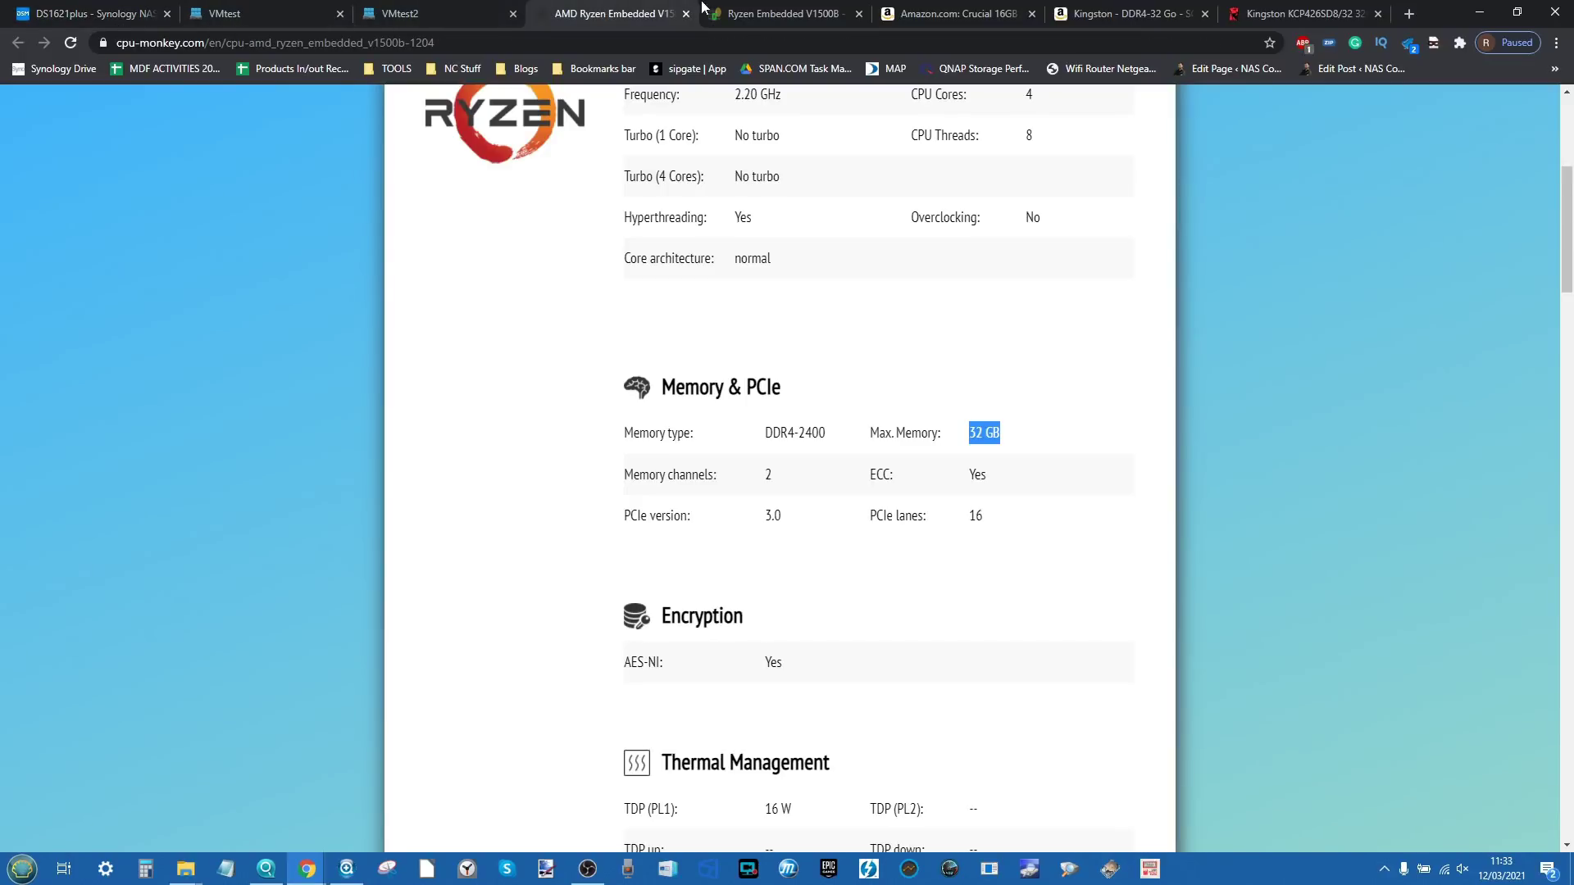
{"action": "left_click", "coordinate": [759, 9]}
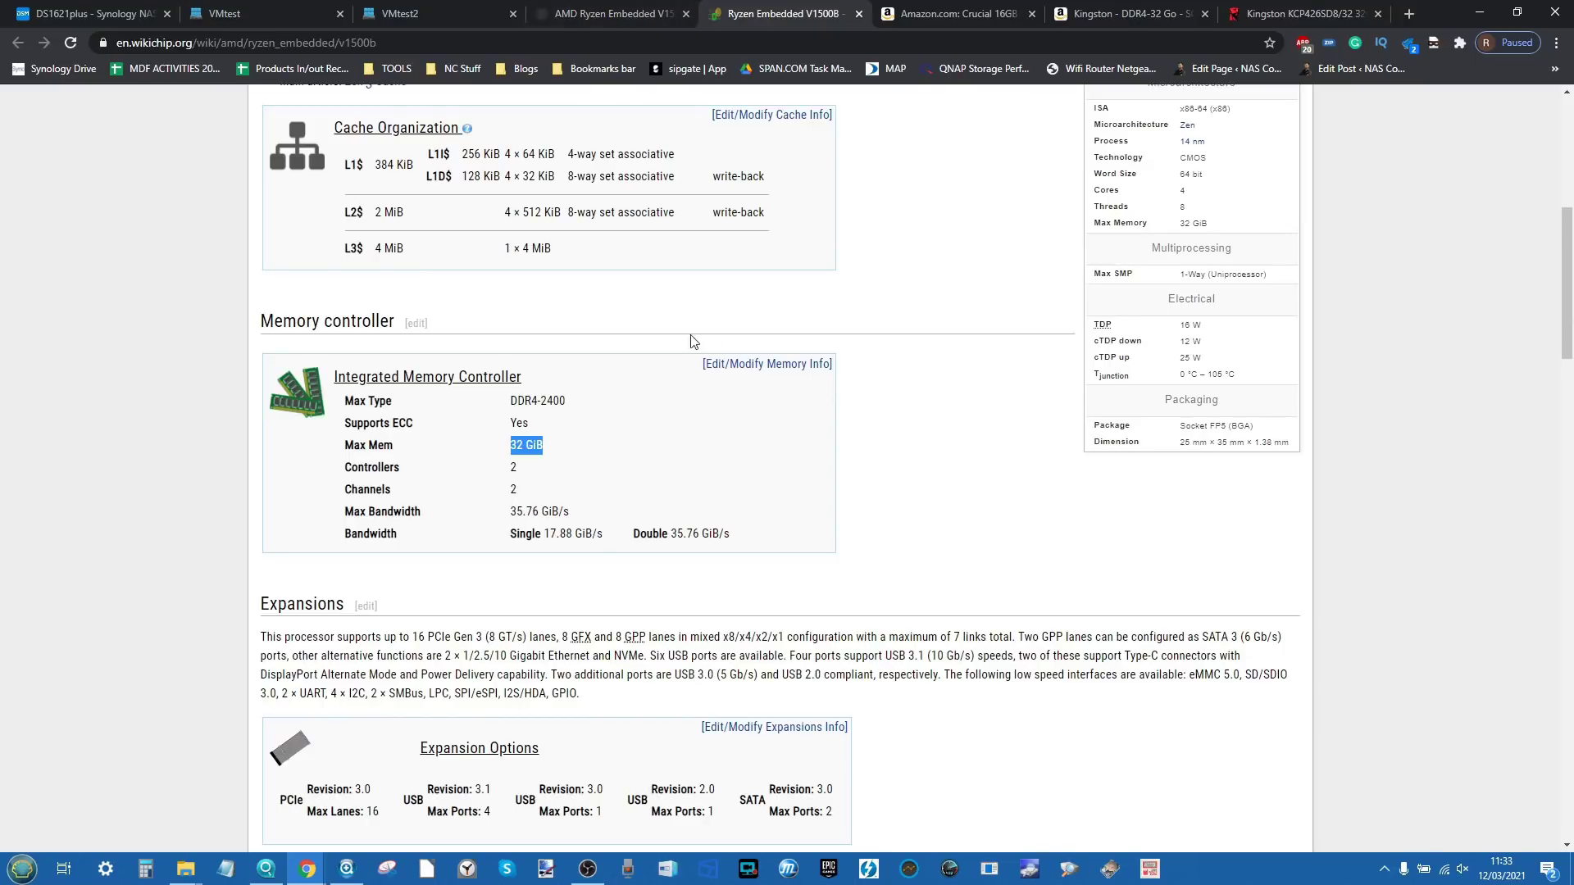
{"action": "left_click", "coordinate": [402, 8]}
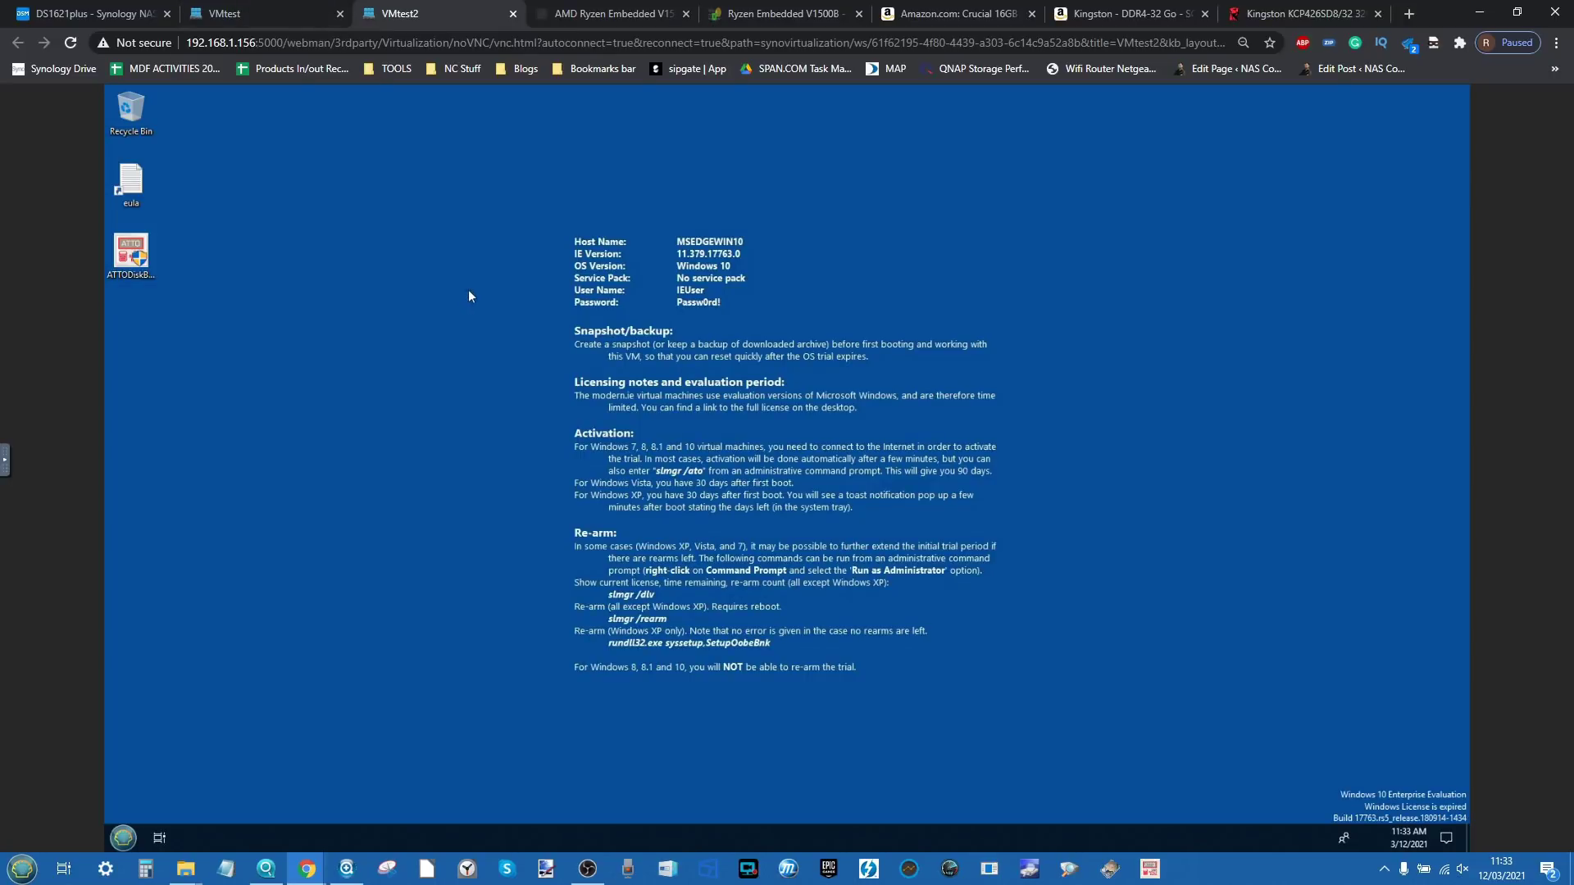
Step: Launch Task Manager from the VMtest taskbar
{"action": "left_click", "coordinate": [252, 10]}
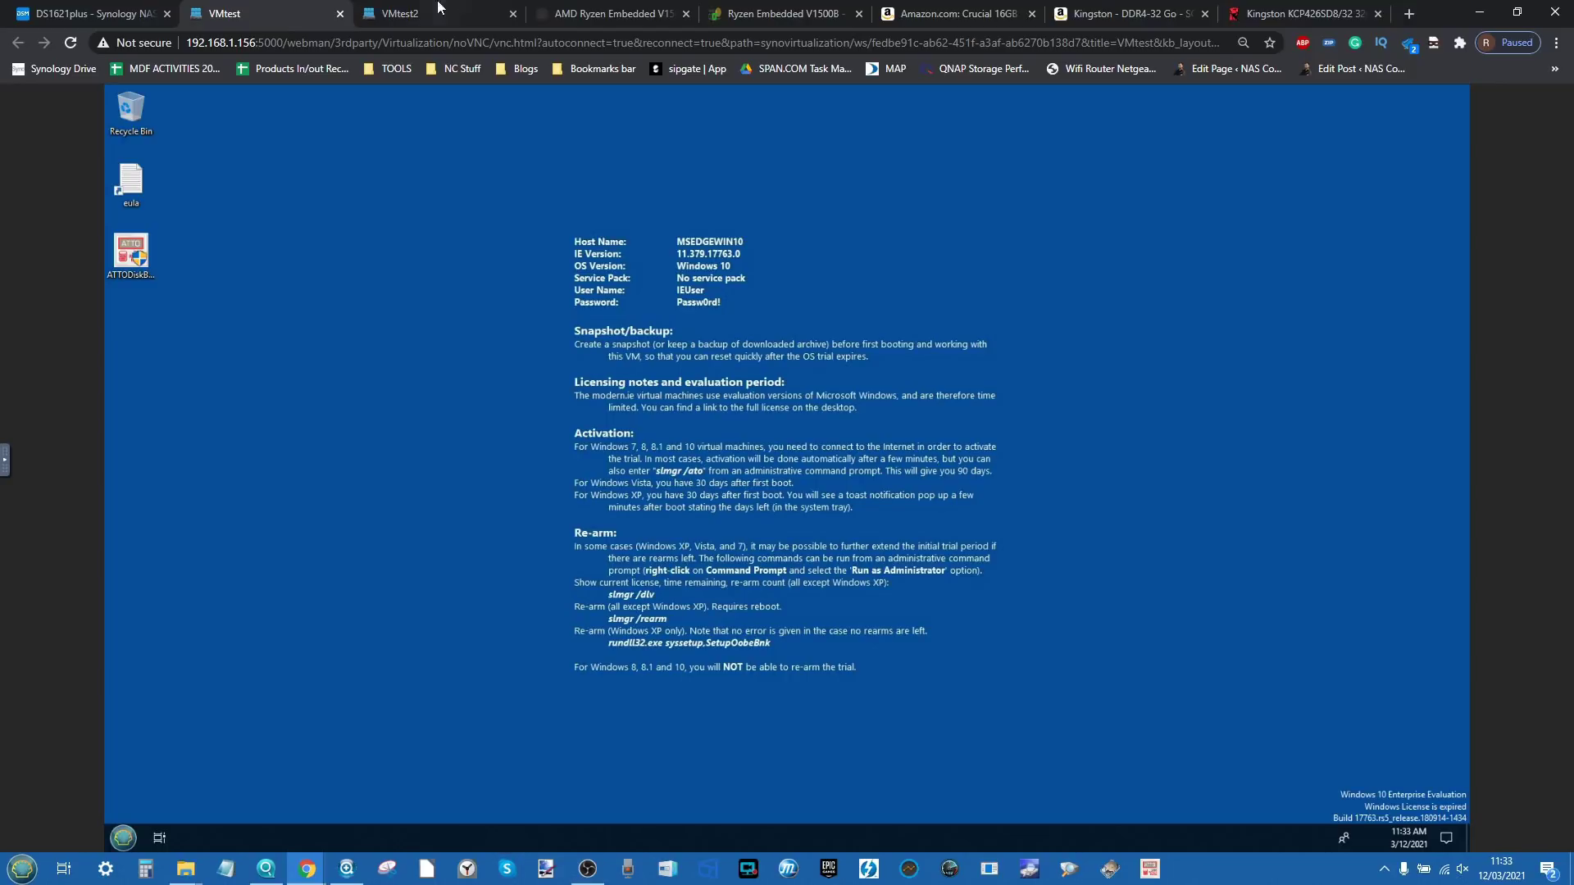
{"action": "right_click", "coordinate": [601, 851]}
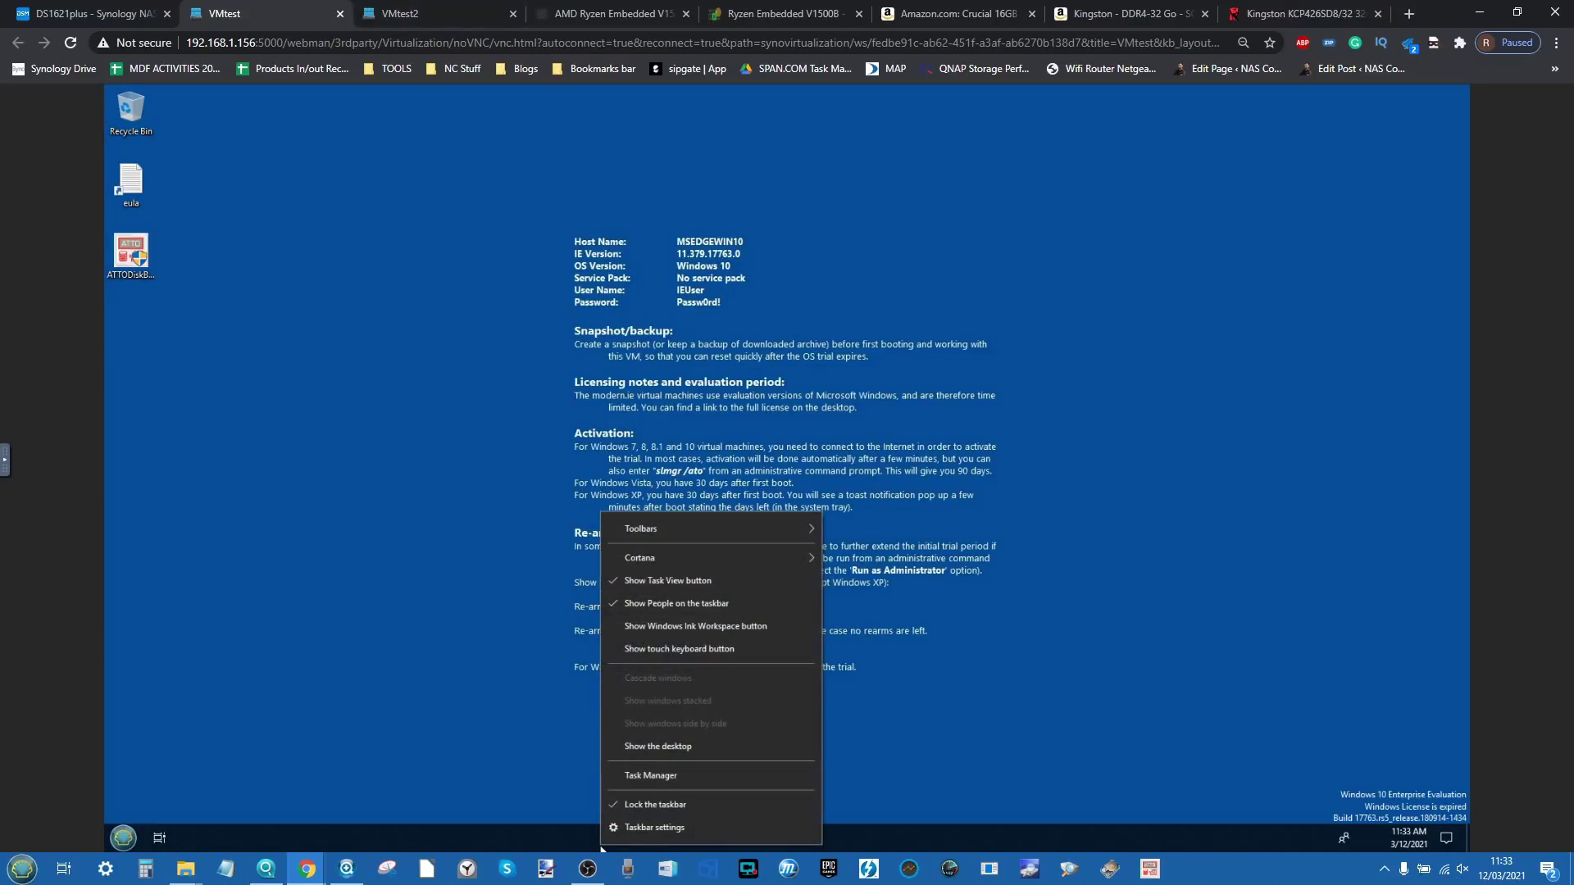
{"action": "left_click", "coordinate": [665, 785]}
{"action": "left_click", "coordinate": [416, 14]}
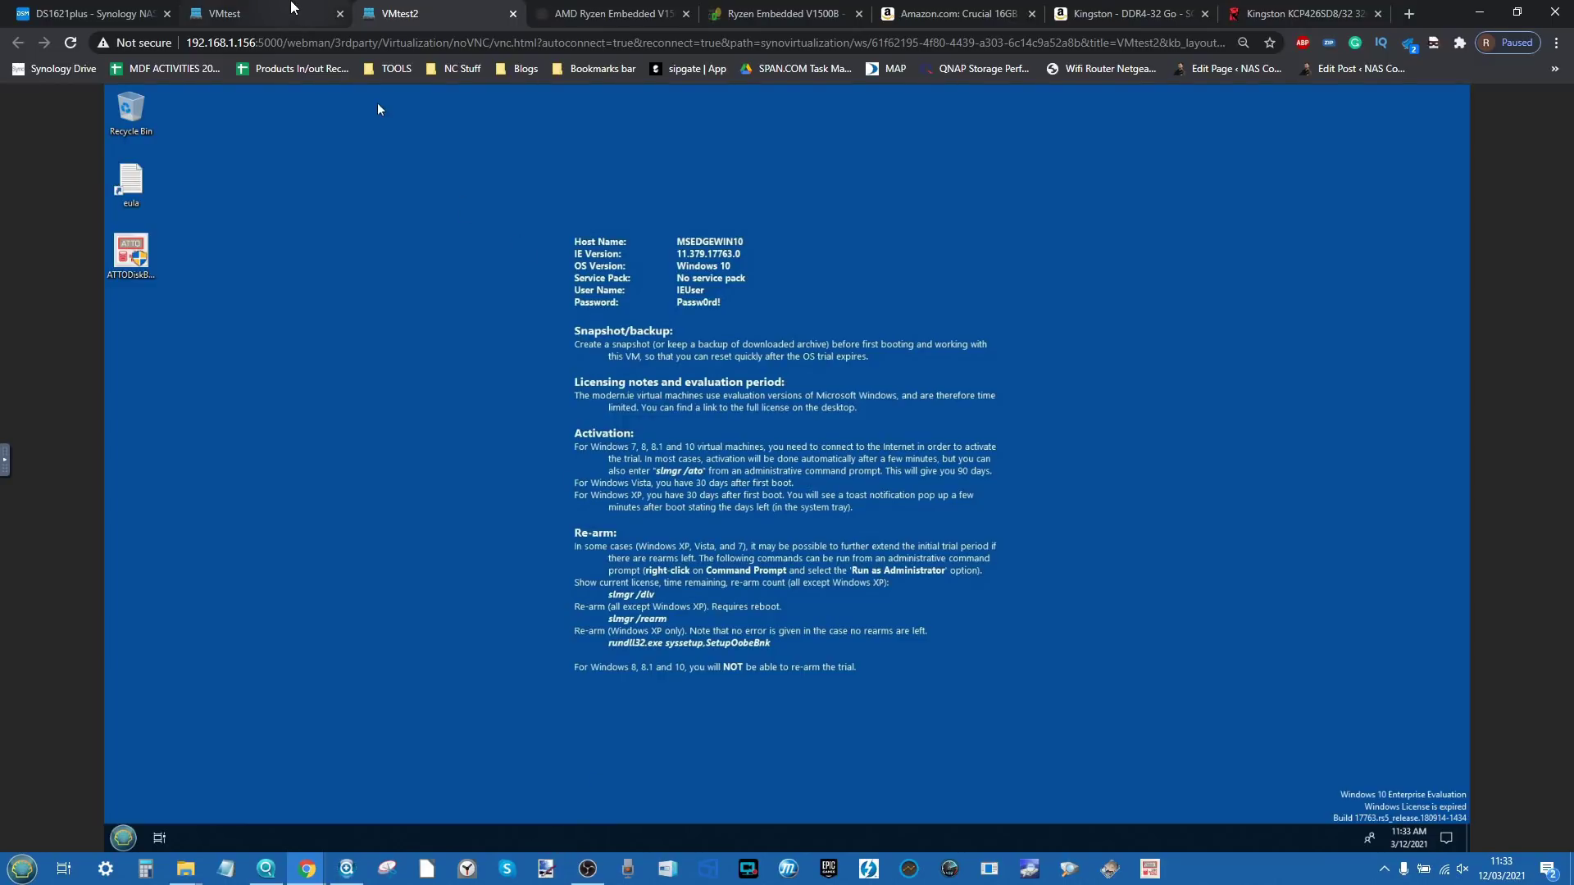
{"action": "left_click", "coordinate": [111, 11]}
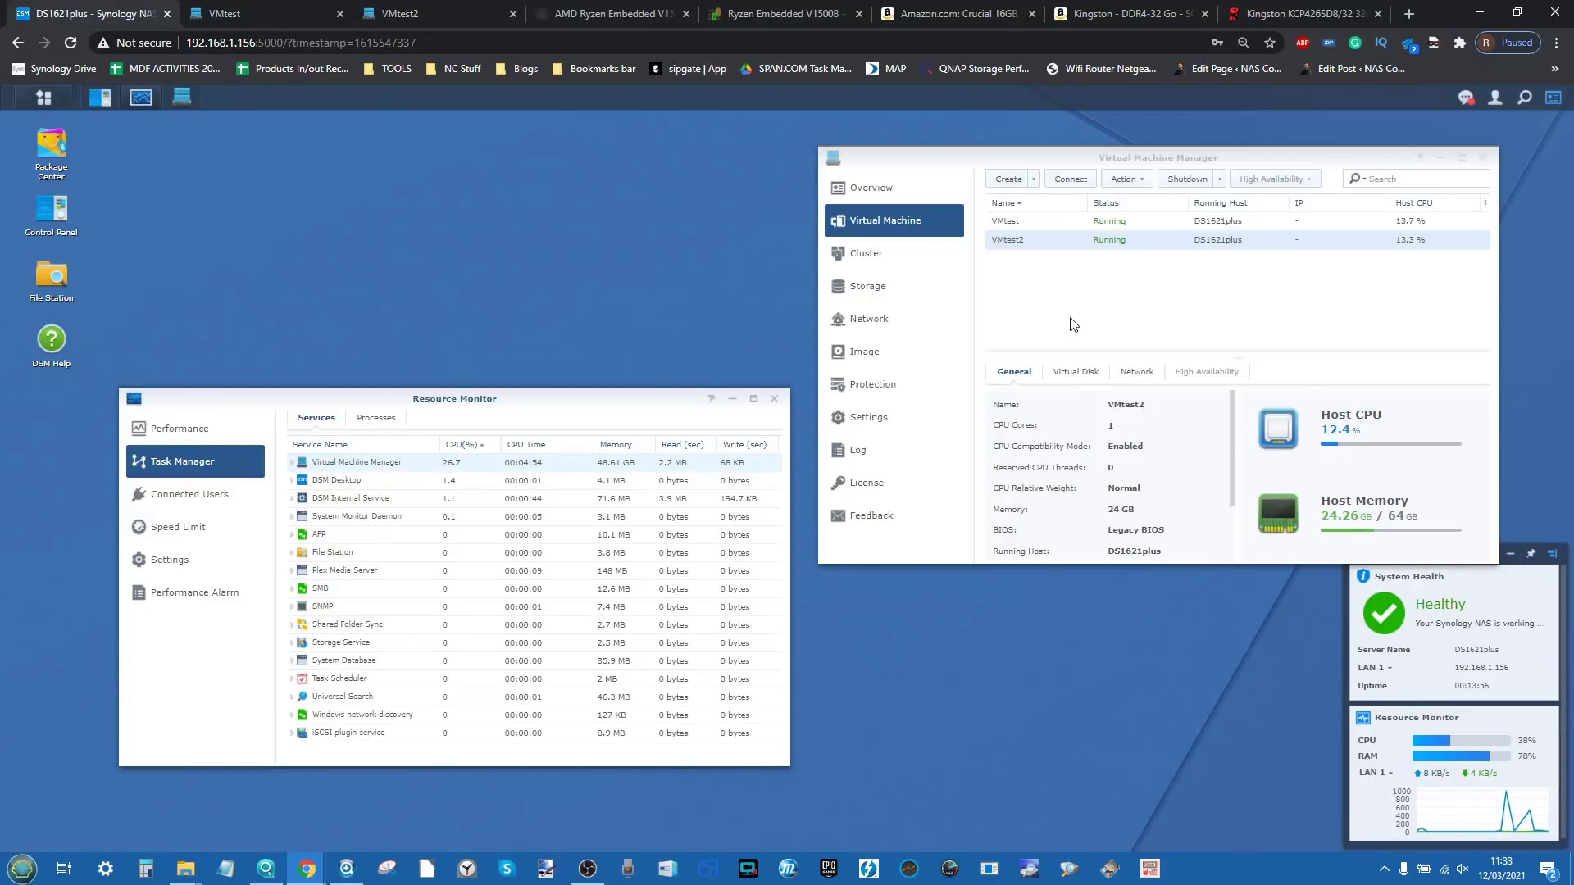
Step: Launch Task Manager in VMtest2, then show VMtest's Performance > Memory reporting 24.0 GB
{"action": "left_click", "coordinate": [276, 10]}
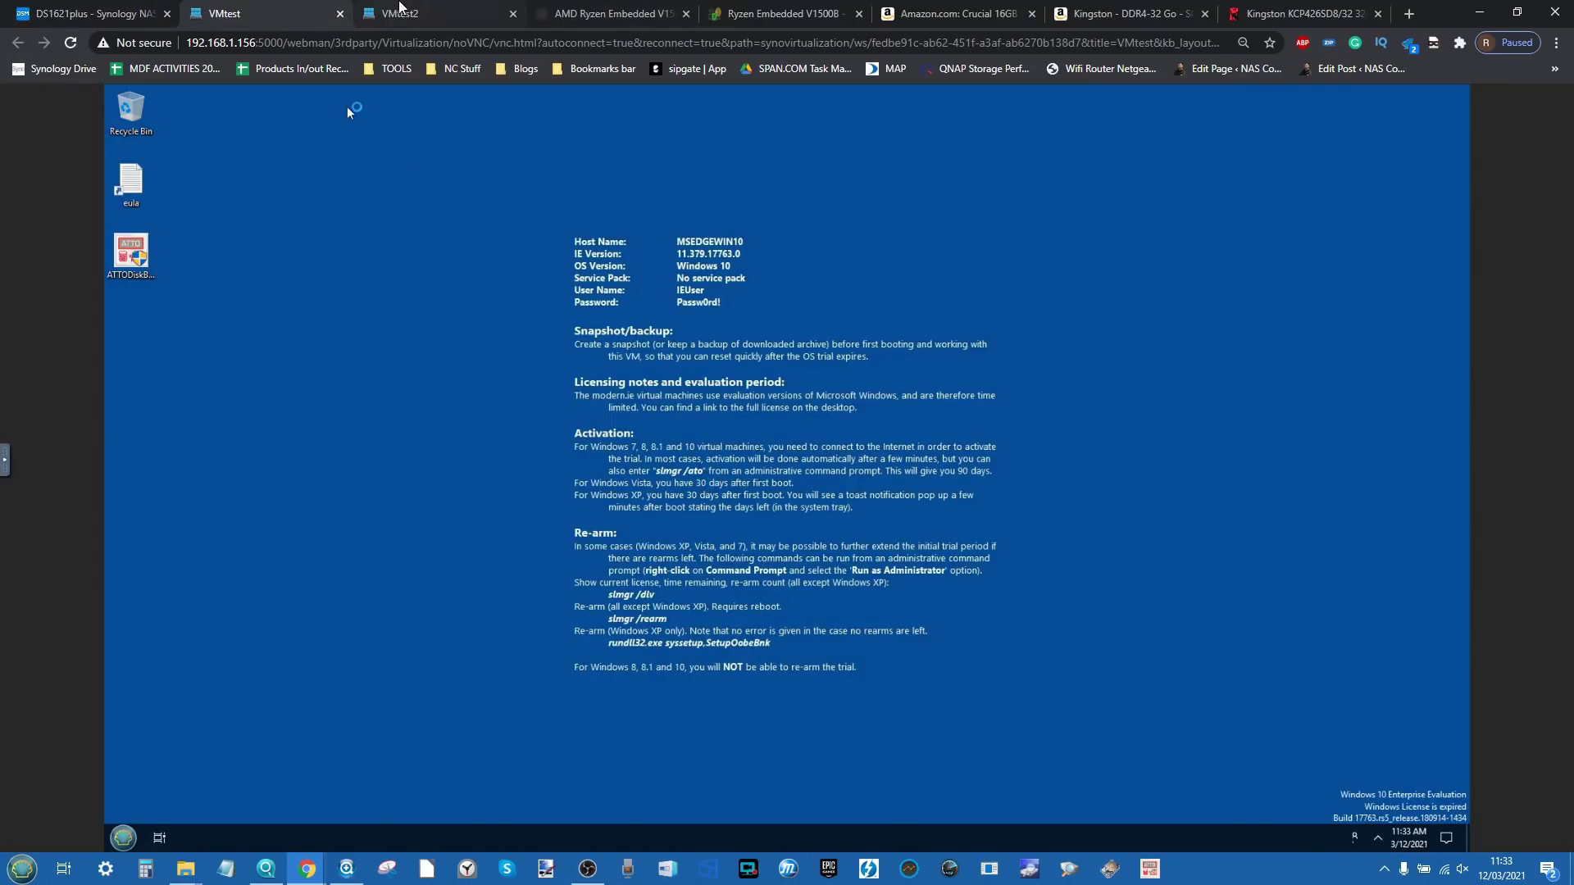
{"action": "left_click", "coordinate": [402, 13]}
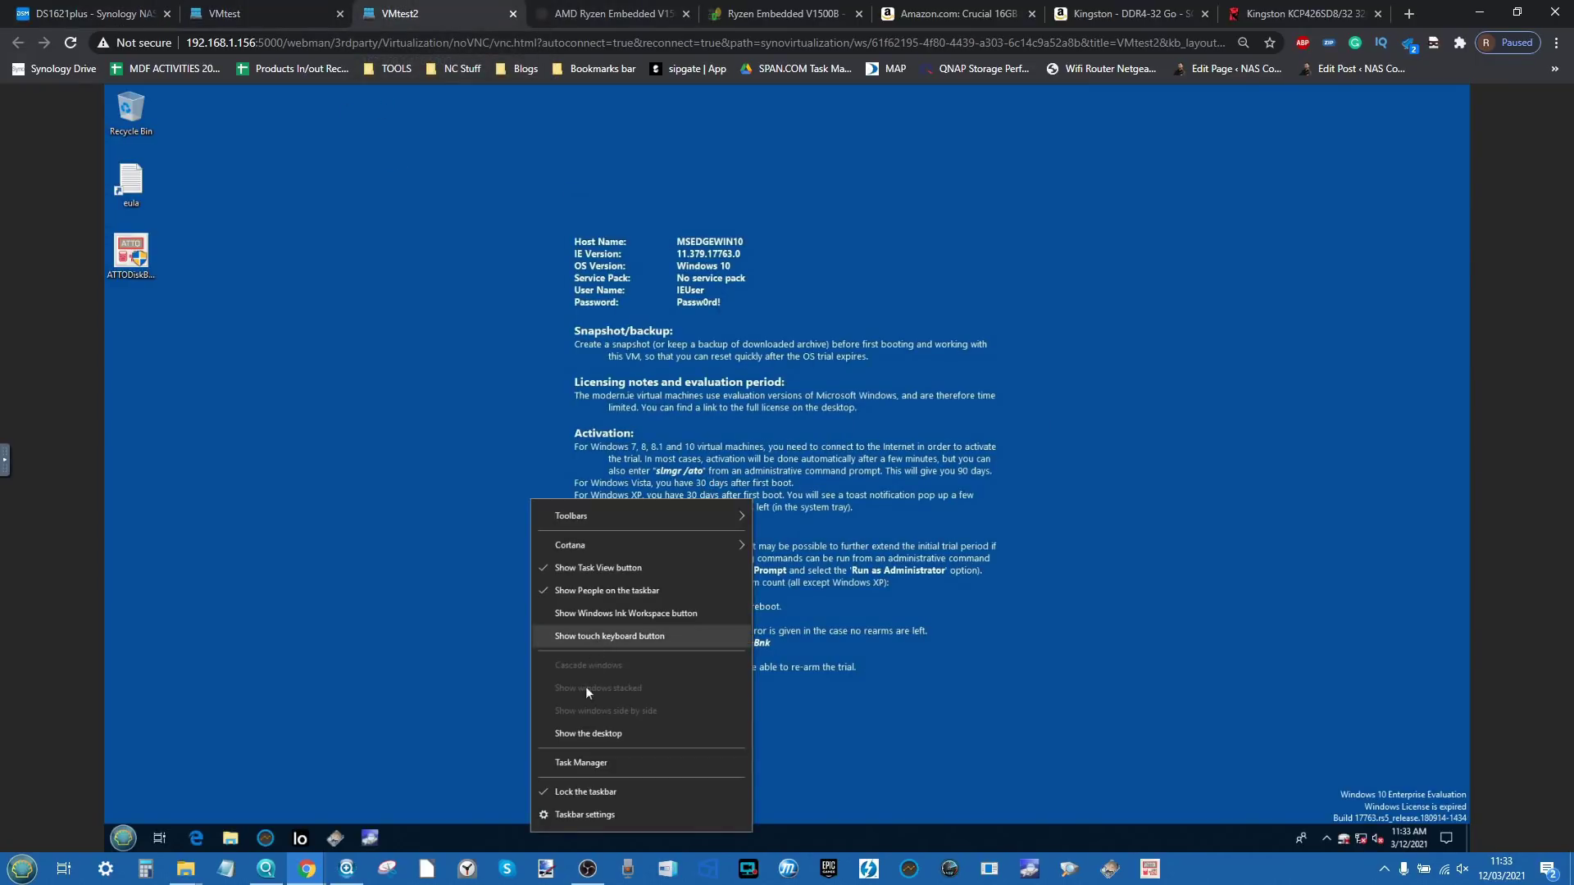
{"action": "left_click", "coordinate": [573, 762]}
{"action": "left_click", "coordinate": [275, 13]}
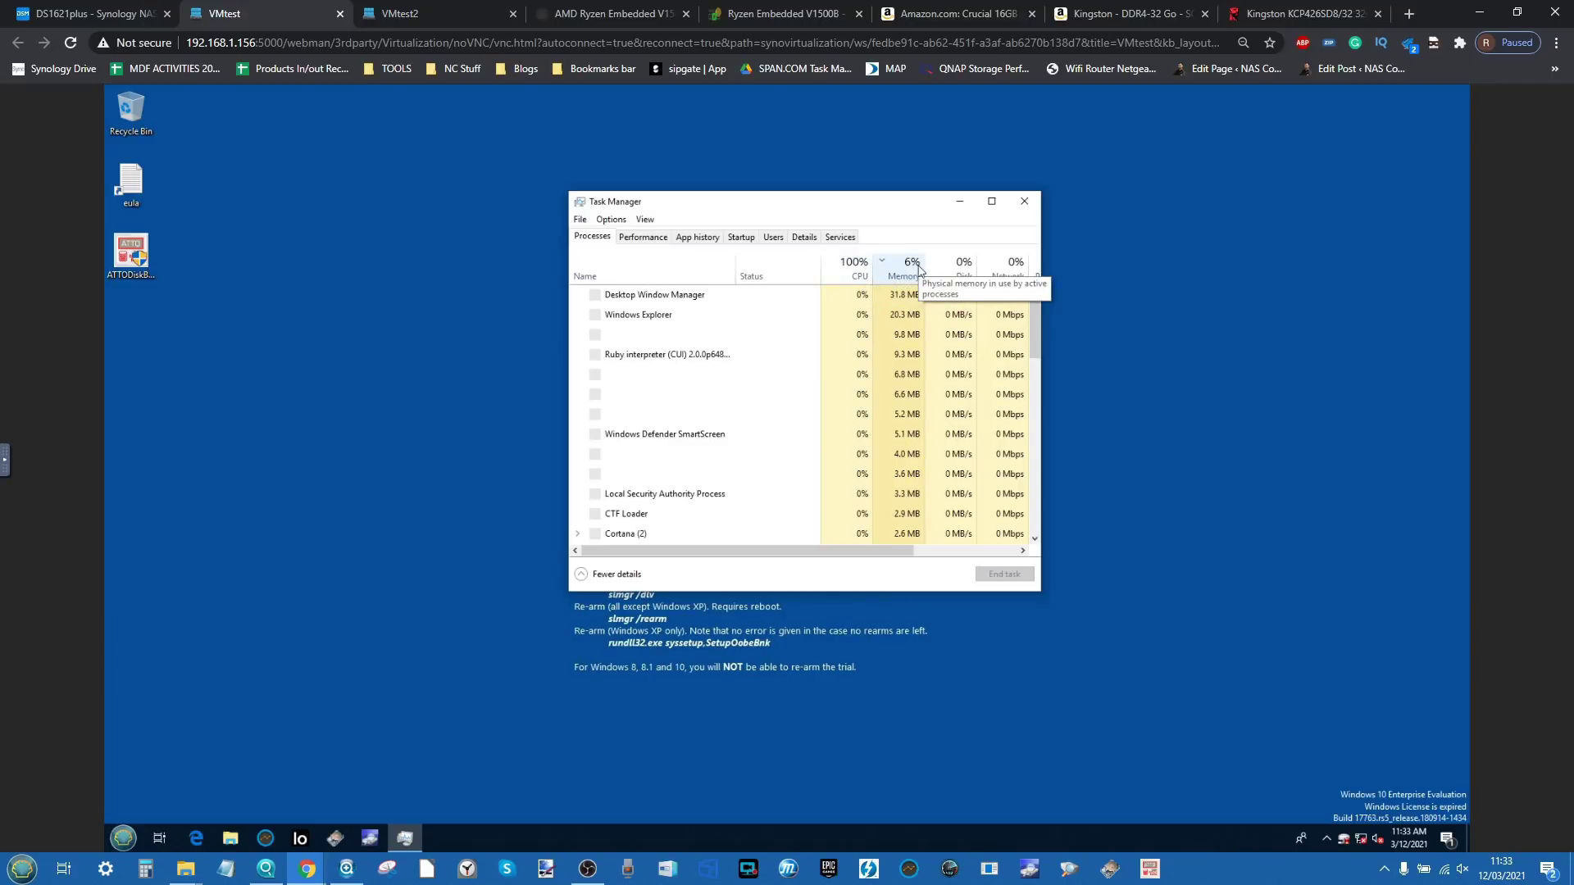
{"action": "left_click", "coordinate": [640, 237]}
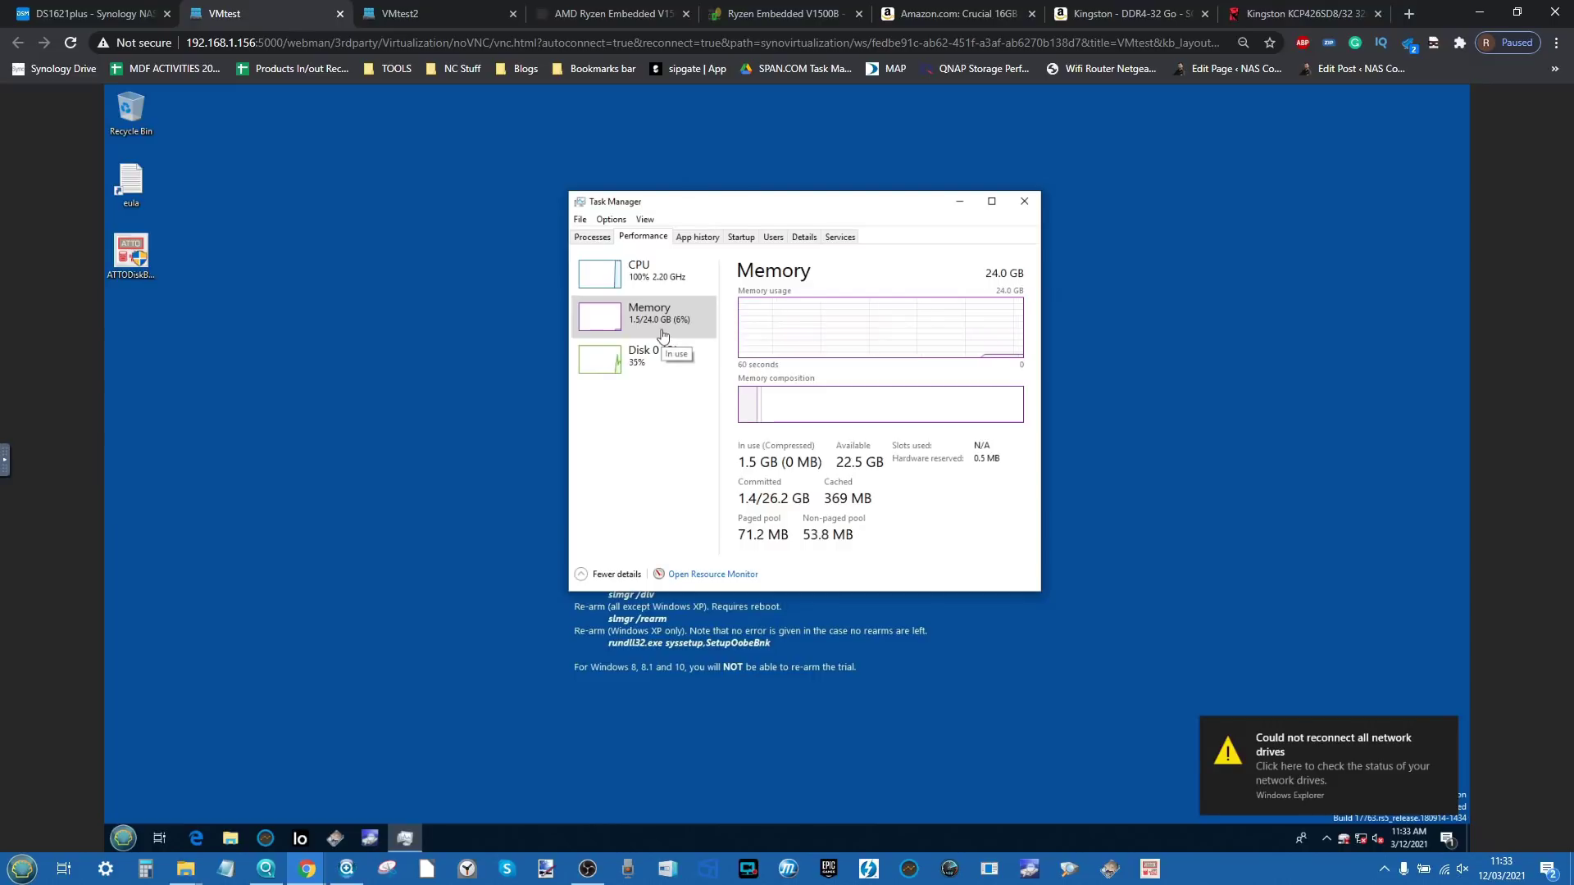
Step: In VMtest2, close CrystalDiskInfo and show the 24.0 GB memory total in Task Manager's Performance view
{"action": "left_click", "coordinate": [396, 8]}
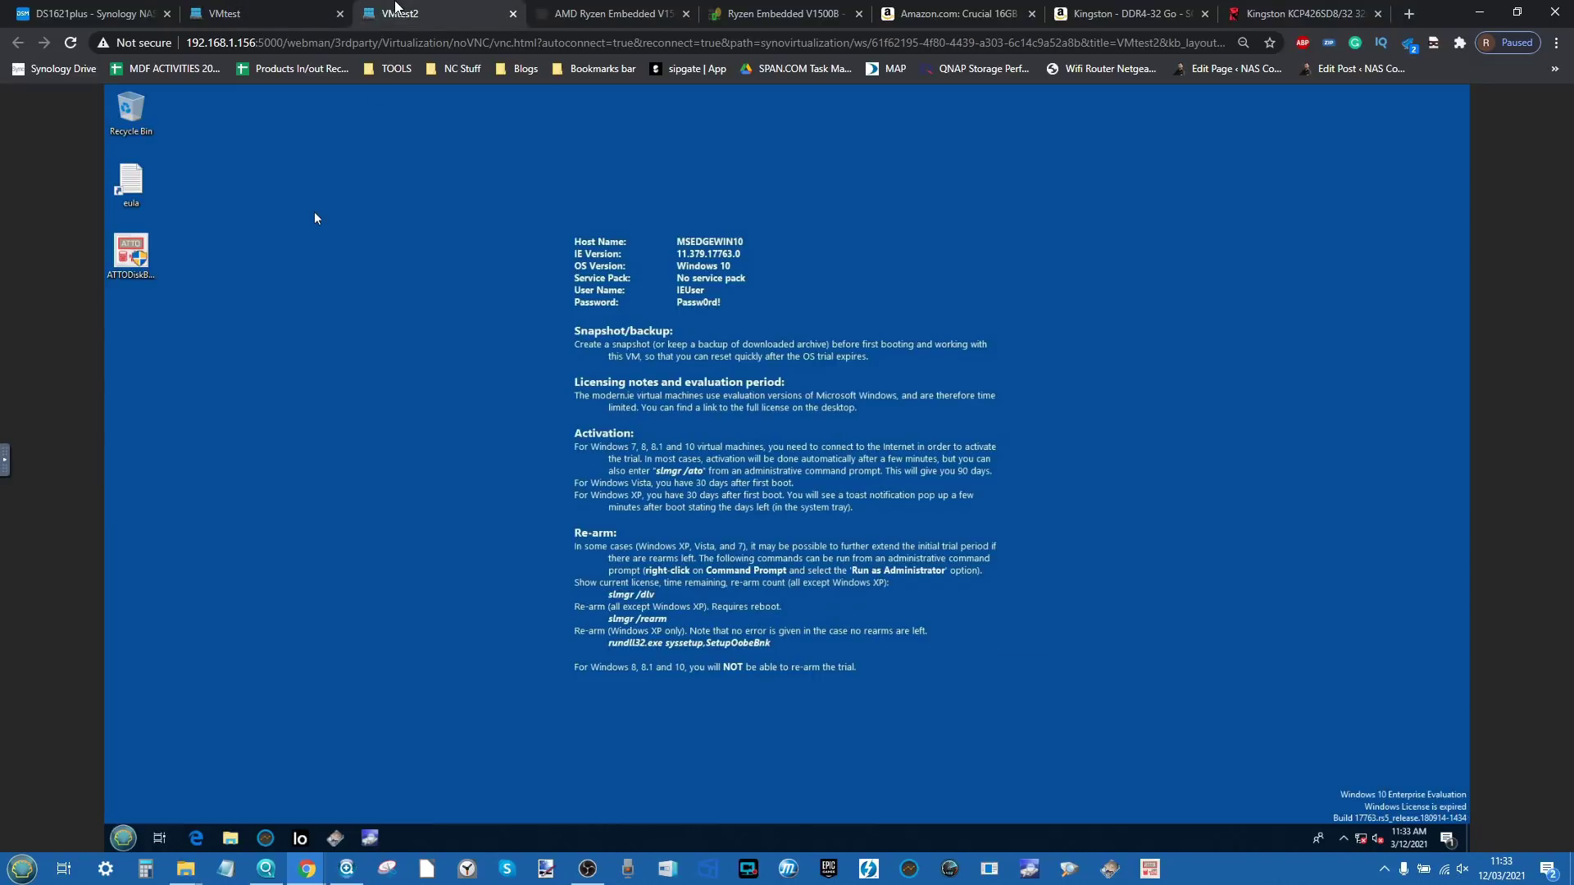
{"action": "key", "text": "ctrl+shift+Escape"}
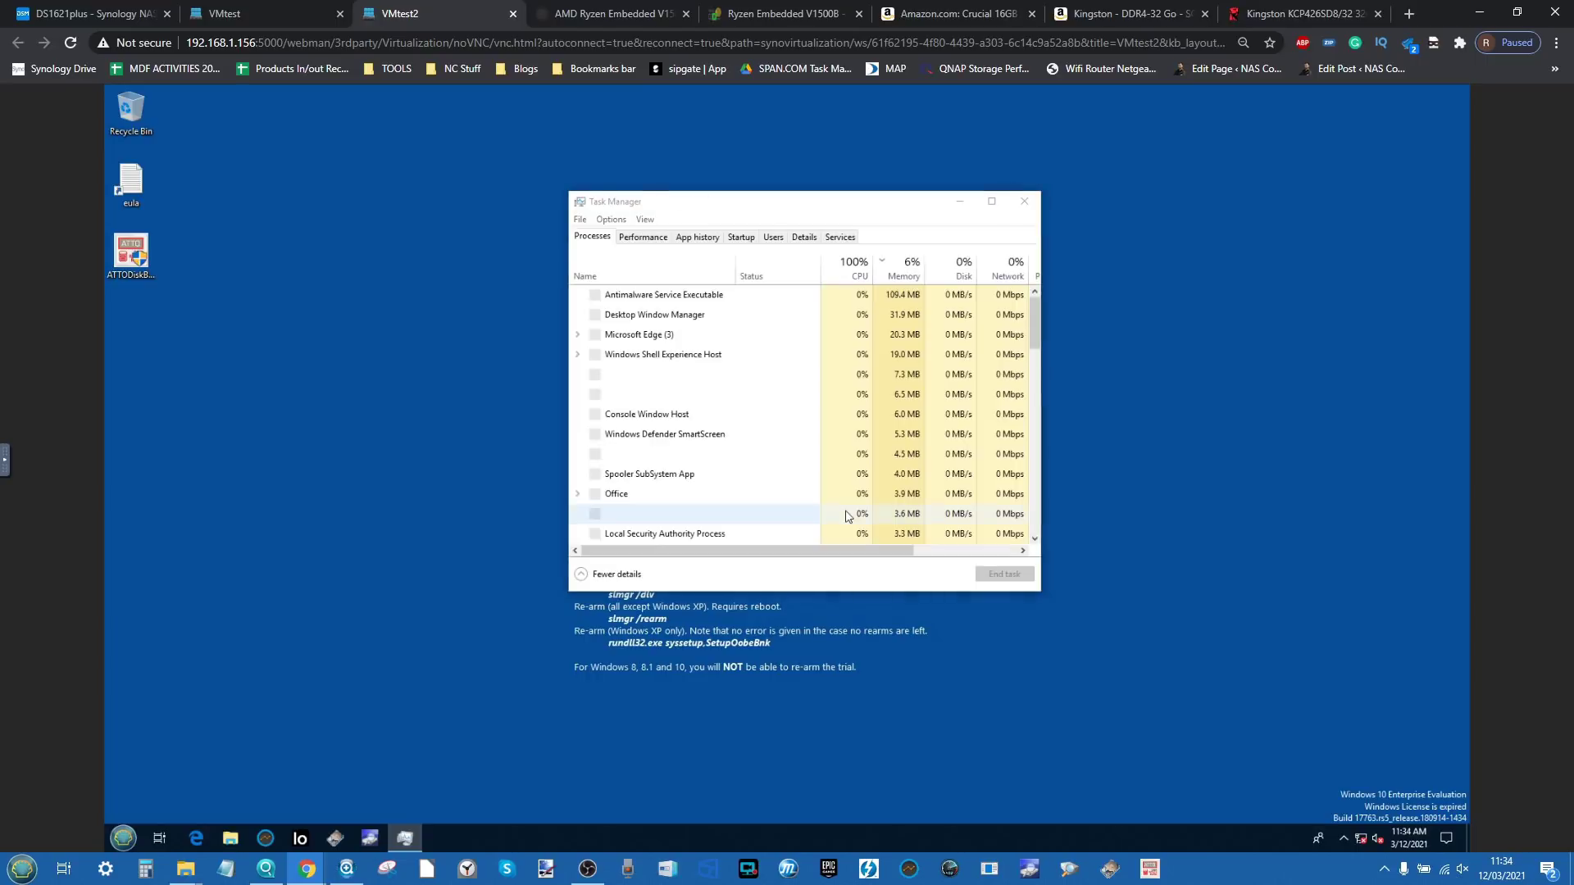
{"action": "left_click", "coordinate": [666, 241]}
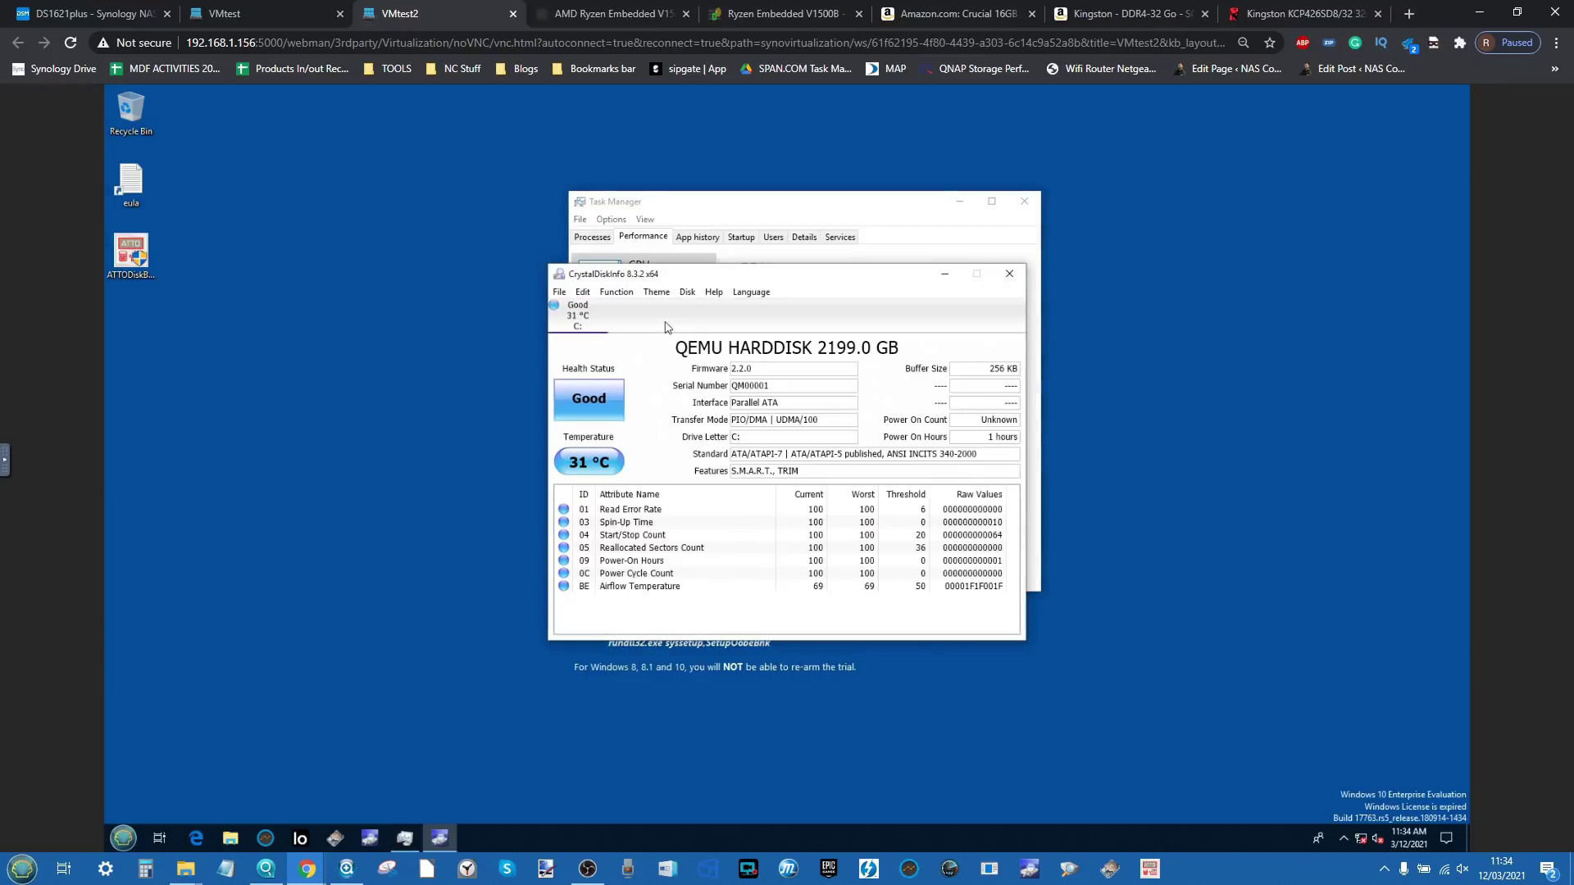
{"action": "left_click", "coordinate": [1016, 275]}
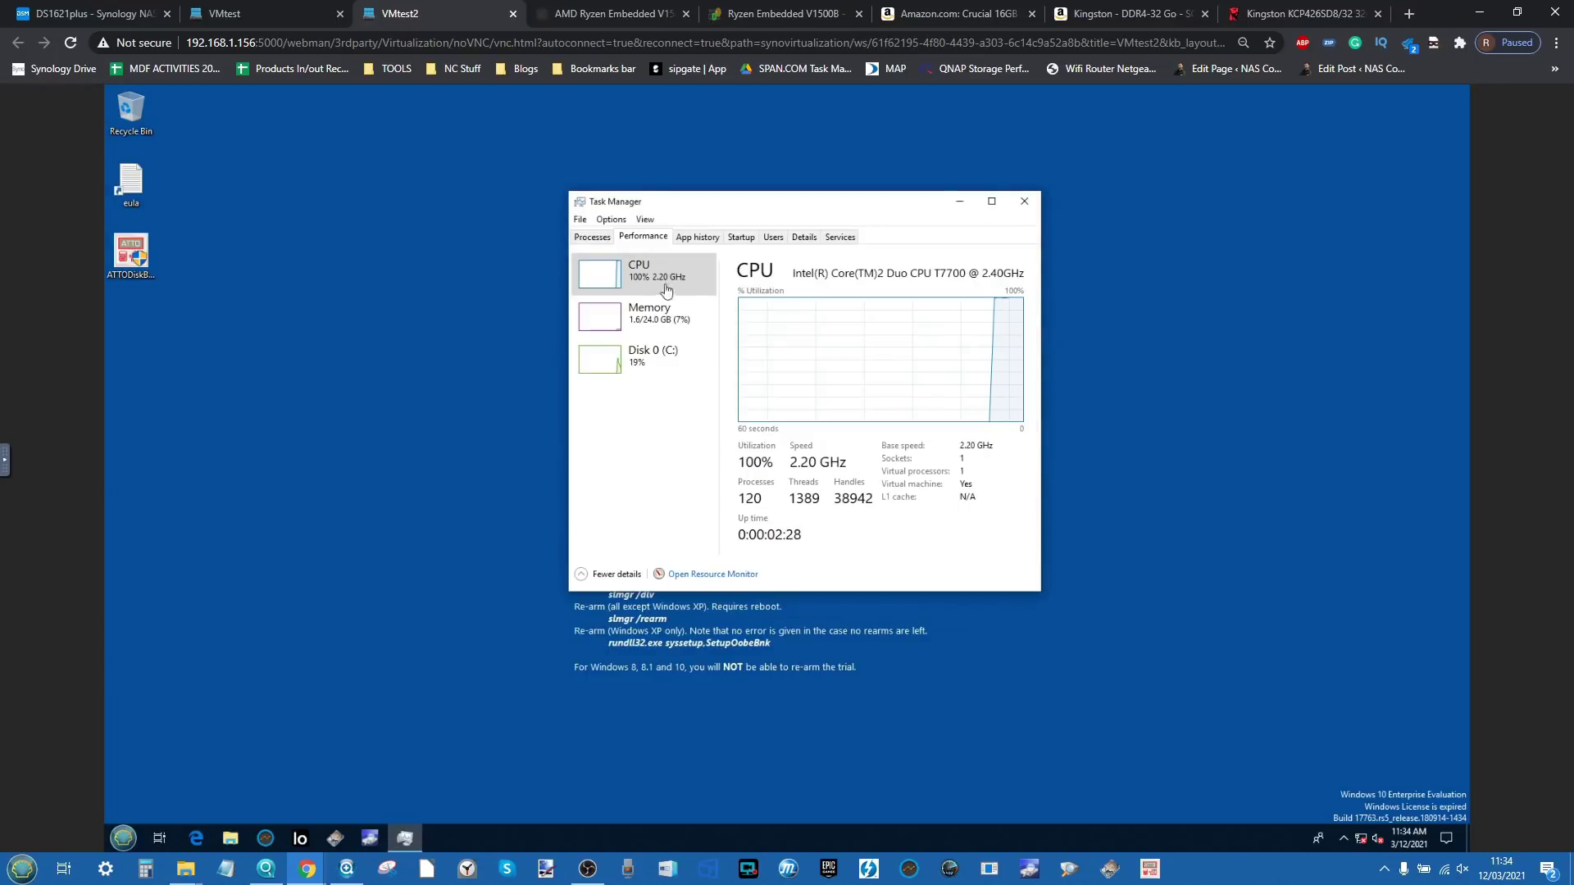
{"action": "left_click", "coordinate": [677, 327]}
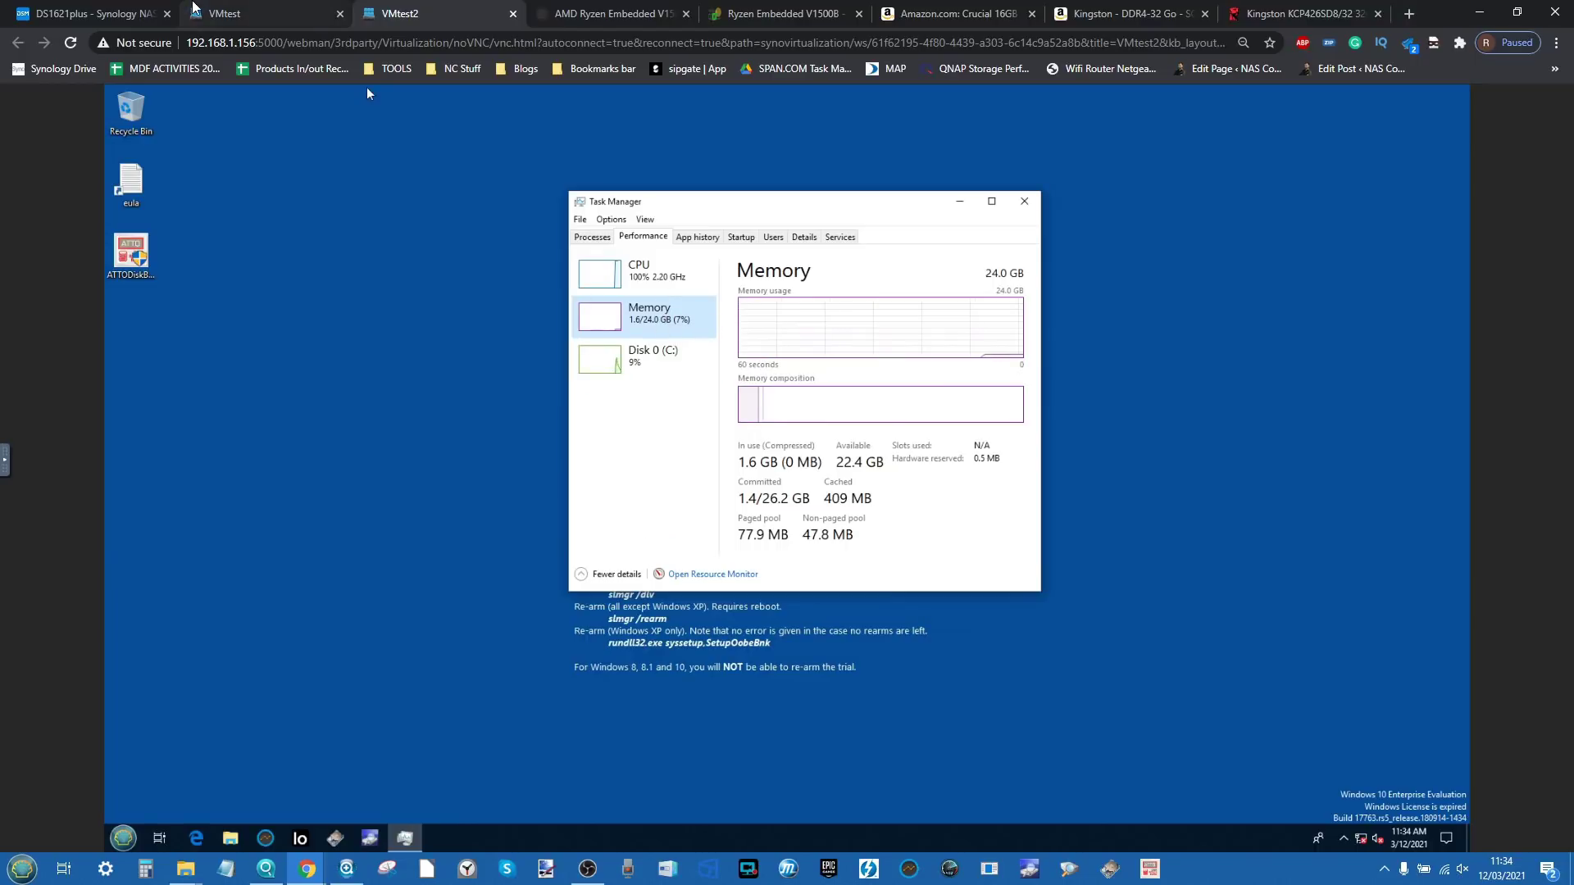
Step: Close CrystalDiskInfo in VMtest and return to the DSM desktop
{"action": "left_click", "coordinate": [251, 10]}
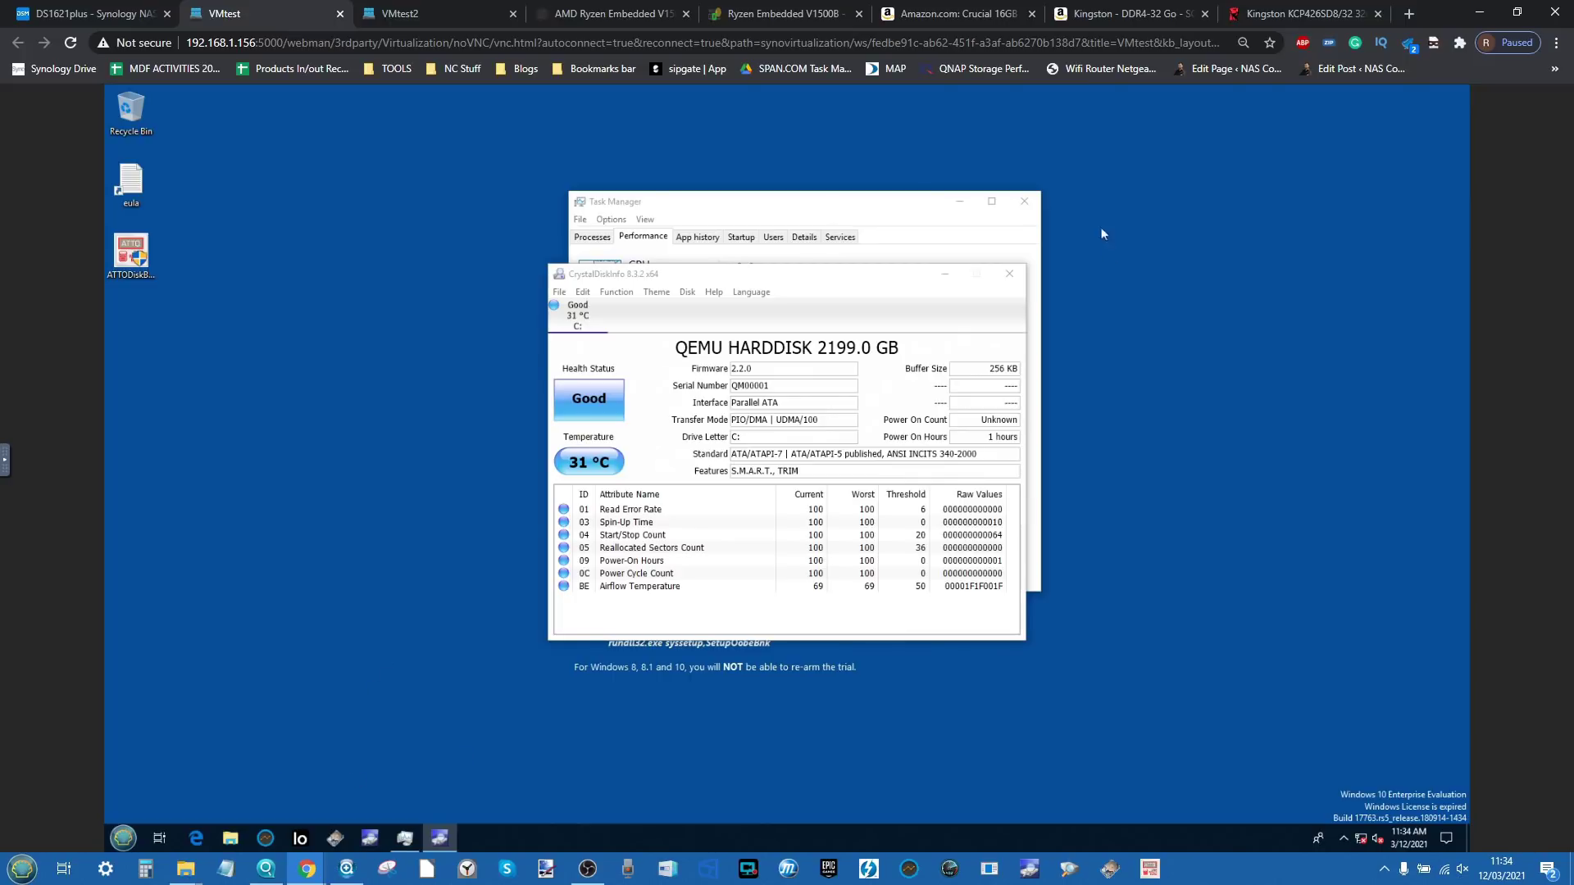
{"action": "left_click", "coordinate": [1011, 275]}
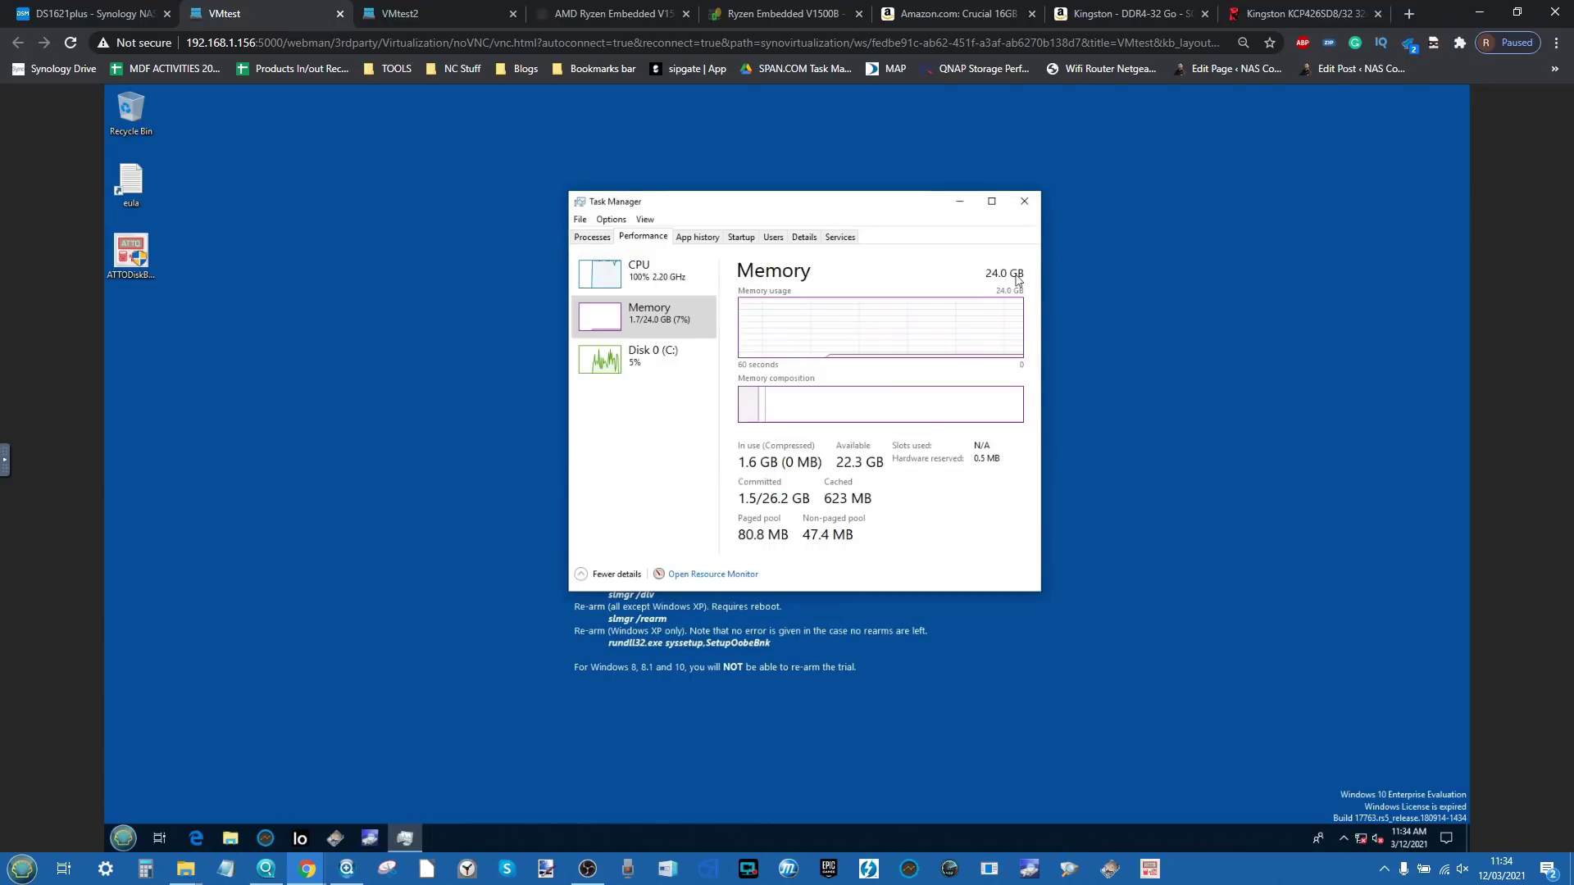
{"action": "left_click", "coordinate": [147, 8]}
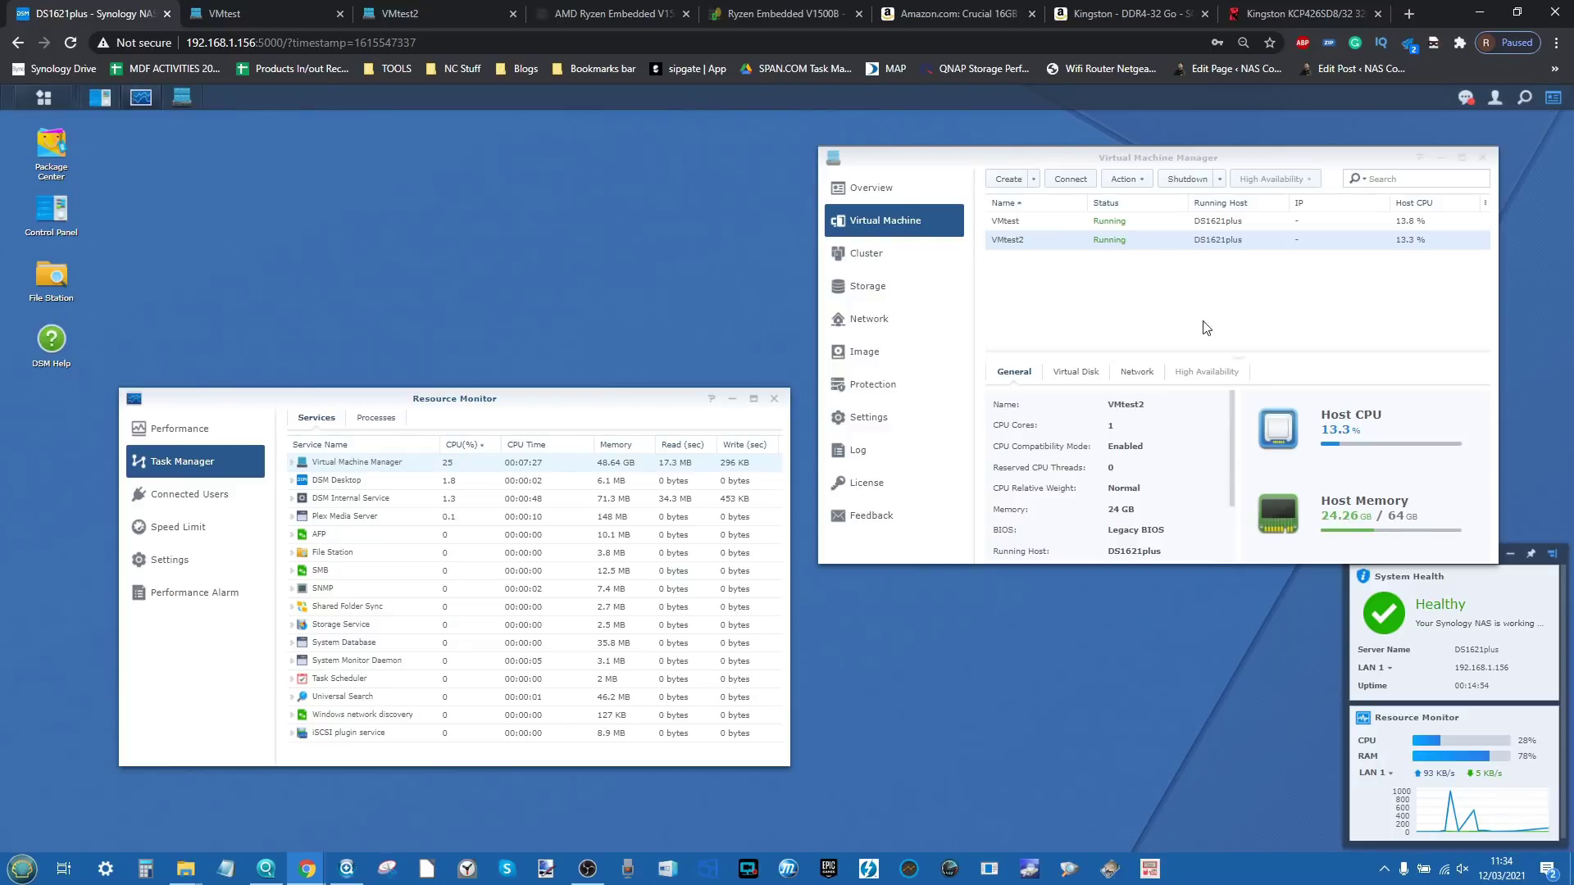
Step: Check VMtest's 24 GB in the VM list, compare both VMs' 24.0 GB in Task Manager, and end on VMtest's console
{"action": "left_click", "coordinate": [1164, 222]}
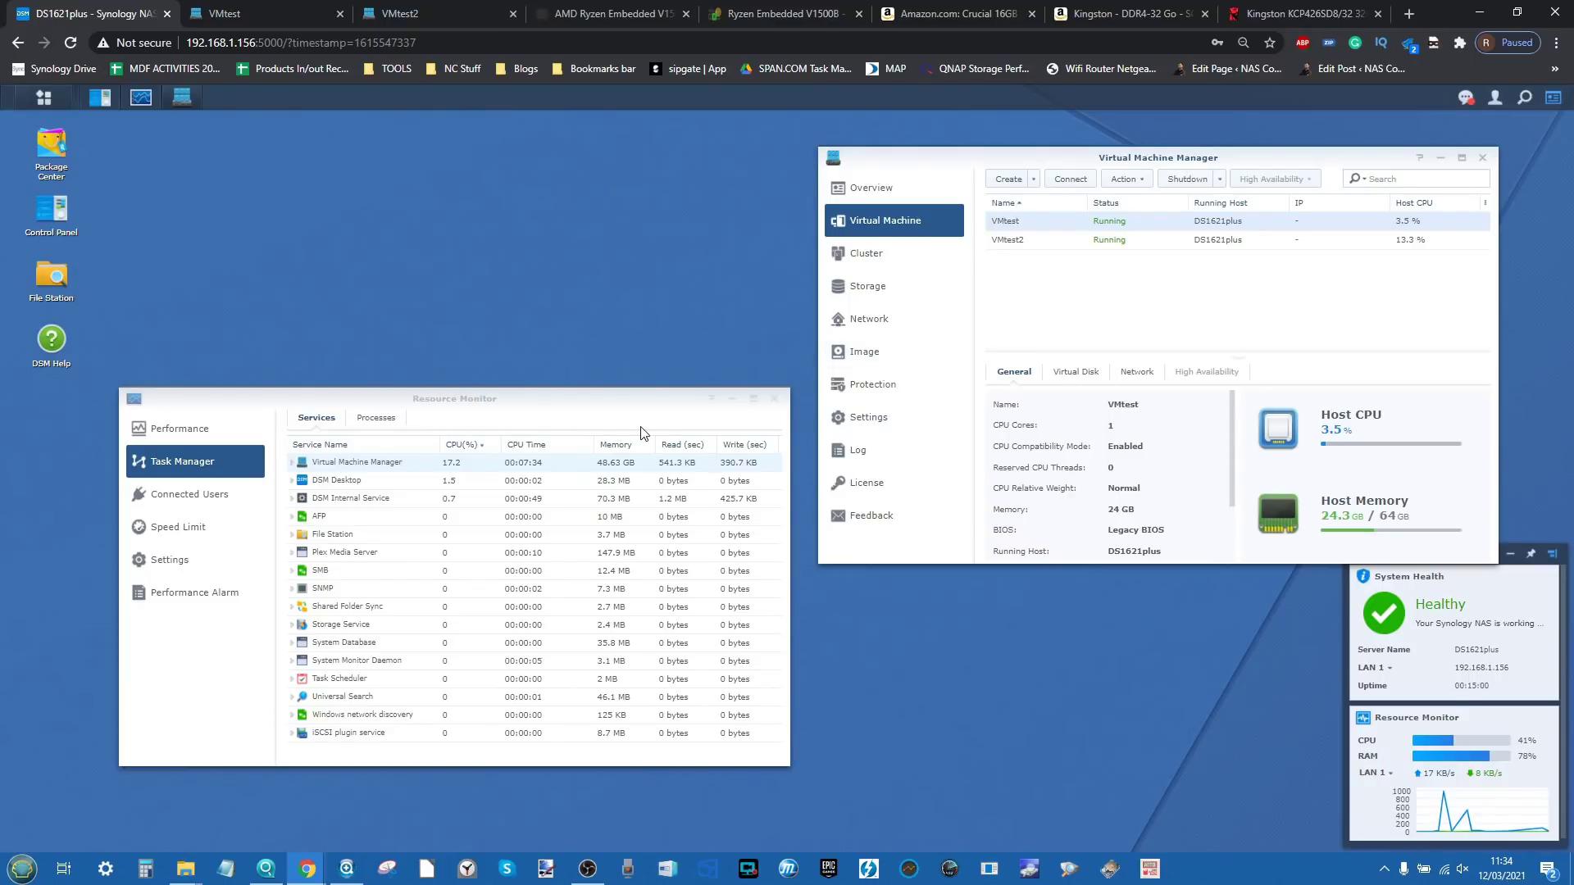
{"action": "left_click", "coordinate": [263, 9]}
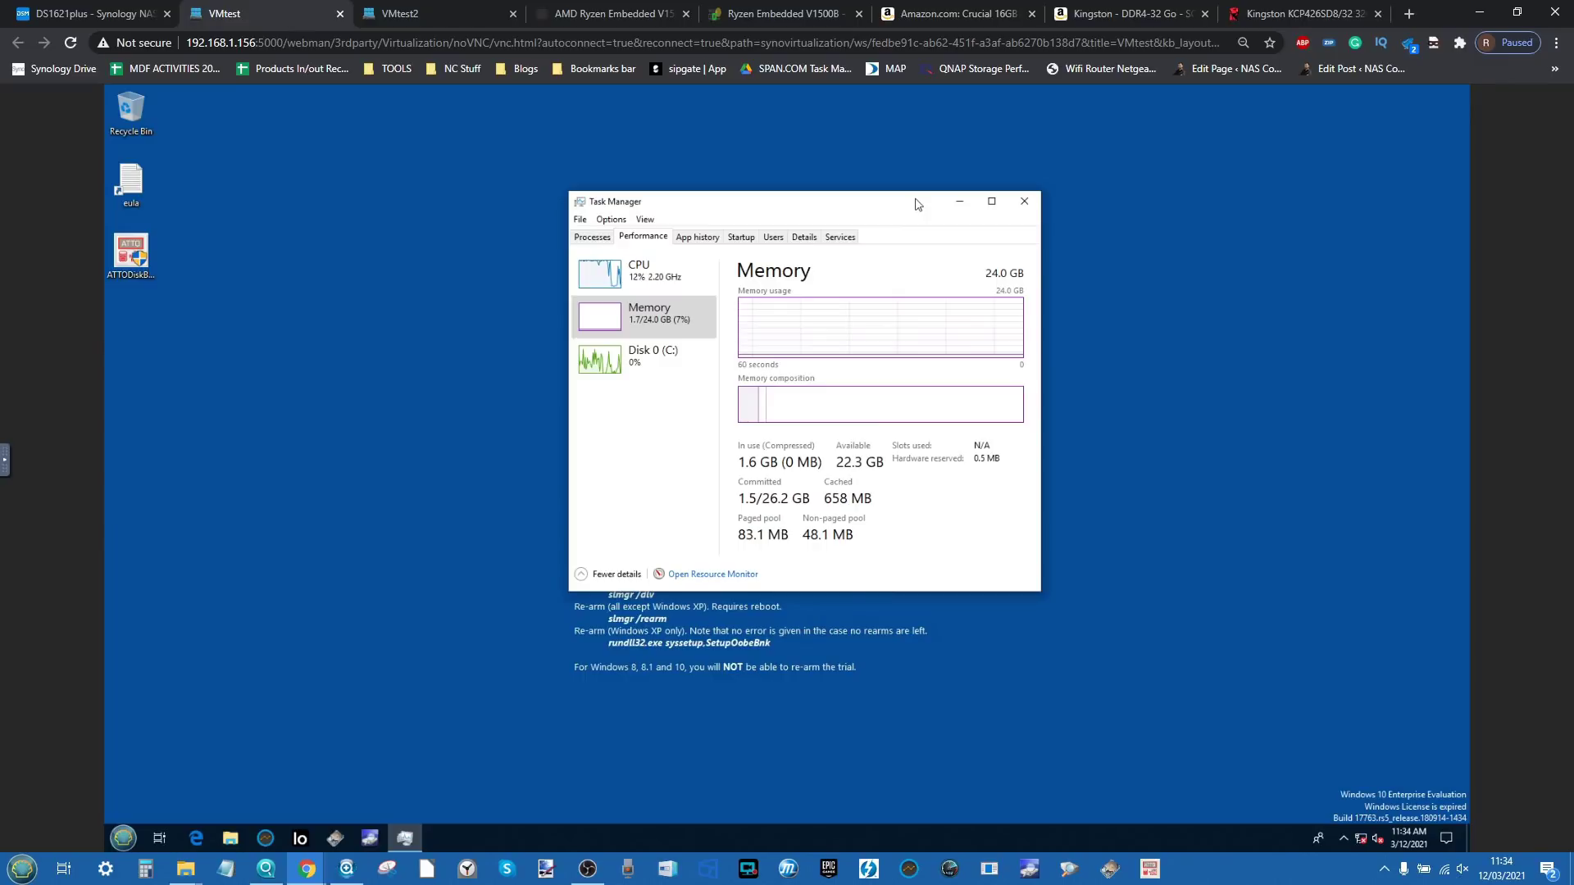
{"action": "left_click", "coordinate": [447, 9]}
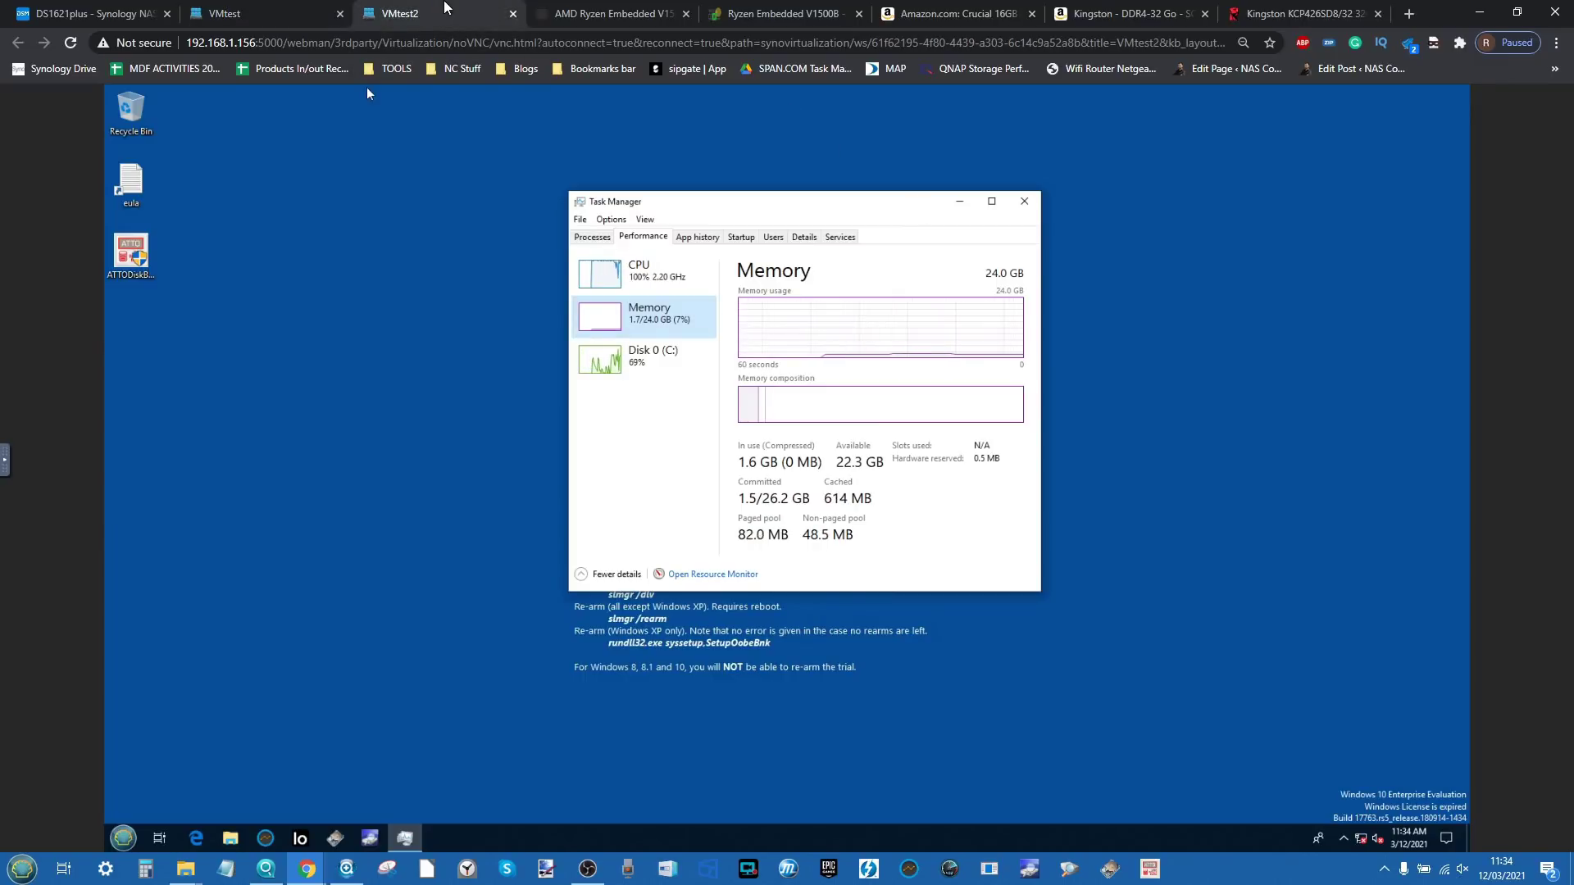
{"action": "left_click", "coordinate": [288, 8]}
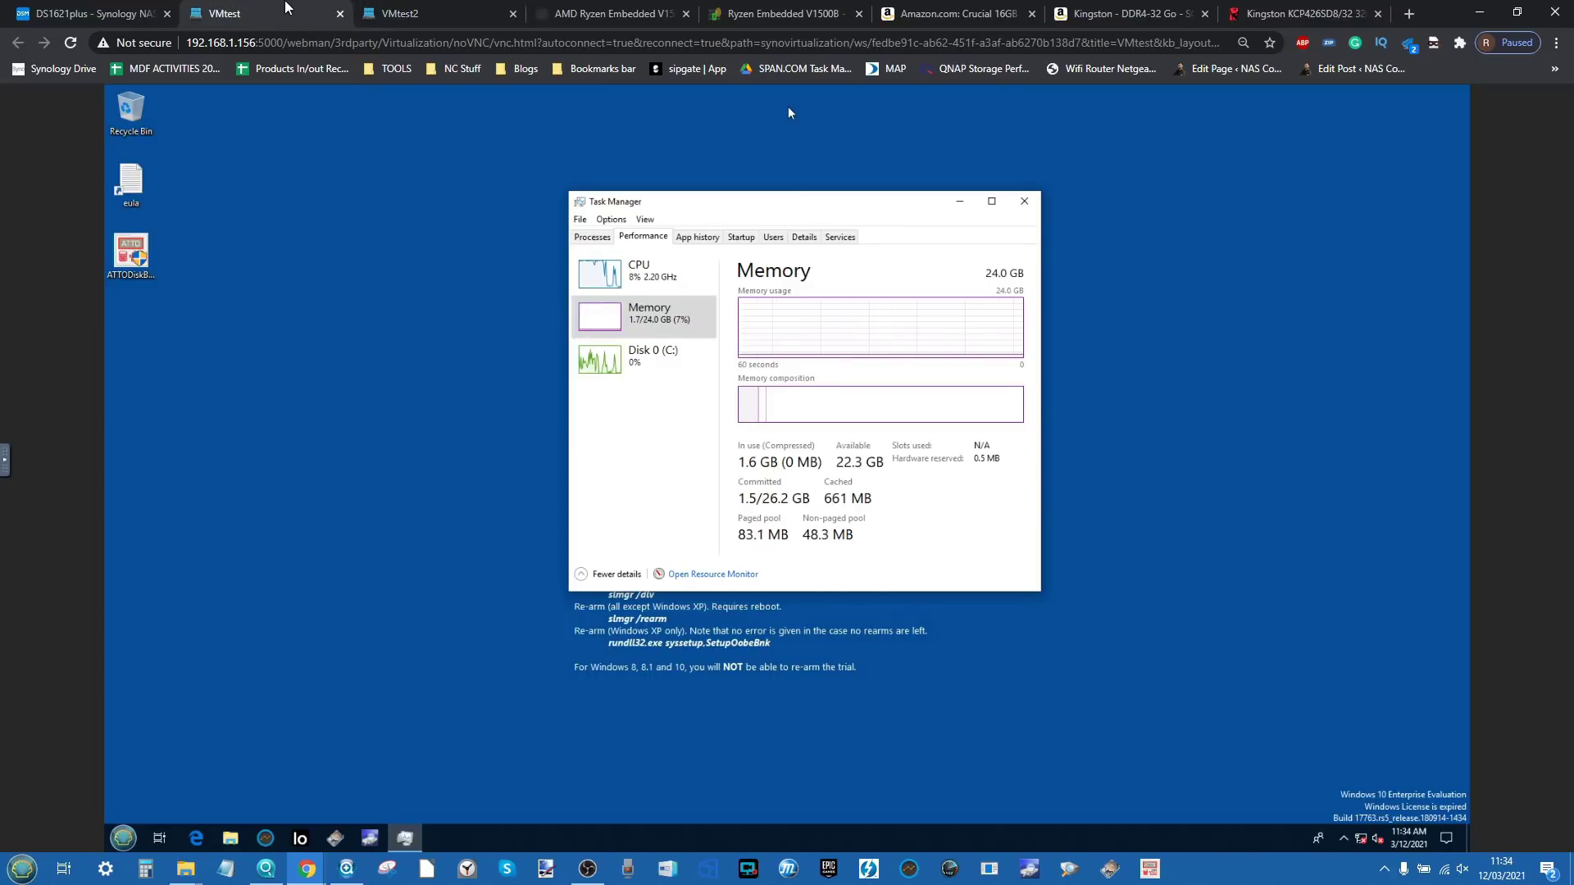
{"action": "left_click", "coordinate": [402, 13]}
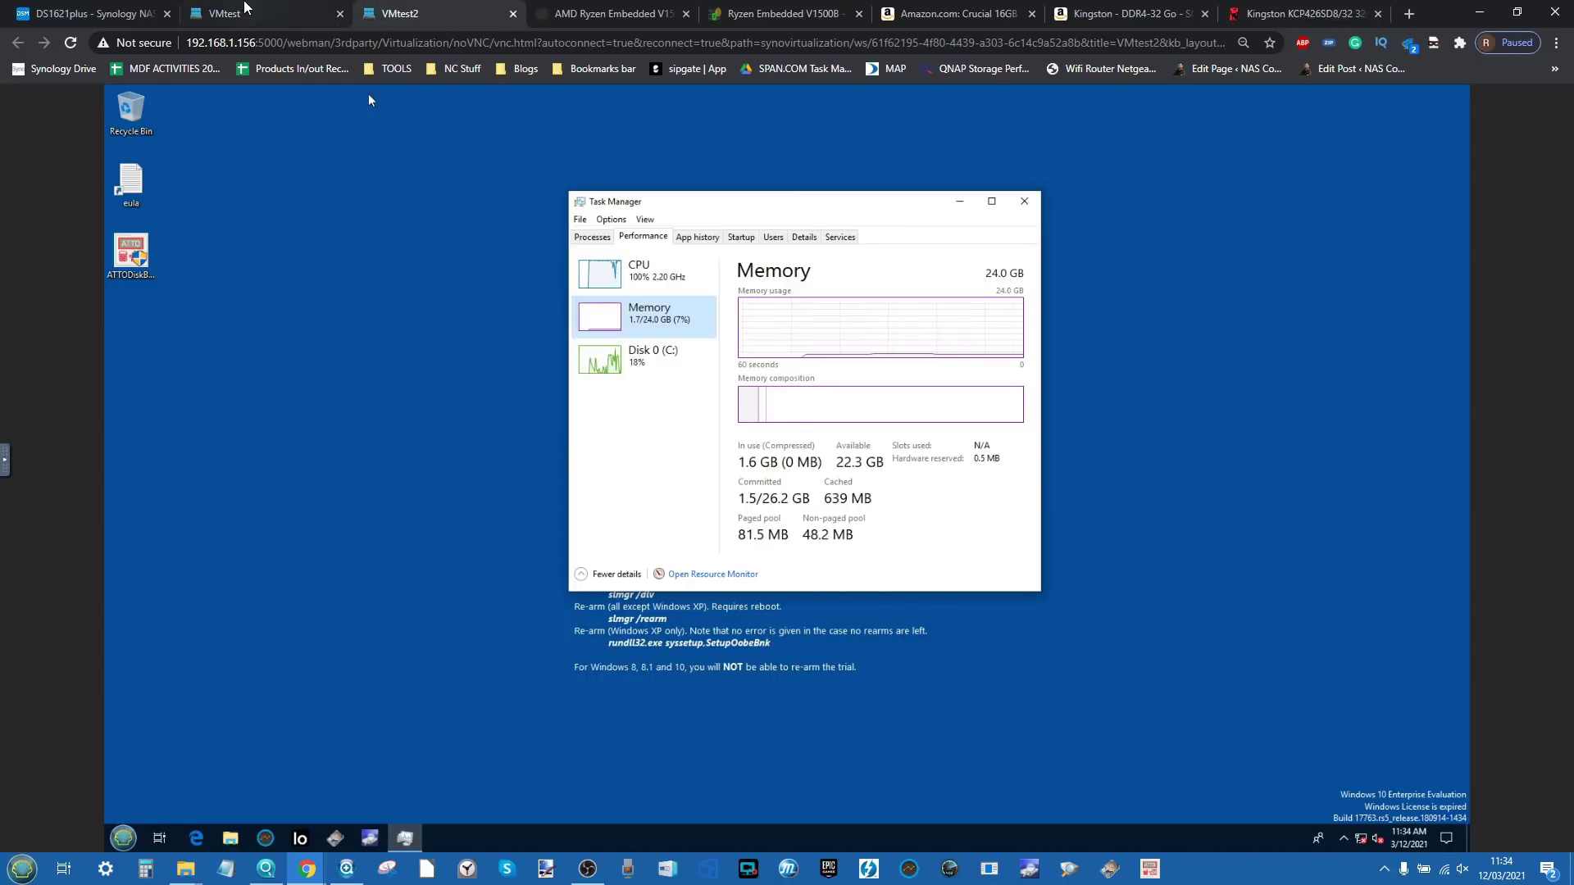
{"action": "left_click", "coordinate": [92, 13]}
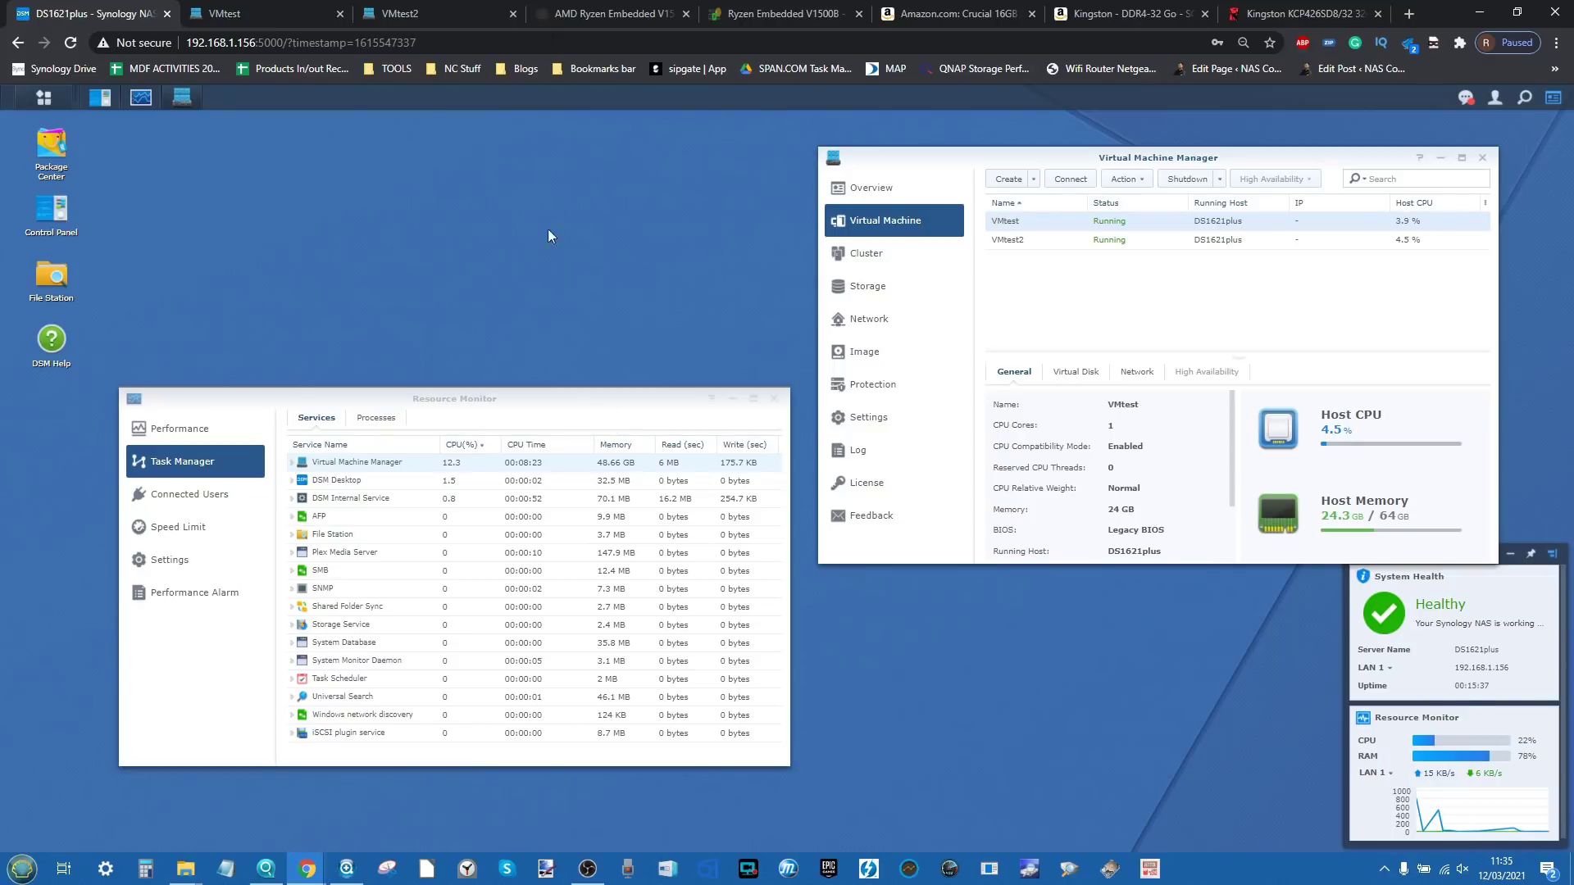
{"action": "left_click", "coordinate": [285, 9]}
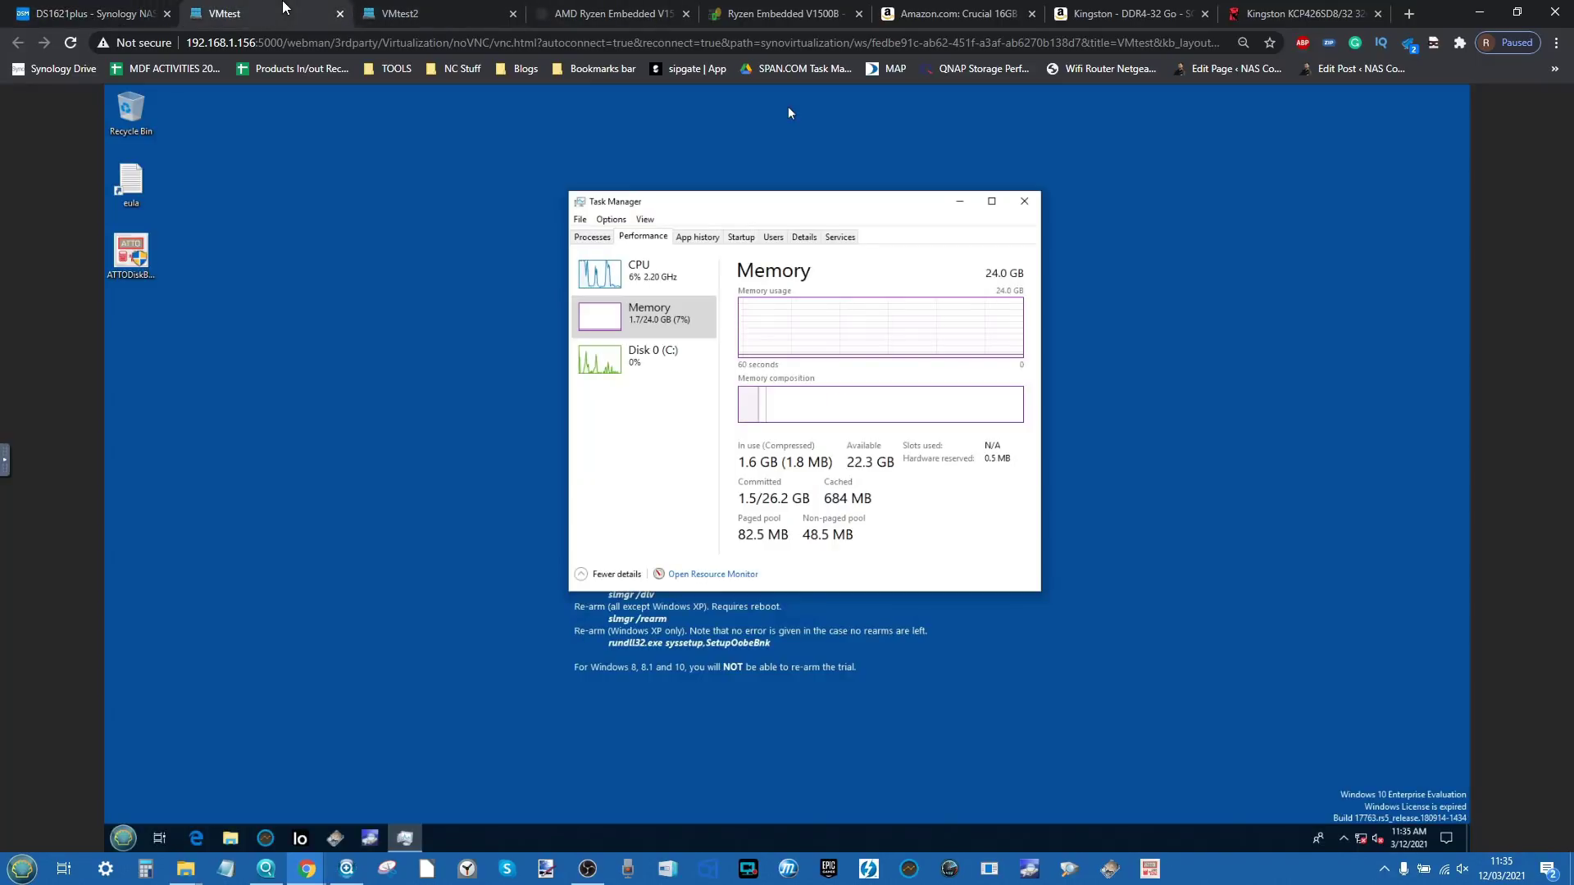